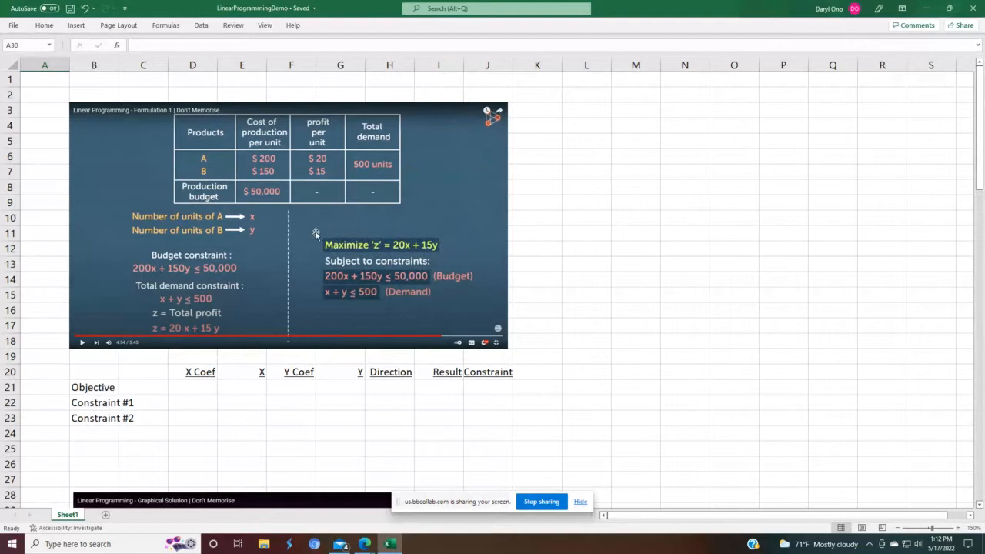
Step: Enter "Maximize" as the objective's direction label next to Objective
{"action": "left_click", "coordinate": [157, 386]}
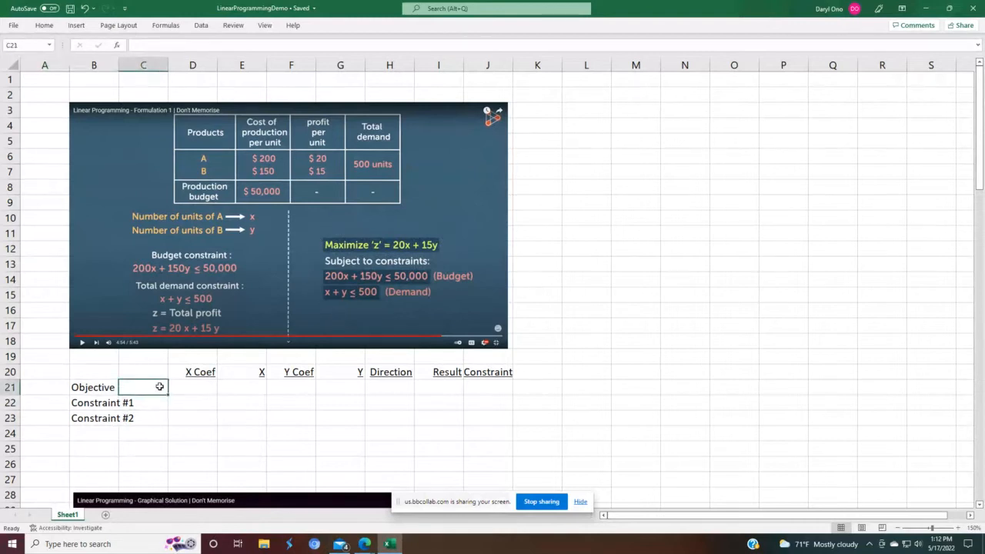
{"action": "type", "text": "Maximi"}
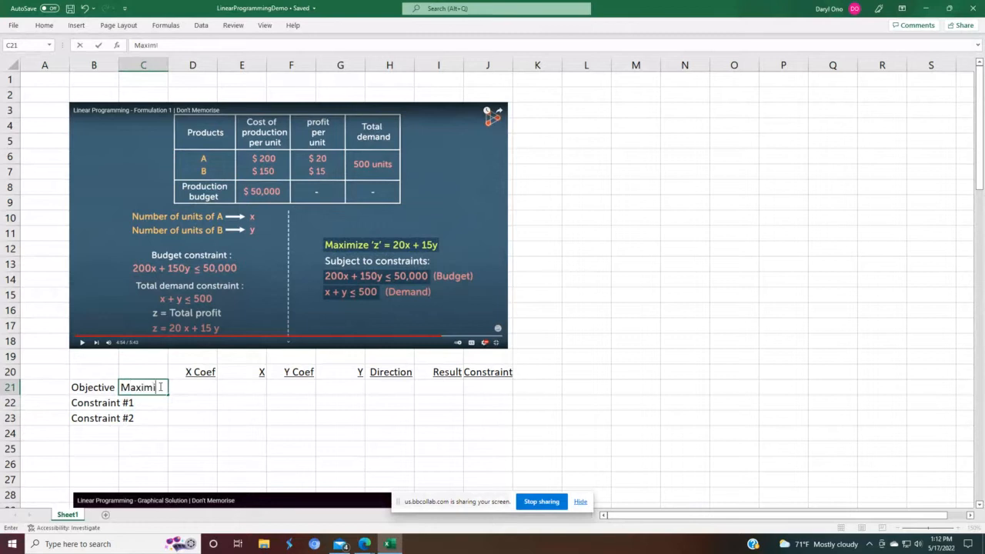
{"action": "type", "text": "ze"}
{"action": "left_click", "coordinate": [584, 304]}
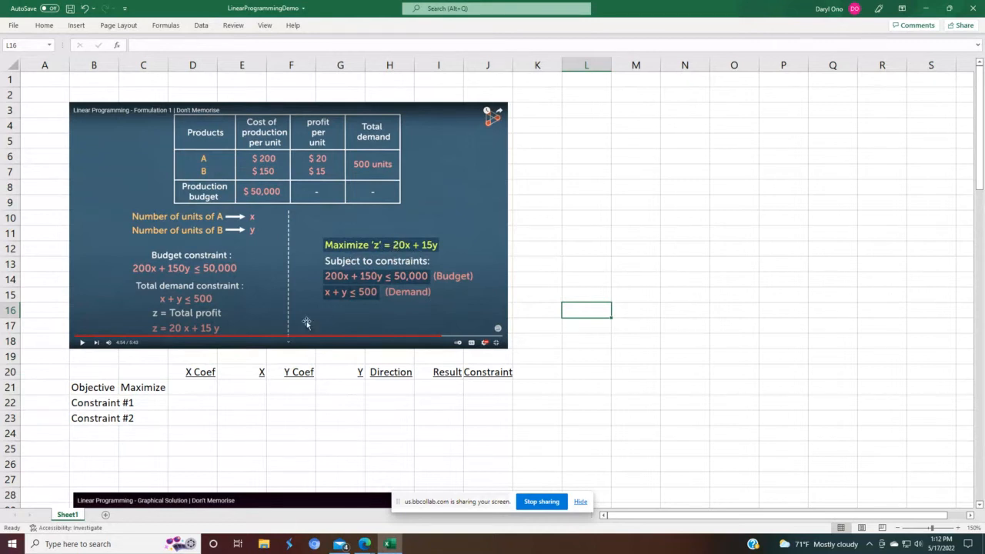
Step: Enter the objective's X coefficient 20 and a starting X value of 1
{"action": "left_click", "coordinate": [199, 387]}
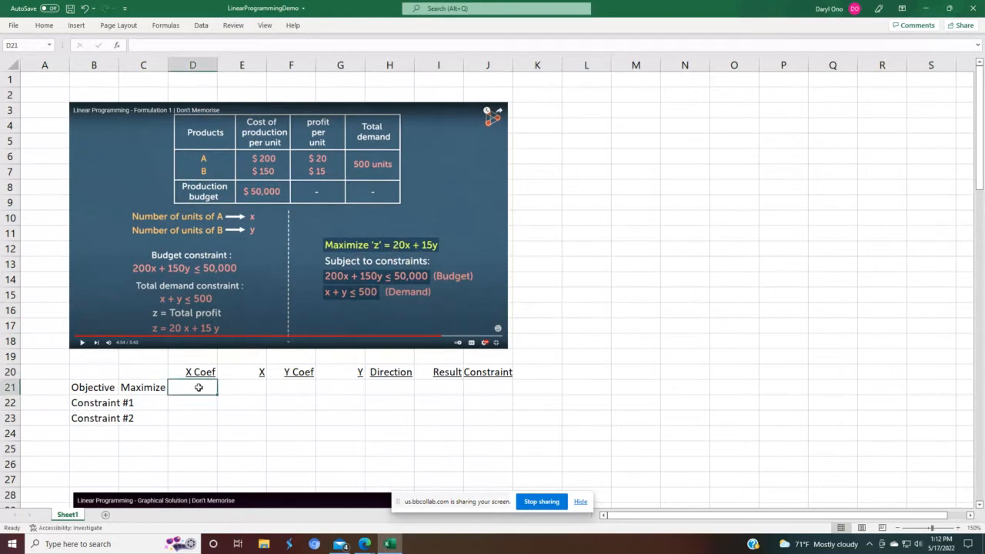
{"action": "type", "text": "20"}
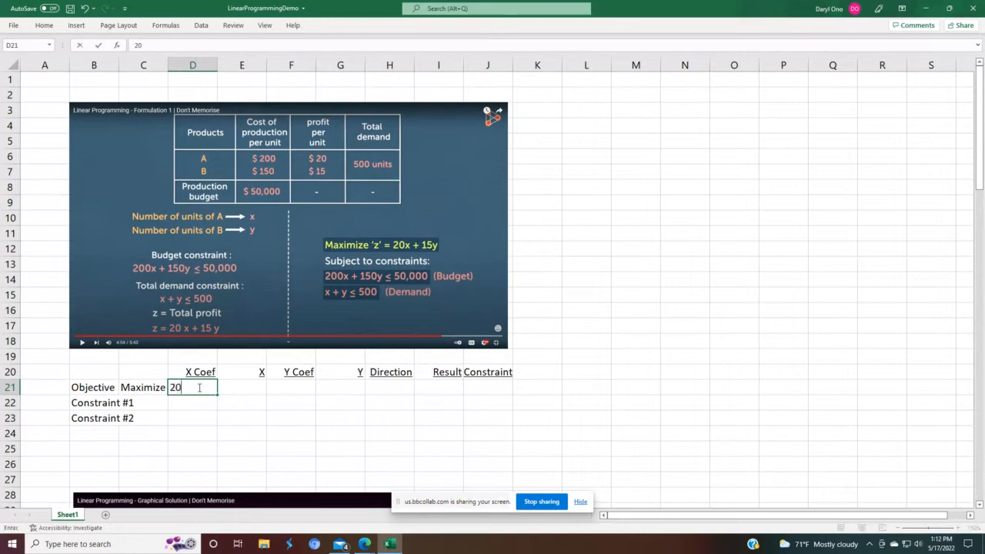
{"action": "key", "text": "Return"}
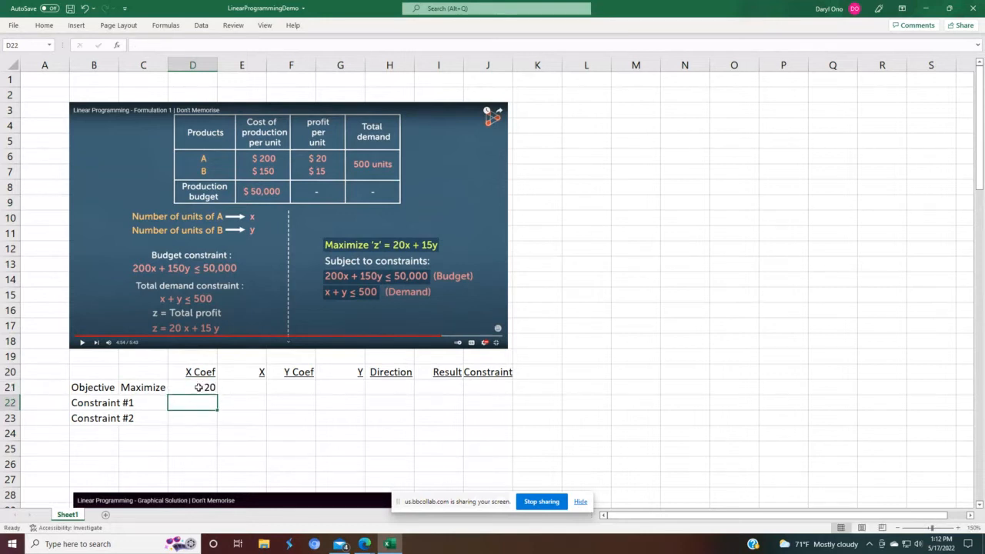
{"action": "left_click", "coordinate": [261, 387]}
{"action": "type", "text": "1"}
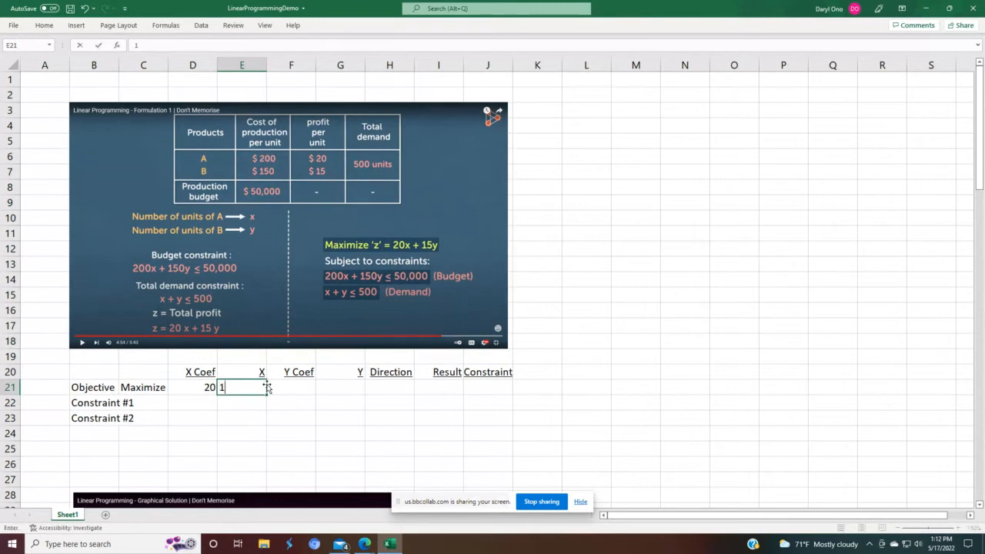
{"action": "key", "text": "Return"}
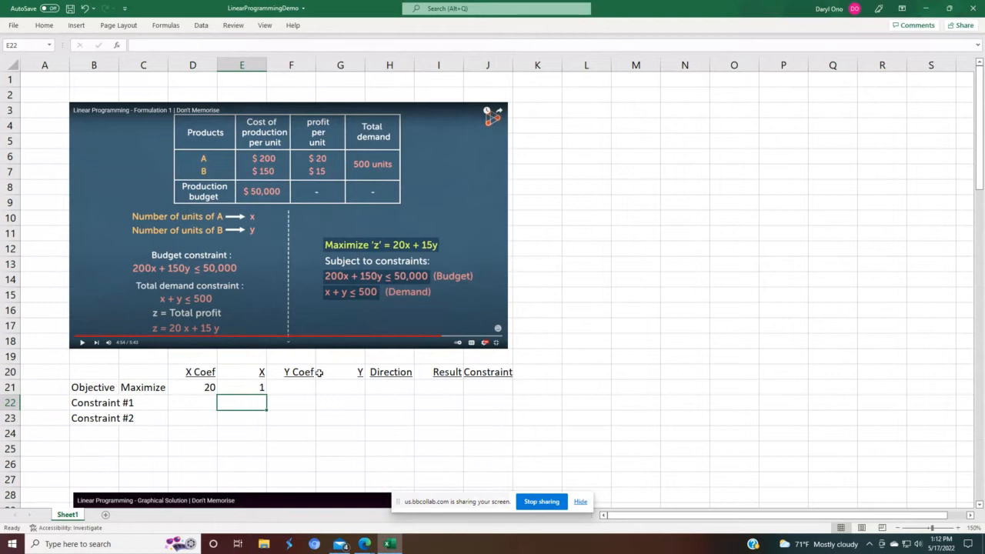
Step: Enter the objective's Y coefficient 15 and a starting Y value of 1
{"action": "left_click", "coordinate": [304, 391]}
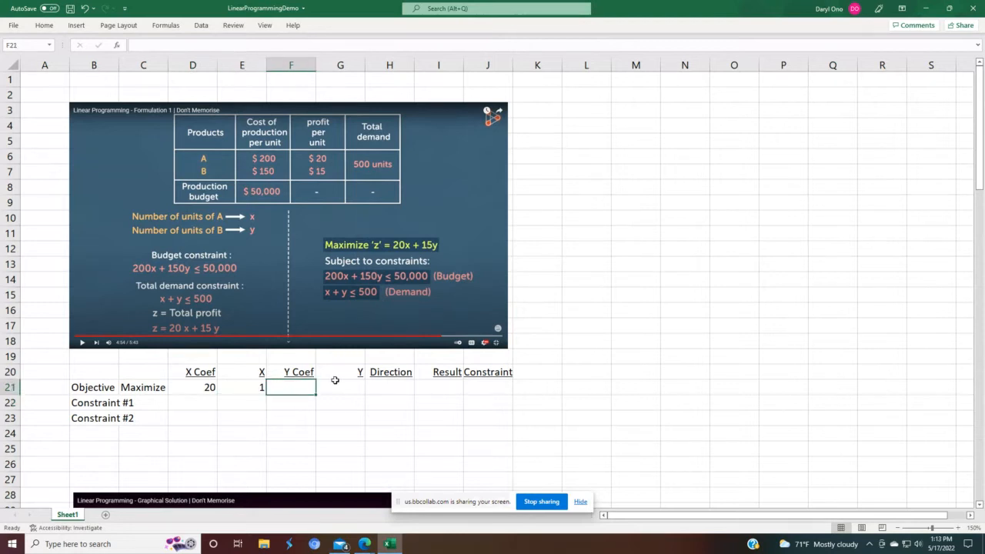
{"action": "type", "text": "15"}
{"action": "key", "text": "Return"}
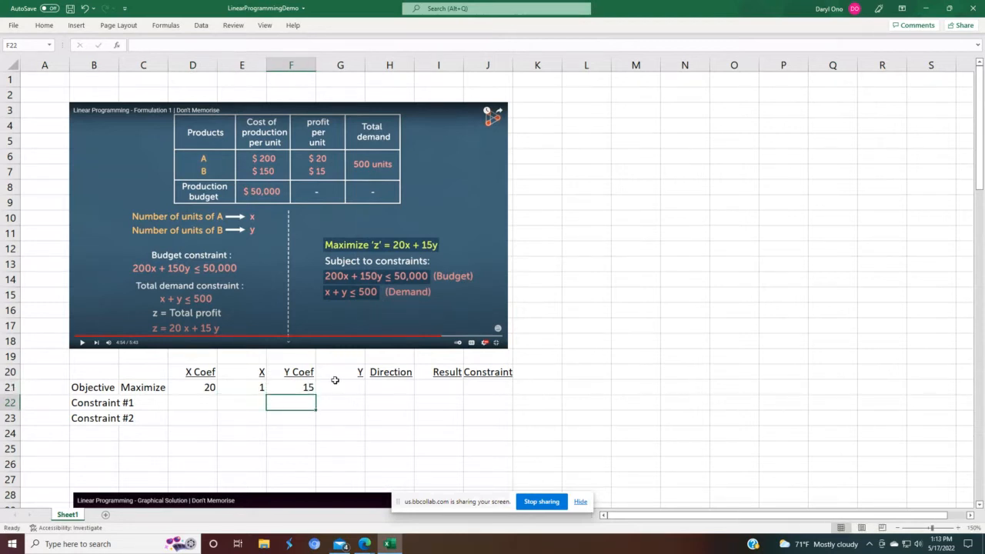
{"action": "key", "text": "Up"}
{"action": "left_click", "coordinate": [336, 382]}
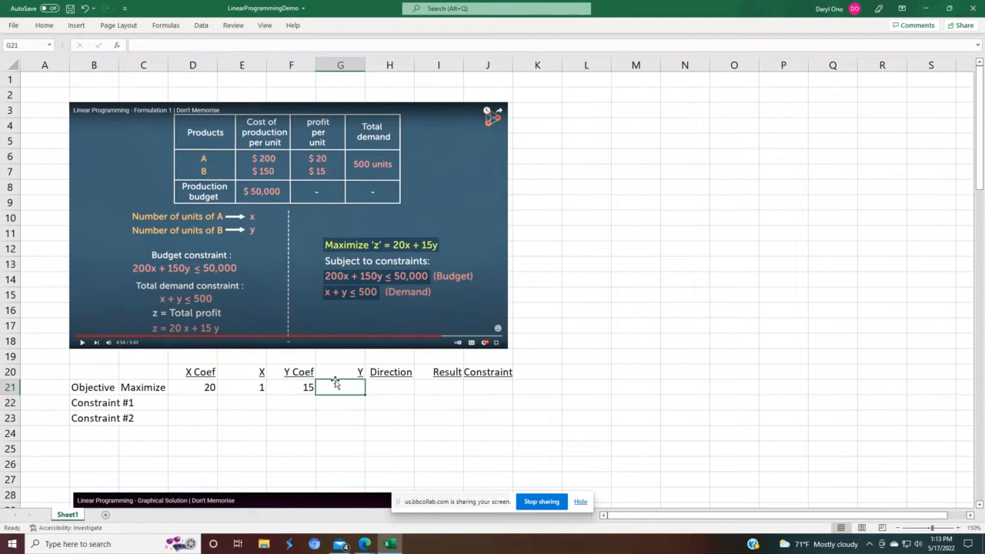
{"action": "type", "text": "1"}
{"action": "key", "text": "Return"}
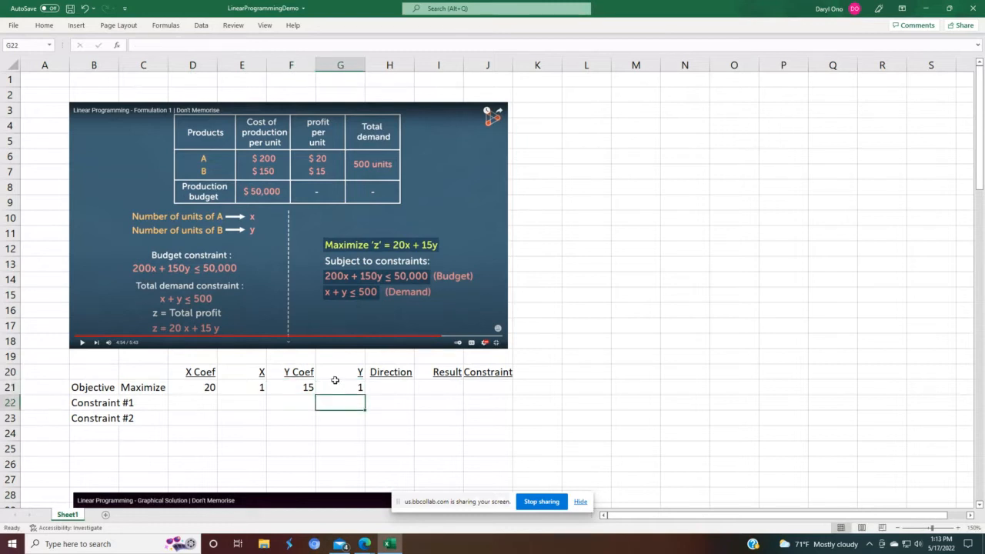
Step: Enter the objective's Result formula =(D21*E21)+(F21*G21) multiplying each coefficient by its variable
{"action": "left_click", "coordinate": [336, 384]}
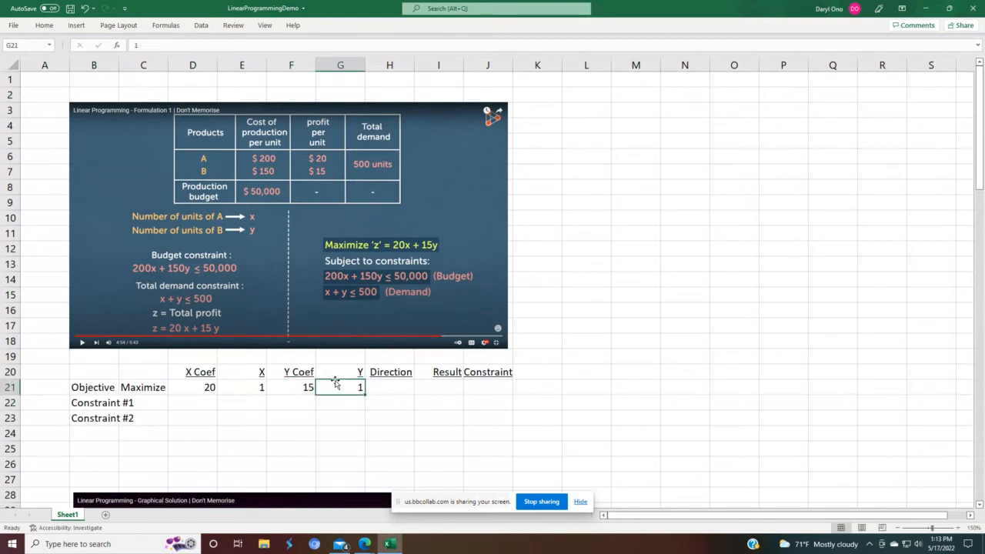
{"action": "key", "text": "Right"}
{"action": "key", "text": "Right"}
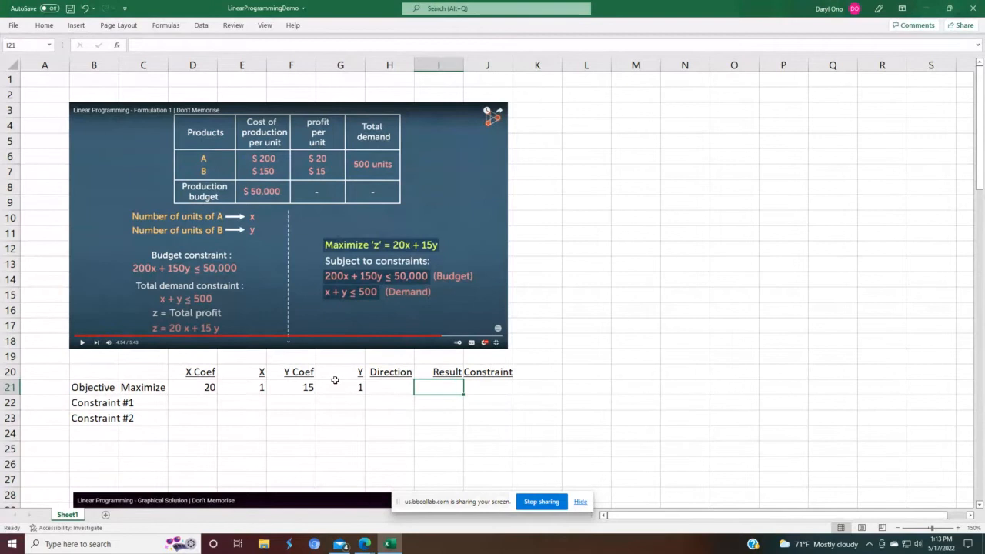
{"action": "type", "text": "=("}
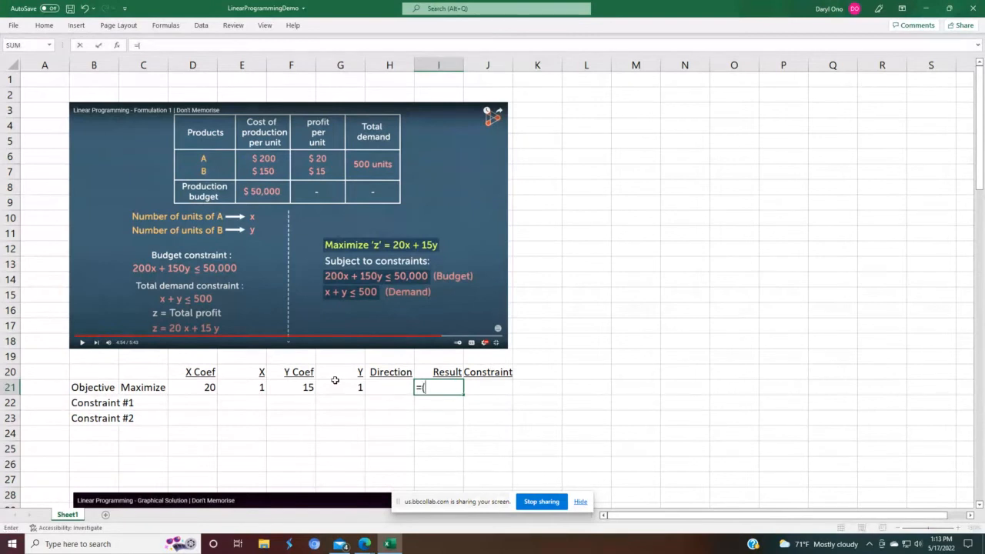
{"action": "left_click", "coordinate": [179, 387]}
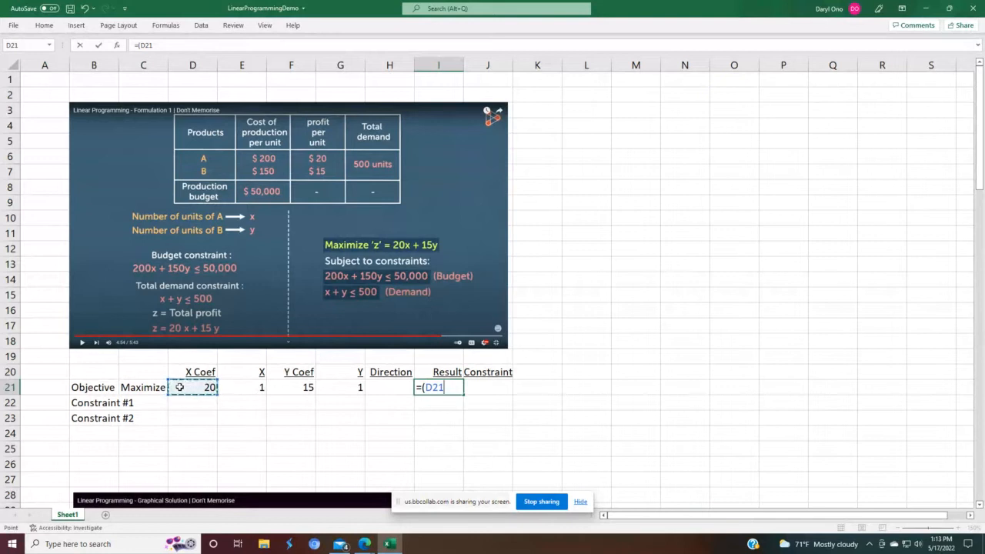
{"action": "type", "text": "*"}
{"action": "left_click", "coordinate": [238, 385]}
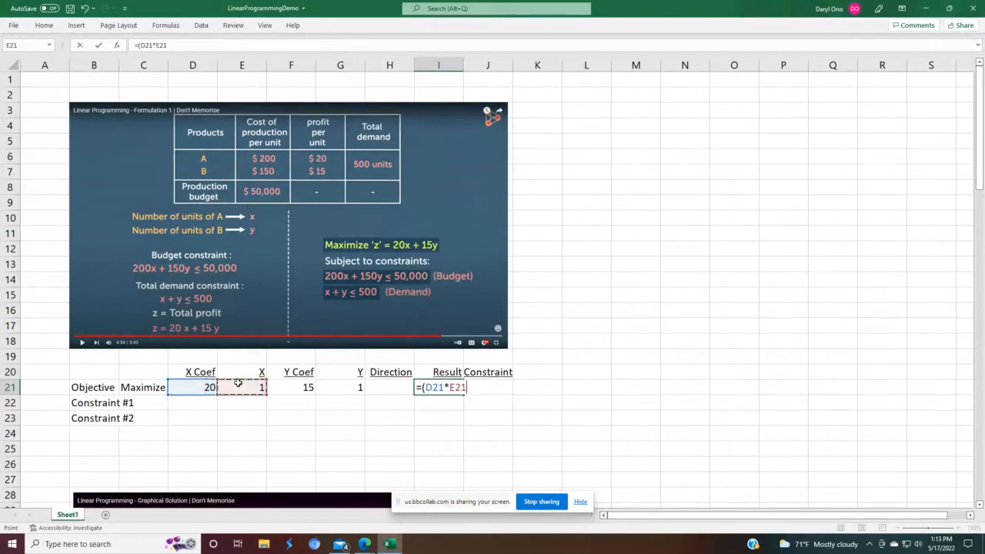
{"action": "type", "text": ")+("}
{"action": "left_click", "coordinate": [280, 387]}
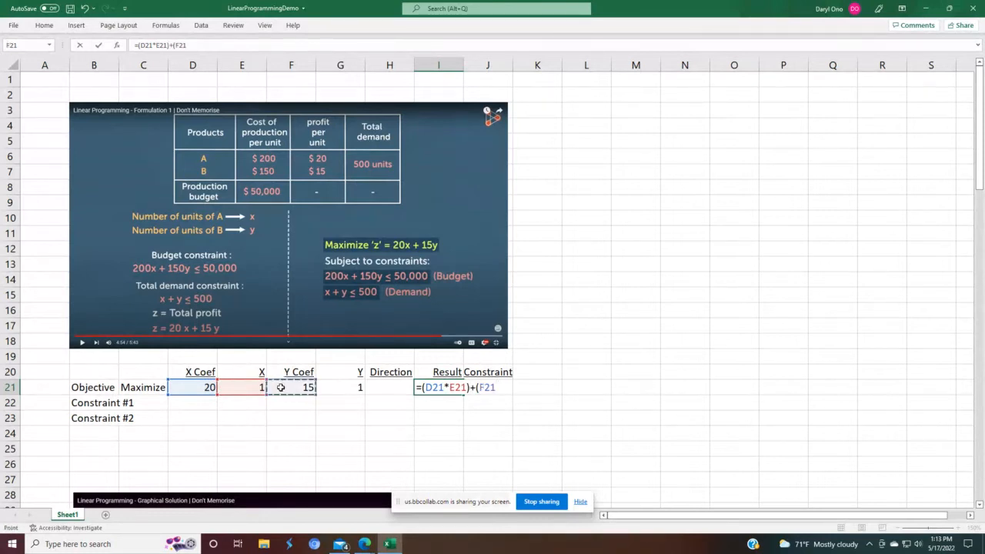
{"action": "type", "text": "*"}
{"action": "left_click", "coordinate": [344, 383]}
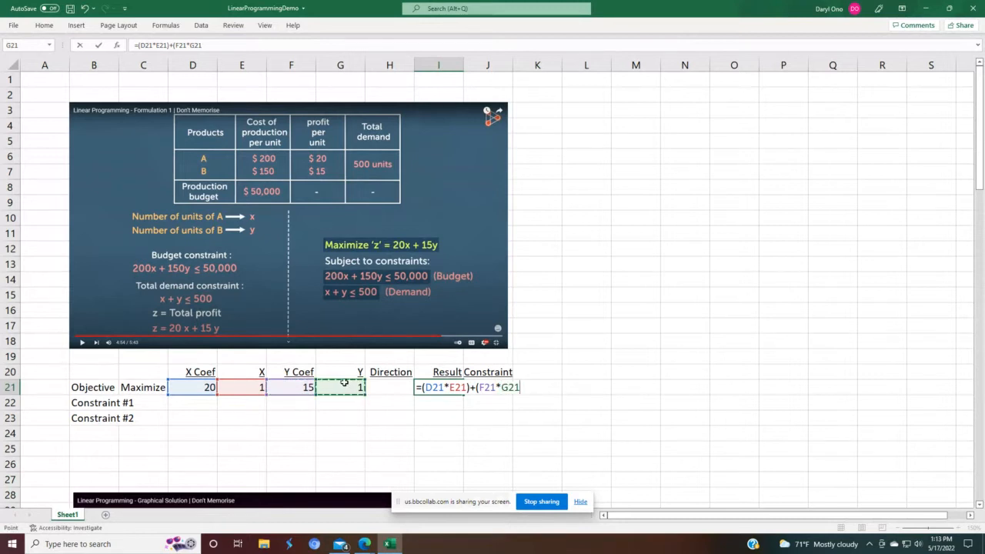
{"action": "type", "text": ")"}
{"action": "key", "text": "Return"}
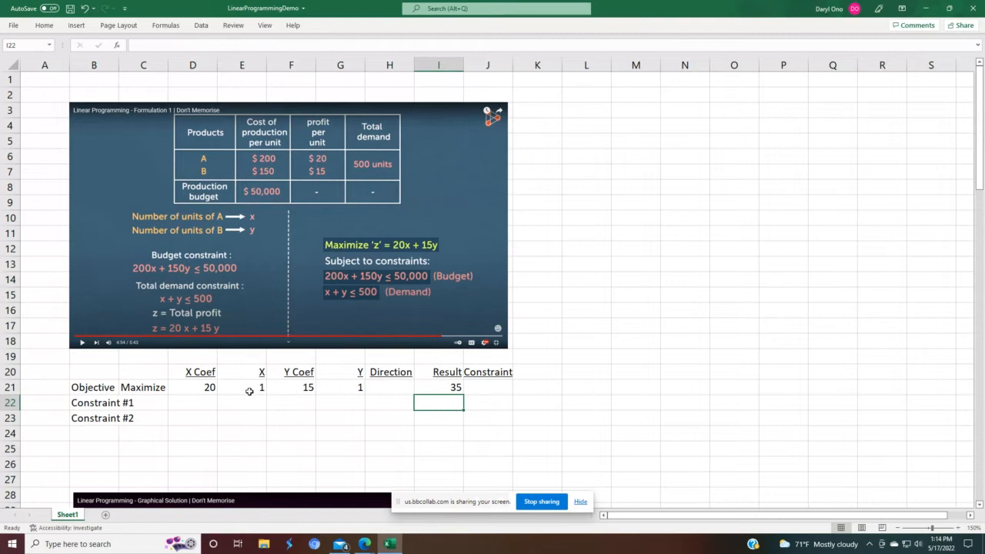
Step: Enter 200 as Constraint #1's X coefficient
{"action": "left_click", "coordinate": [9, 387]}
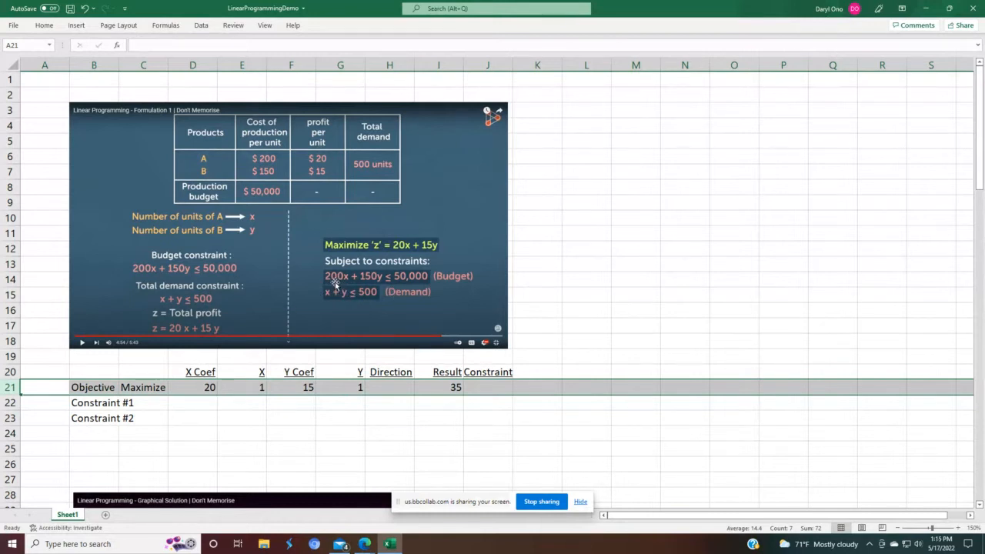
{"action": "left_click", "coordinate": [186, 400]}
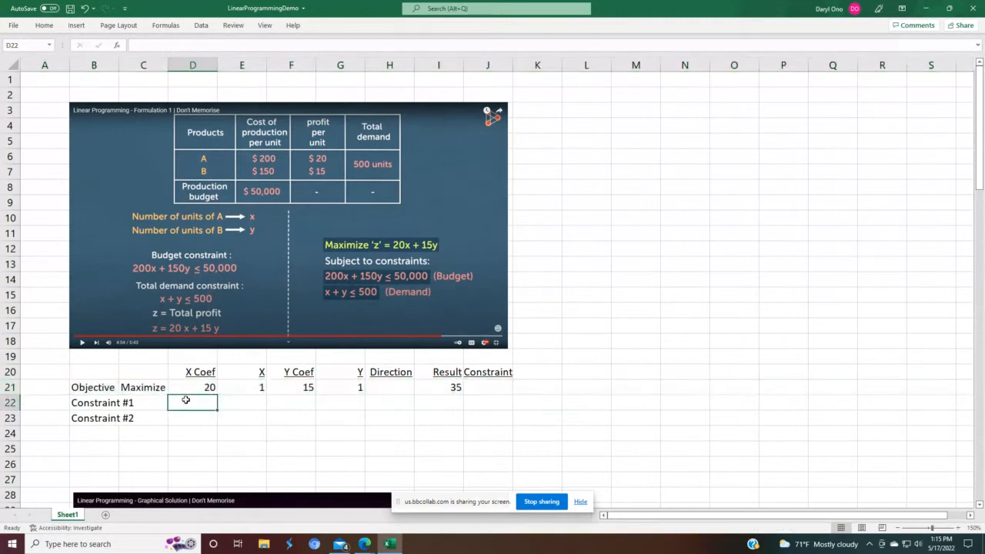
{"action": "type", "text": "200"}
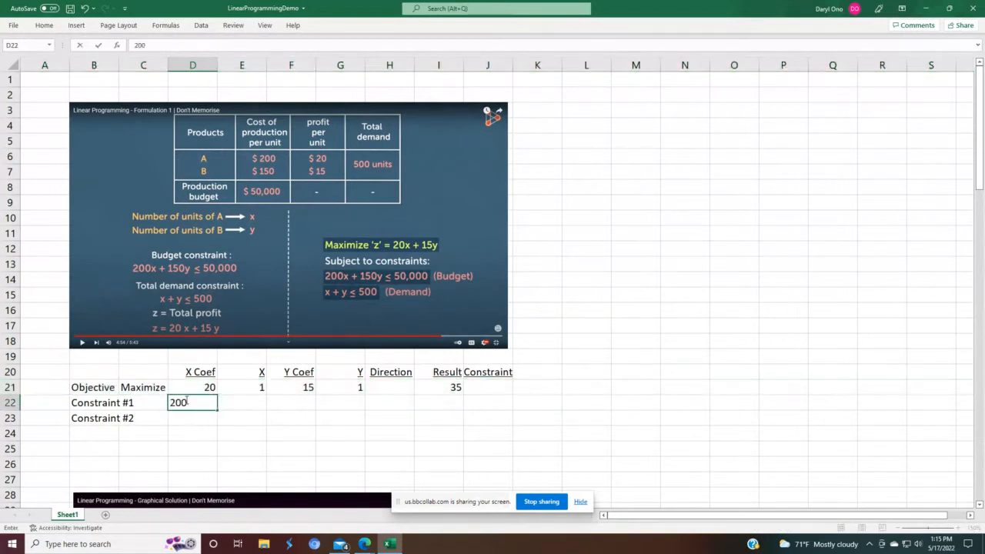
{"action": "key", "text": "Return"}
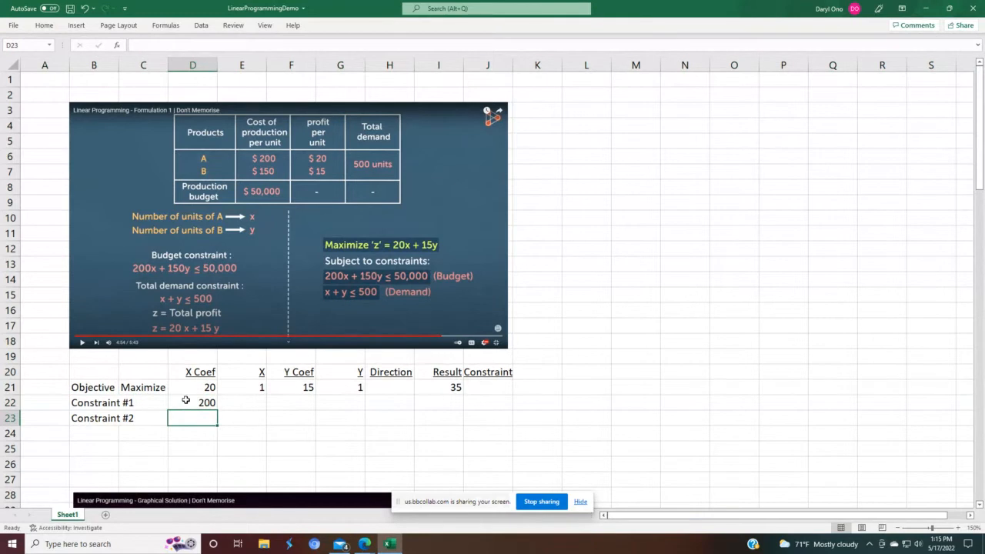
Step: Link Constraint #1's X cell to the objective's X value with the formula =E21
{"action": "key", "text": "Up"}
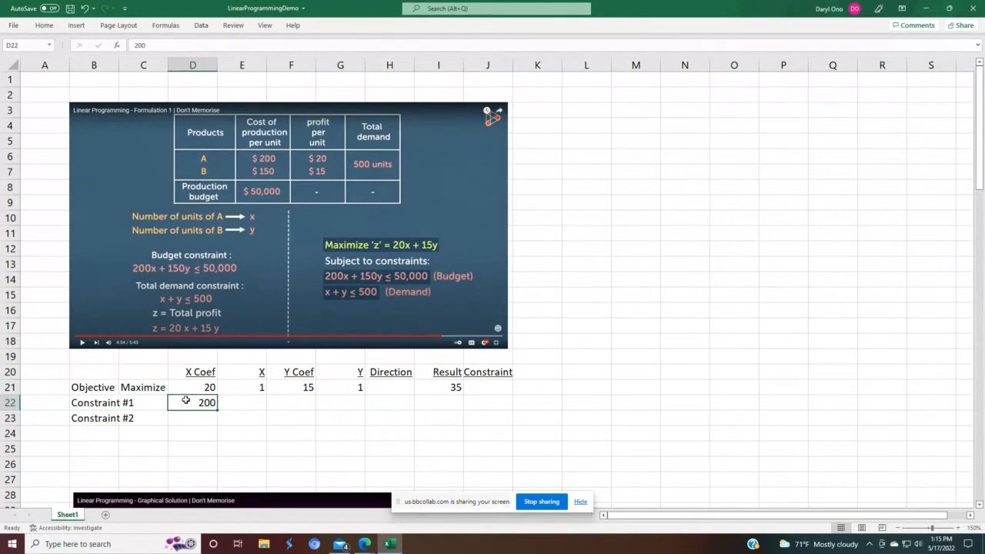
{"action": "key", "text": "Right"}
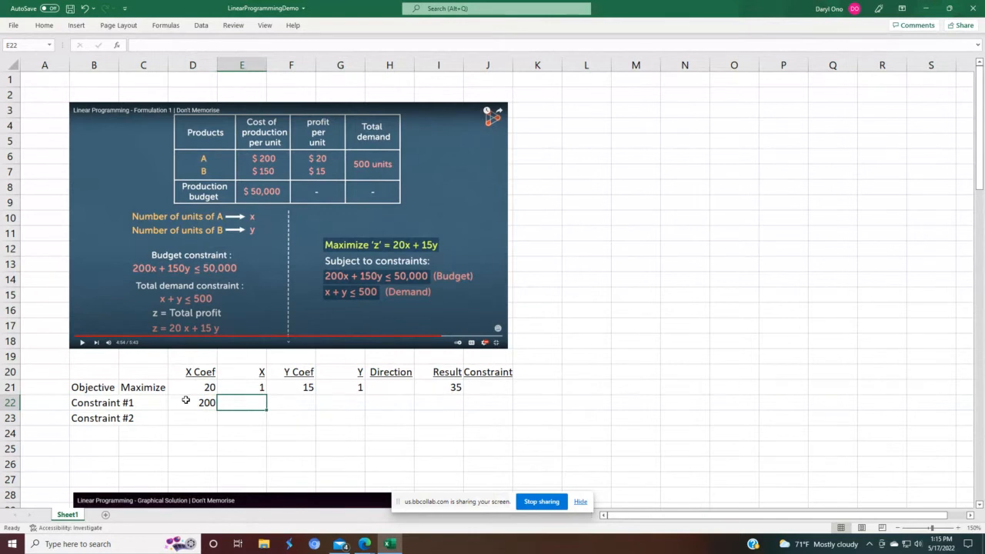
{"action": "type", "text": "="}
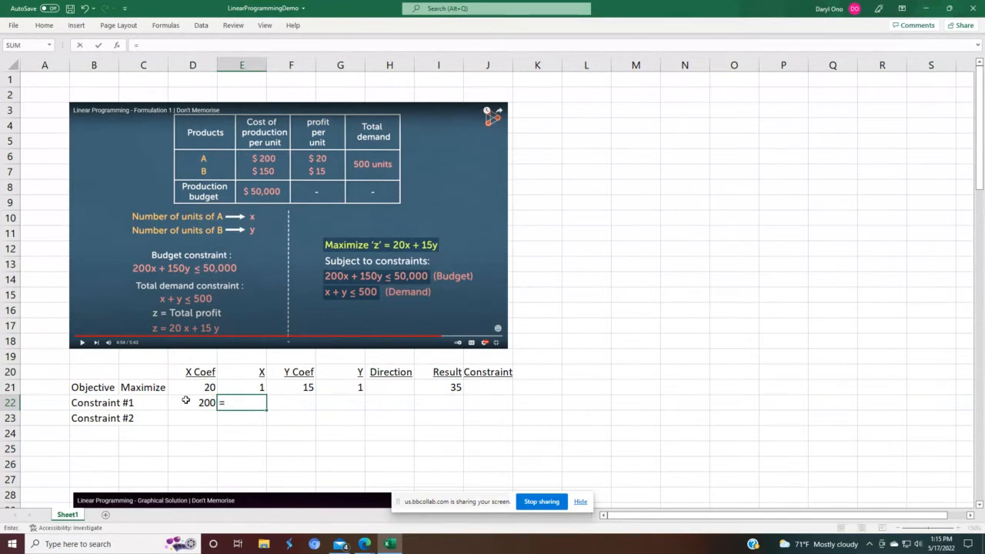
{"action": "key", "text": "Up"}
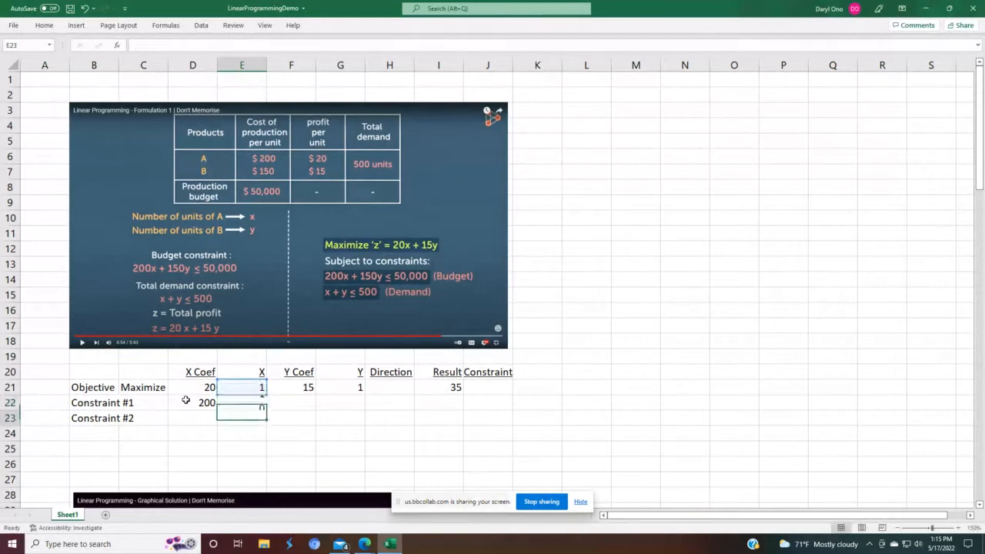
{"action": "key", "text": "Return"}
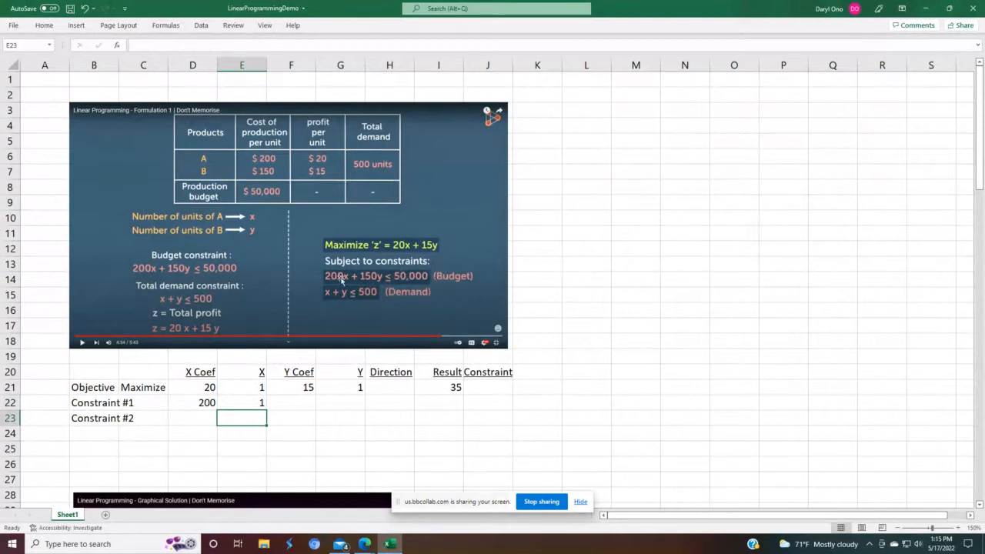
Step: Enter 150 as Constraint #1's Y coefficient
{"action": "left_click", "coordinate": [309, 401]}
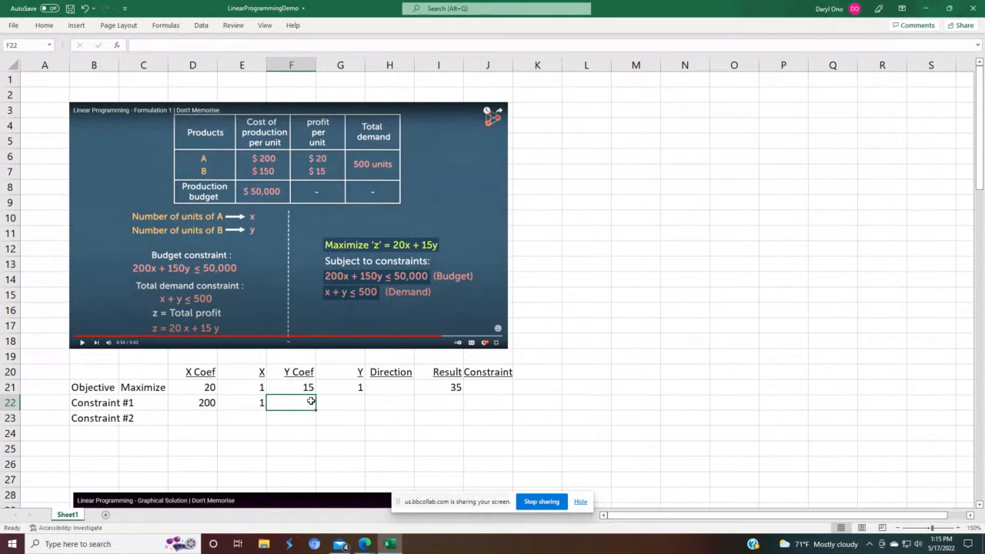
{"action": "type", "text": "150"}
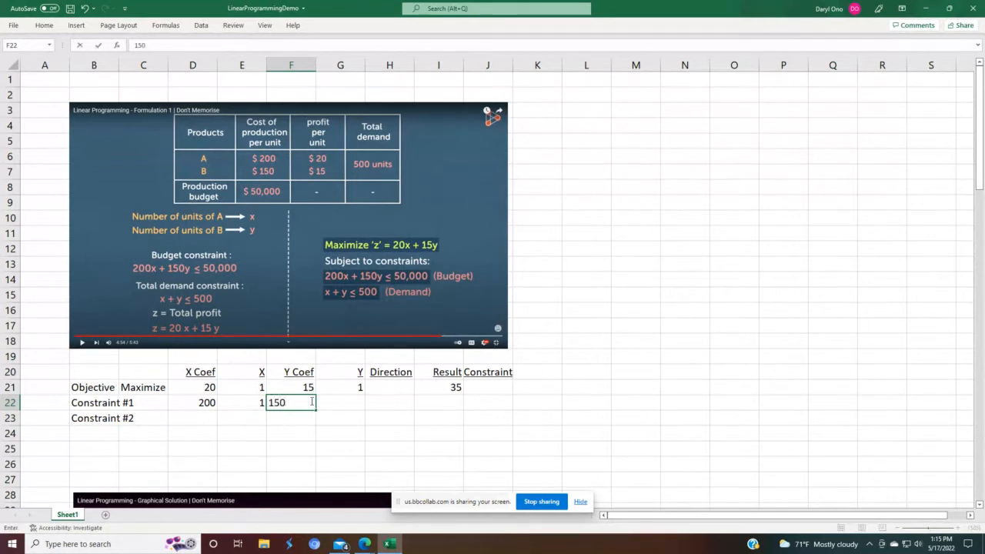
{"action": "key", "text": "Return"}
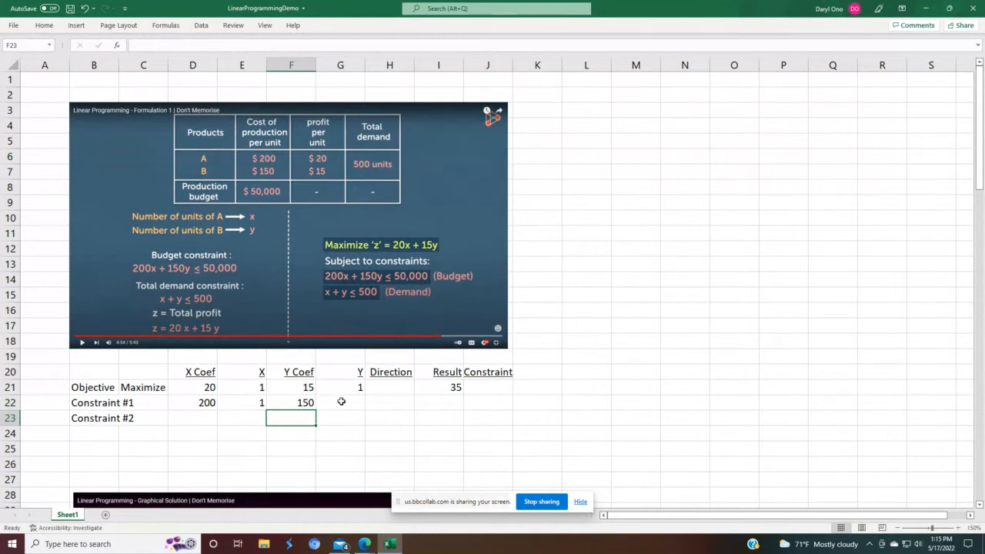
Step: Link Constraint #1's Y cell to the objective's Y value with the formula =G21
{"action": "left_click", "coordinate": [342, 403]}
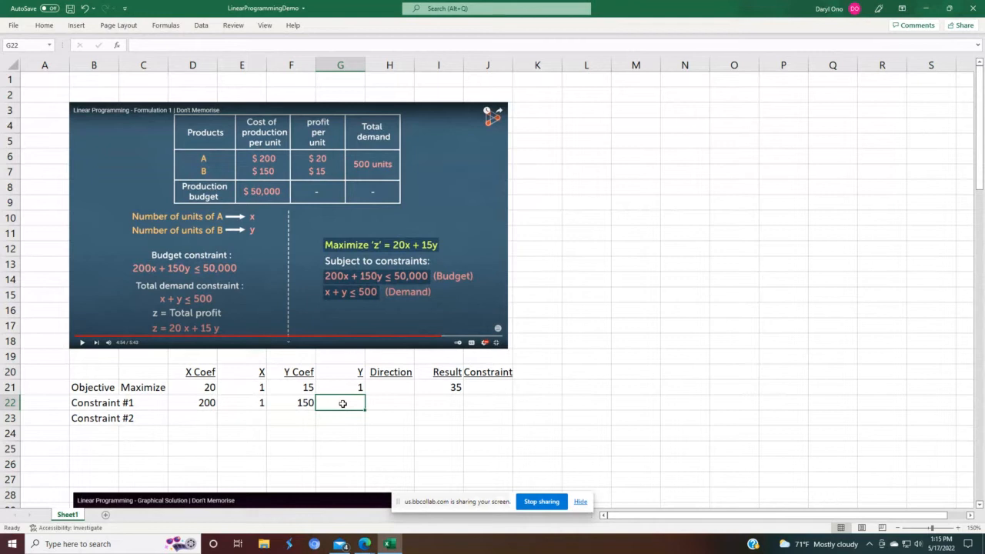
{"action": "type", "text": "="}
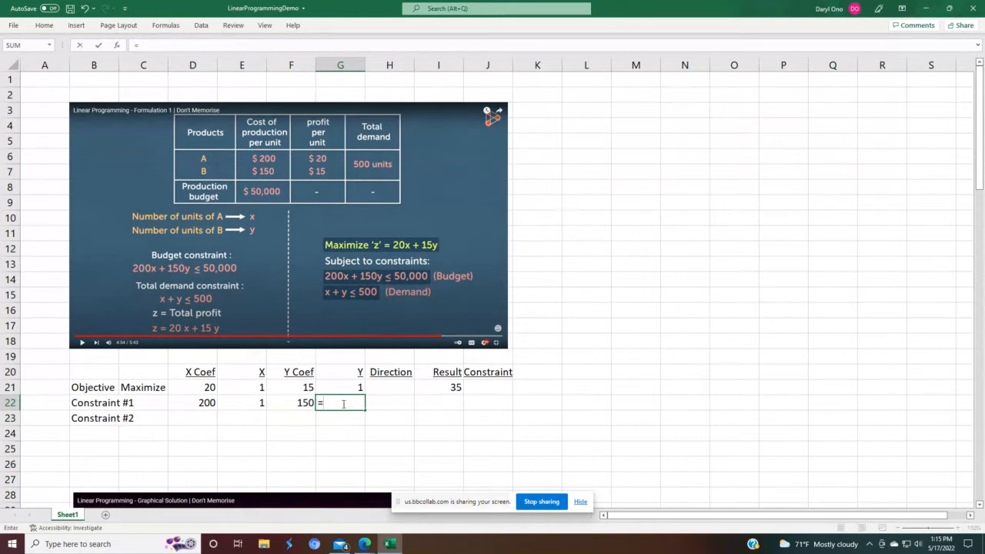
{"action": "key", "text": "Up"}
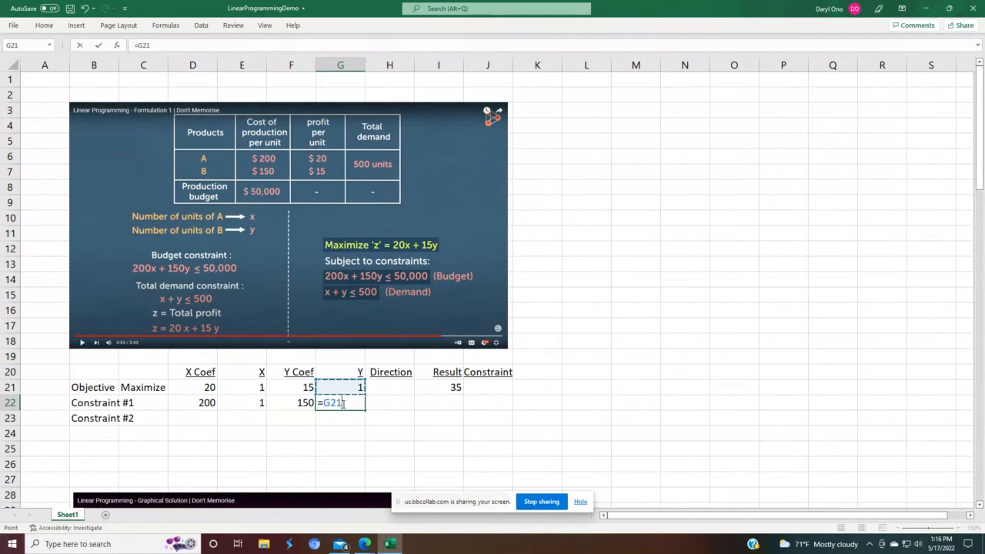
{"action": "key", "text": "Return"}
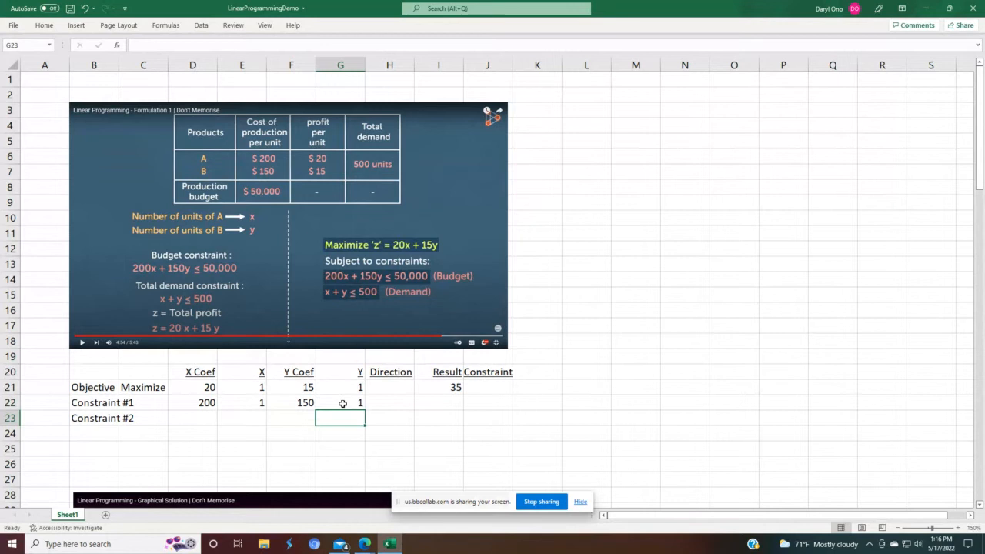
{"action": "left_click", "coordinate": [343, 403]}
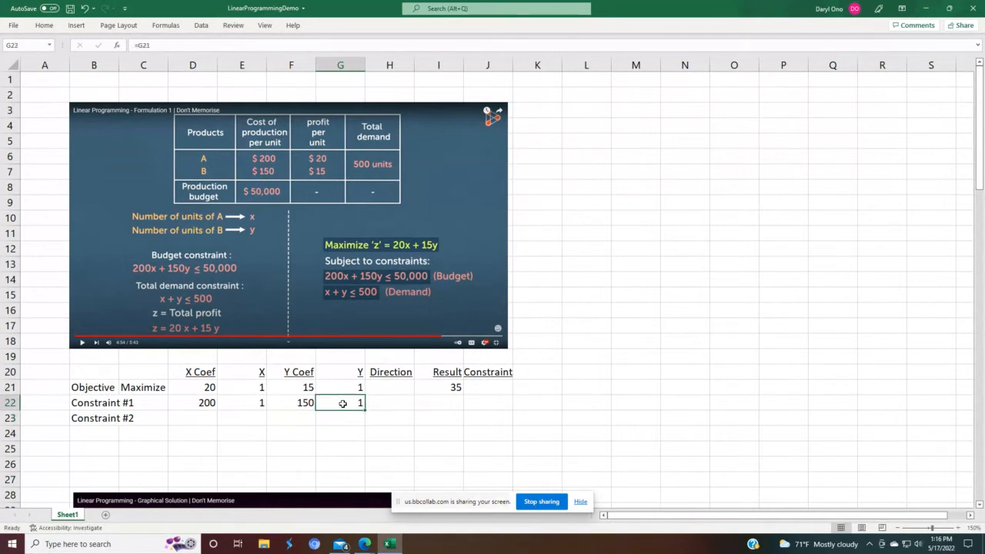
Step: Enter < as Constraint #1's Direction and underline it so it reads as ≤
{"action": "key", "text": "Tab"}
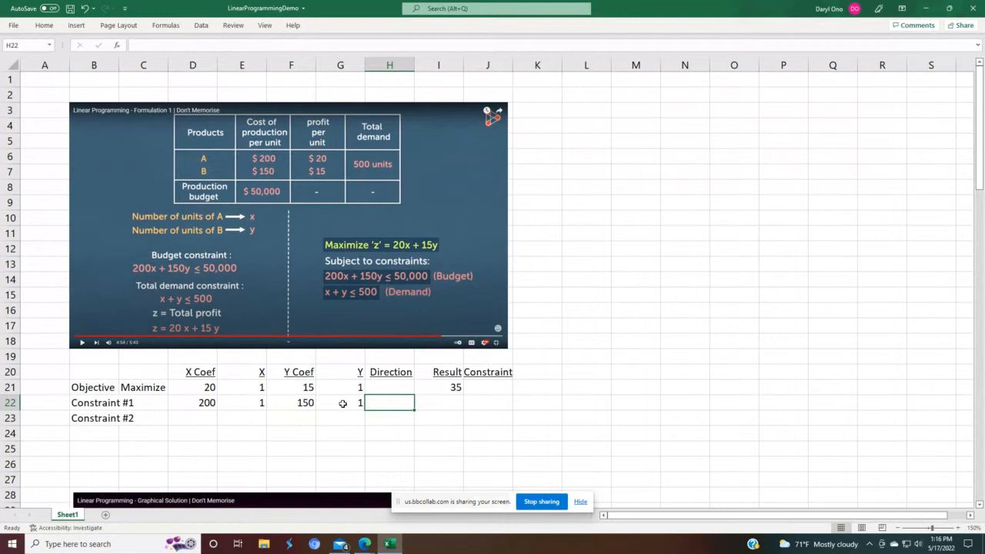
{"action": "type", "text": "<"}
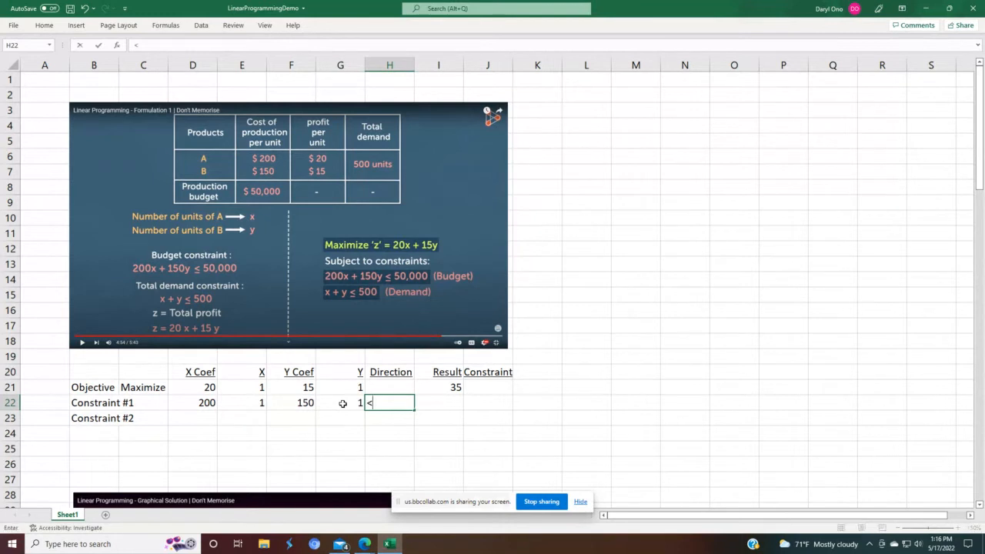
{"action": "key", "text": "Return"}
{"action": "key", "text": "Up"}
{"action": "key", "text": "F2"}
{"action": "left_click", "coordinate": [43, 25]}
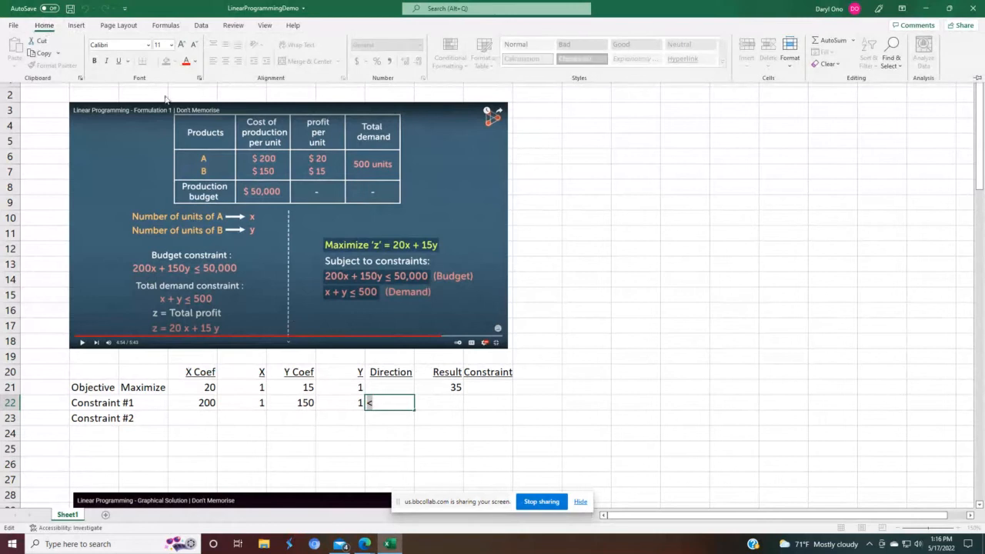
{"action": "left_click", "coordinate": [119, 60]}
{"action": "left_click", "coordinate": [536, 446]}
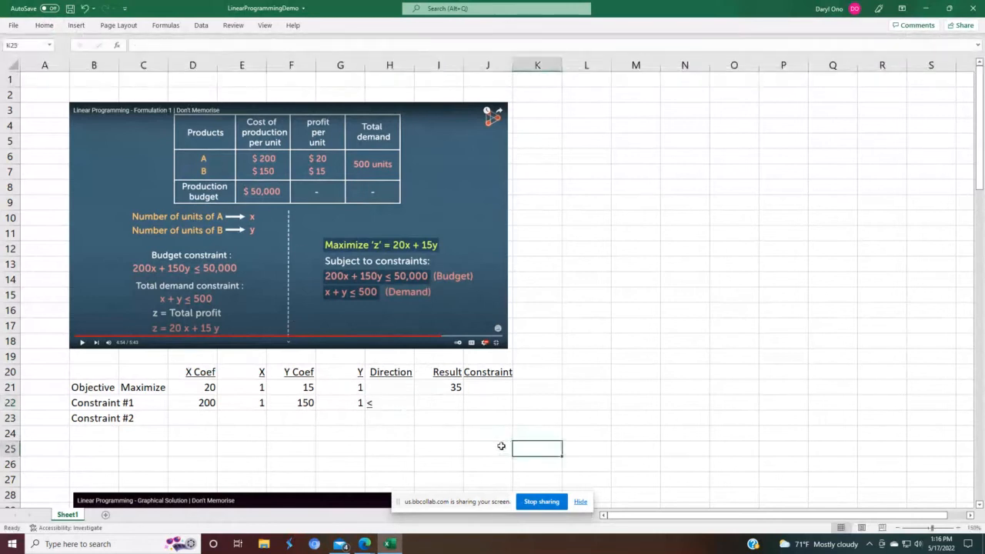
Step: Center the ≤ symbol in Constraint #1's Direction cell
{"action": "left_click", "coordinate": [393, 405]}
{"action": "left_click", "coordinate": [44, 26]}
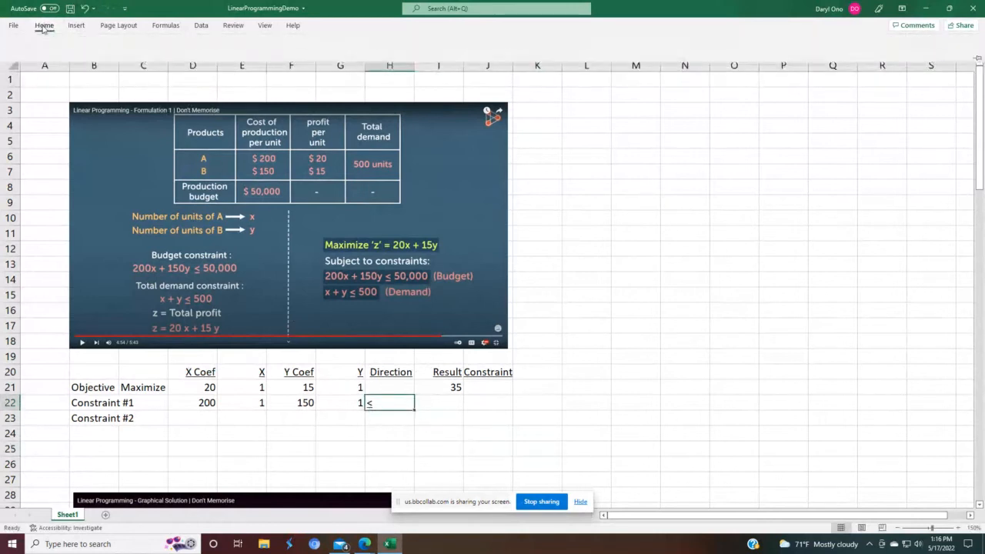
{"action": "left_click", "coordinate": [225, 61]}
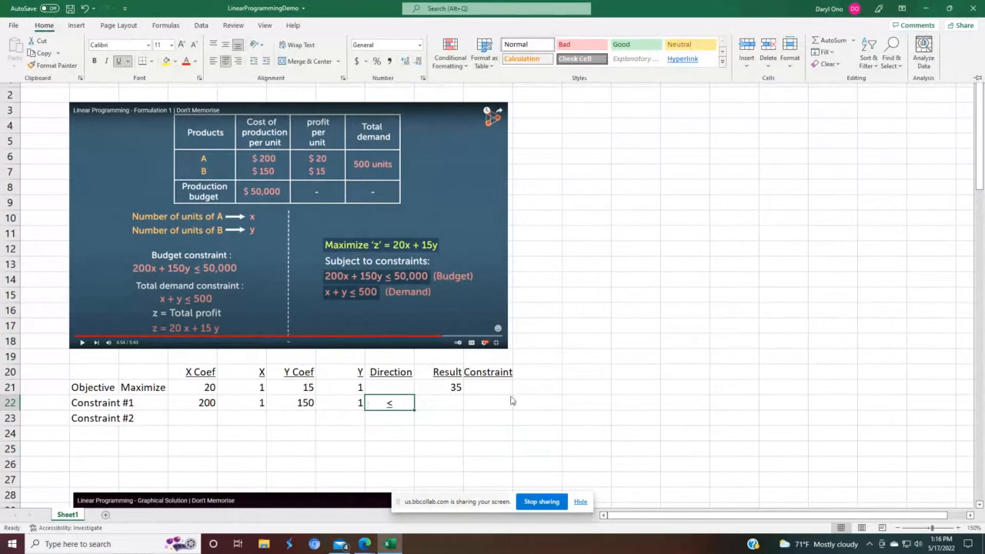
{"action": "left_click", "coordinate": [499, 415]}
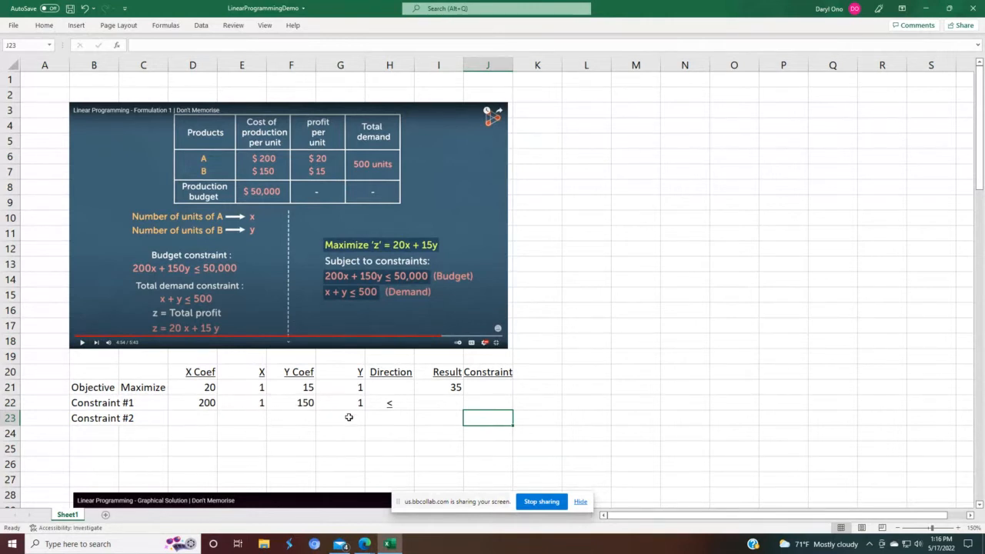
Step: Copy the objective's Result formula down to Constraint #1's Result cell
{"action": "left_click", "coordinate": [437, 386]}
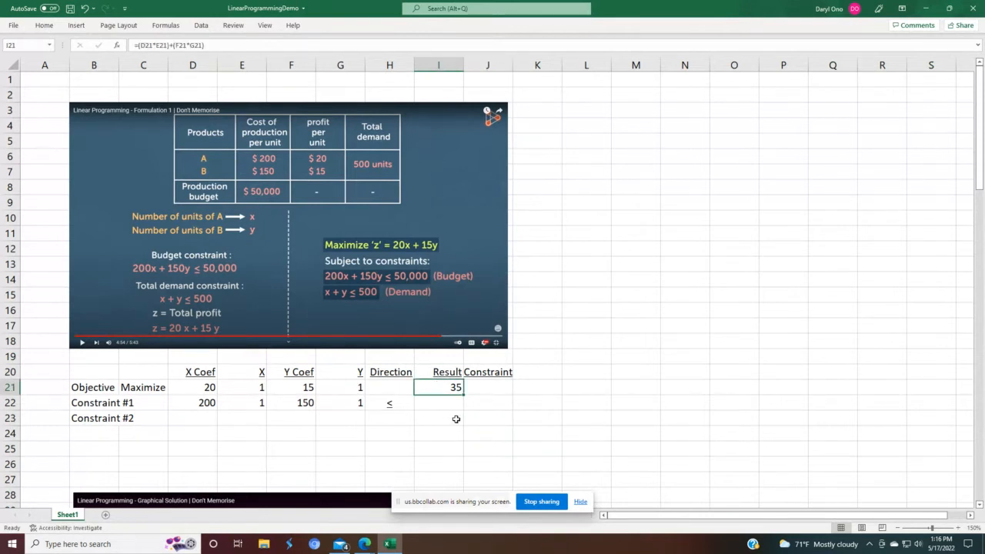
{"action": "key", "text": "F2"}
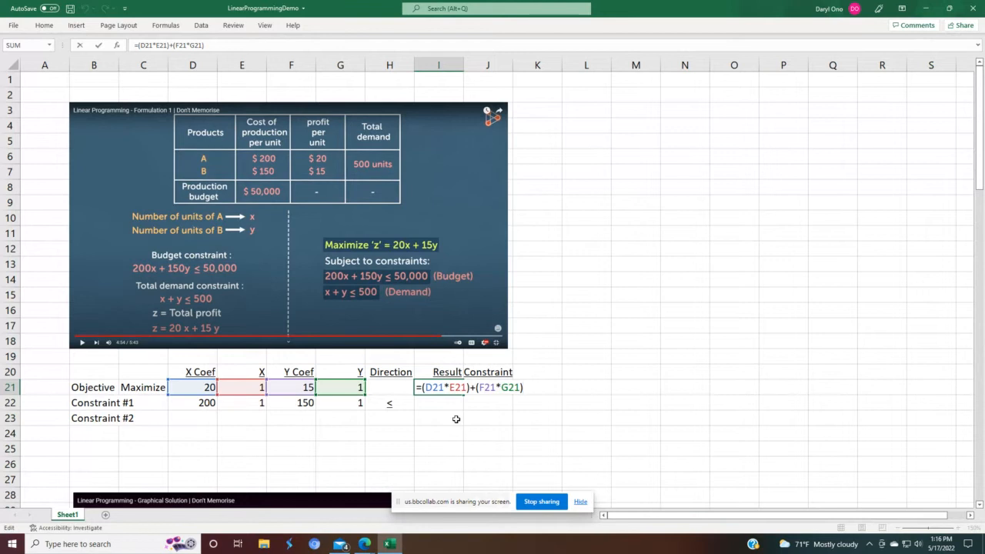
{"action": "key", "text": "Return"}
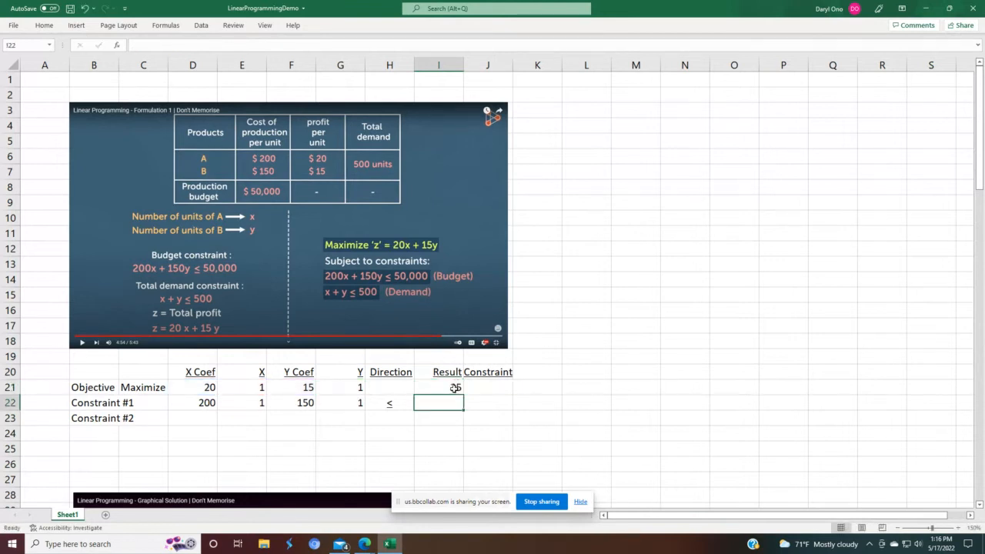
{"action": "left_click", "coordinate": [454, 389]}
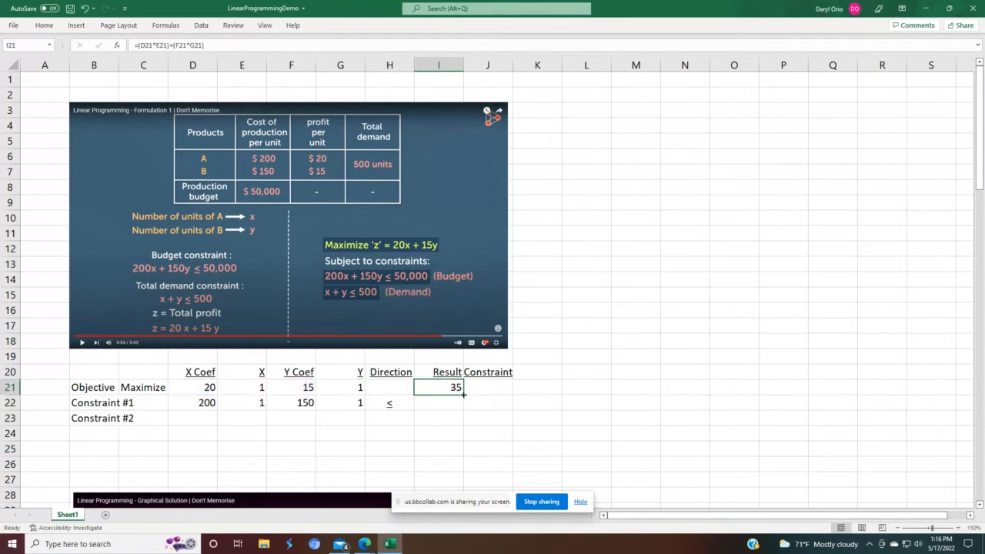
{"action": "left_click_drag", "start_coordinate": [463, 393], "coordinate": [463, 409]}
{"action": "left_click", "coordinate": [536, 417]}
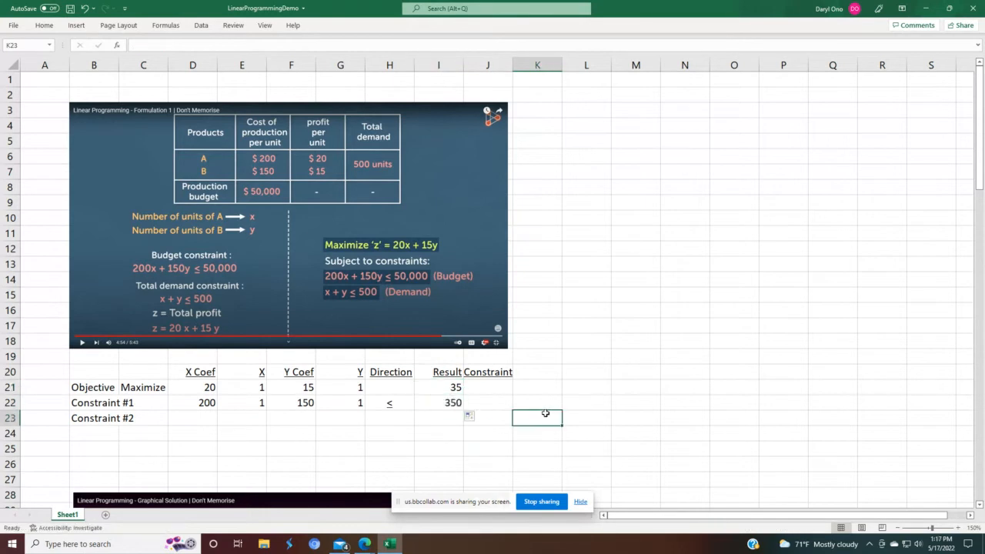
Step: Enter < 50000 as Constraint #1's Constraint value, underlining the < so it reads as ≤
{"action": "left_click", "coordinate": [488, 403]}
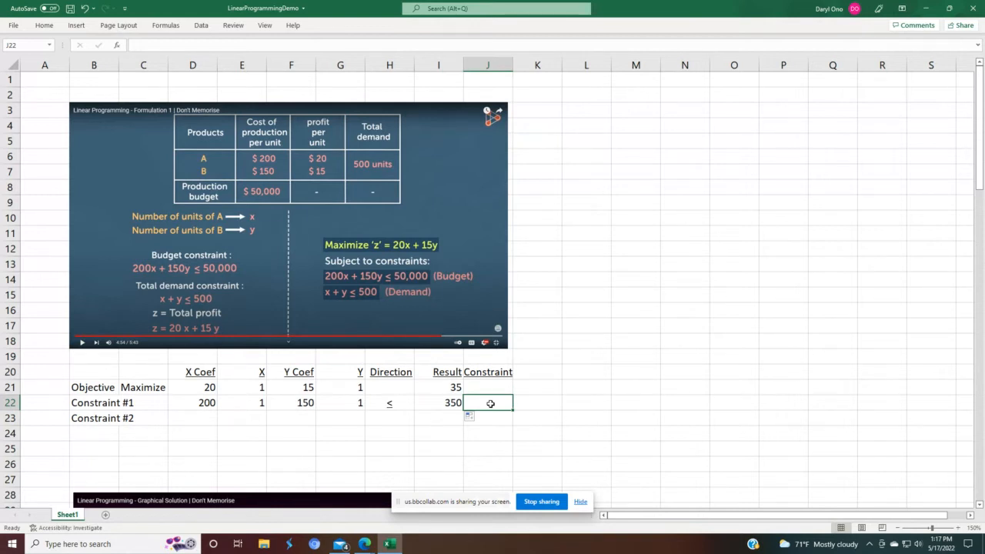
{"action": "type", "text": "<"}
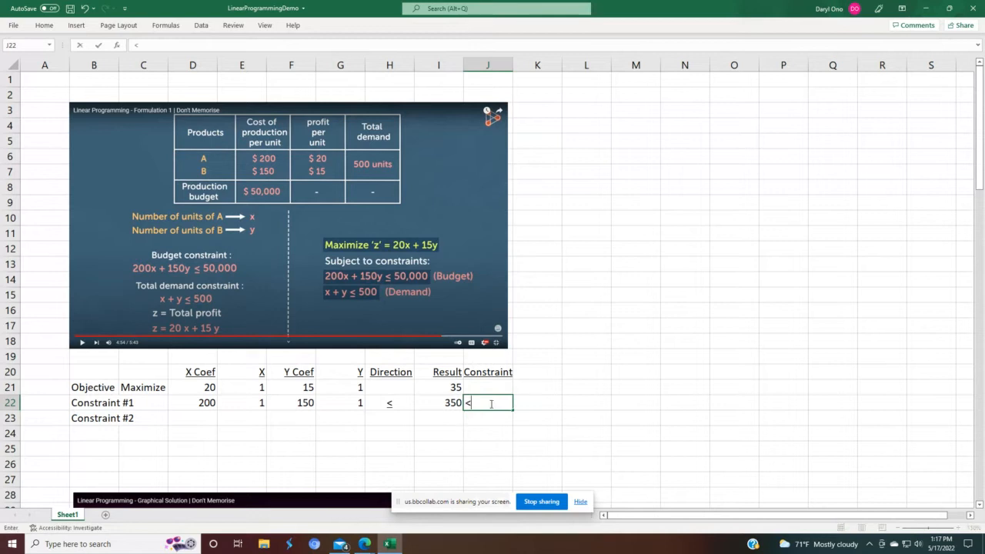
{"action": "type", "text": " 50000"}
{"action": "key", "text": "Return"}
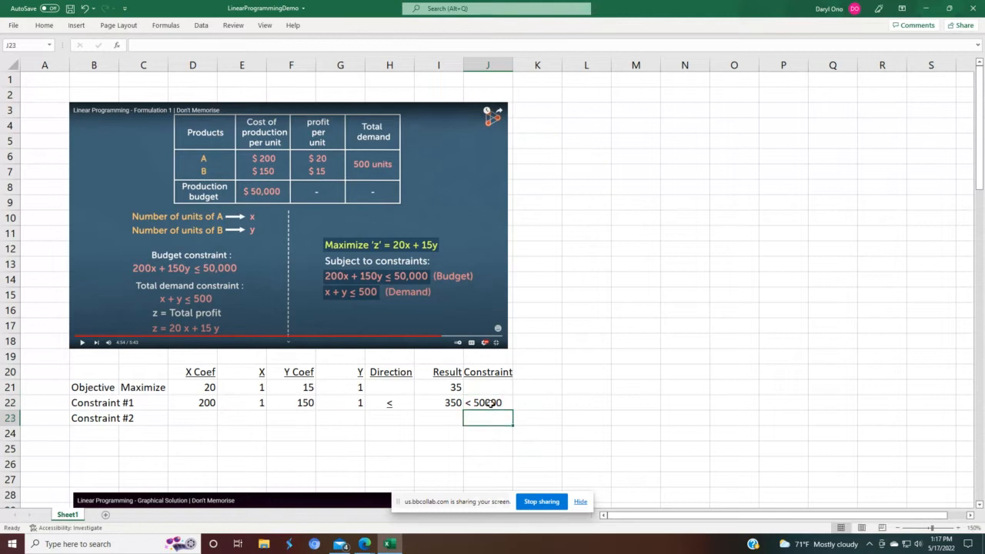
{"action": "double_click", "coordinate": [490, 403]}
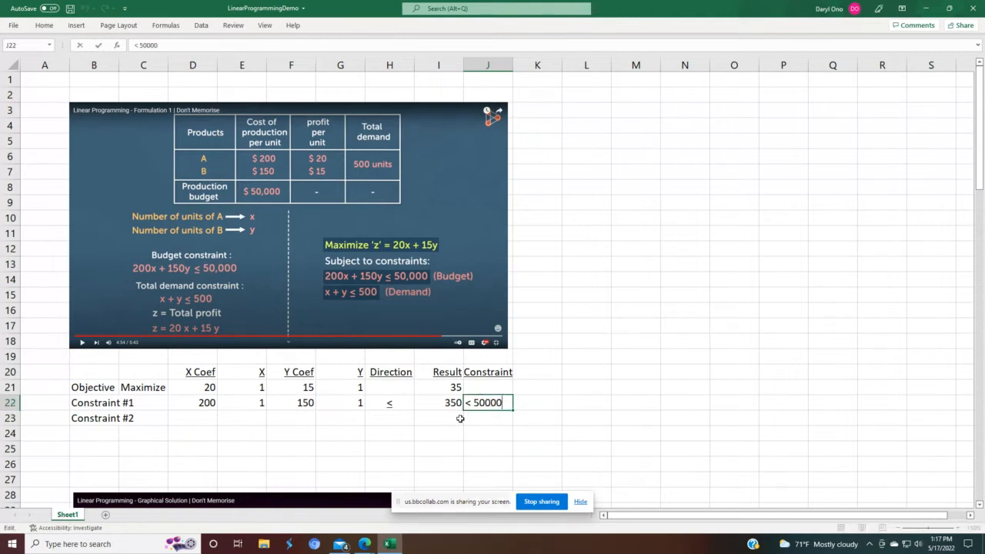
{"action": "left_click_drag", "start_coordinate": [465, 406], "coordinate": [472, 405]}
{"action": "left_click", "coordinate": [42, 27]}
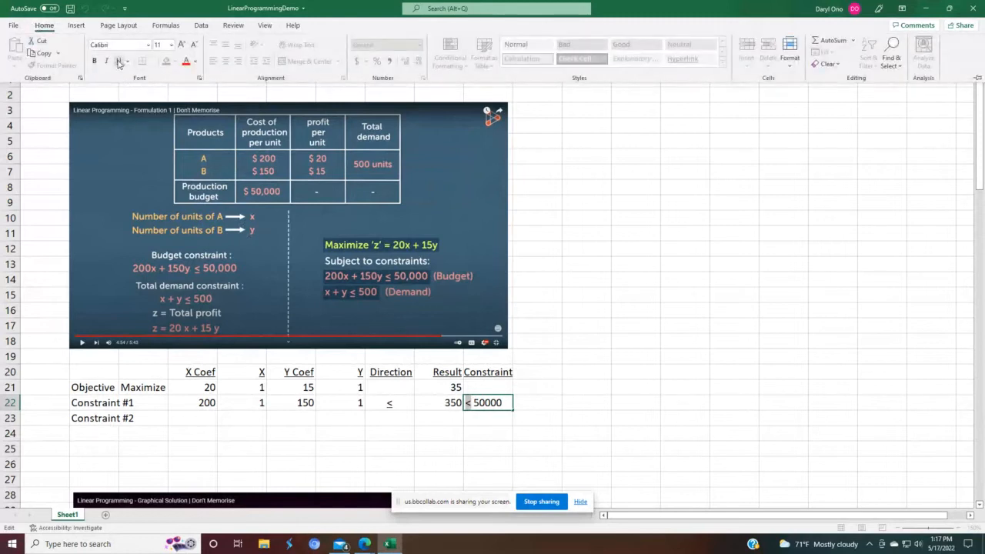
{"action": "left_click", "coordinate": [555, 433]}
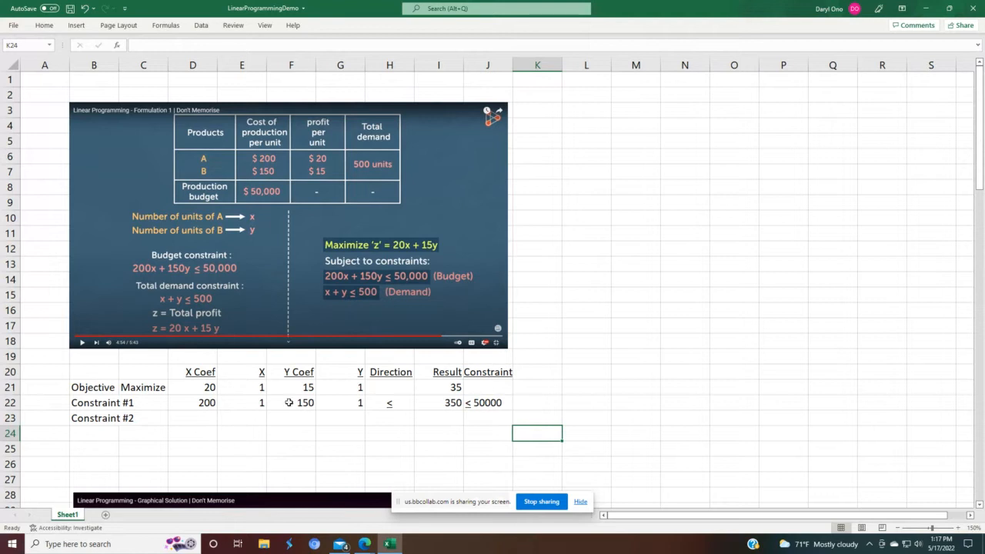
Step: Enter 1 as Constraint #2's X coefficient
{"action": "left_click", "coordinate": [200, 418]}
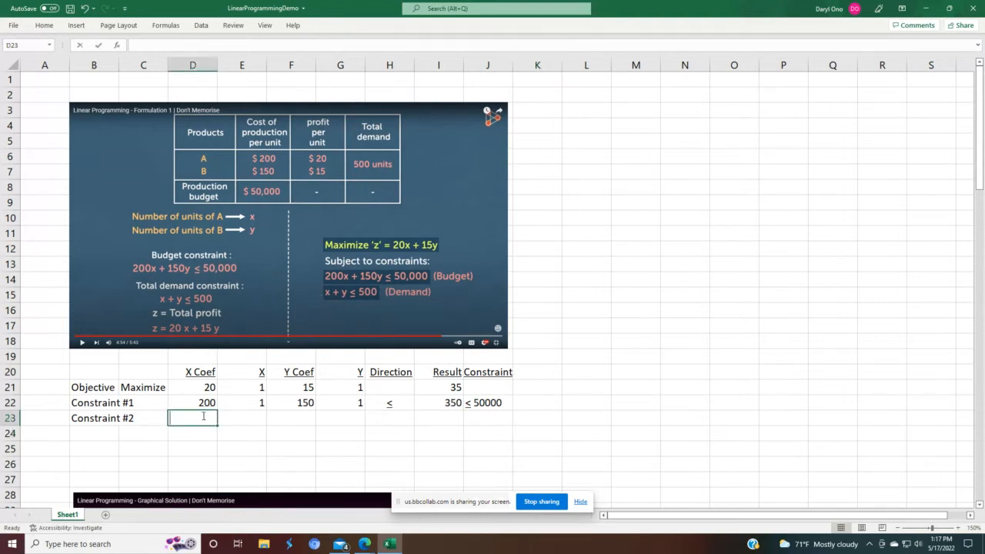
{"action": "type", "text": "1"}
{"action": "key", "text": "Return"}
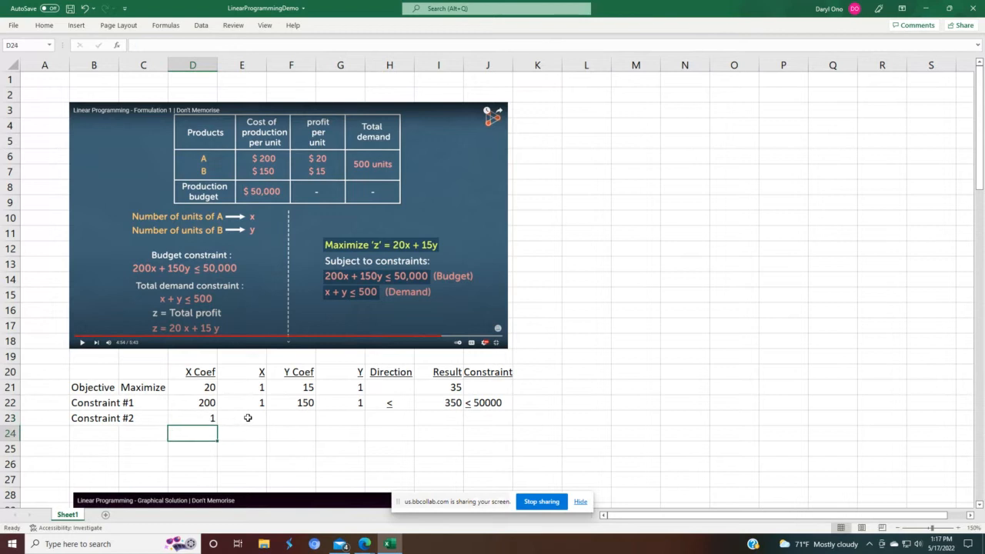
Step: Link Constraint #2's X cell to Constraint #1's X value with the formula =E22
{"action": "left_click", "coordinate": [249, 417]}
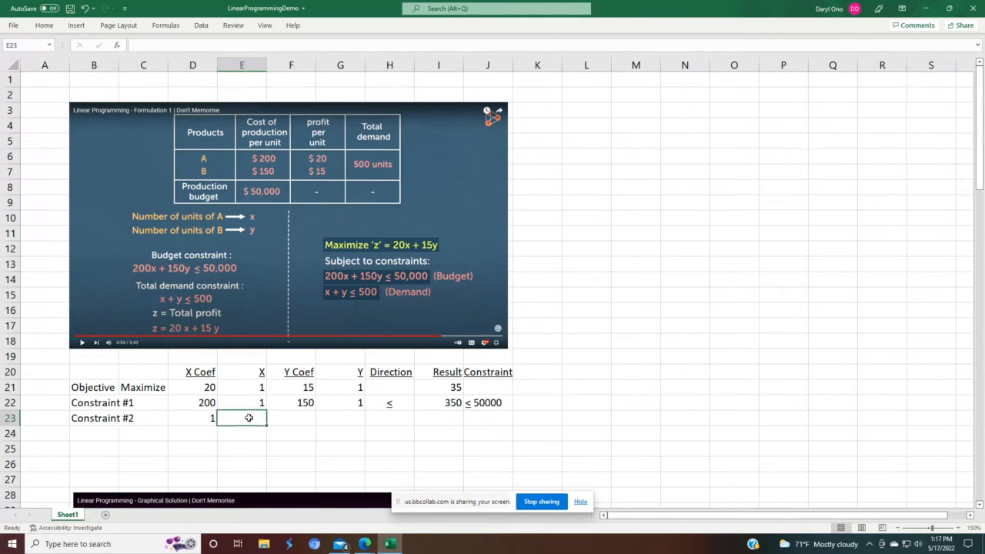
{"action": "type", "text": "="}
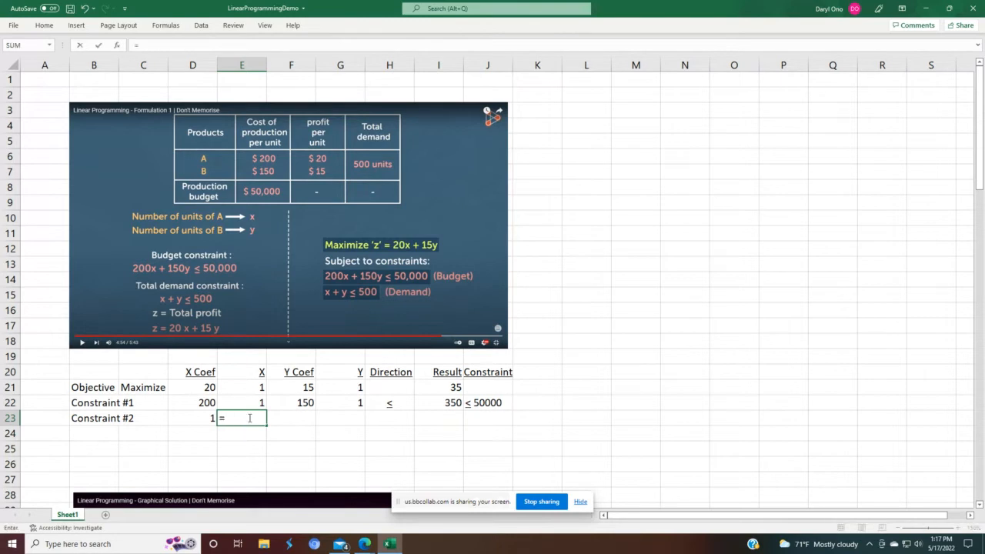
{"action": "key", "text": "Up"}
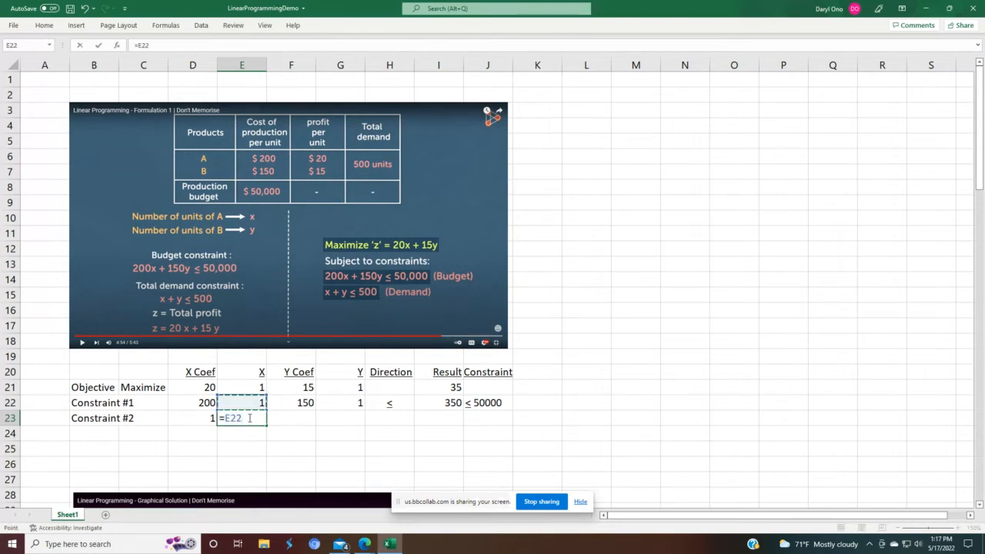
{"action": "key", "text": "Return"}
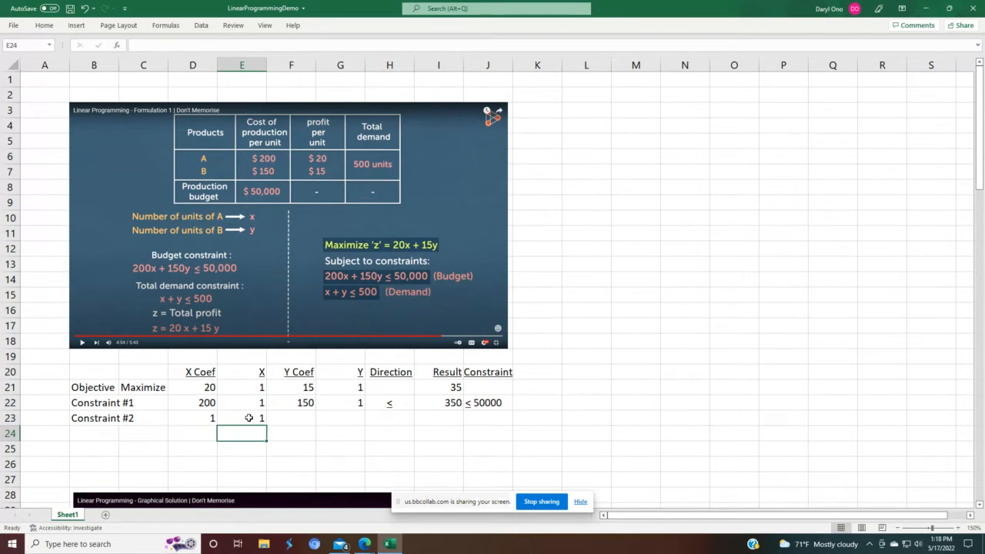
Step: Enter 1 as Constraint #2's Y coefficient
{"action": "left_click", "coordinate": [298, 420]}
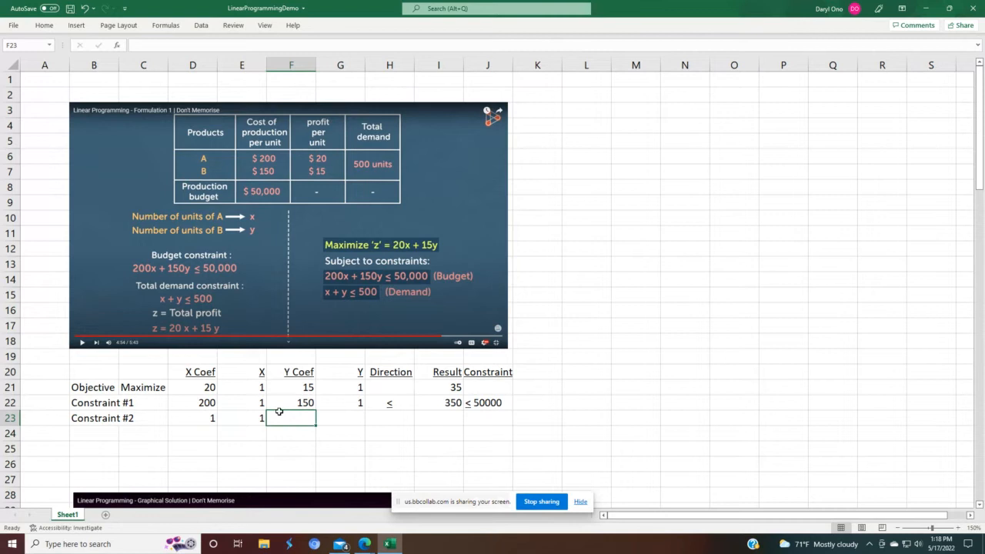
{"action": "type", "text": "1"}
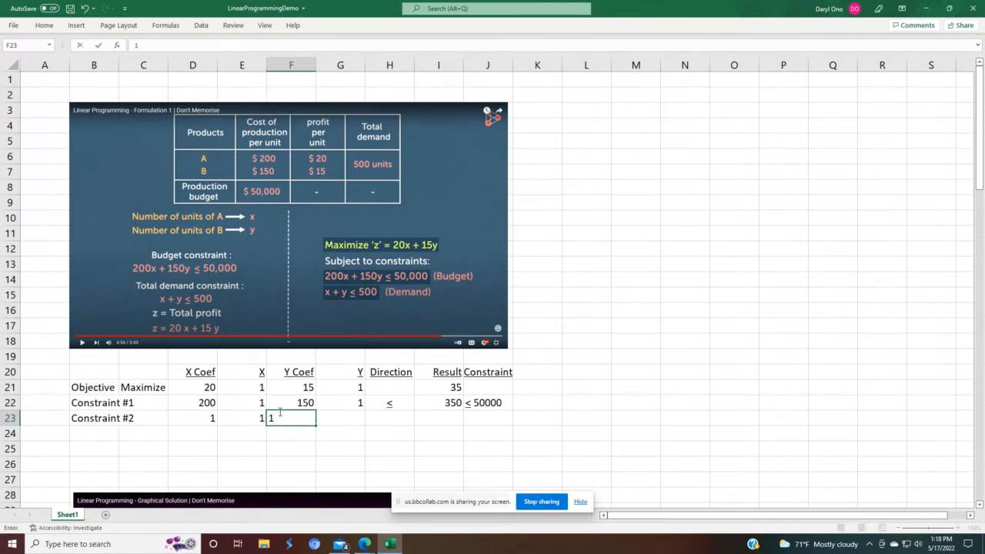
{"action": "key", "text": "Return"}
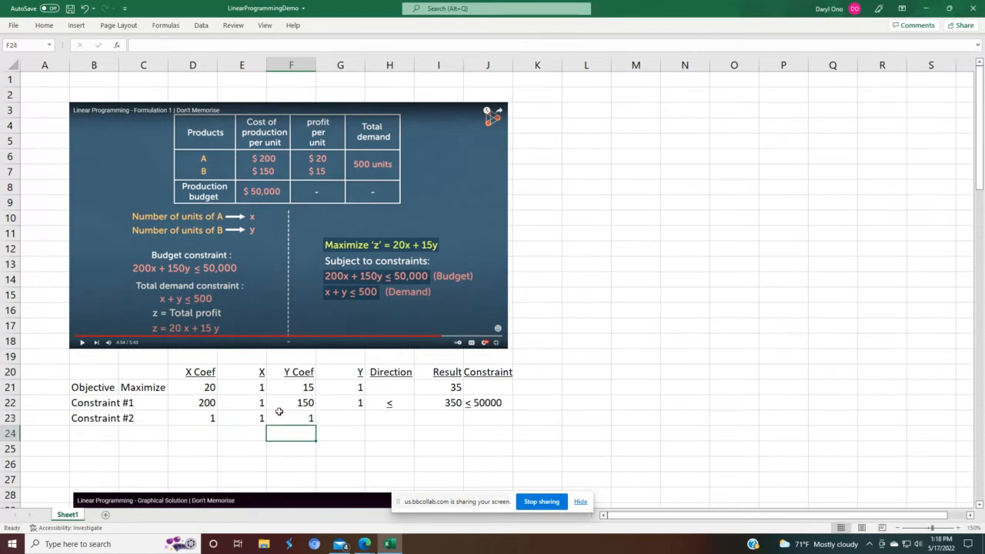
Step: Link Constraint #2's Y cell to Constraint #1's Y value with the formula =G22
{"action": "left_click", "coordinate": [350, 421]}
{"action": "type", "text": "="}
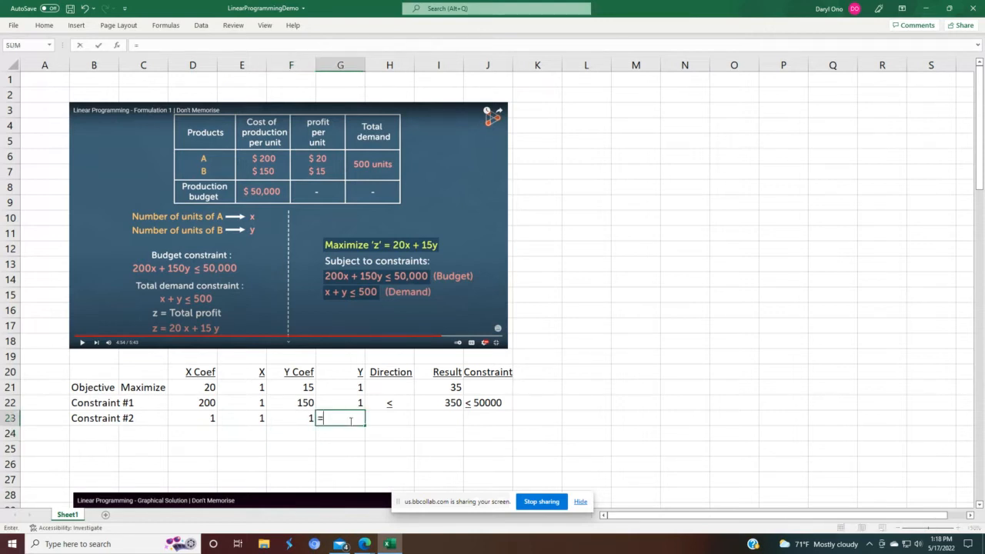
{"action": "key", "text": "Up"}
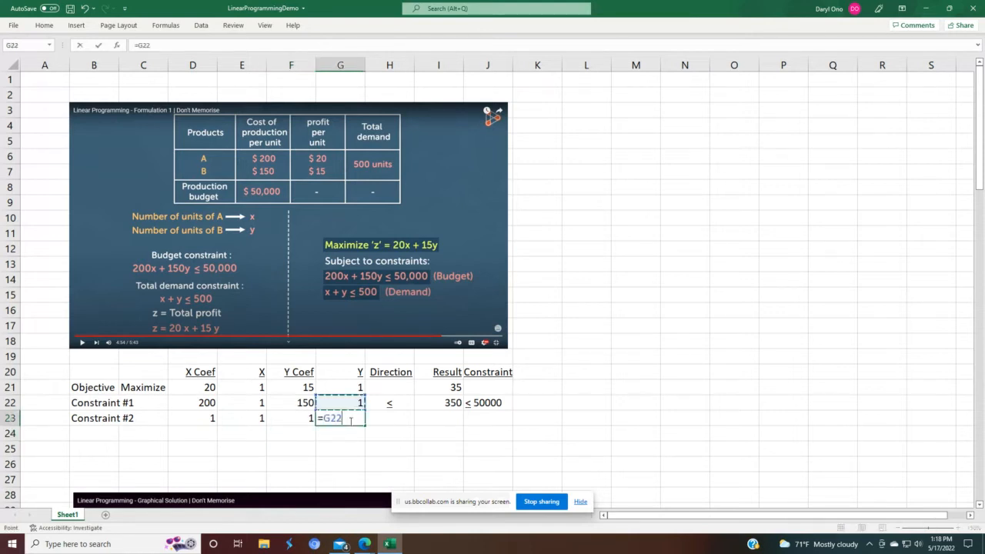
{"action": "key", "text": "Return"}
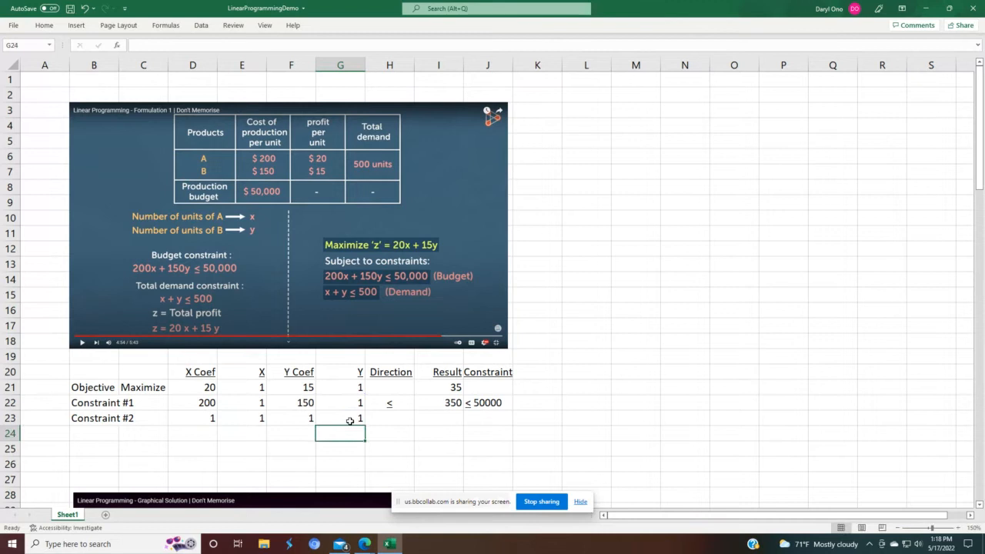
Step: Copy Constraint #1's ≤ direction down to Constraint #2
{"action": "left_click", "coordinate": [398, 400]}
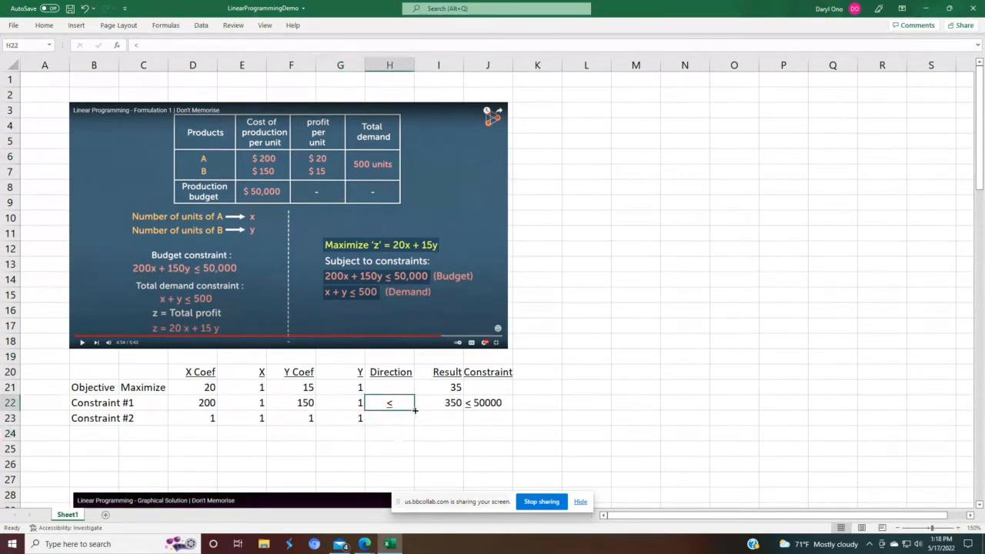
{"action": "left_click_drag", "start_coordinate": [414, 410], "coordinate": [415, 423]}
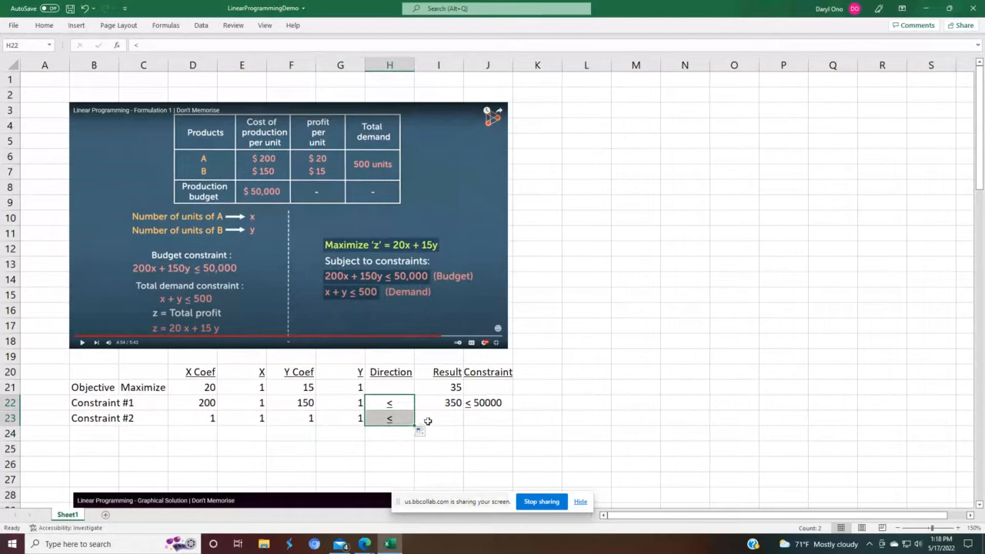
Step: Copy the Result formula down to Constraint #2's row and check its formula =(D23*E23)+(F23*G23)
{"action": "left_click", "coordinate": [446, 402]}
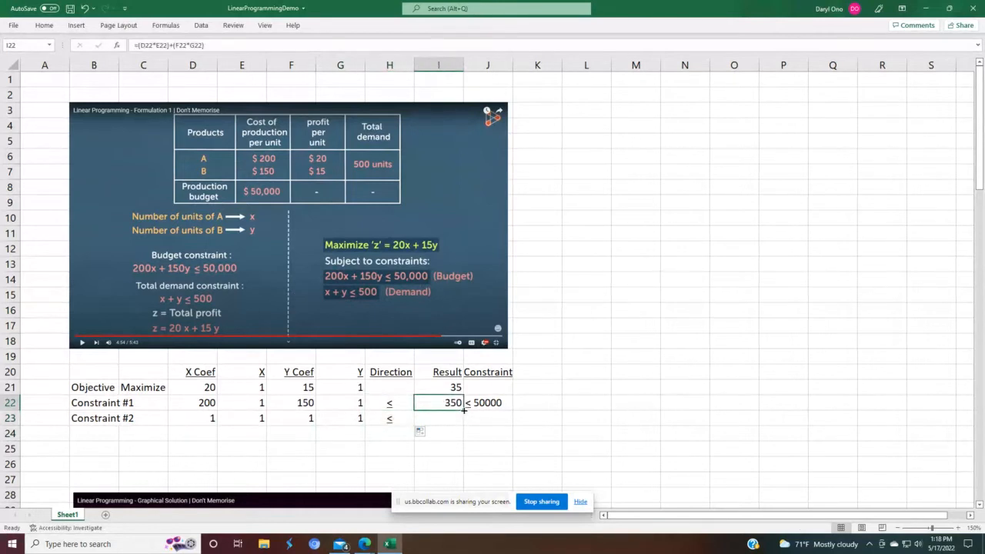
{"action": "left_click_drag", "start_coordinate": [462, 409], "coordinate": [459, 431]}
{"action": "left_click", "coordinate": [451, 447]}
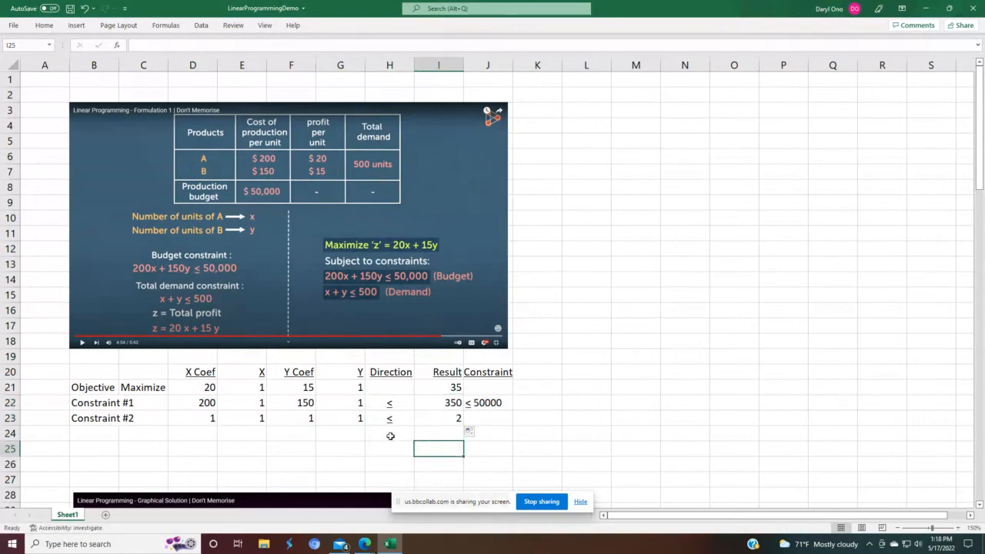
{"action": "left_click", "coordinate": [450, 422]}
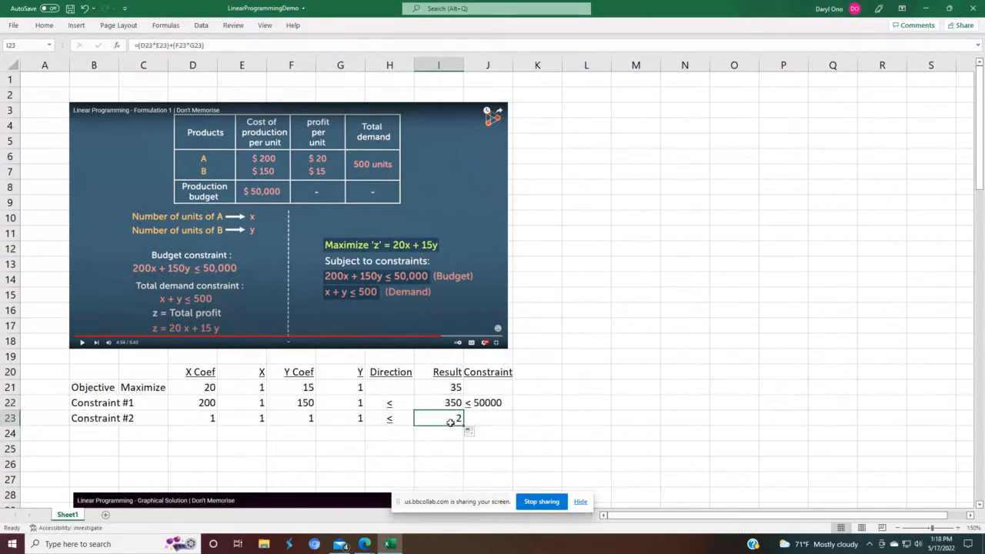
{"action": "double_click", "coordinate": [450, 422]}
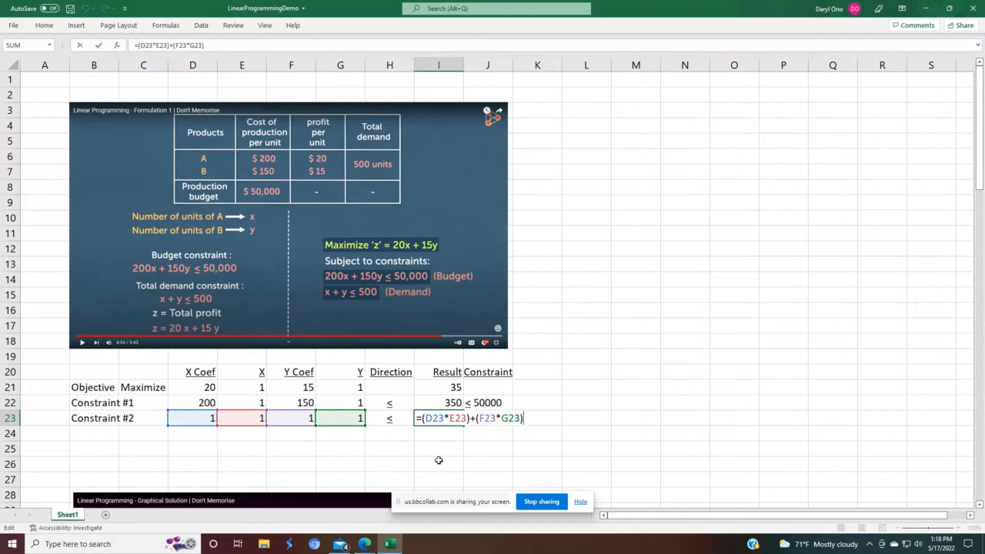
{"action": "key", "text": "Return"}
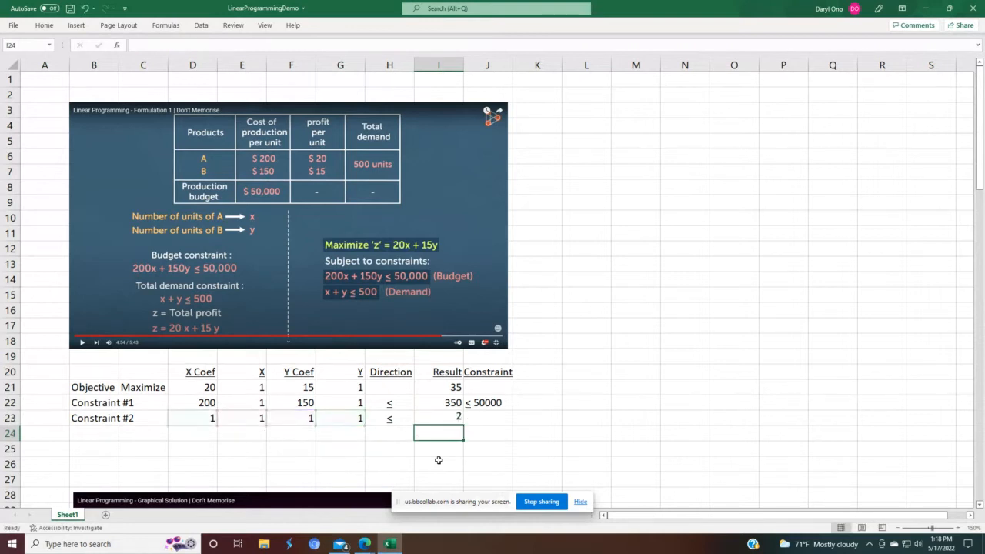
Step: Copy the constraint limit down to Constraint #2 and change it to ≤ 500
{"action": "left_click", "coordinate": [491, 404]}
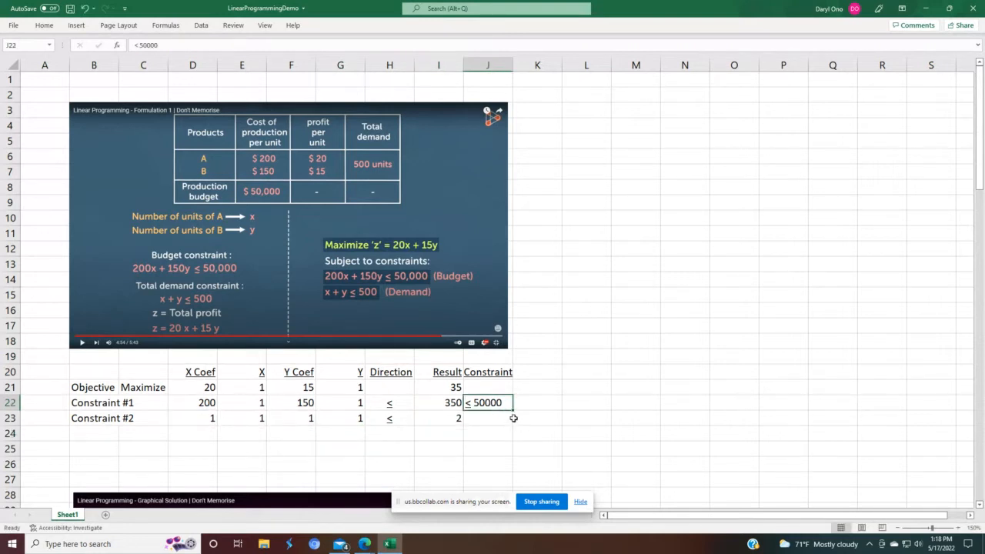
{"action": "left_click_drag", "start_coordinate": [512, 410], "coordinate": [530, 420]}
{"action": "left_click", "coordinate": [486, 419]}
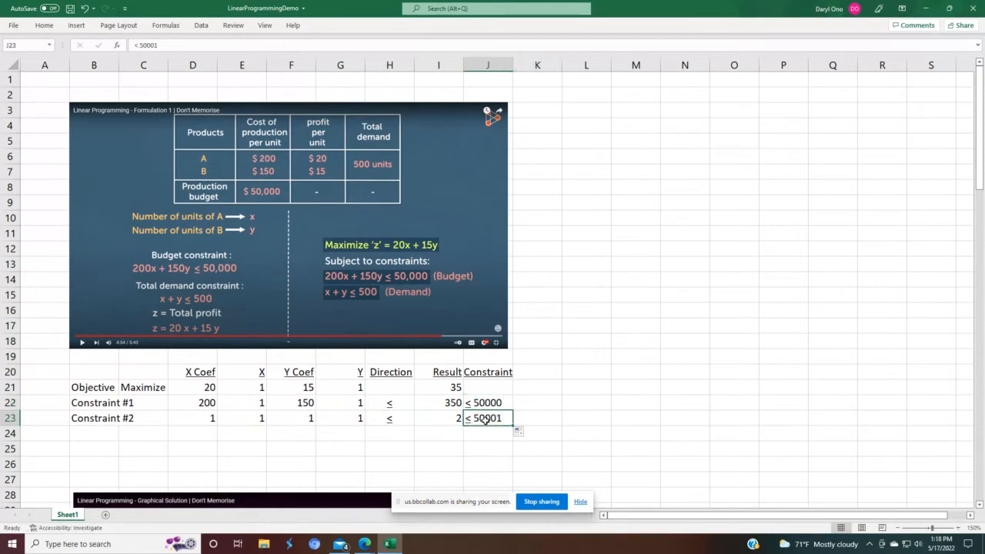
{"action": "key", "text": "F2"}
{"action": "key", "text": "BackSpace"}
{"action": "key", "text": "BackSpace"}
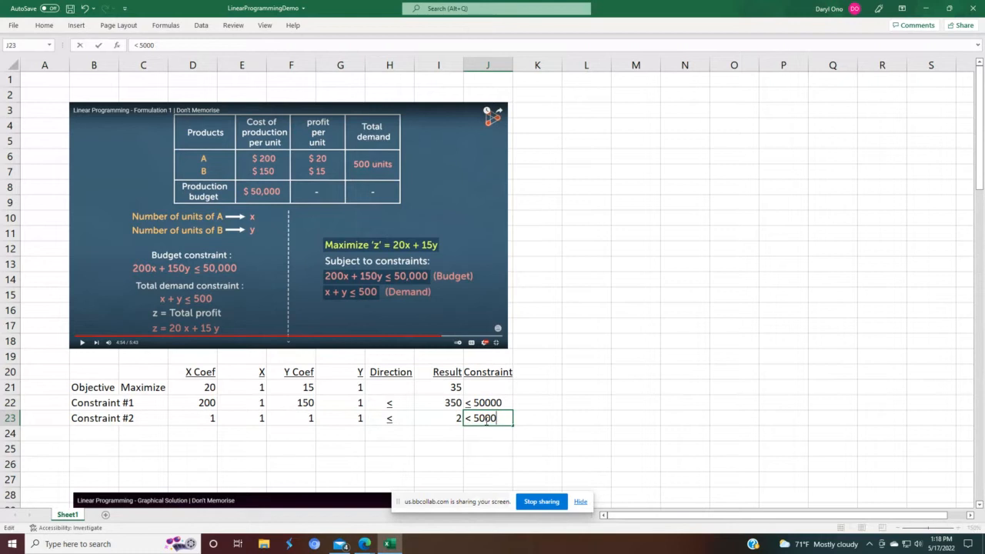
{"action": "key", "text": "Return"}
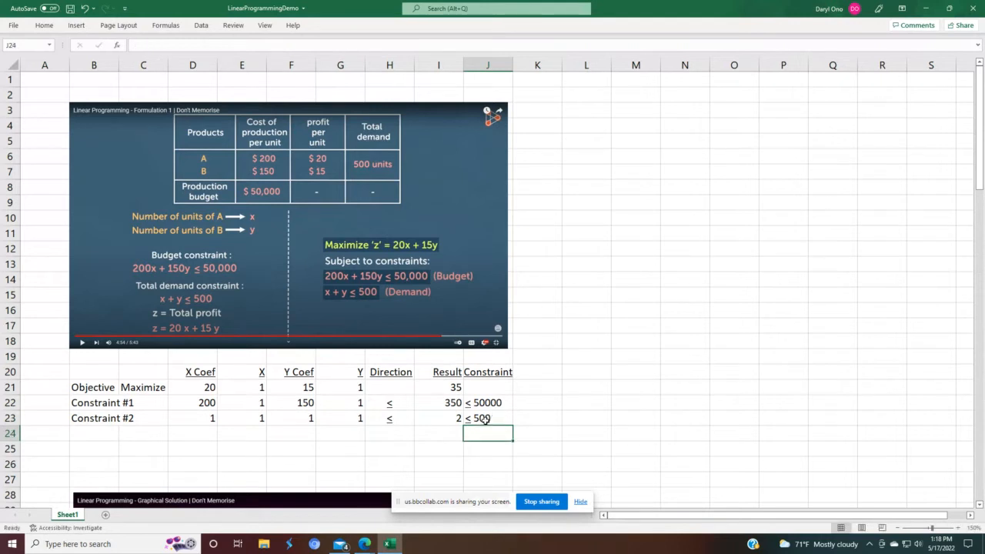
{"action": "left_click", "coordinate": [612, 412]}
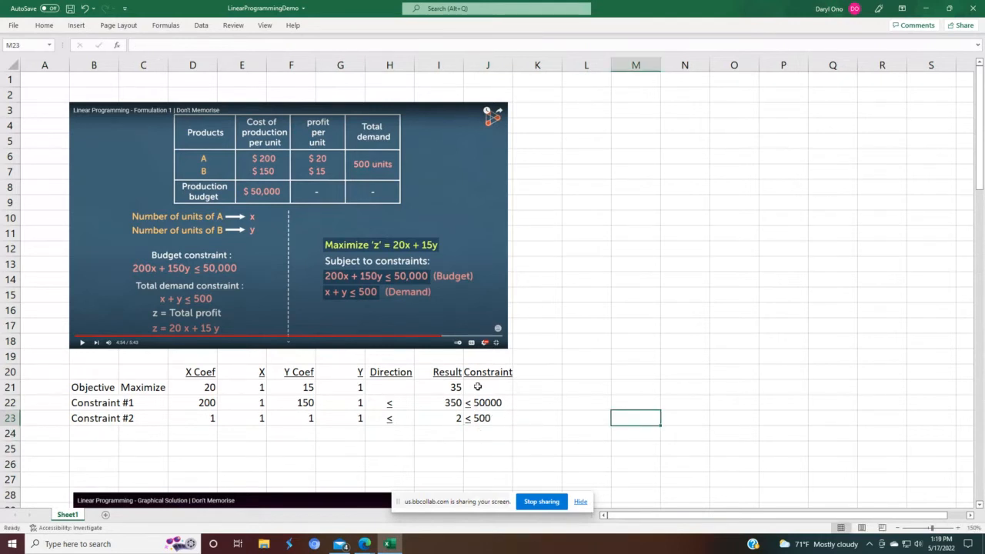
{"action": "left_click_drag", "start_coordinate": [487, 369], "coordinate": [488, 419]}
{"action": "left_click", "coordinate": [575, 369]}
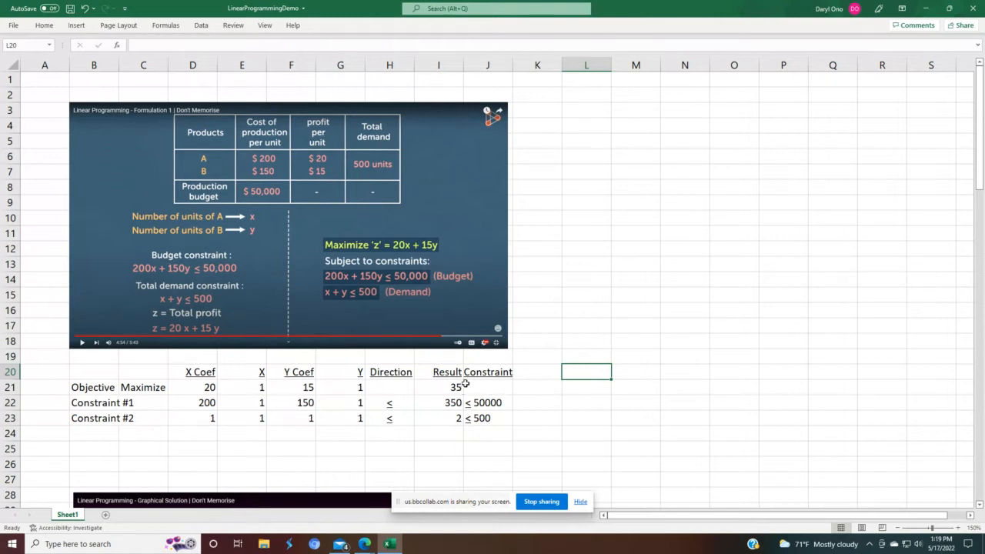
Step: Inspect the formulas linking the constraint rows' X cells to the objective's X value
{"action": "left_click", "coordinate": [251, 403]}
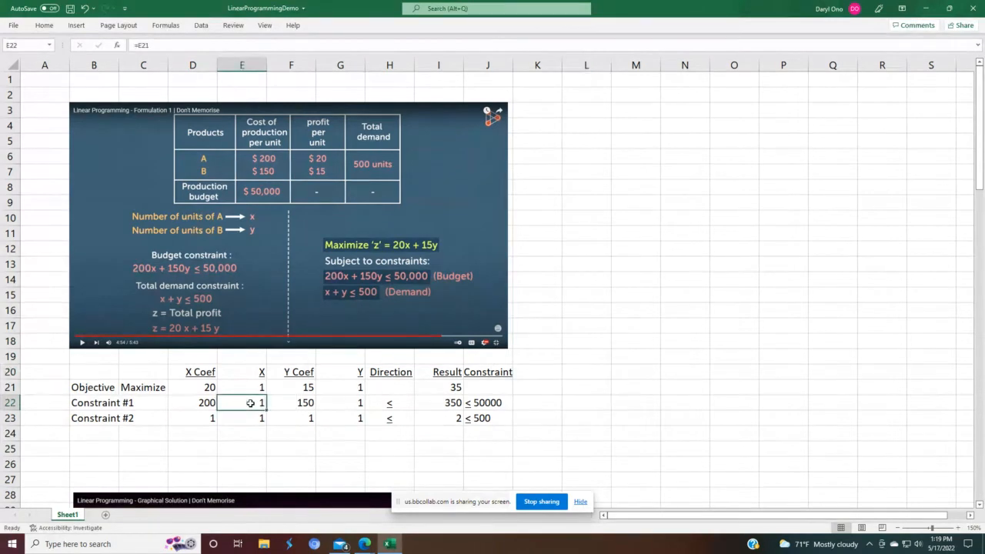
{"action": "double_click", "coordinate": [250, 403]}
{"action": "key", "text": "Return"}
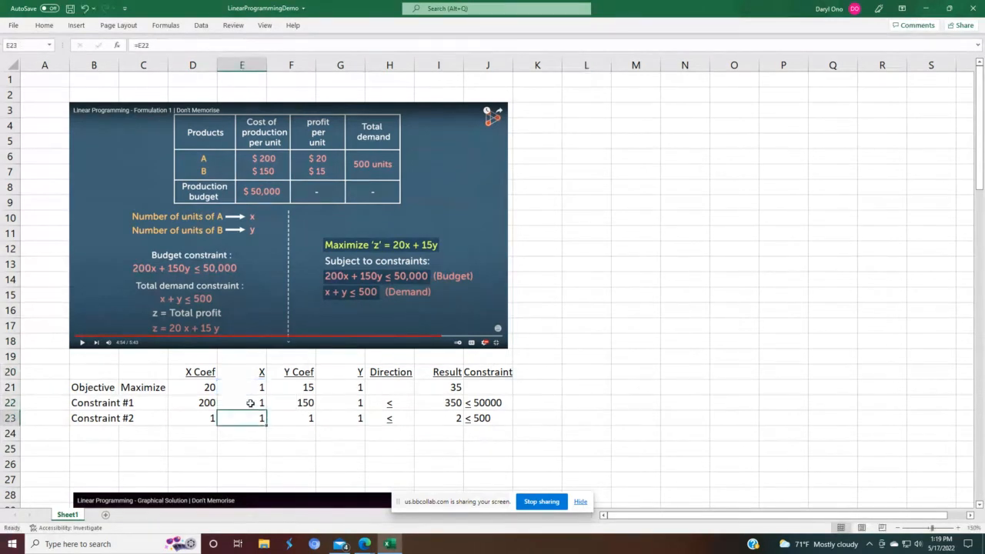
{"action": "key", "text": "F2"}
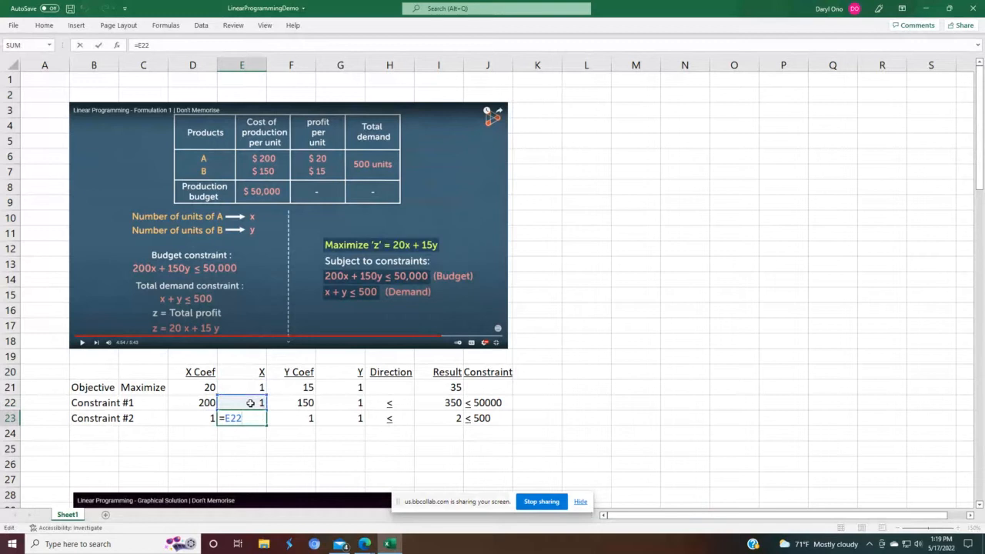
{"action": "key", "text": "Return"}
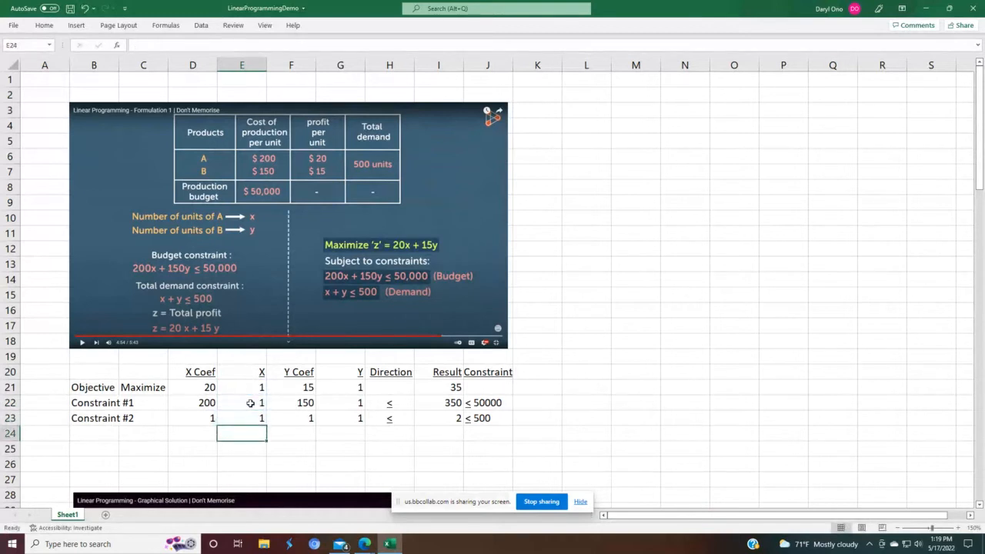
{"action": "key", "text": "alt+Tab"}
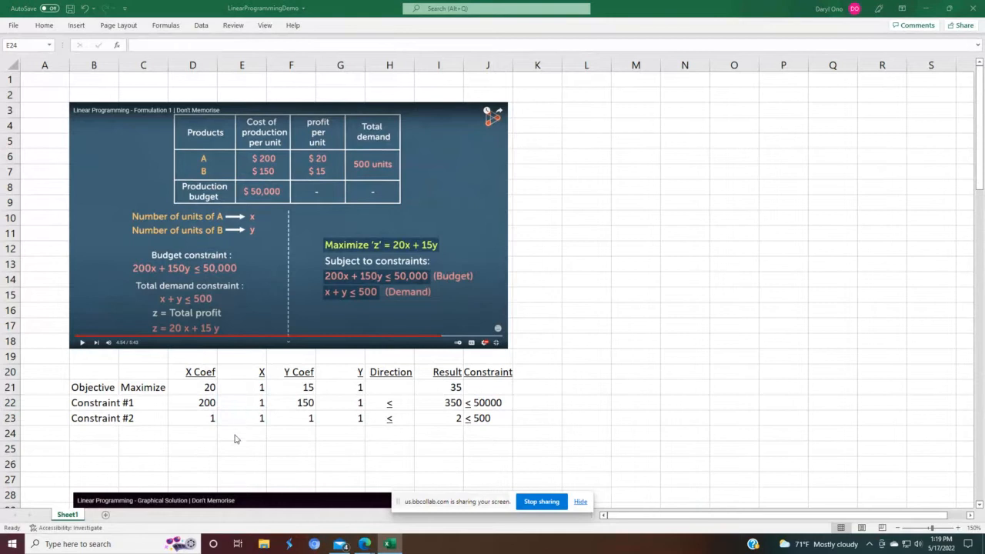
{"action": "key", "text": "alt+Tab"}
Step: Set the objective's X value to 5 to test the linked cells
{"action": "left_click", "coordinate": [258, 391]}
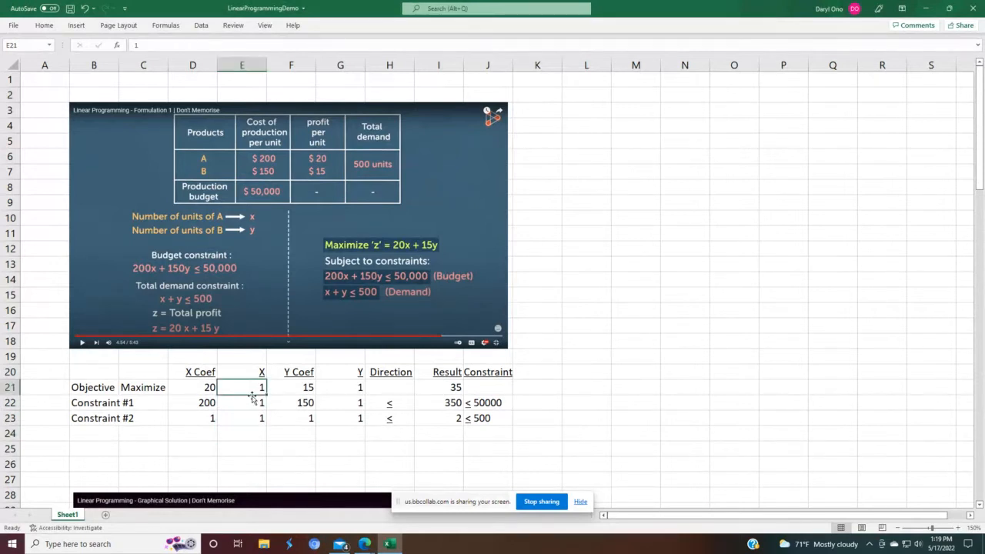
{"action": "type", "text": "5"}
{"action": "key", "text": "Return"}
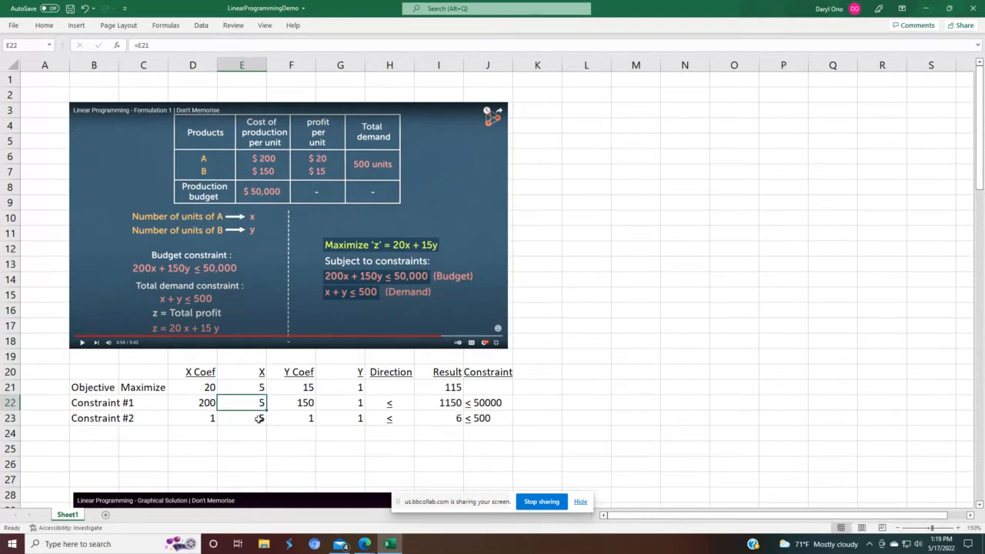
{"action": "left_click", "coordinate": [259, 418]}
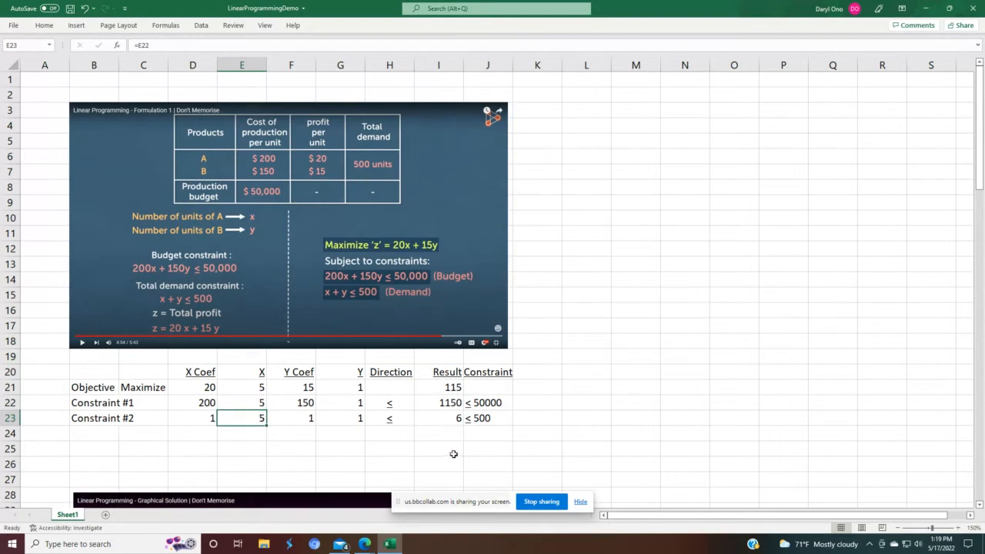
Step: Set the objective's Y value to 8 to test the linked cells
{"action": "left_click", "coordinate": [346, 386]}
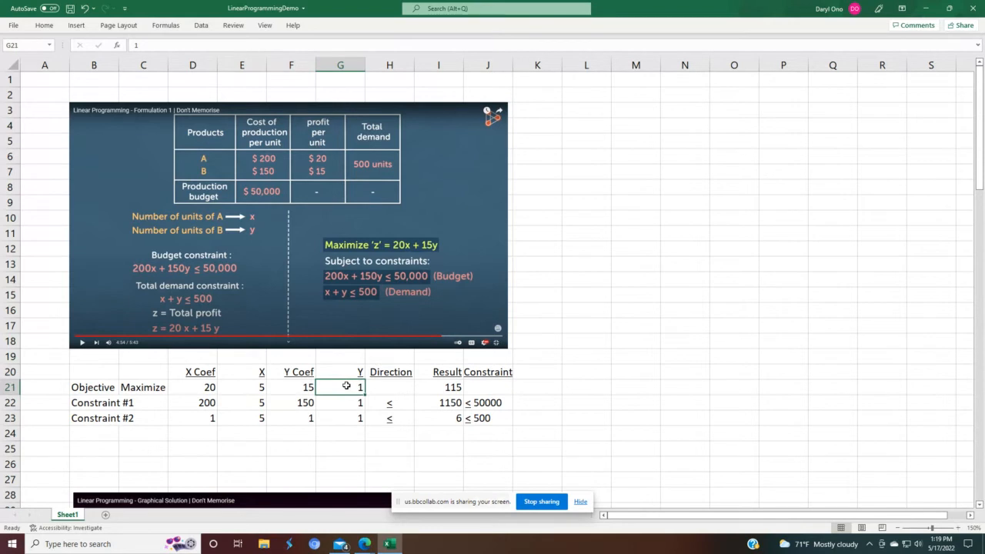
{"action": "key", "text": "BackSpace"}
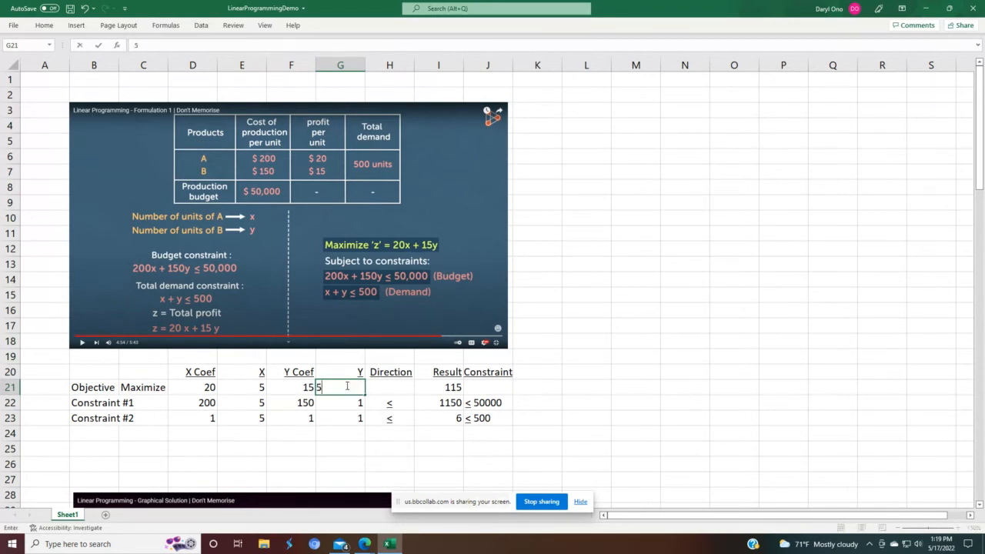
{"action": "type", "text": "8"}
{"action": "key", "text": "Return"}
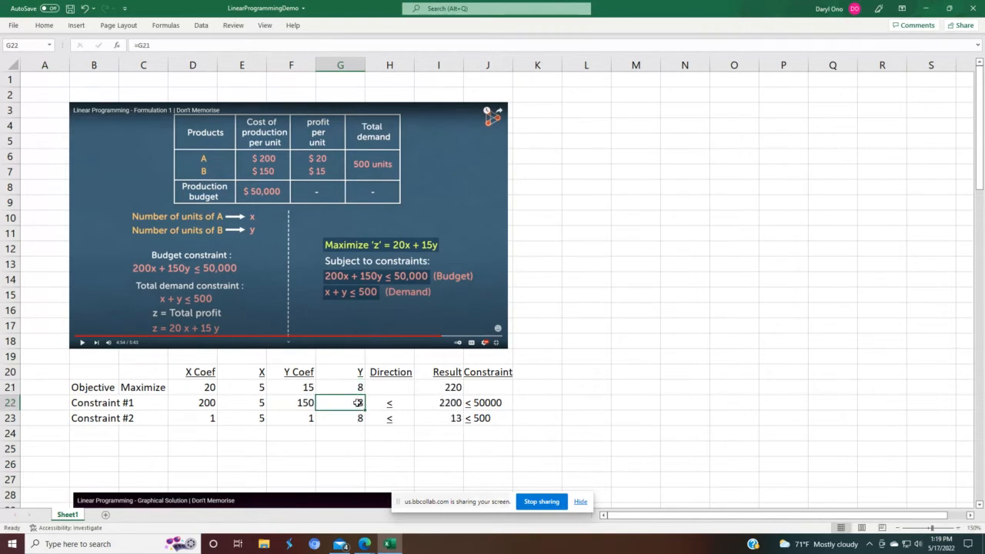
{"action": "left_click", "coordinate": [358, 419]}
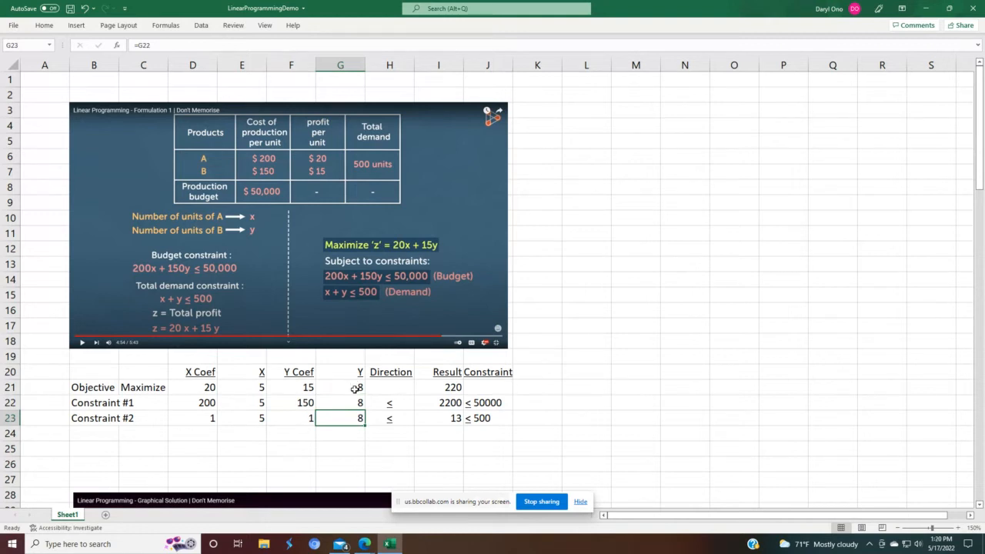
{"action": "left_click", "coordinate": [354, 388]}
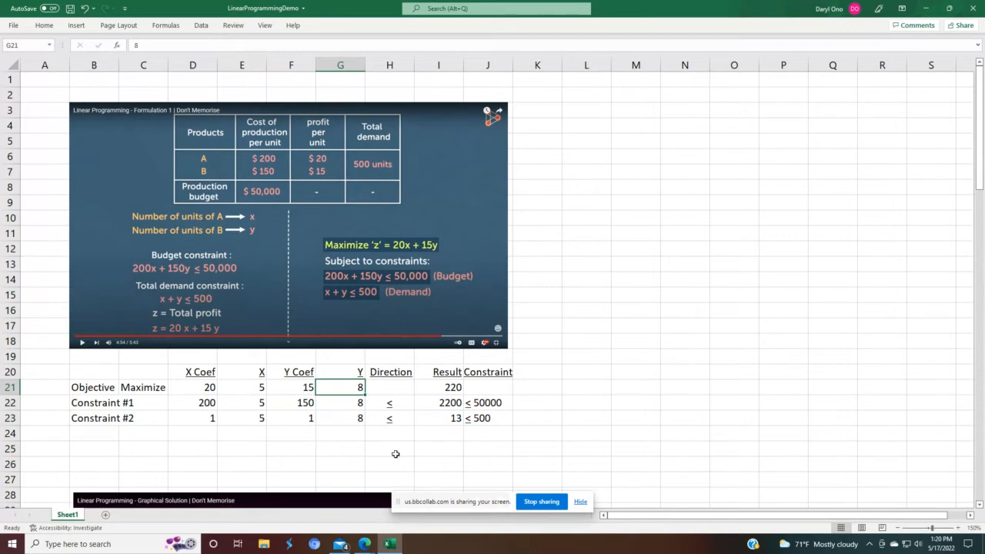
Step: Review the Result formulas and Constraint limits of the objective and both constraint rows
{"action": "left_click", "coordinate": [428, 389]}
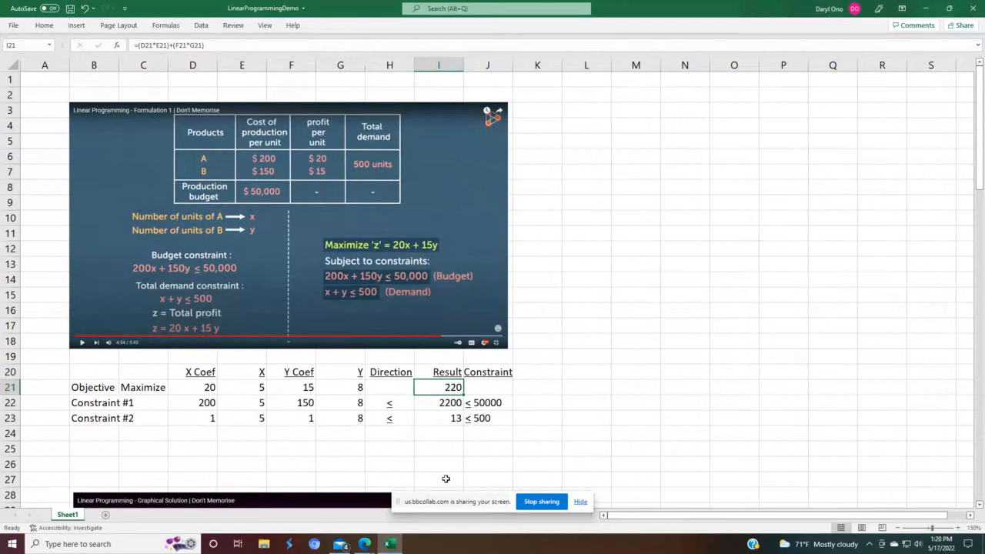
{"action": "left_click", "coordinate": [436, 402]}
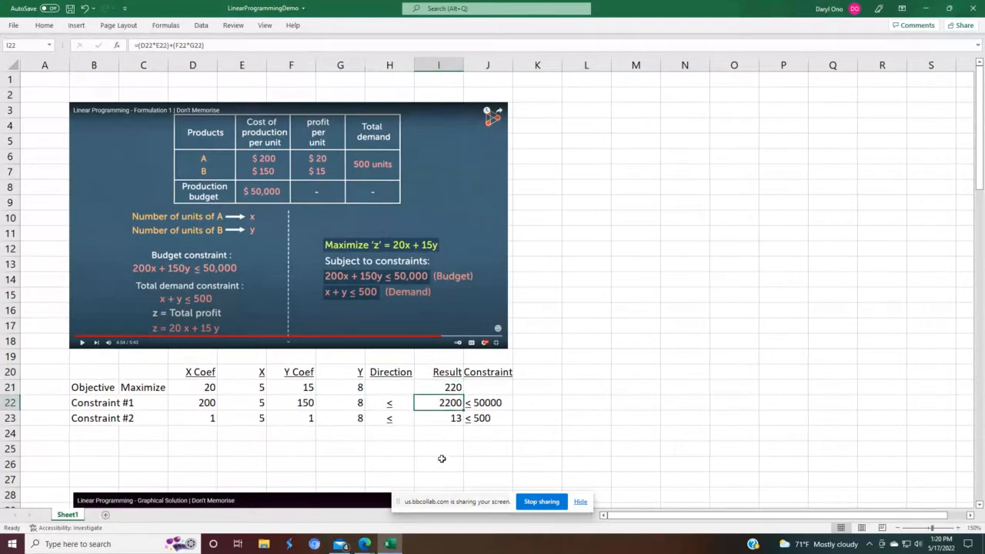
{"action": "left_click", "coordinate": [491, 404]}
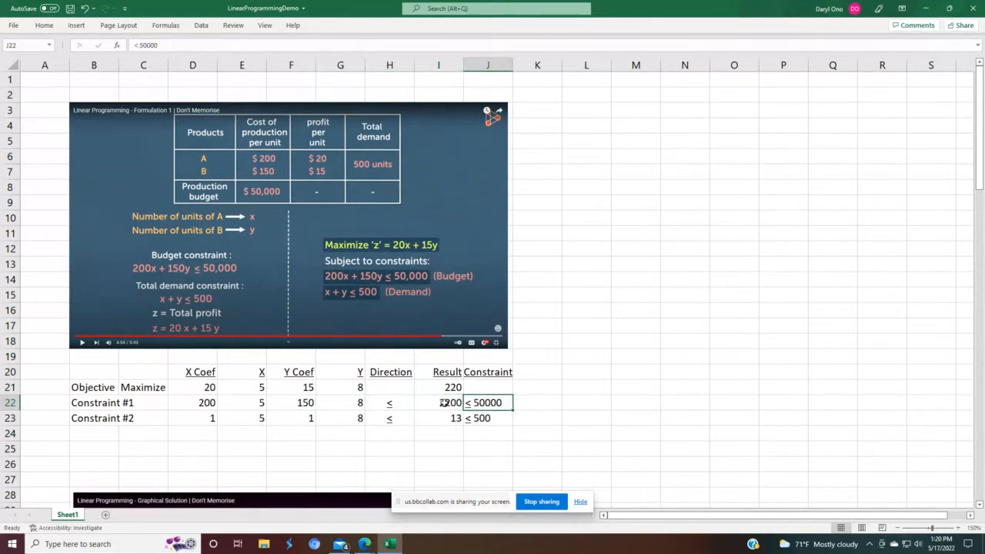
{"action": "left_click", "coordinate": [444, 402]}
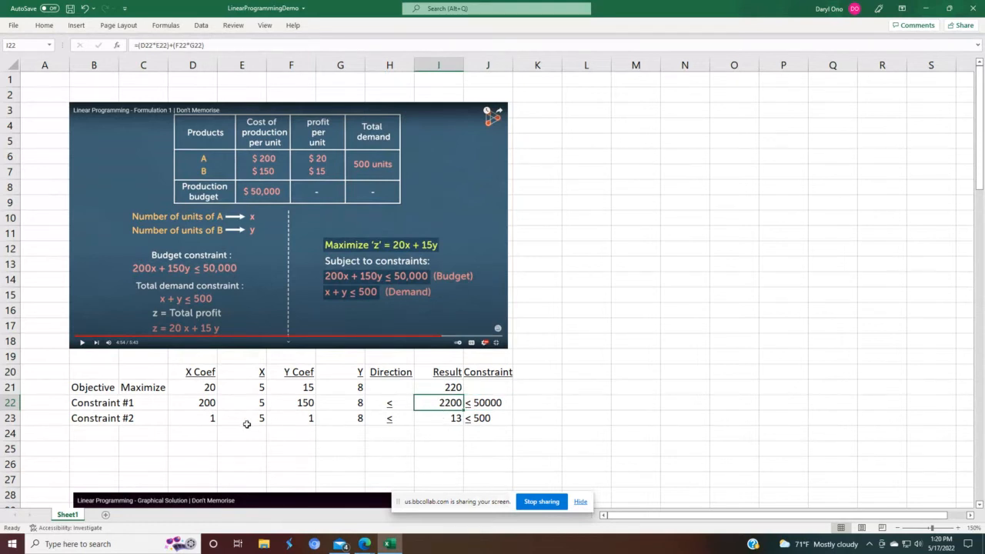
{"action": "left_click", "coordinate": [444, 416]}
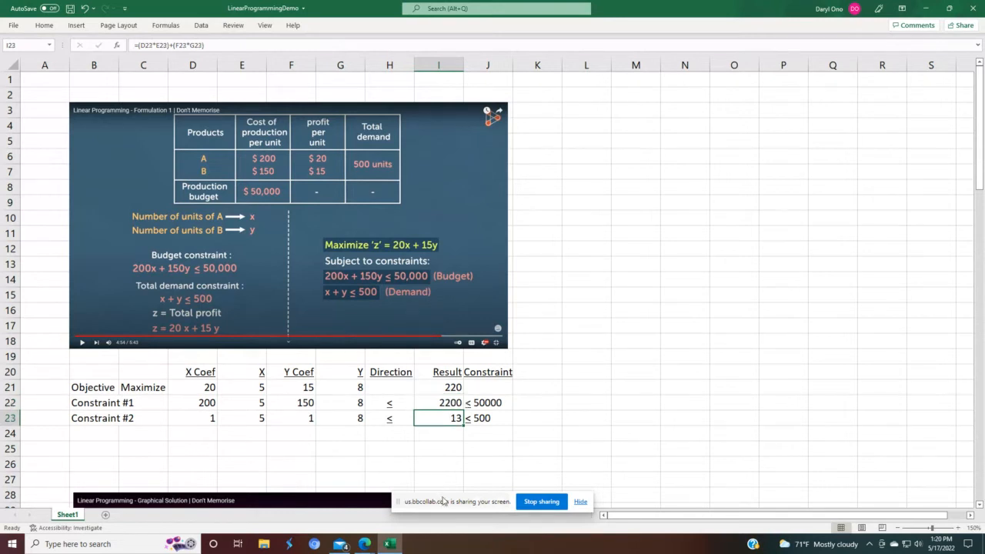
{"action": "left_click", "coordinate": [494, 416]}
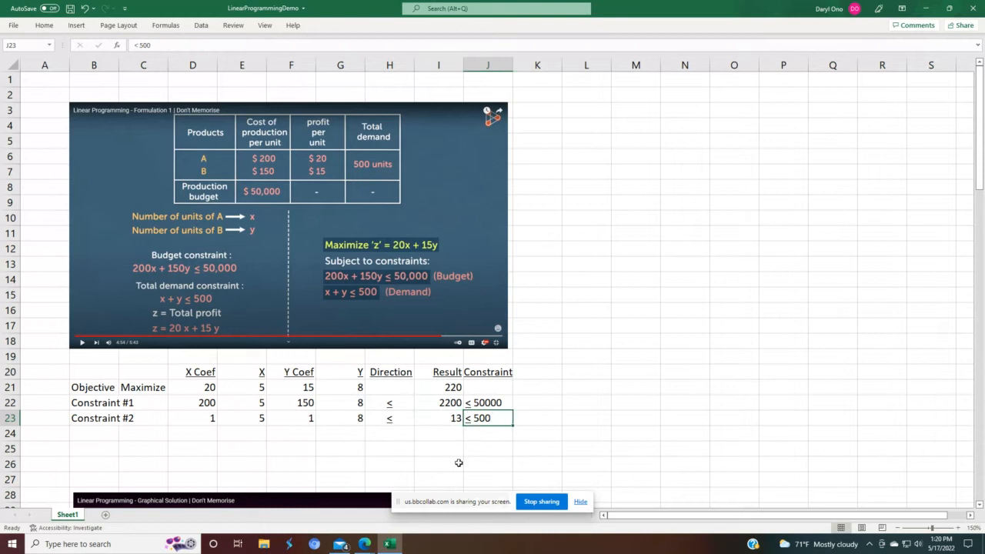
{"action": "mouse_move", "coordinate": [384, 543]}
{"action": "left_click_drag", "start_coordinate": [497, 403], "coordinate": [498, 414]}
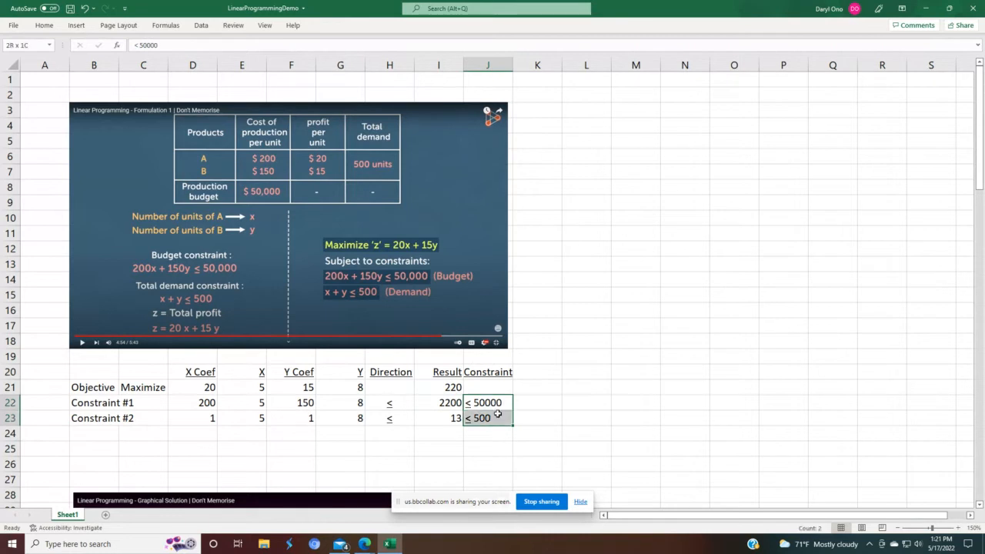
{"action": "left_click", "coordinate": [599, 397]}
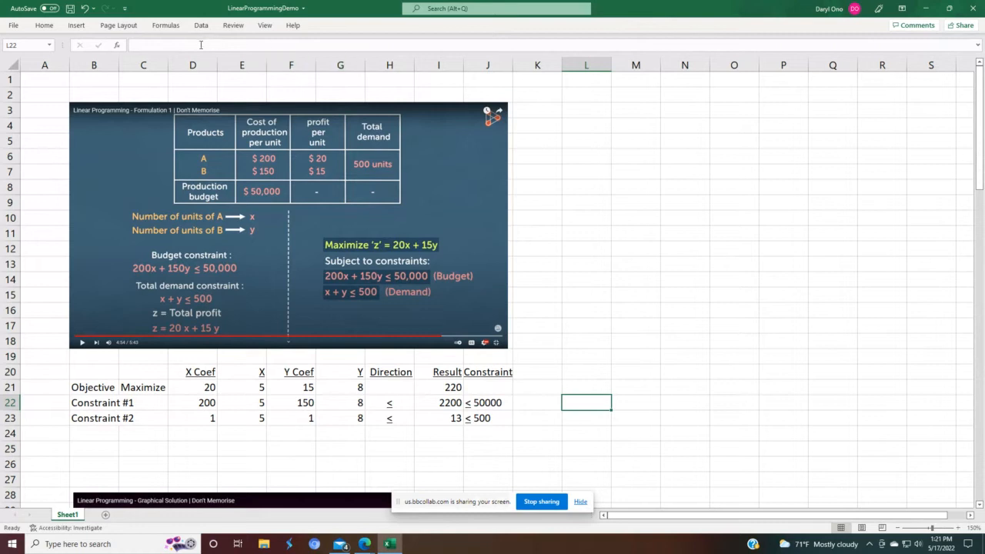
Step: Open the Solver Parameters dialog
{"action": "left_click", "coordinate": [201, 26]}
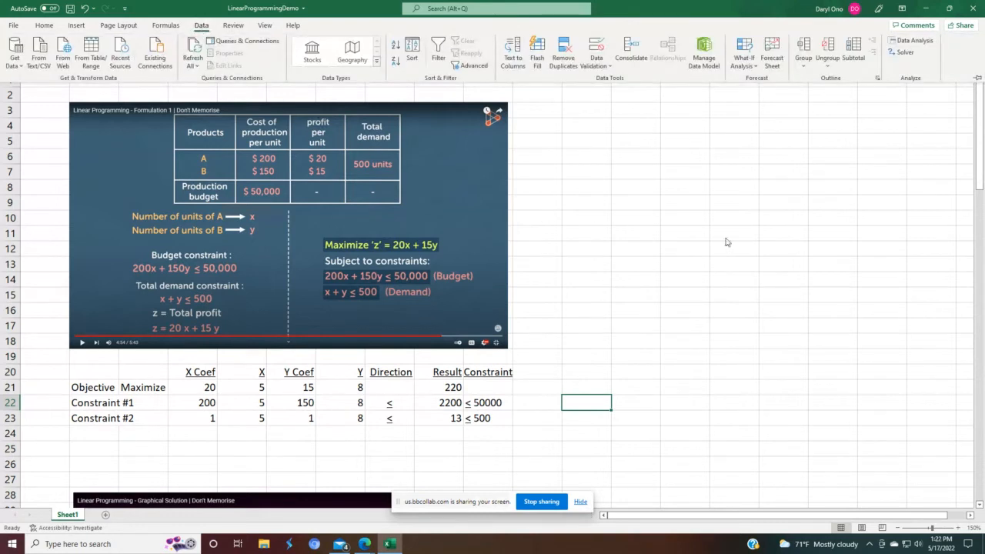
{"action": "left_click", "coordinate": [905, 53]}
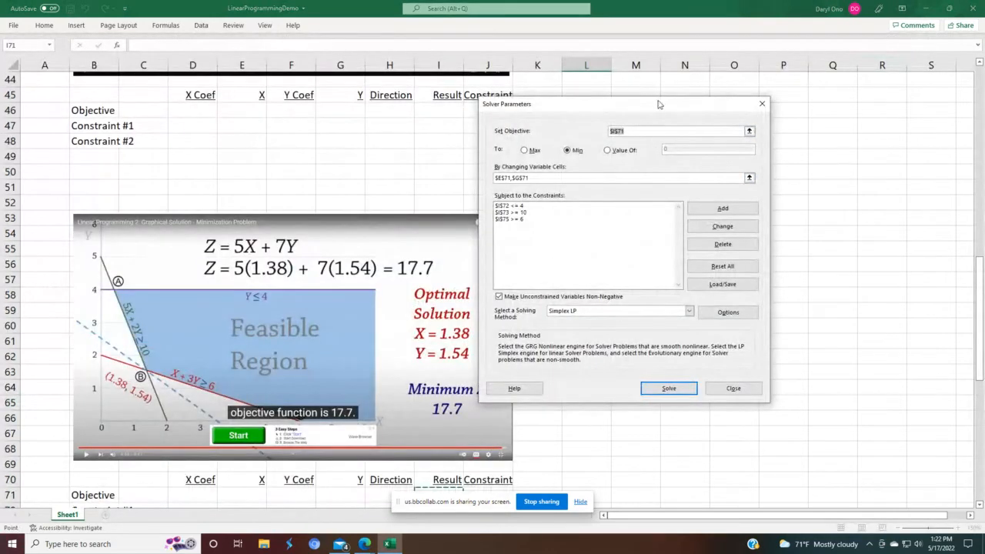
{"action": "left_click_drag", "start_coordinate": [657, 111], "coordinate": [774, 121]}
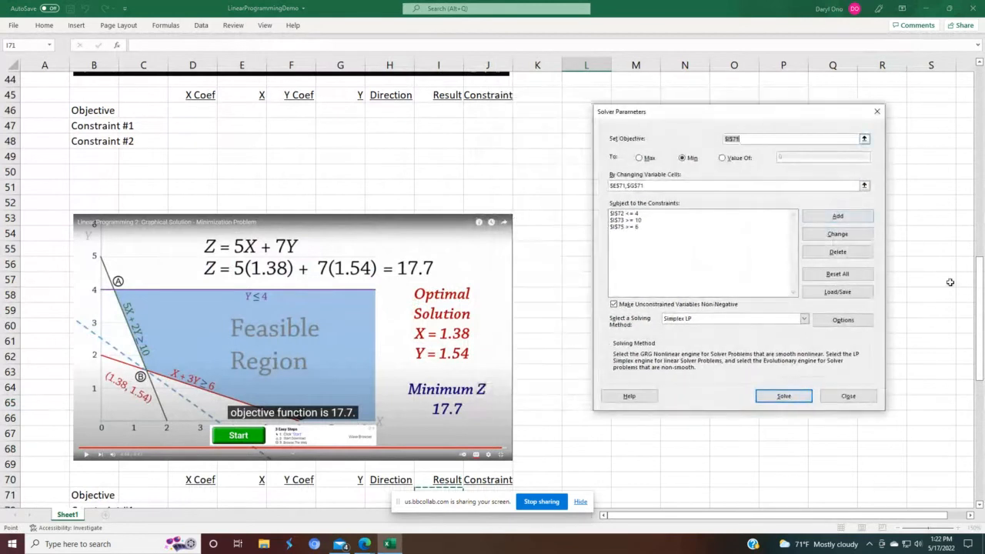
{"action": "left_click_drag", "start_coordinate": [980, 308], "coordinate": [983, 118]}
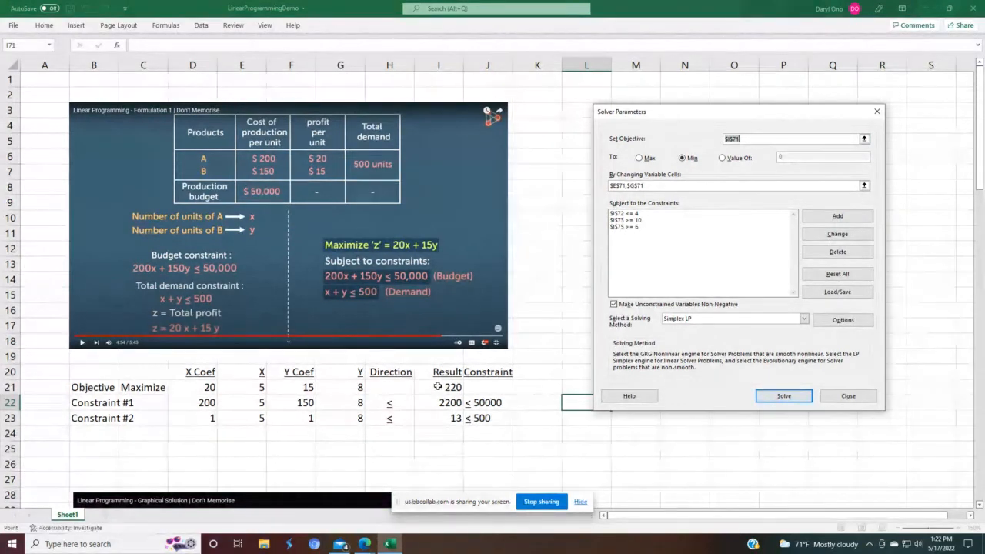
Step: Set the Solver objective to cell I21 and choose to maximize it
{"action": "left_click", "coordinate": [864, 139]}
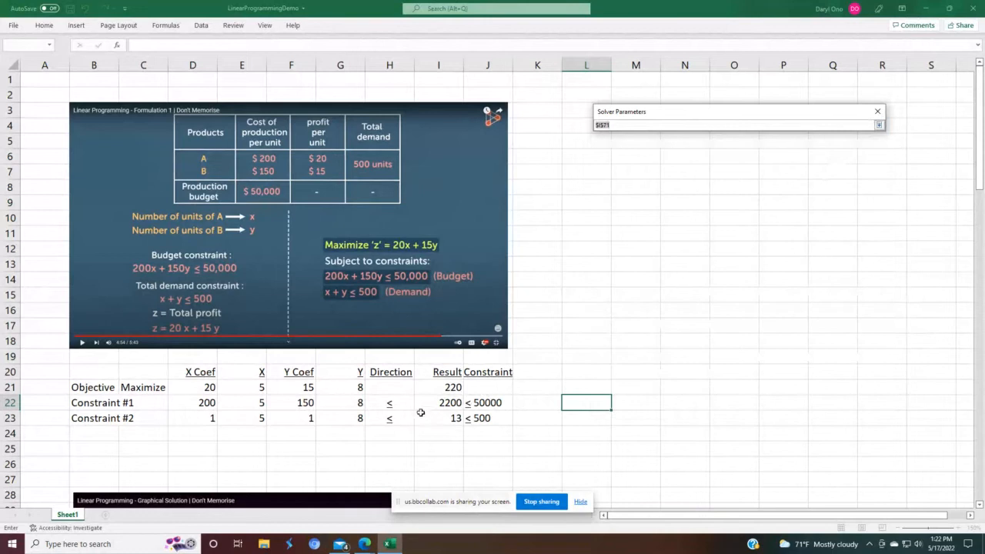
{"action": "left_click", "coordinate": [433, 390]}
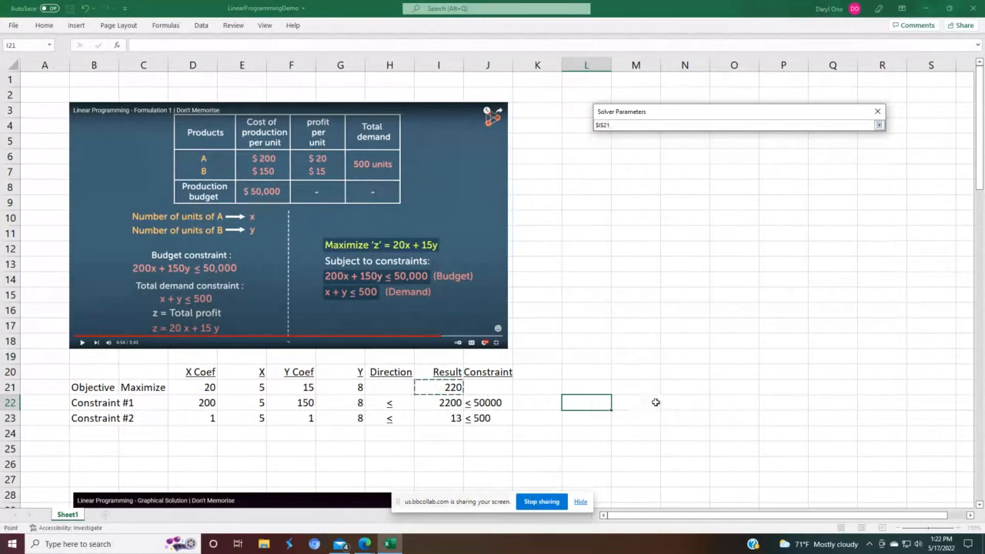
{"action": "left_click", "coordinate": [878, 127]}
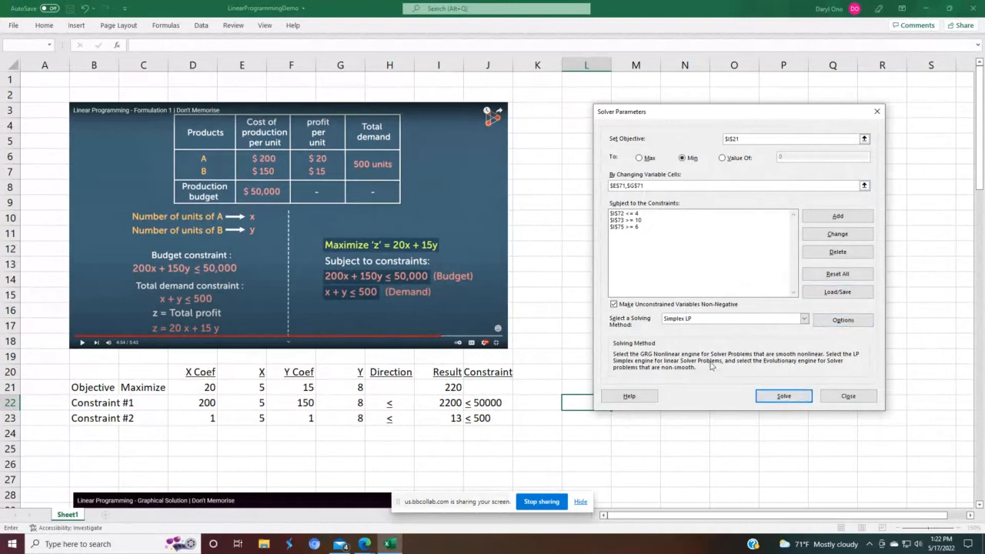
{"action": "left_click", "coordinate": [639, 158]}
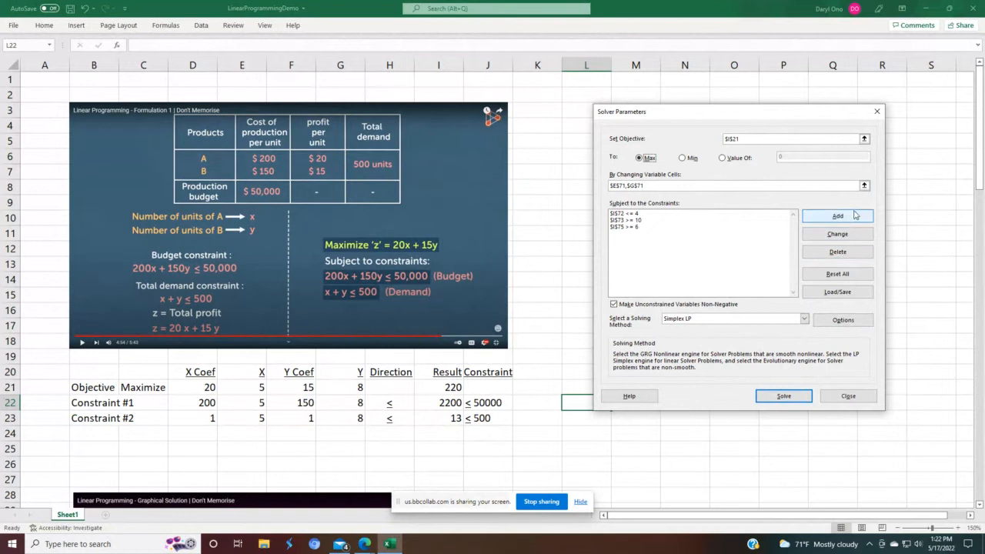
Step: Set the variable cells to E21 and G21
{"action": "left_click", "coordinate": [864, 185]}
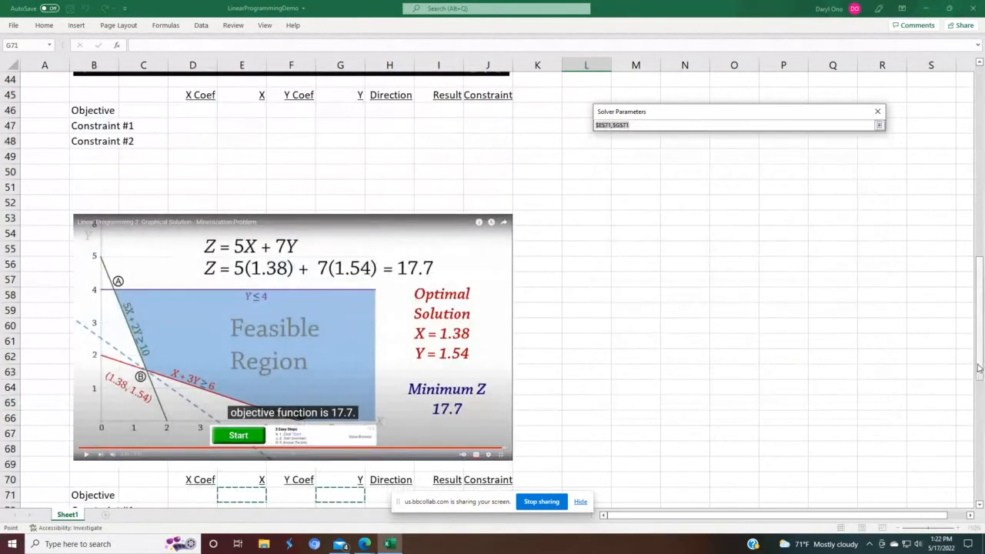
{"action": "left_click_drag", "start_coordinate": [980, 367], "coordinate": [982, 183]}
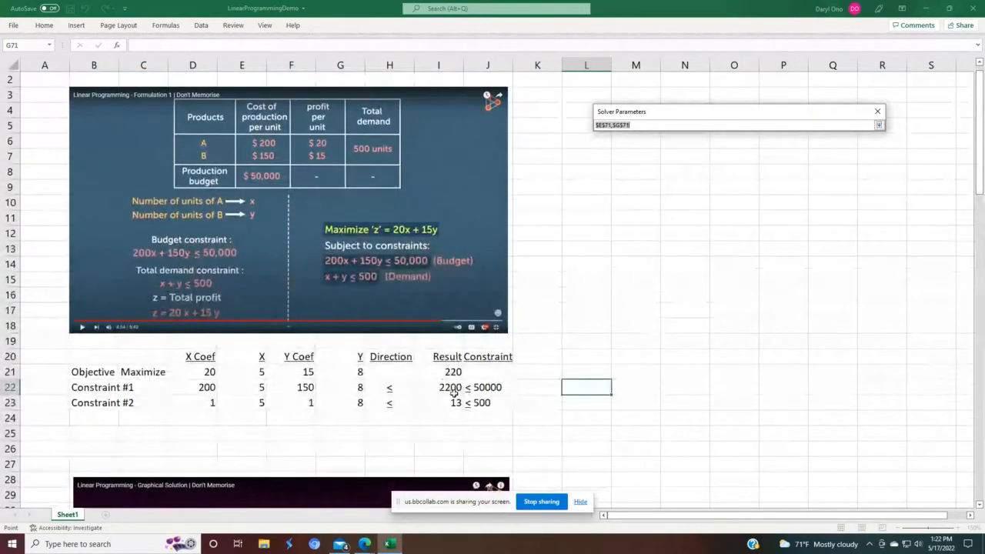
{"action": "left_click", "coordinate": [239, 365]}
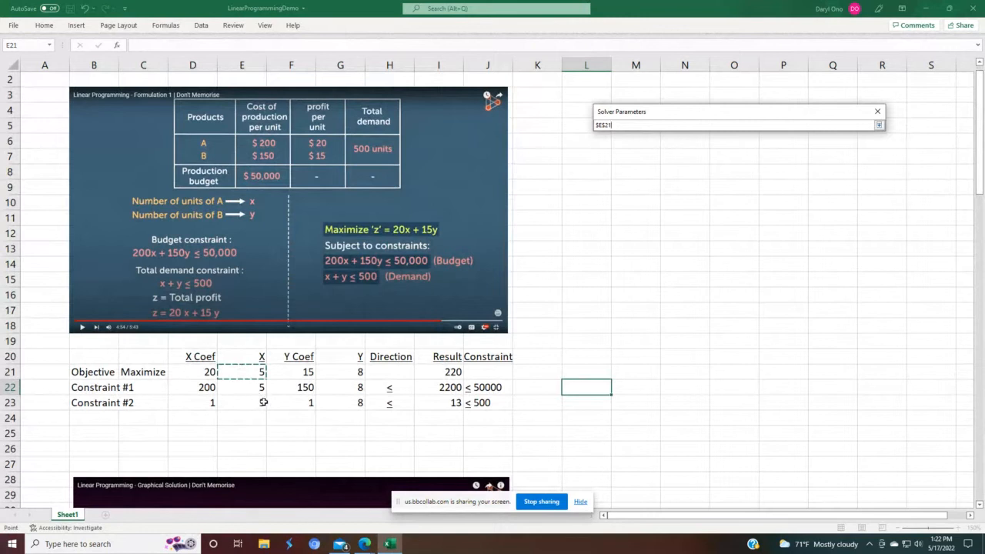
{"action": "type", "text": ","}
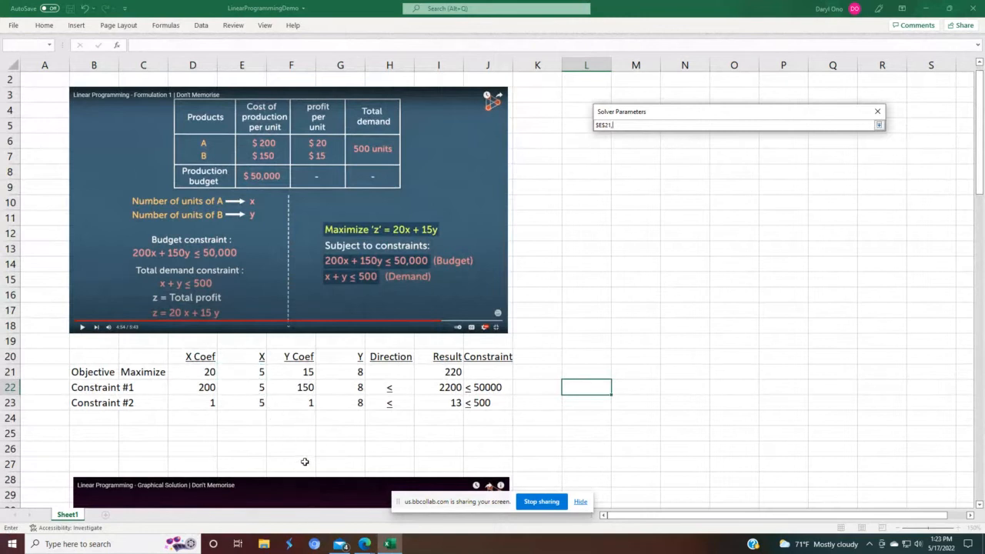
{"action": "left_click", "coordinate": [352, 371]}
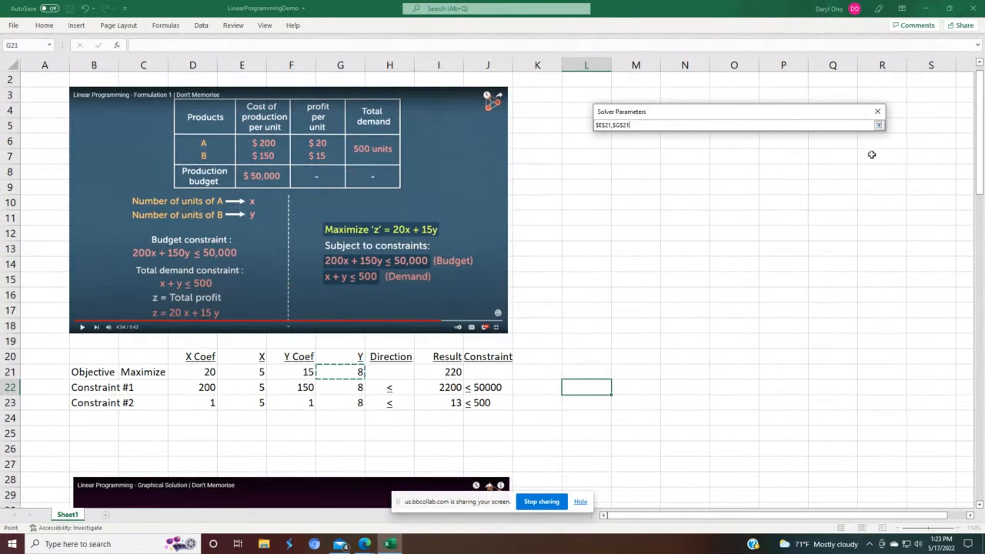
{"action": "left_click", "coordinate": [879, 125]}
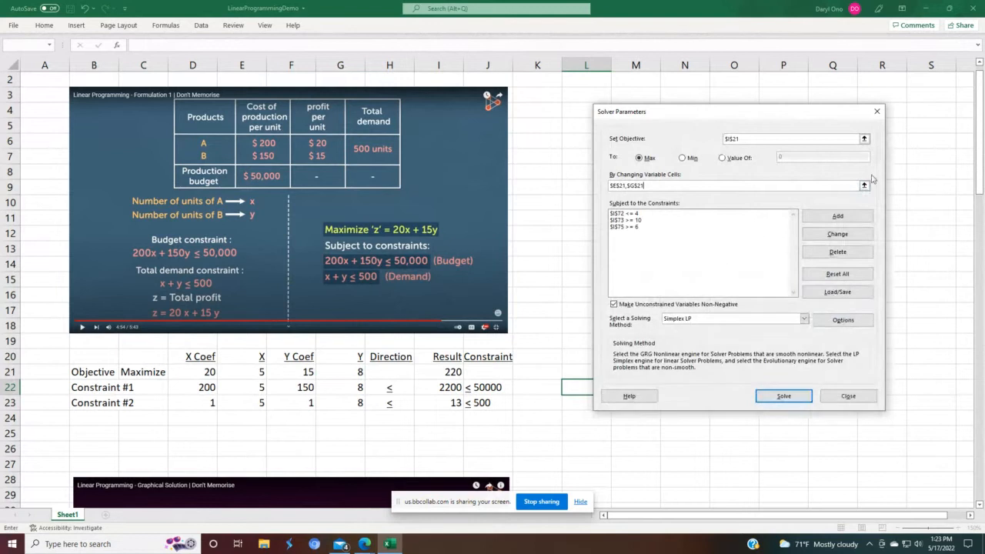
Step: Reset all Solver options and cell selections
{"action": "left_click", "coordinate": [822, 277]}
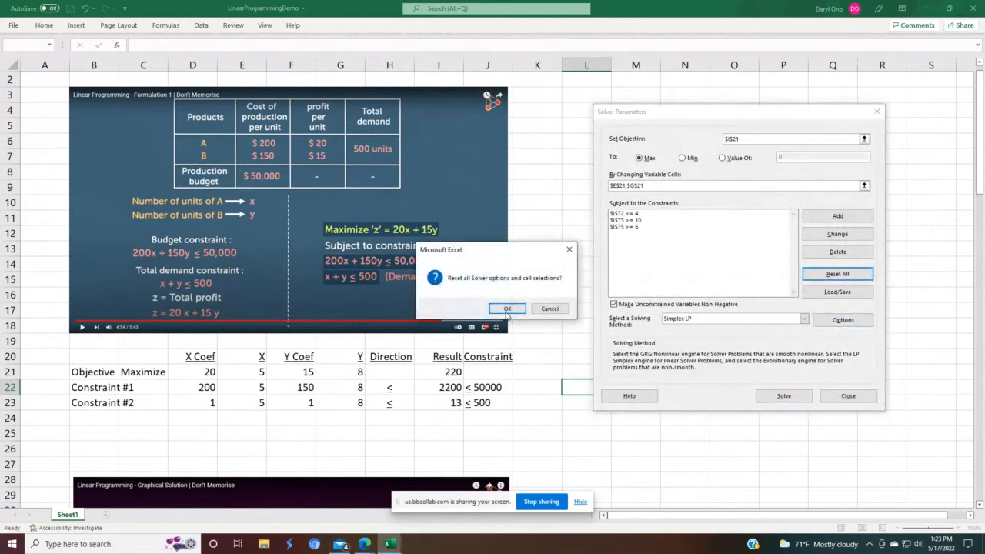
{"action": "left_click", "coordinate": [507, 309]}
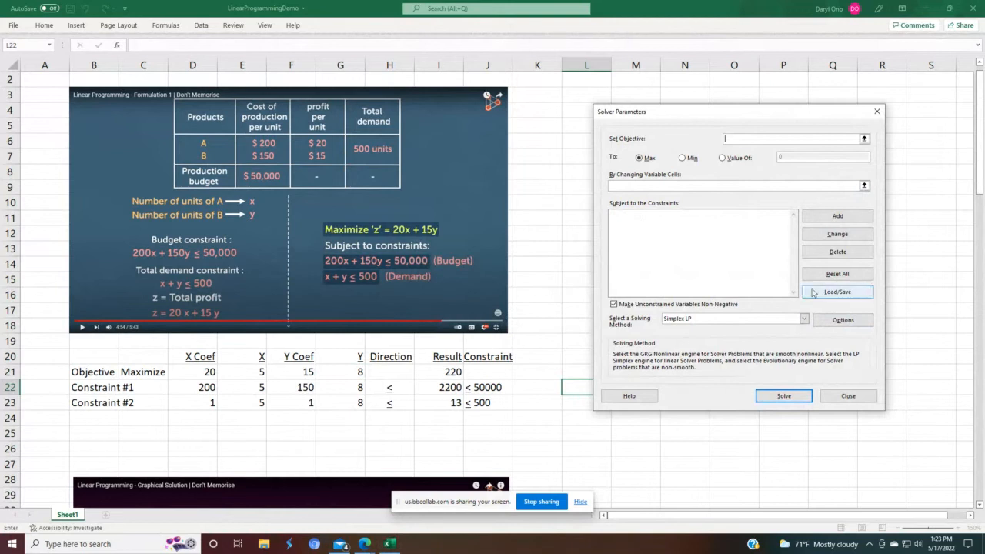
Step: Set the Solver objective to the Result cell I21 to maximize
{"action": "left_click", "coordinate": [863, 138]}
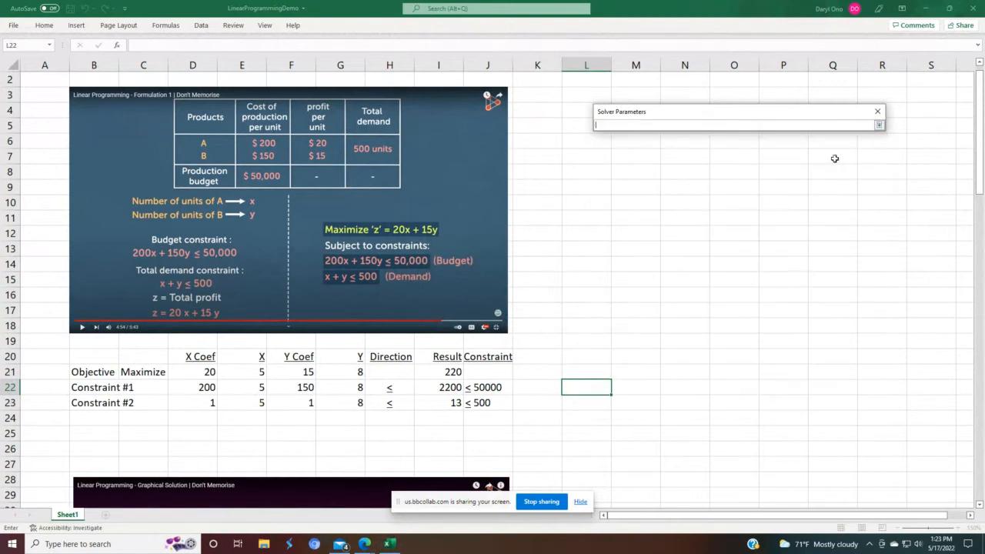
{"action": "left_click", "coordinate": [442, 374]}
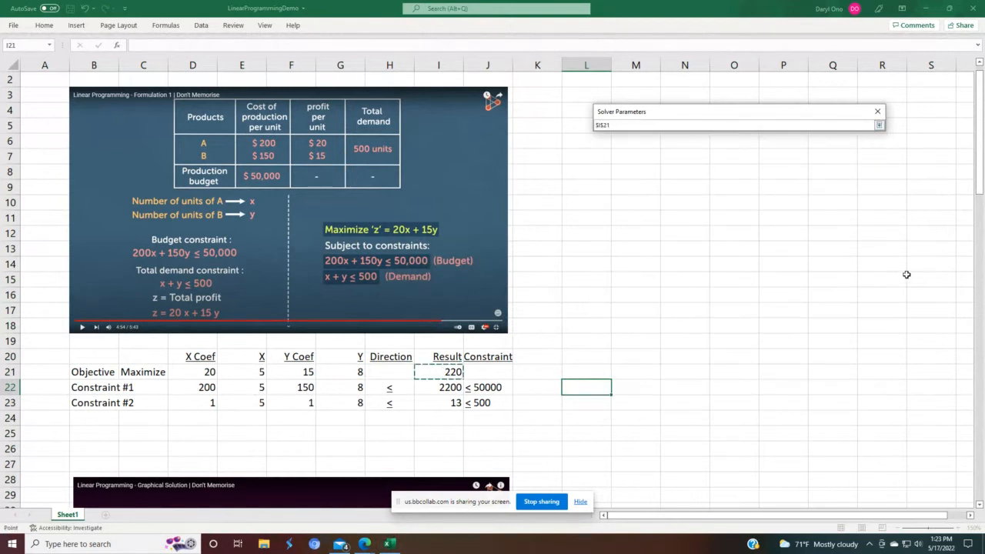
{"action": "left_click", "coordinate": [879, 125]}
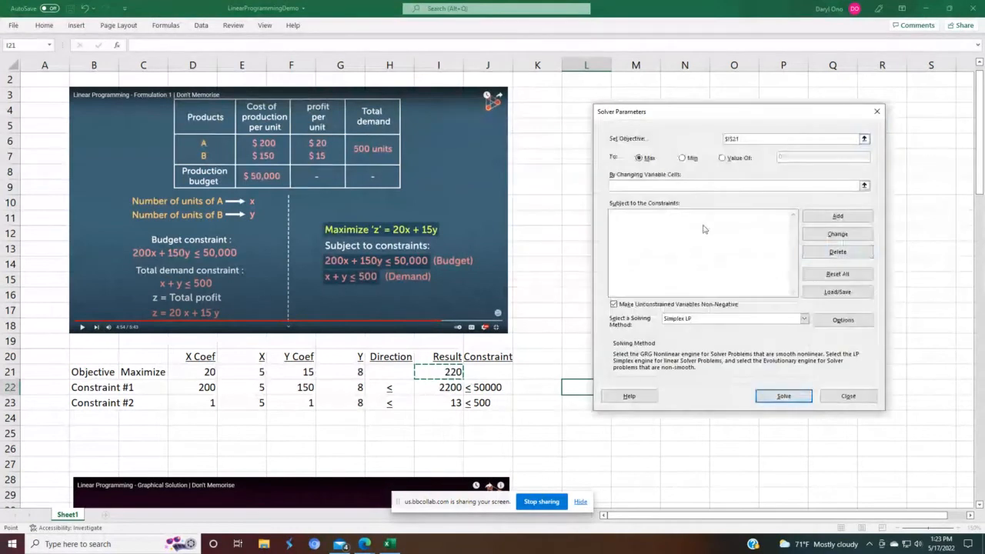
Step: Set the changing variable cells to the X and Y cells E21 and G21
{"action": "left_click", "coordinate": [864, 185]}
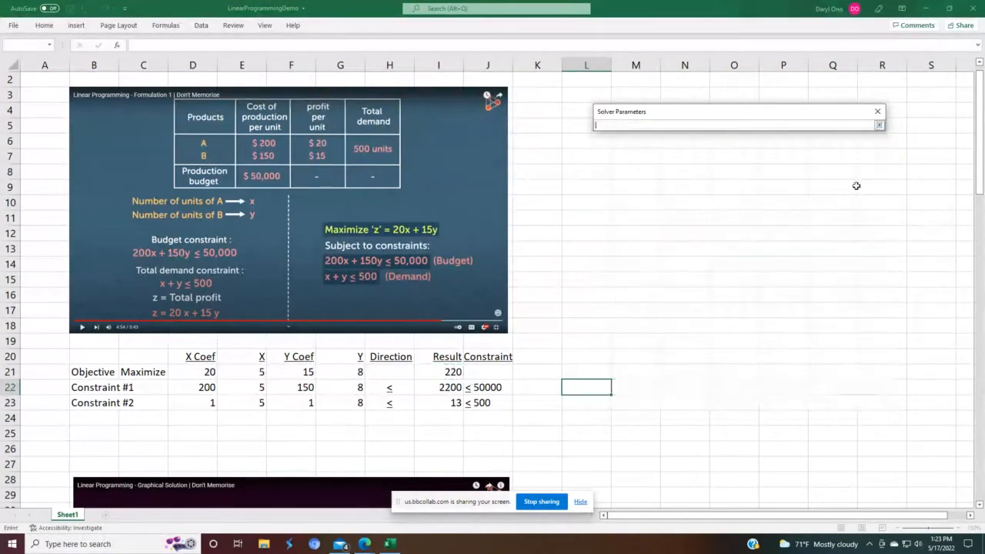
{"action": "left_click", "coordinate": [249, 373]}
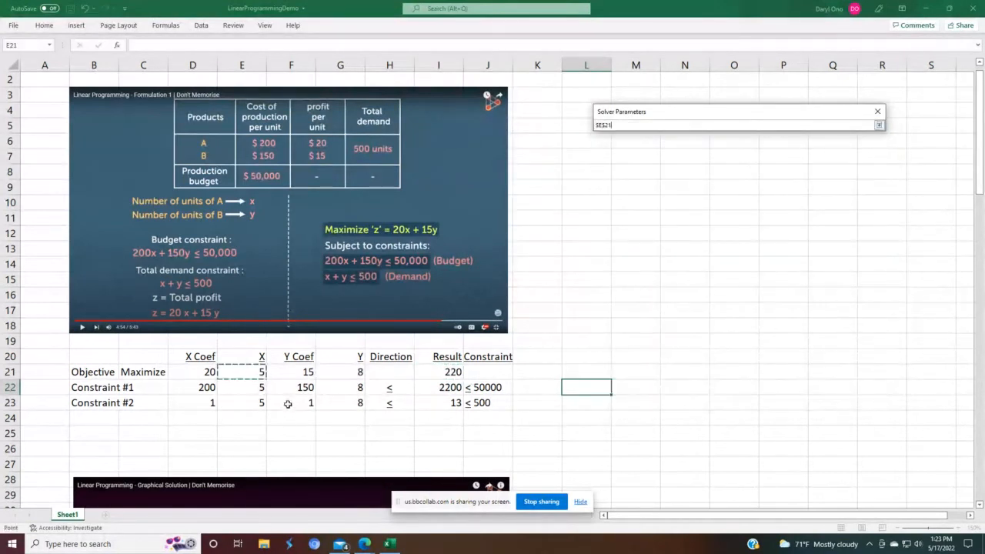
{"action": "type", "text": ","}
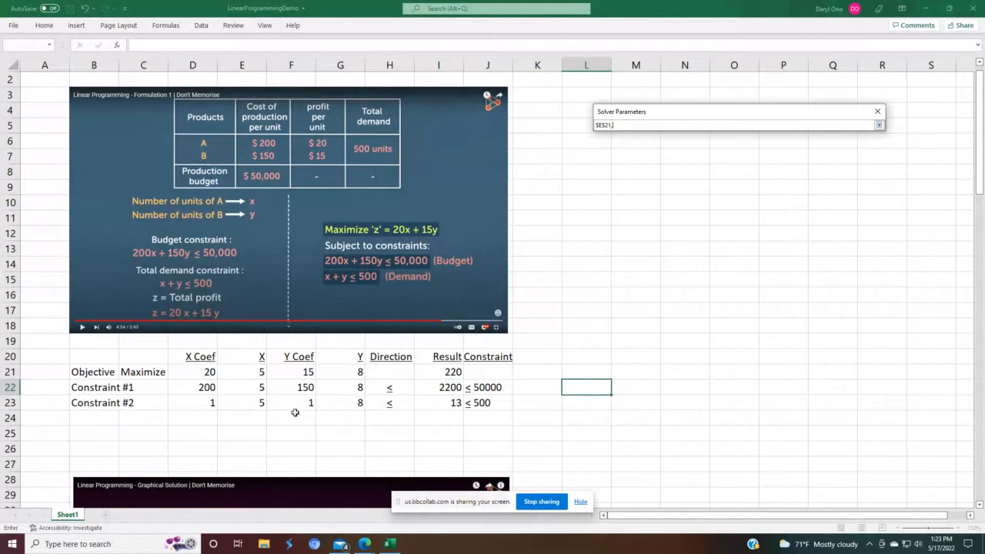
{"action": "left_click", "coordinate": [341, 370]}
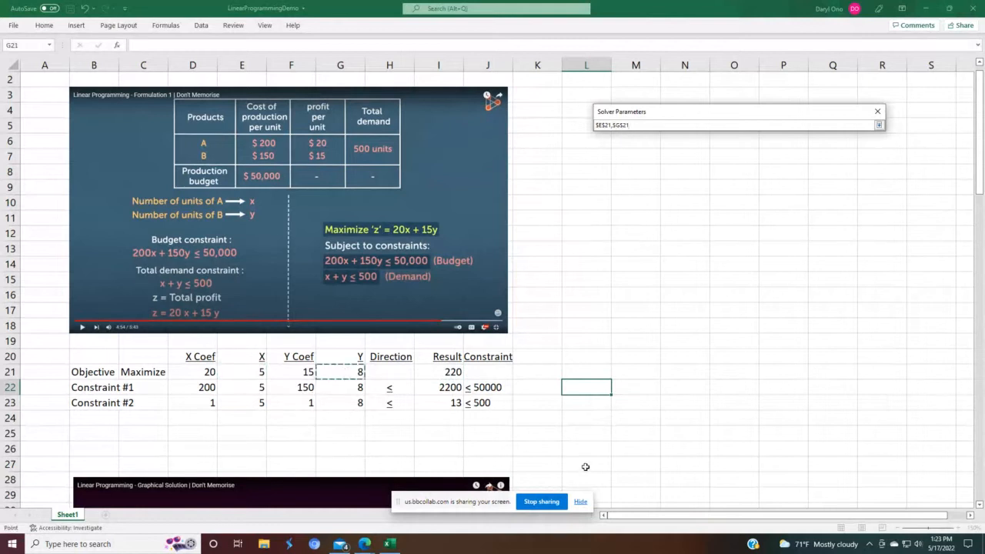
{"action": "key", "text": "Return"}
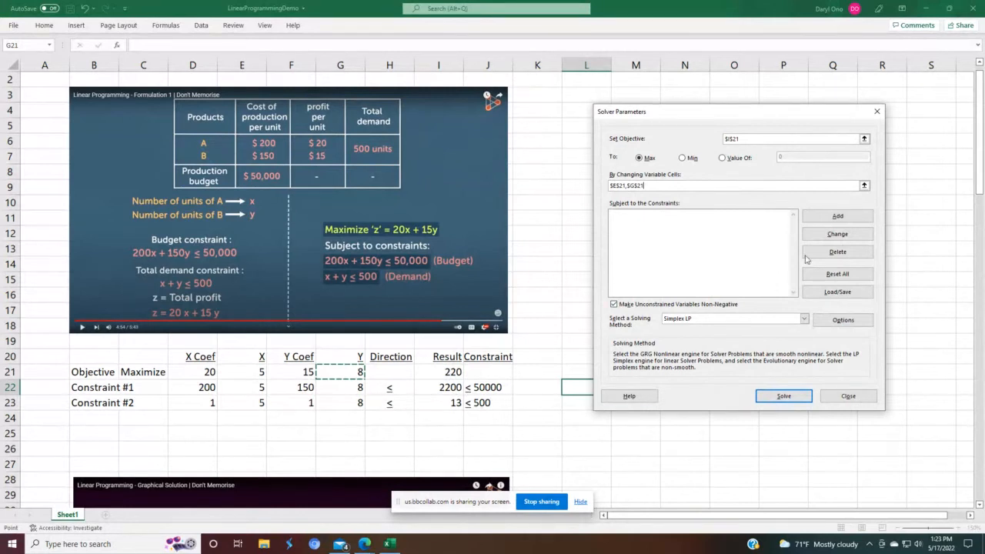
Step: Add the budget constraint I22 <= 50000
{"action": "left_click", "coordinate": [838, 217]}
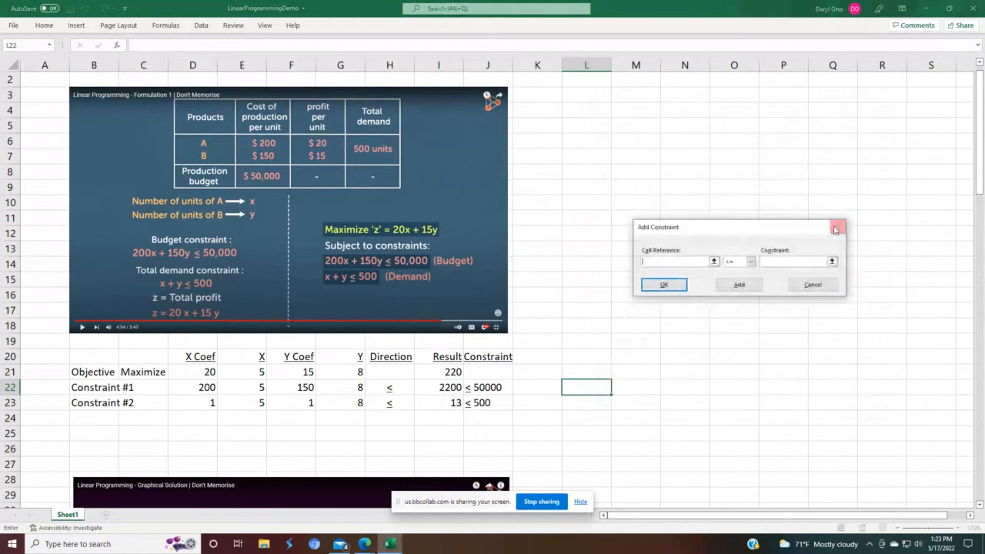
{"action": "left_click", "coordinate": [437, 387]}
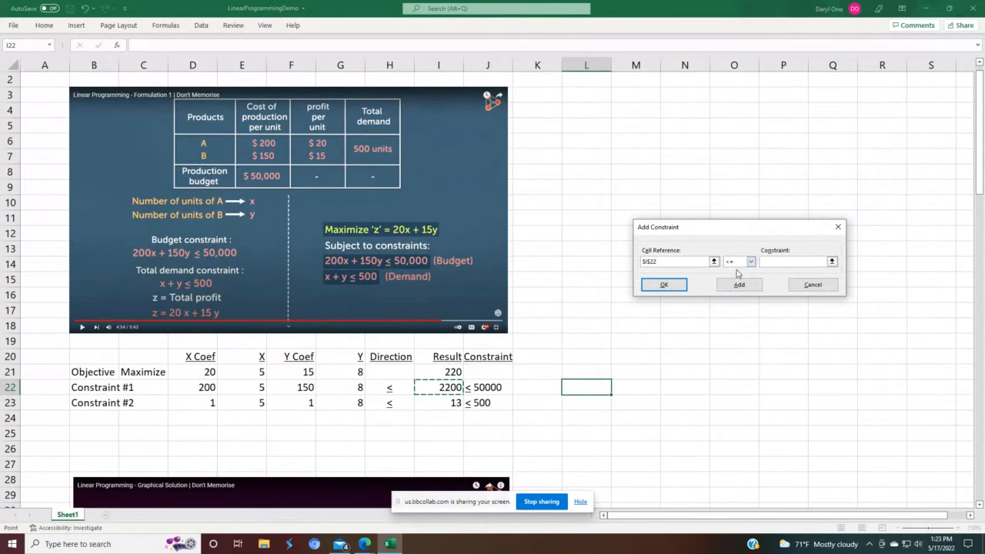
{"action": "left_click", "coordinate": [774, 265]}
{"action": "left_click", "coordinate": [775, 263]}
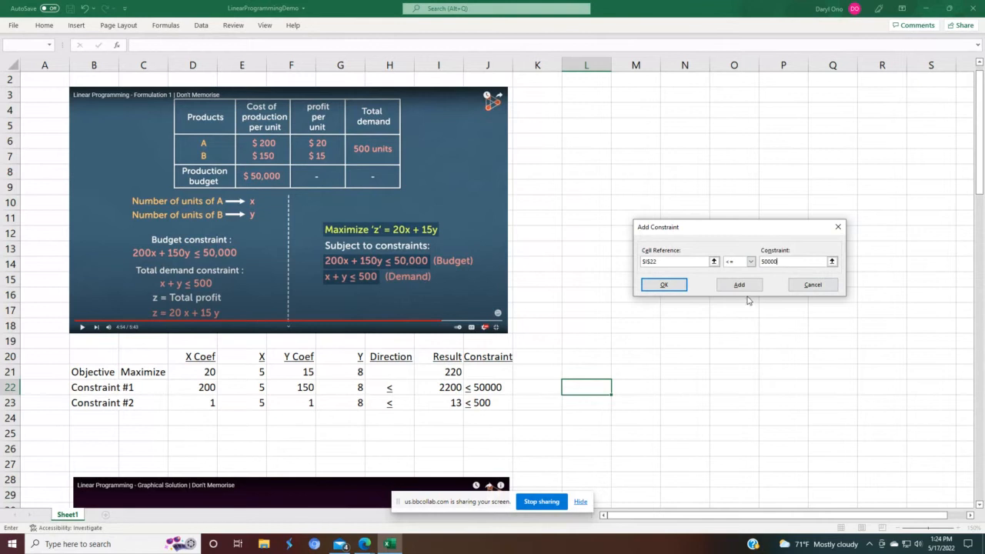
{"action": "left_click", "coordinate": [752, 288]}
Step: Add the demand constraint I23 <= 500 and close the constraint dialog
{"action": "left_click", "coordinate": [437, 402]}
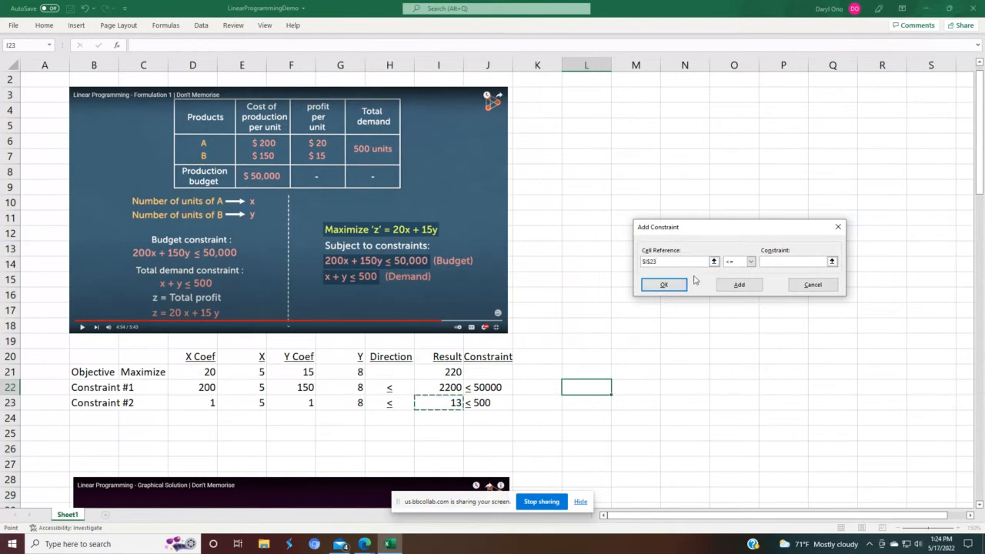
{"action": "left_click", "coordinate": [751, 262]}
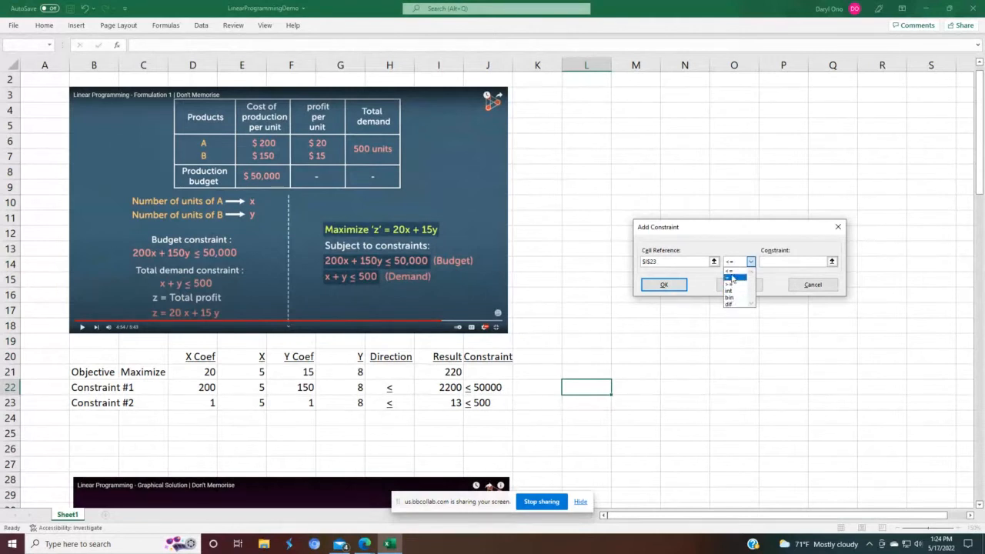
{"action": "left_click", "coordinate": [732, 271]}
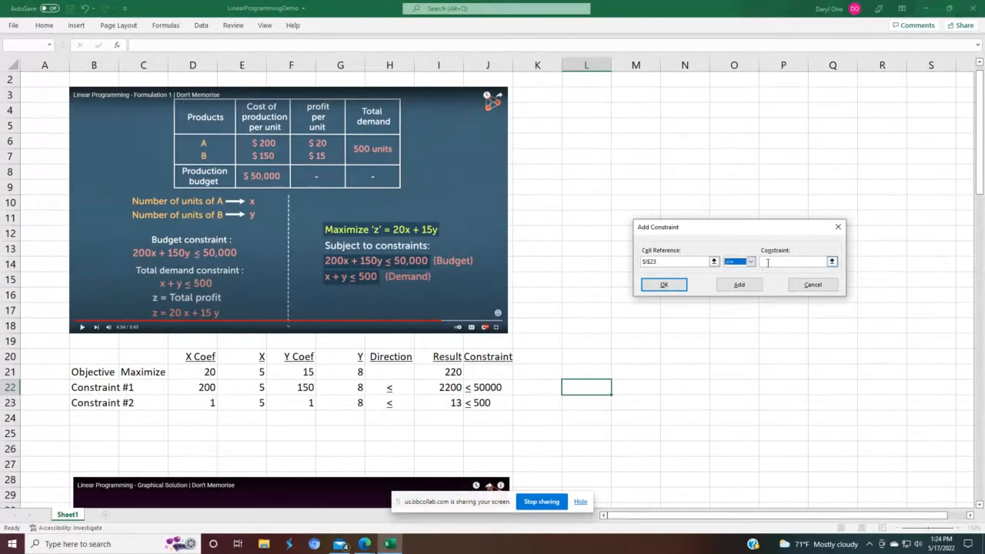
{"action": "left_click", "coordinate": [767, 263]}
{"action": "type", "text": "500"}
{"action": "left_click", "coordinate": [664, 286]}
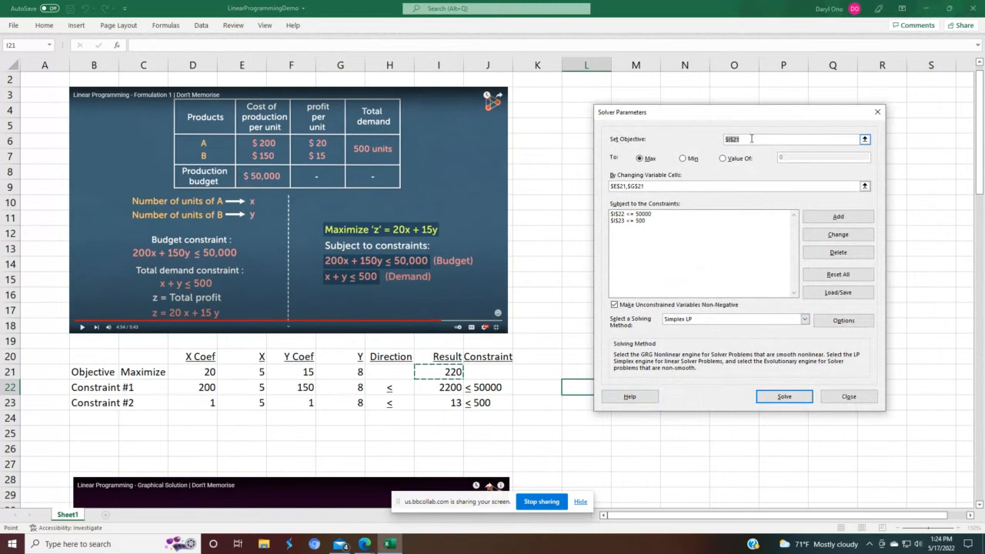
Step: Select Simplex LP as the solving method
{"action": "left_click_drag", "start_coordinate": [759, 112], "coordinate": [731, 105]}
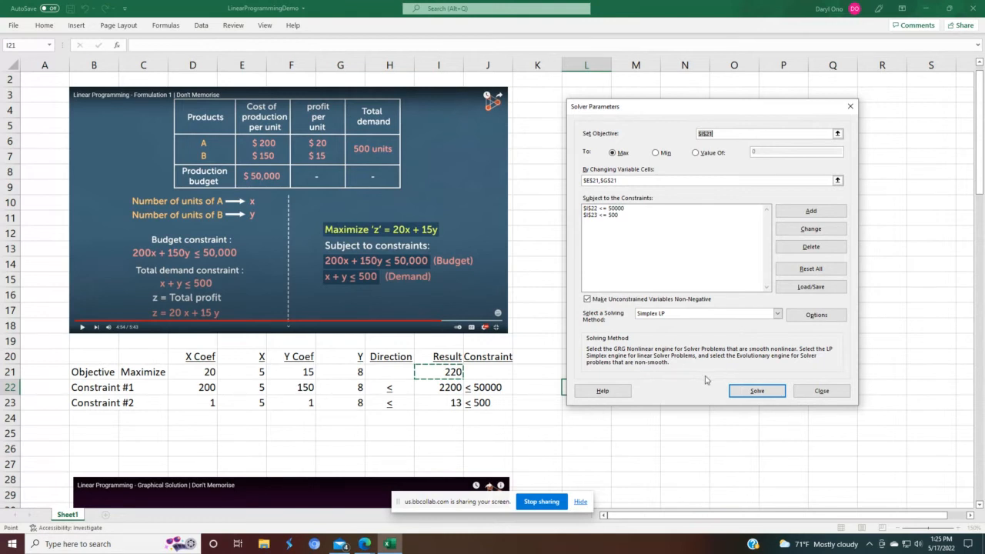
{"action": "left_click", "coordinate": [777, 314]}
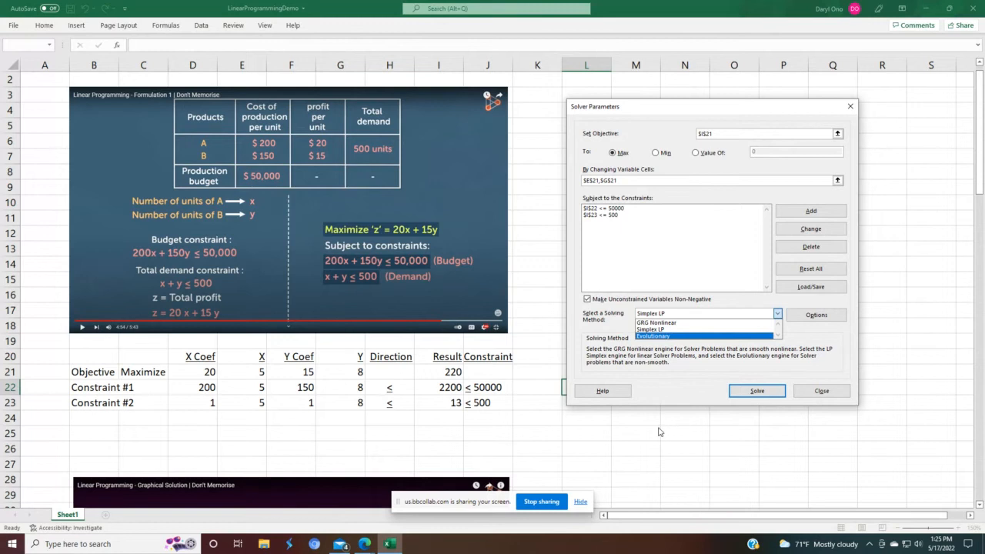
{"action": "left_click", "coordinate": [663, 331]}
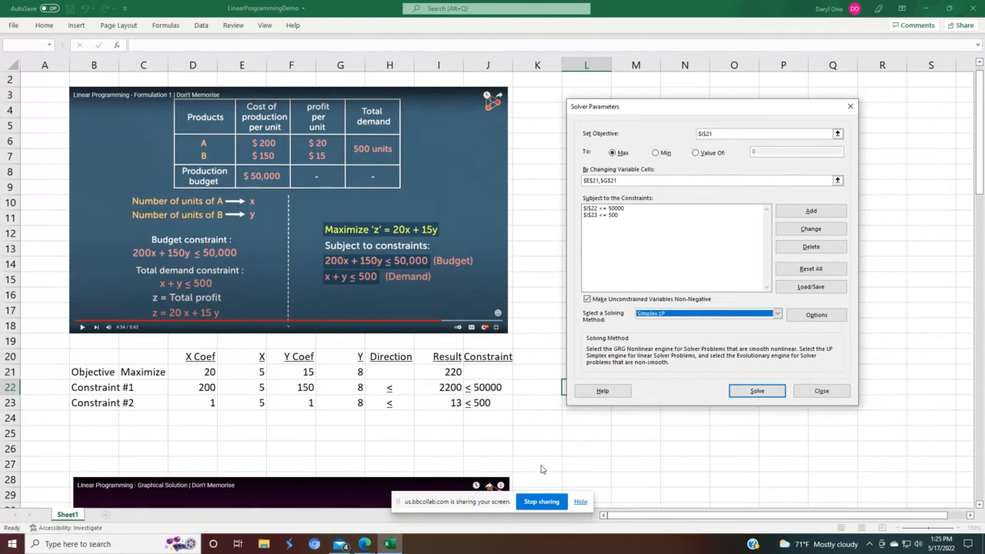
Step: Solve the model and keep the Solver solution
{"action": "left_click", "coordinate": [757, 392]}
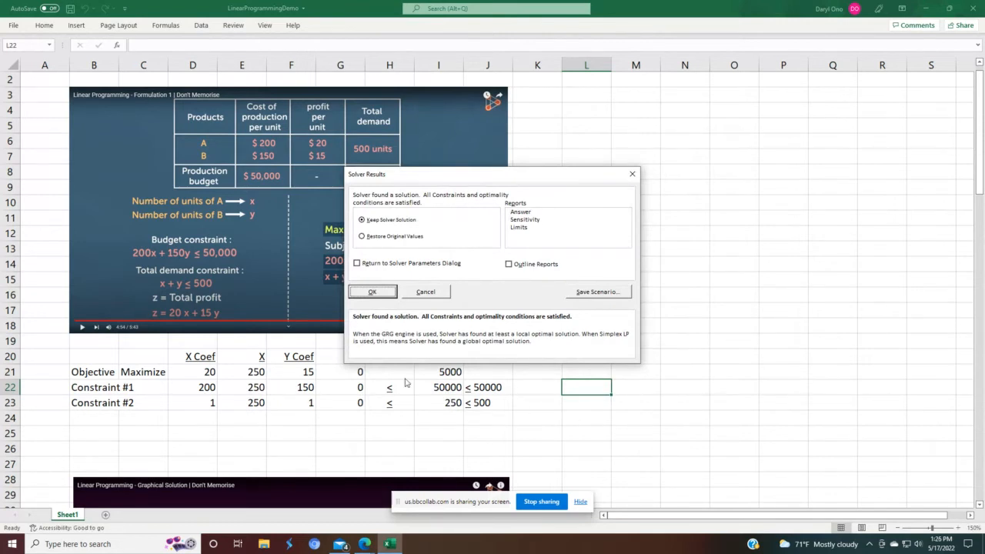
{"action": "left_click", "coordinate": [371, 291]}
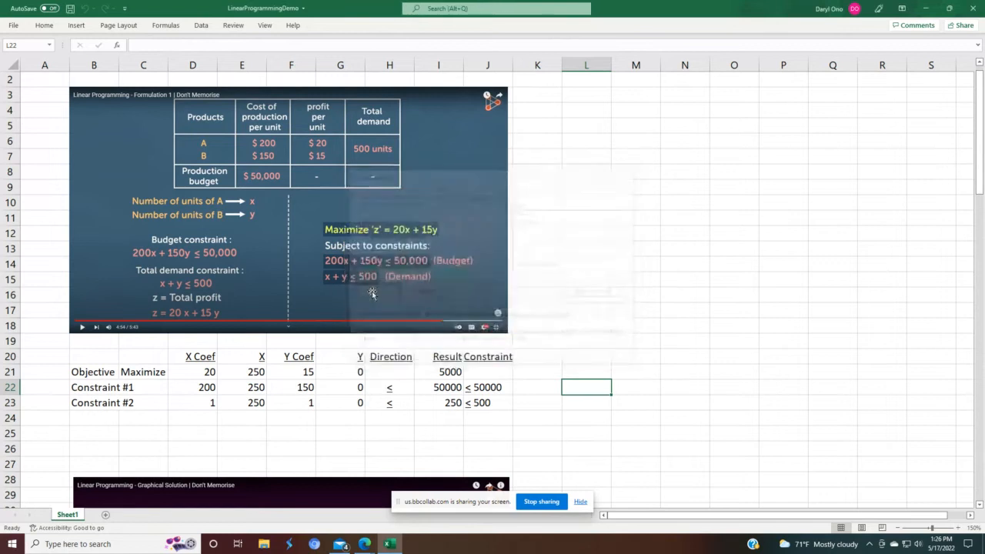
Step: Inspect the solved X and Y values and the objective and constraint result cells
{"action": "left_click", "coordinate": [640, 355]}
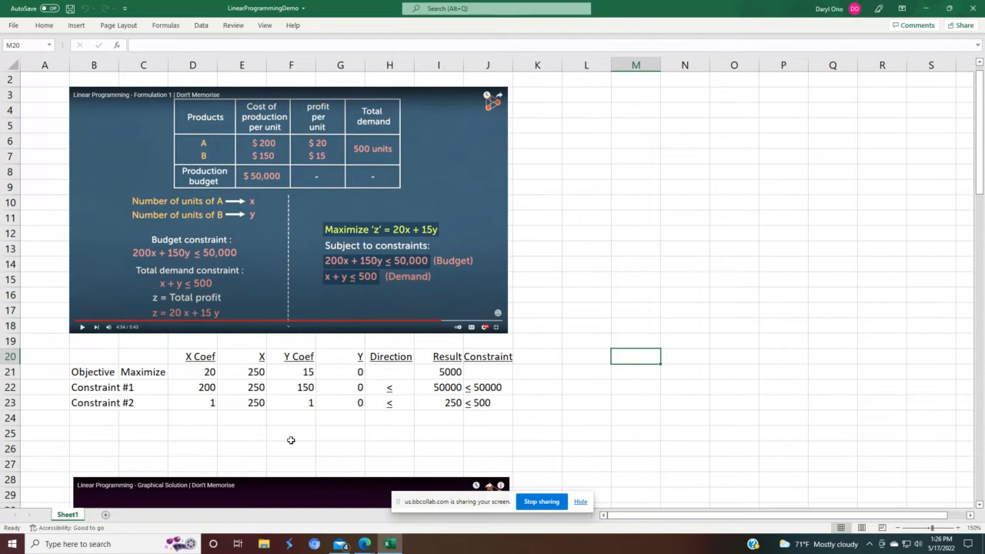
{"action": "left_click", "coordinate": [244, 374]}
{"action": "left_click", "coordinate": [358, 372]}
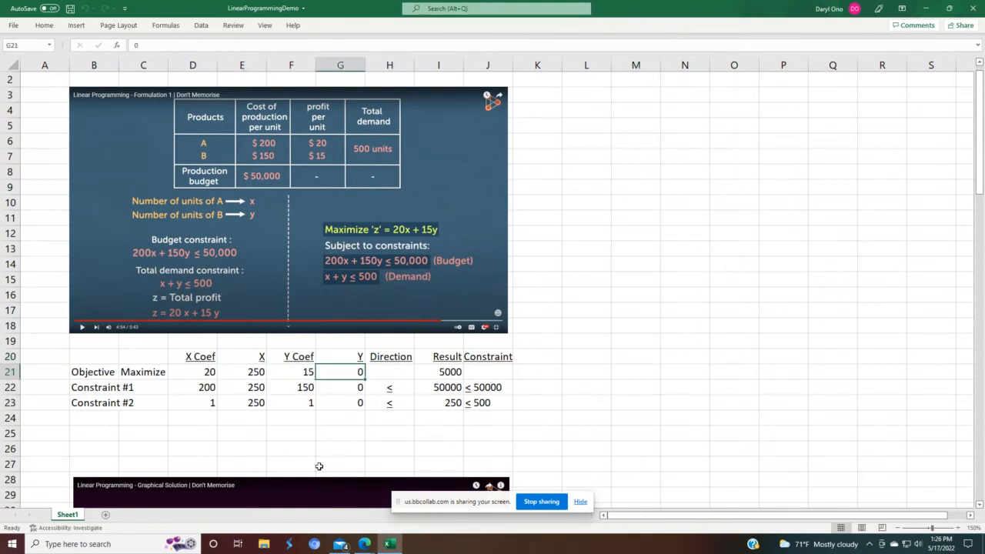
{"action": "left_click", "coordinate": [247, 372]}
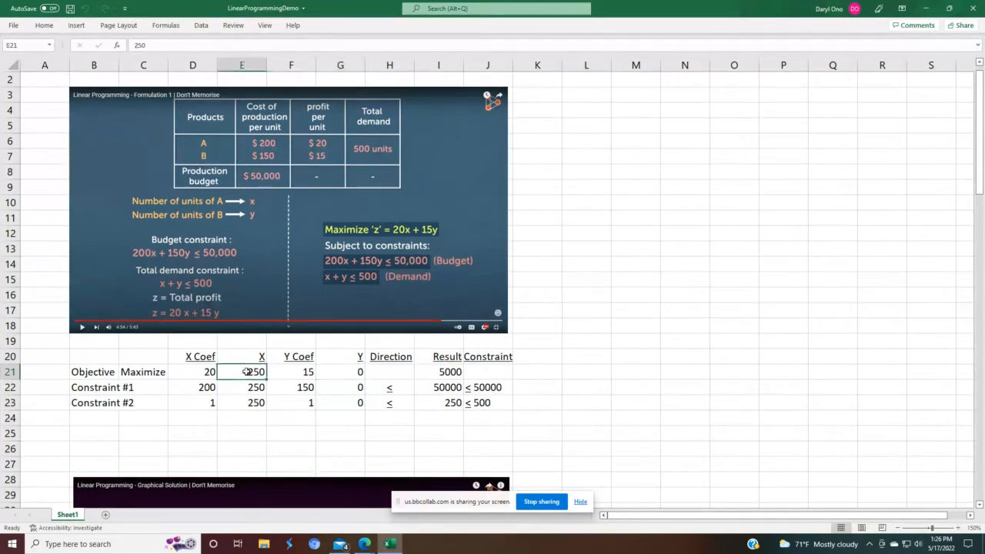
{"action": "left_click", "coordinate": [331, 371]}
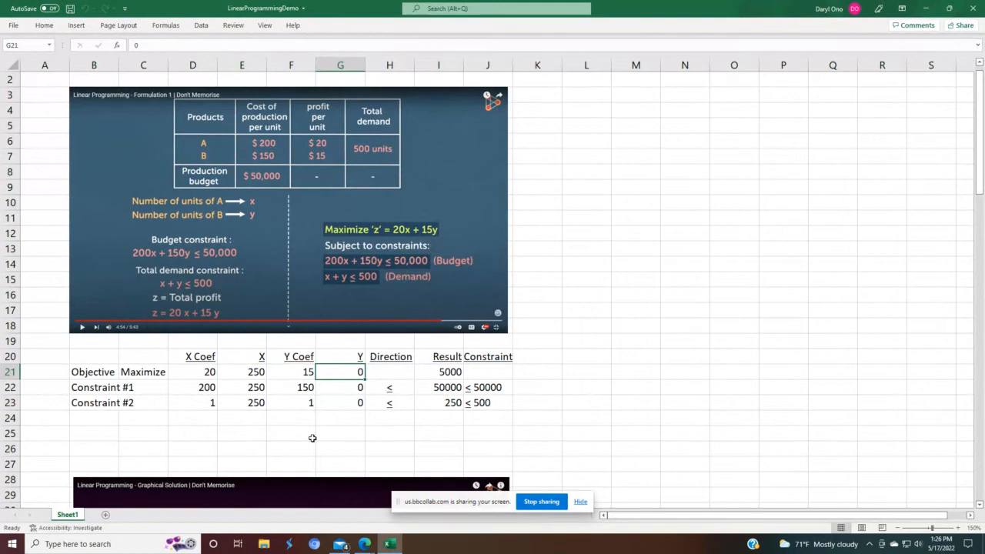
{"action": "left_click", "coordinate": [241, 371]}
{"action": "left_click", "coordinate": [335, 369]}
{"action": "left_click", "coordinate": [453, 373]}
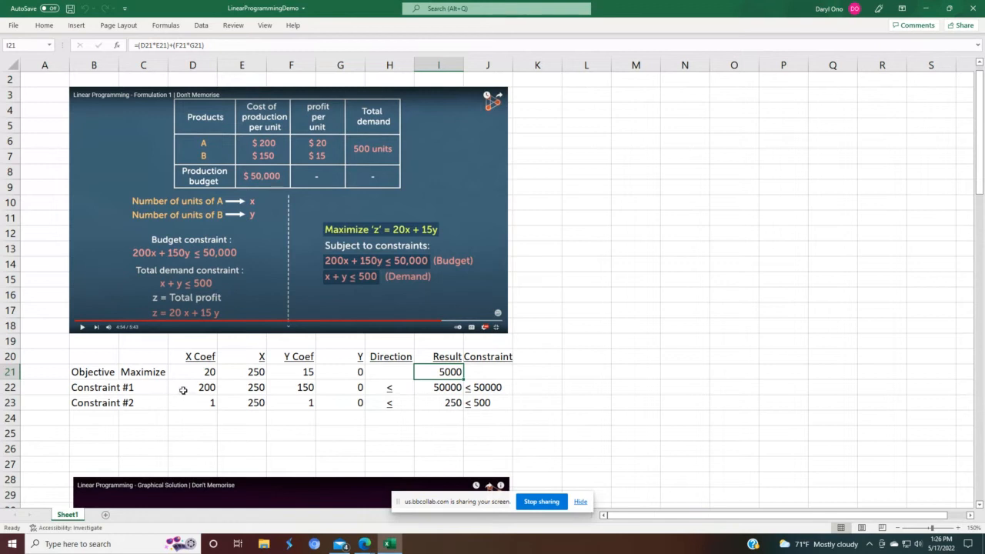
{"action": "left_click", "coordinate": [438, 383]}
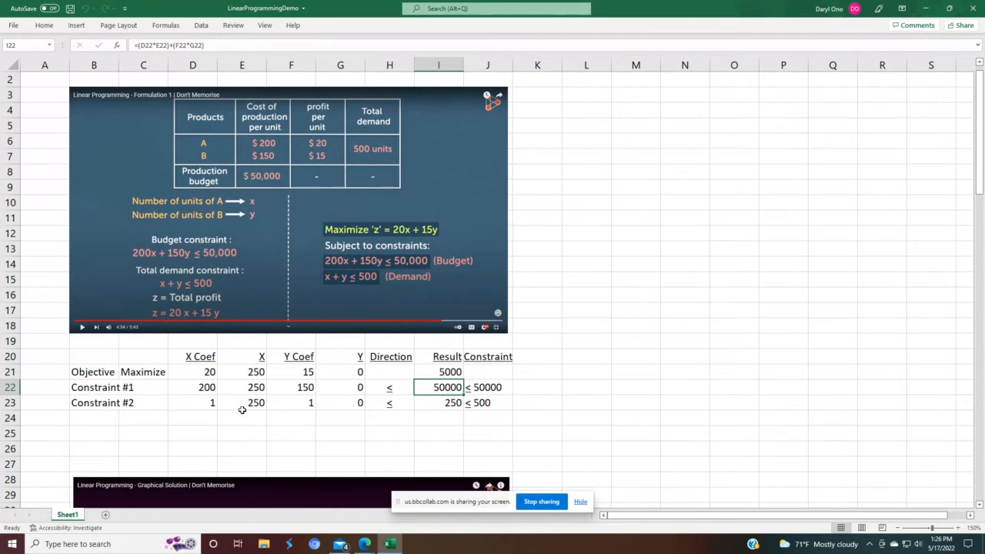
{"action": "left_click", "coordinate": [452, 404]}
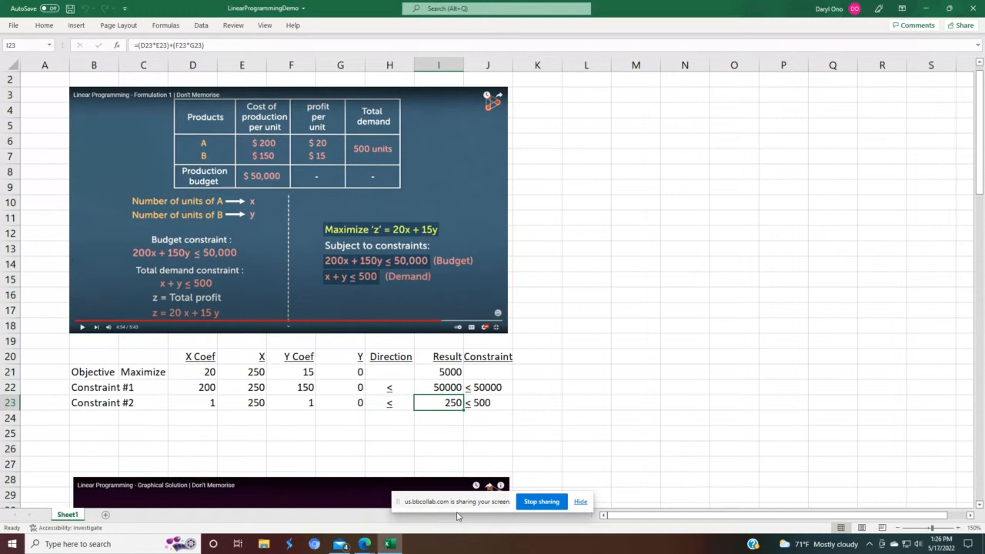
{"action": "left_click", "coordinate": [497, 406]}
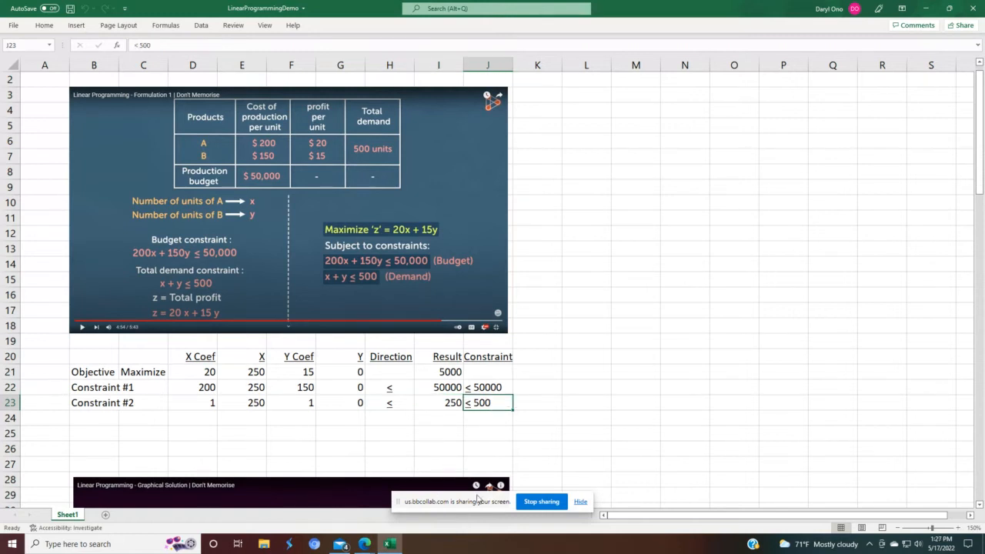
{"action": "left_click", "coordinate": [396, 442]}
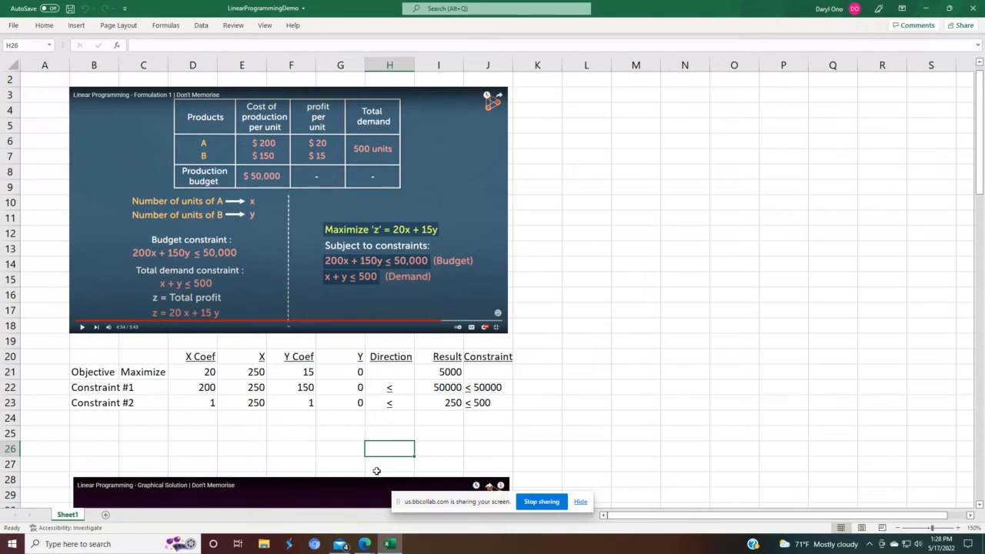
Step: Open Solver for the second problem (maximize 50x + 18y) and reset all Solver options
{"action": "scroll", "coordinate": [374, 448], "scroll_direction": "down", "scroll_amount": 6}
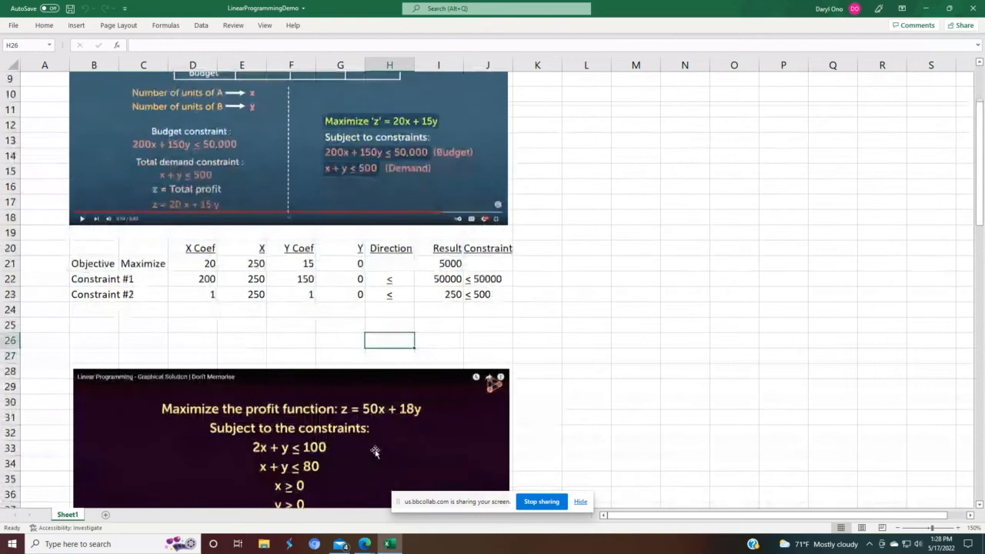
{"action": "scroll", "coordinate": [377, 456], "scroll_direction": "down", "scroll_amount": 2}
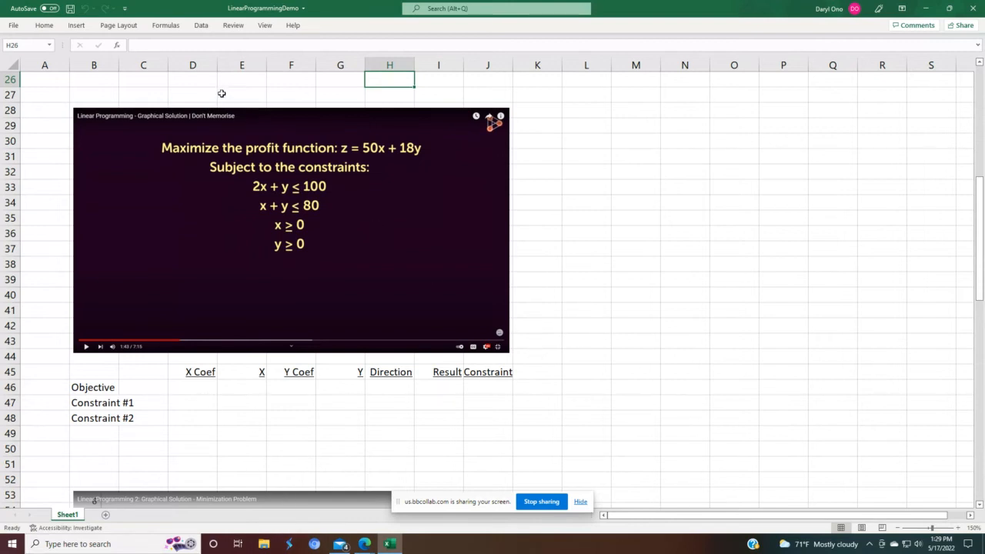
{"action": "left_click", "coordinate": [197, 28]}
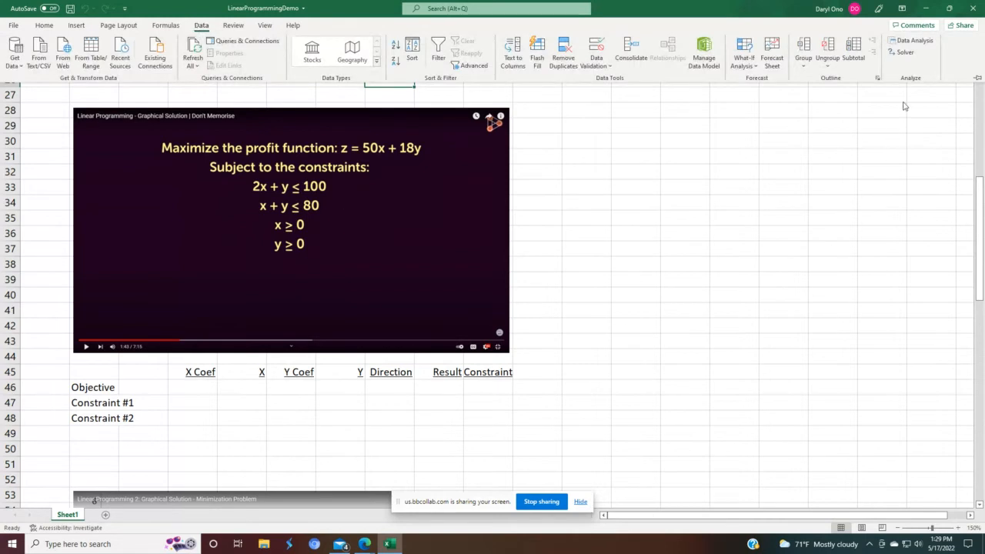
{"action": "left_click", "coordinate": [904, 52]}
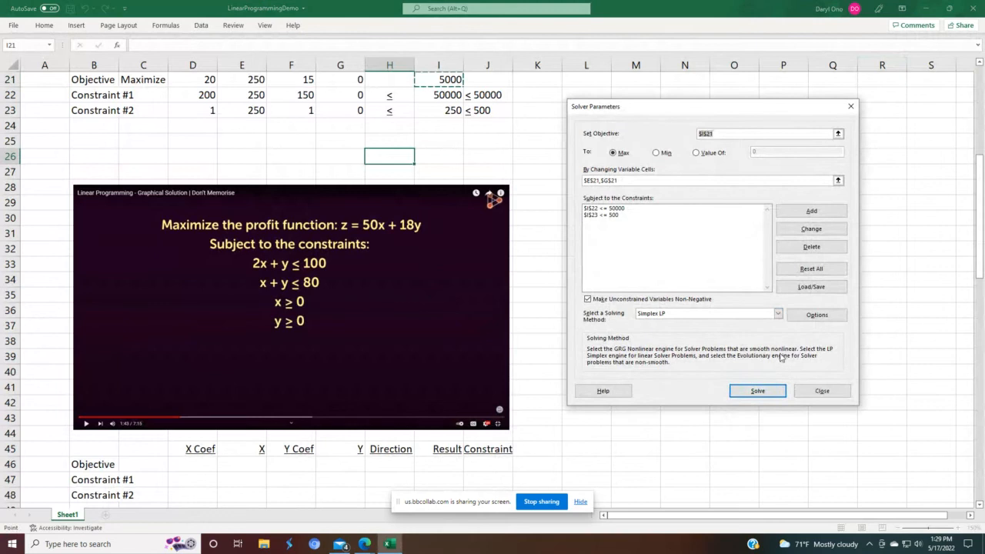
{"action": "left_click", "coordinate": [811, 269]}
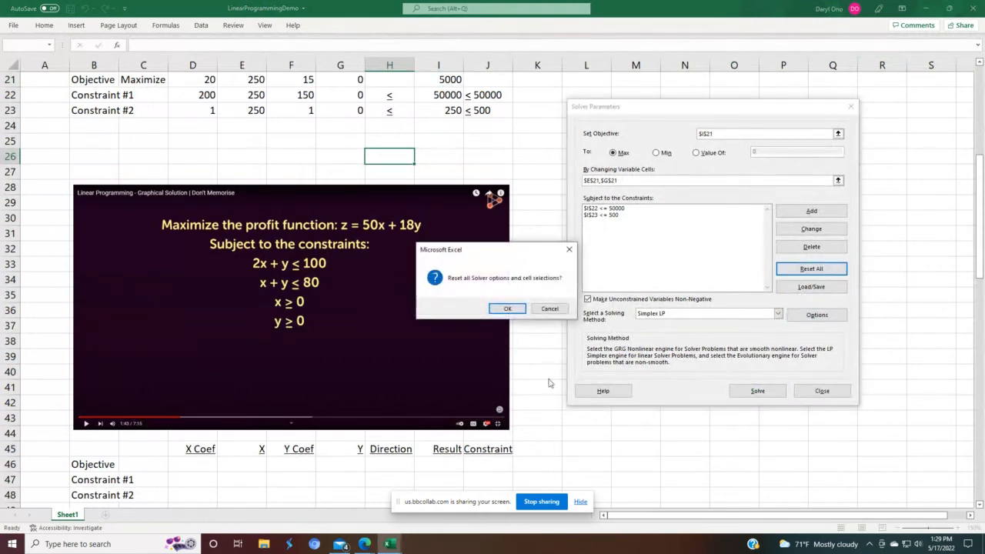
{"action": "left_click", "coordinate": [507, 309]}
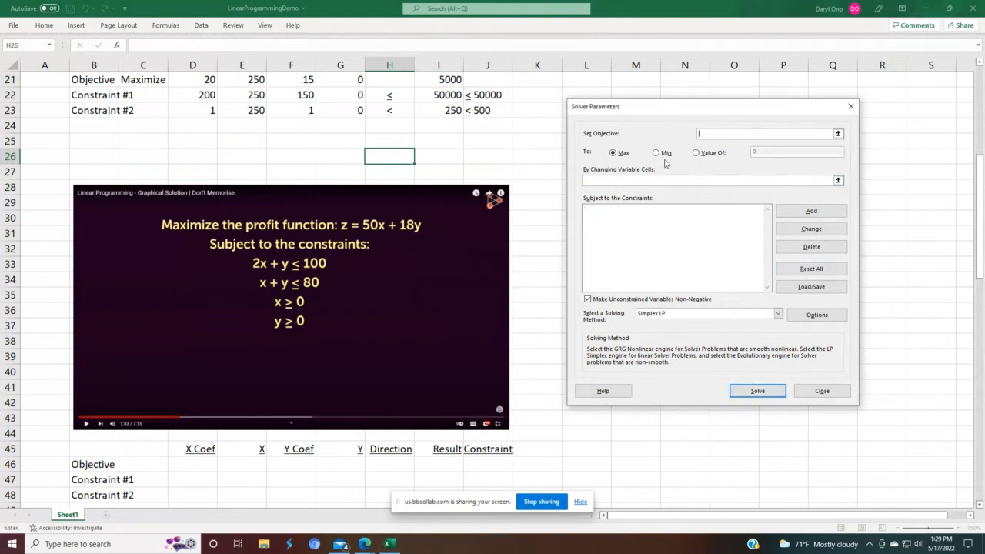
Step: Try to set the Solver objective by selecting cells in column N beside the second model
{"action": "left_click", "coordinate": [707, 99]}
{"action": "left_click_drag", "start_coordinate": [707, 99], "coordinate": [721, 123]}
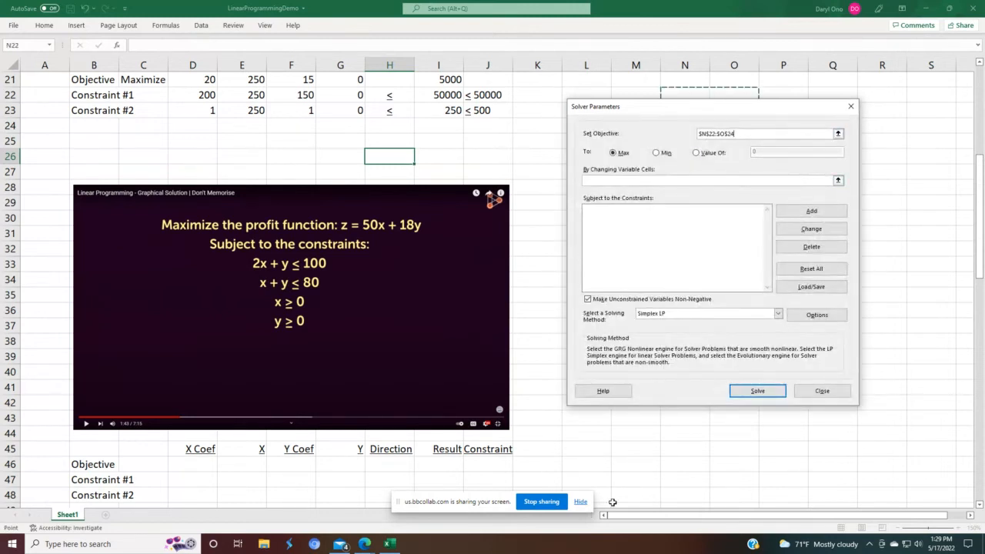
{"action": "left_click", "coordinate": [662, 495]}
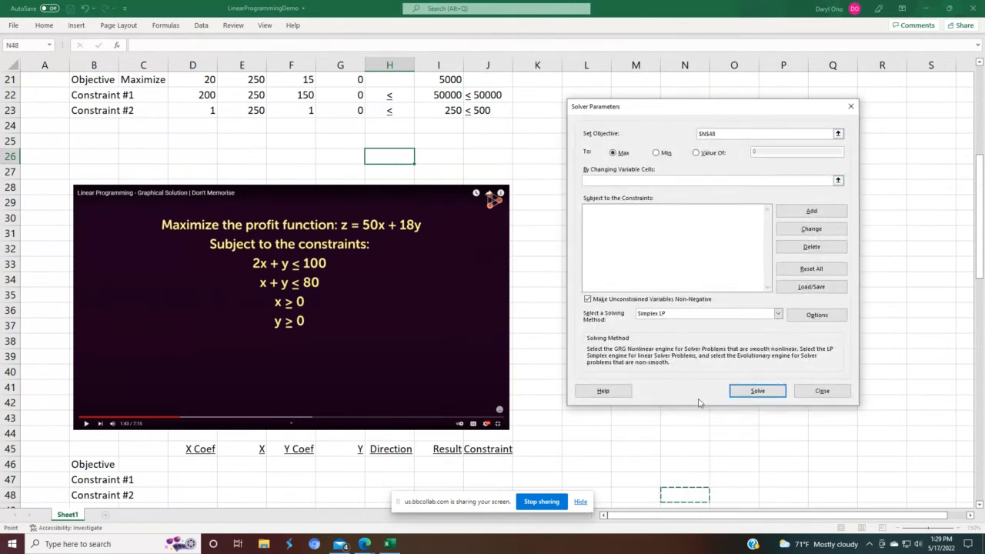
{"action": "left_click_drag", "start_coordinate": [664, 465], "coordinate": [663, 472]}
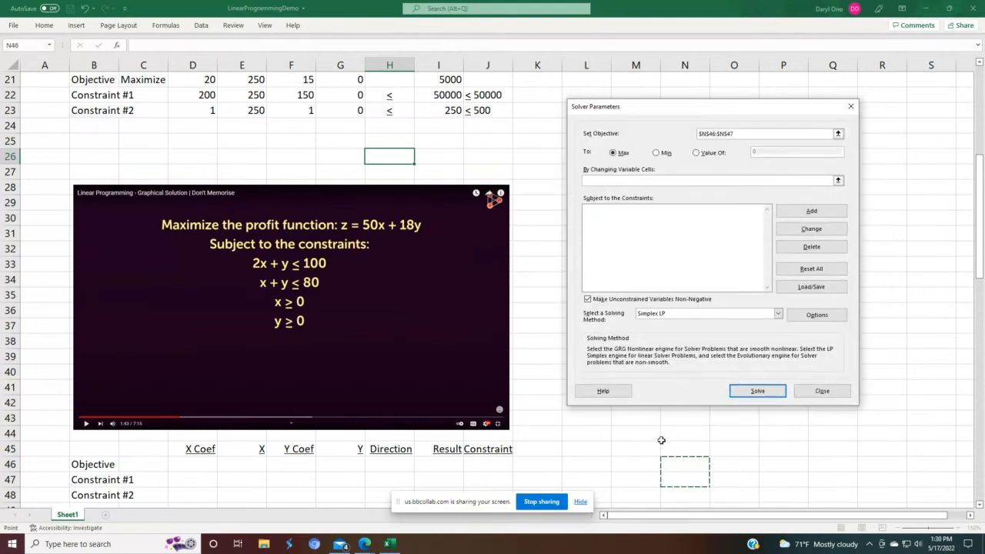
{"action": "scroll", "coordinate": [641, 446], "scroll_direction": "down", "scroll_amount": 2}
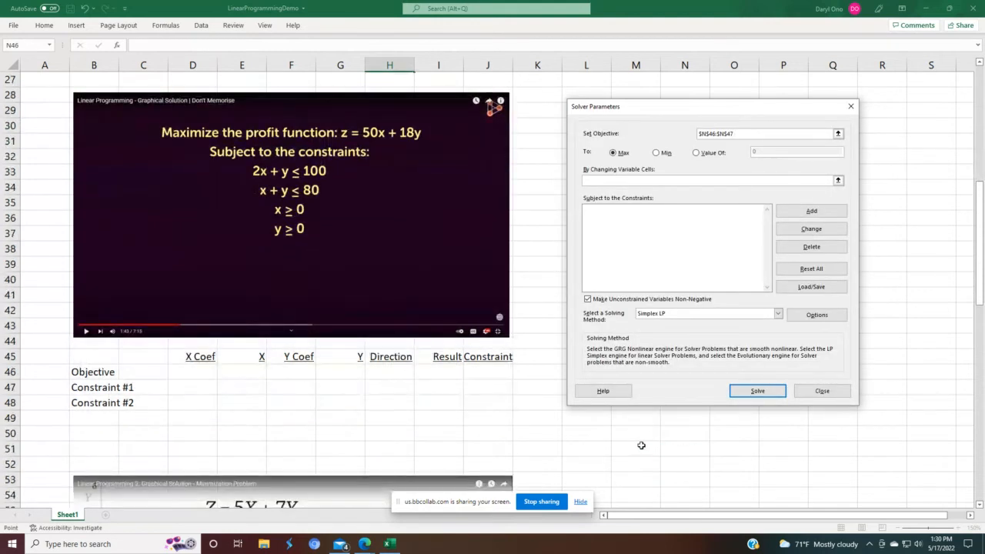
{"action": "scroll", "coordinate": [641, 445], "scroll_direction": "up", "scroll_amount": 1}
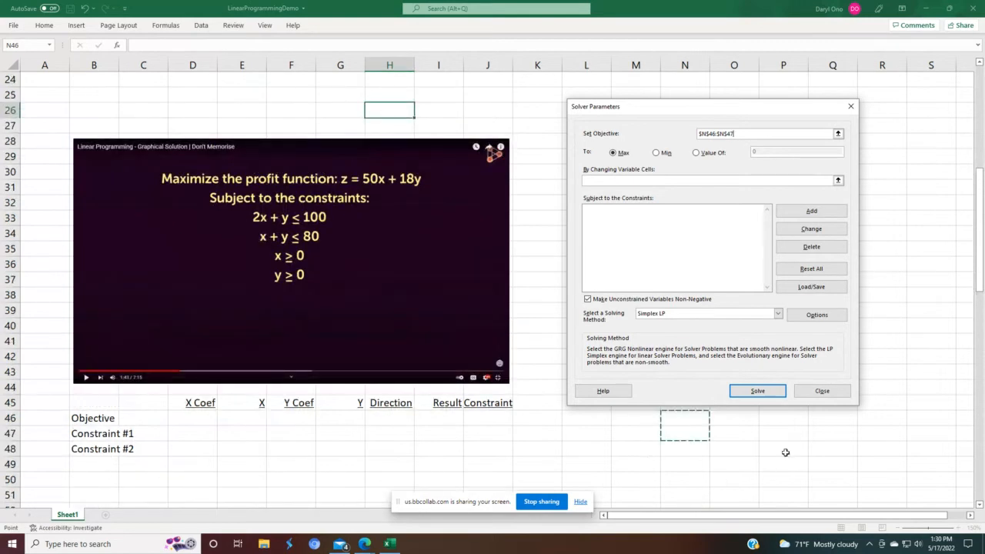
{"action": "left_click", "coordinate": [839, 135]}
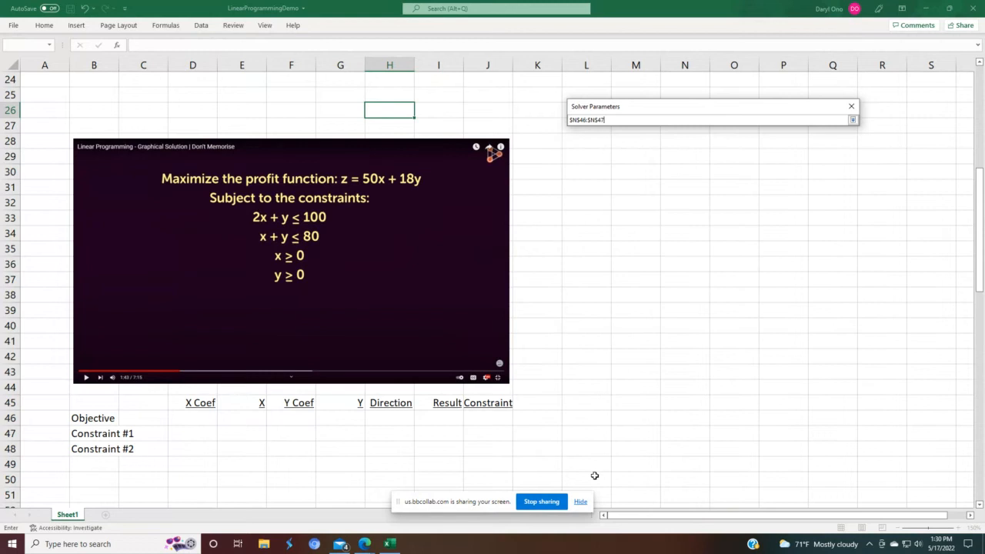
{"action": "left_click", "coordinate": [849, 111]}
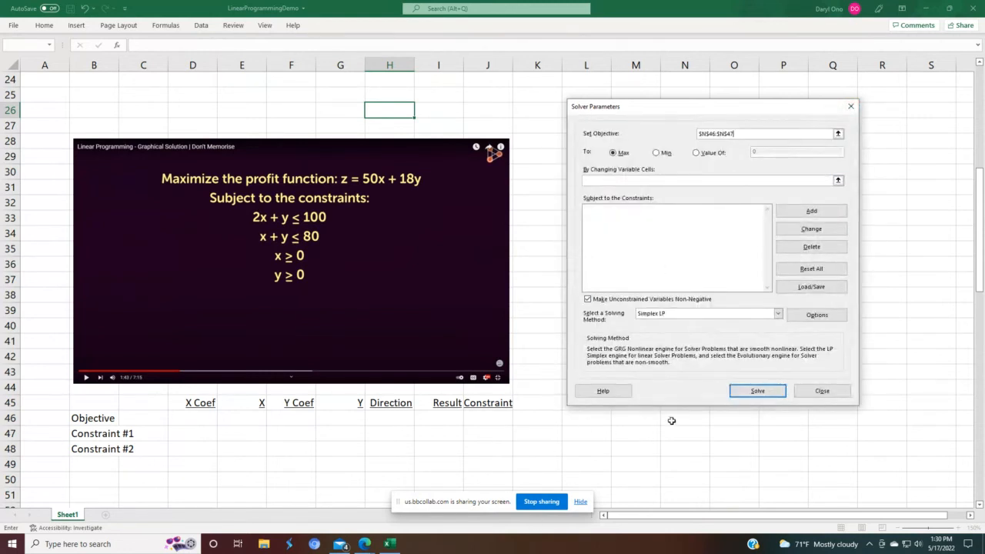
Step: Try to close the Solver dialog, dismissing the objective-cell error each time
{"action": "left_click", "coordinate": [802, 391]}
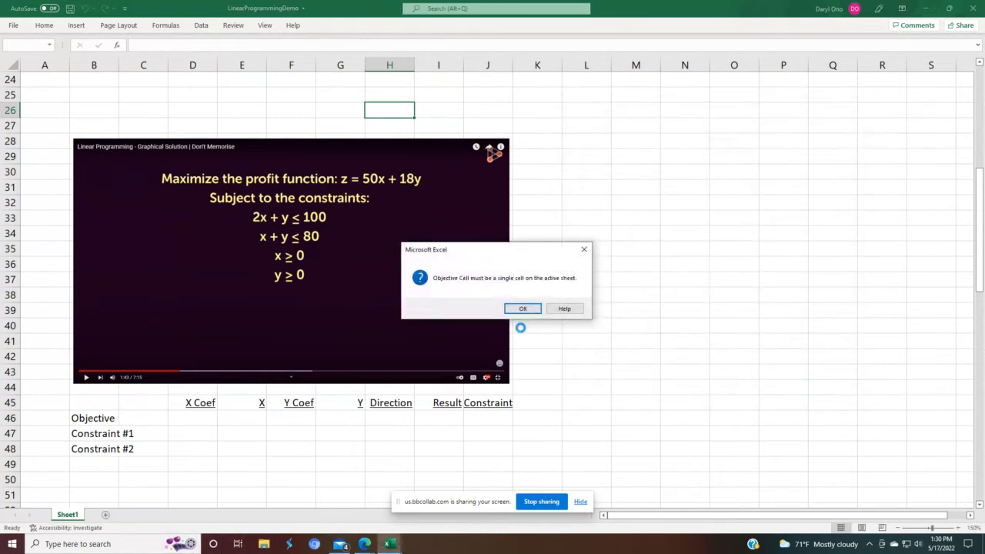
{"action": "left_click", "coordinate": [528, 309]}
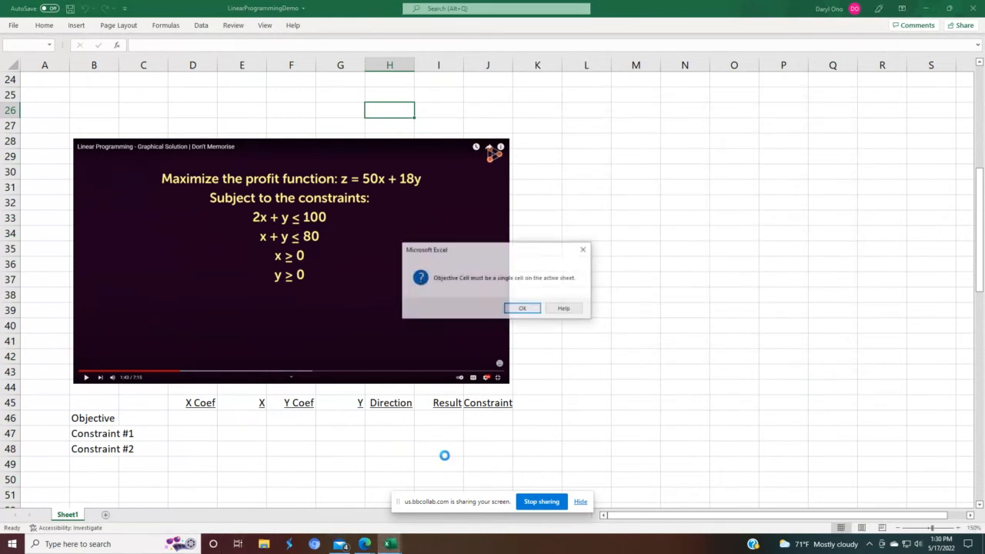
{"action": "left_click", "coordinate": [507, 311]}
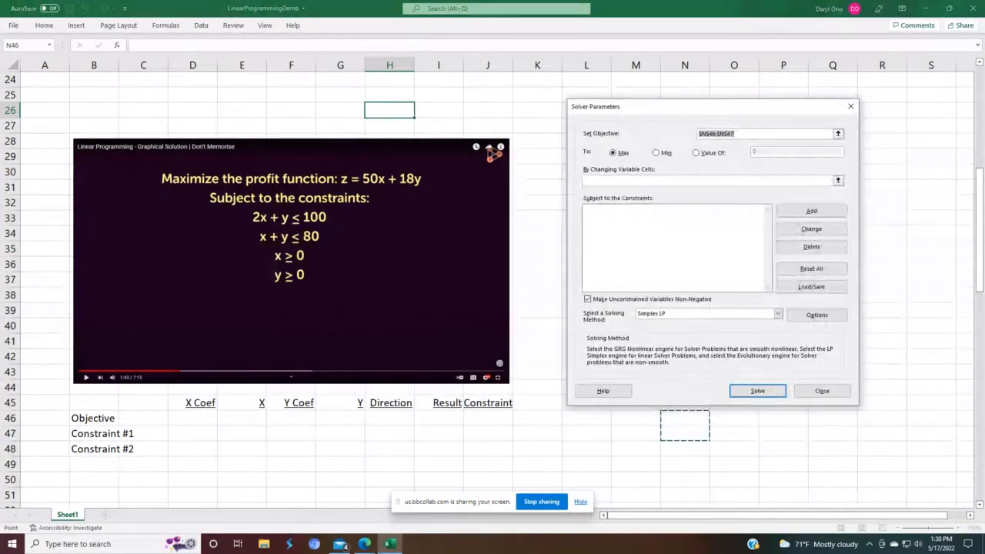
{"action": "left_click", "coordinate": [835, 391]}
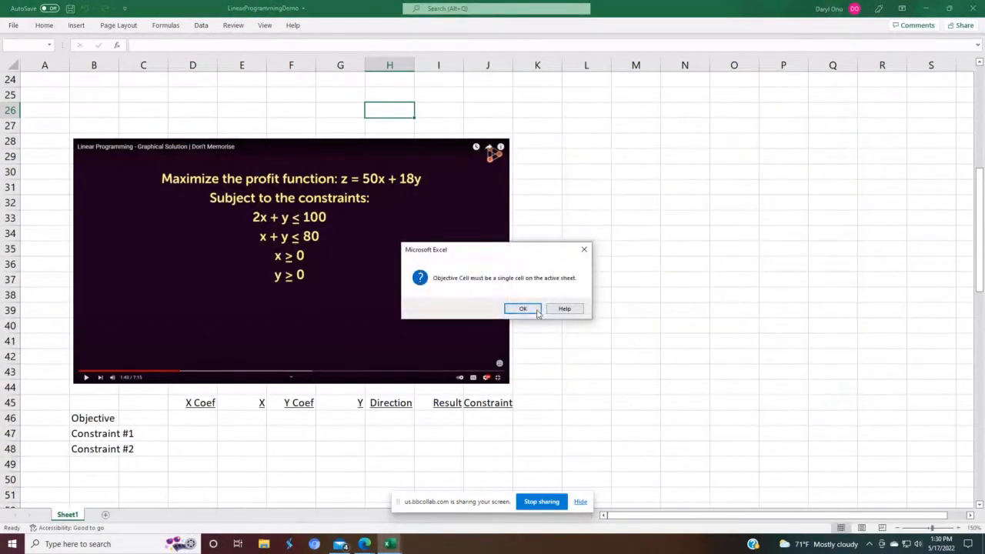
{"action": "left_click", "coordinate": [584, 251]}
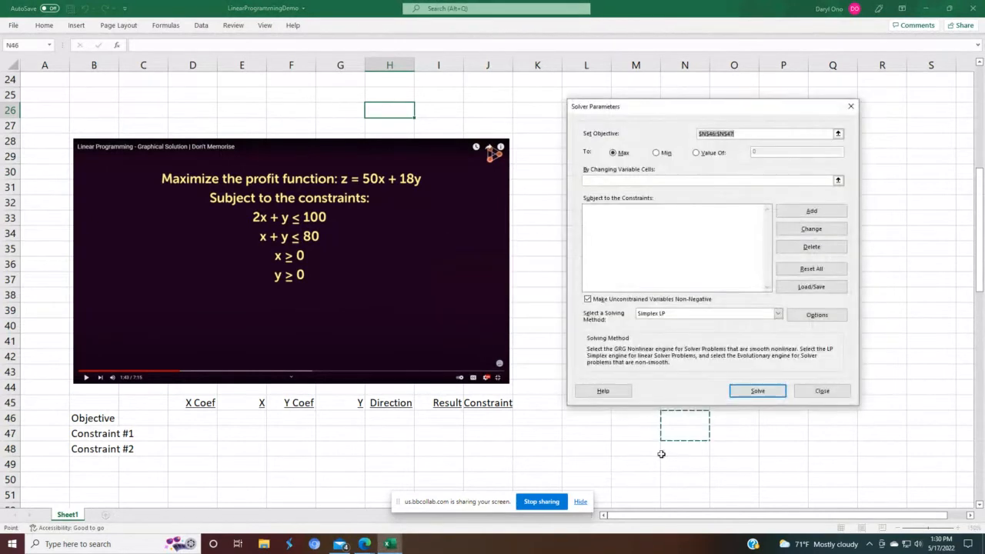
{"action": "left_click", "coordinate": [851, 109]}
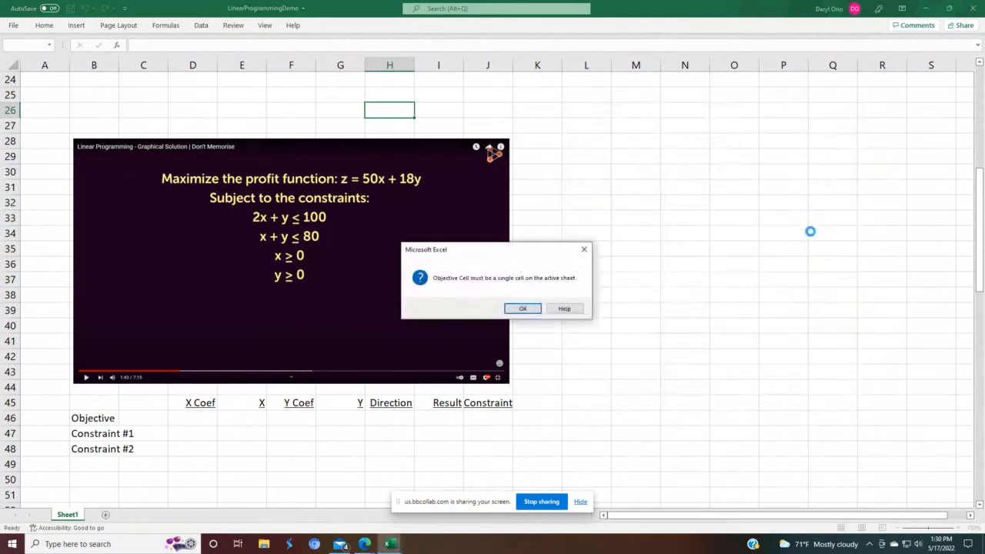
{"action": "left_click", "coordinate": [584, 255]}
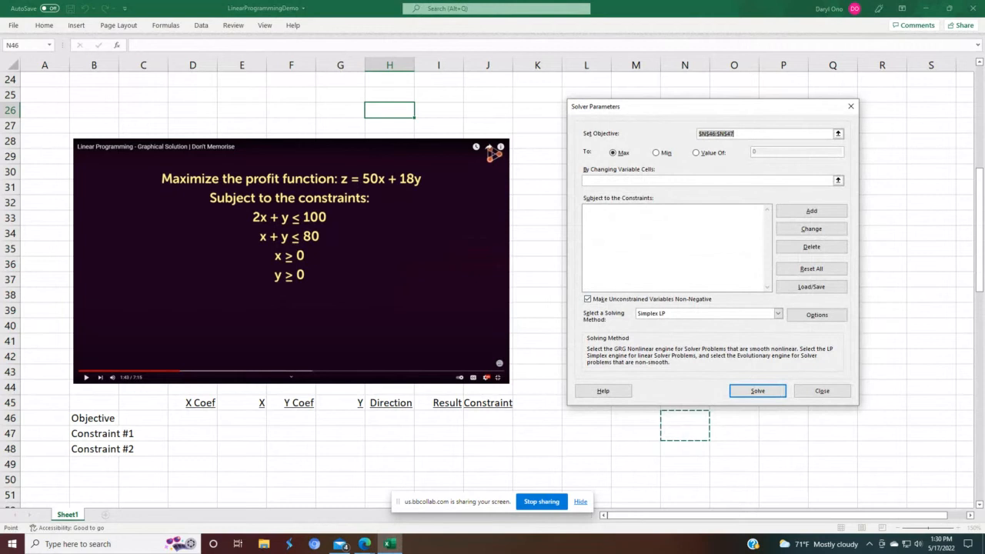
Step: Try to set the Solver objective to cell C46, then solve and close Solver, dismissing the objective-cell errors
{"action": "left_click", "coordinate": [140, 418]}
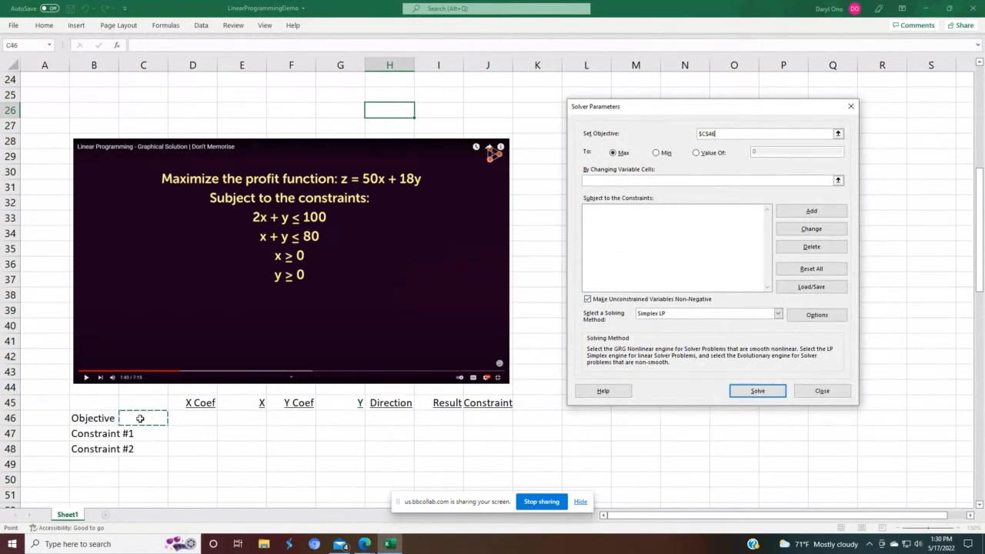
{"action": "type", "text": "Ma"}
{"action": "left_click", "coordinate": [851, 106]}
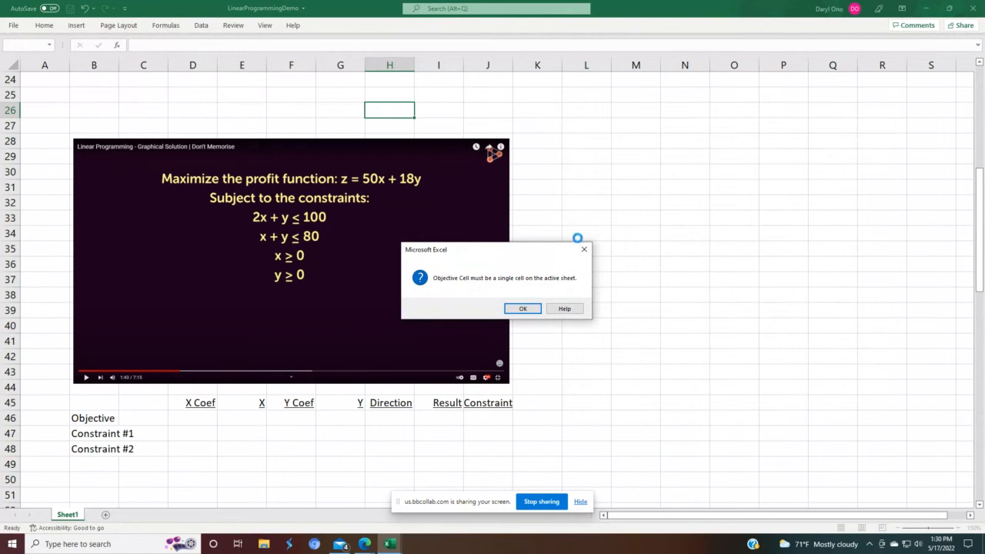
{"action": "key", "text": "Return"}
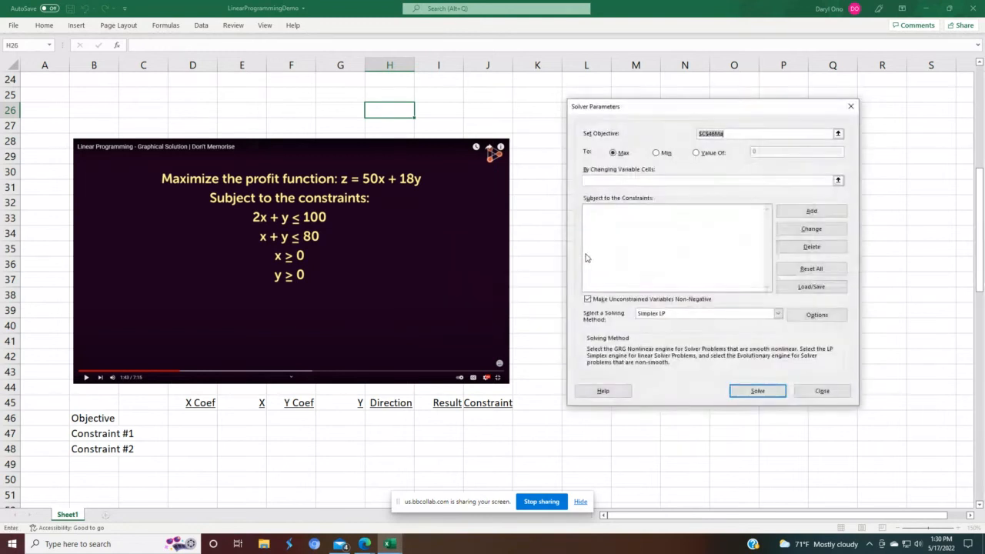
{"action": "left_click", "coordinate": [751, 391]}
{"action": "left_click", "coordinate": [482, 326]}
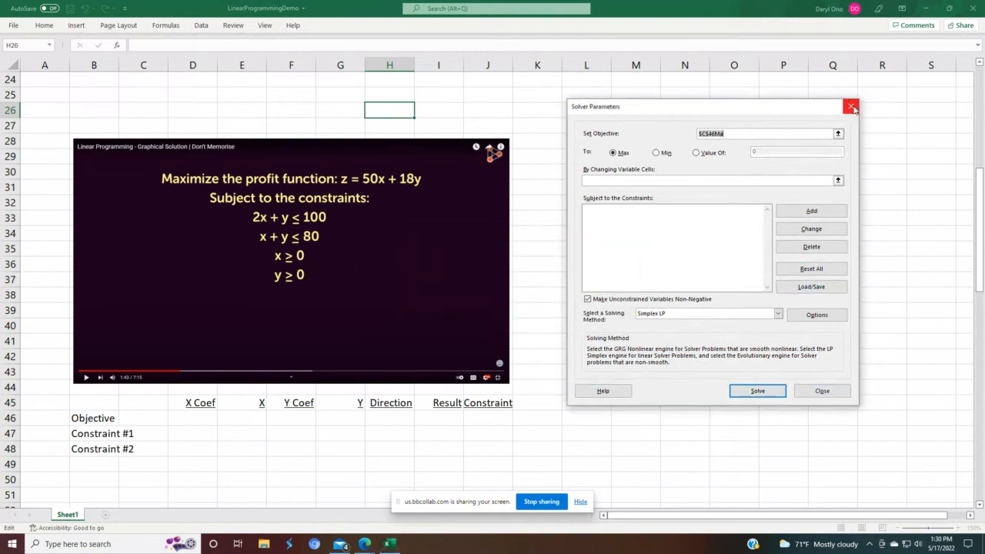
{"action": "left_click", "coordinate": [821, 393]}
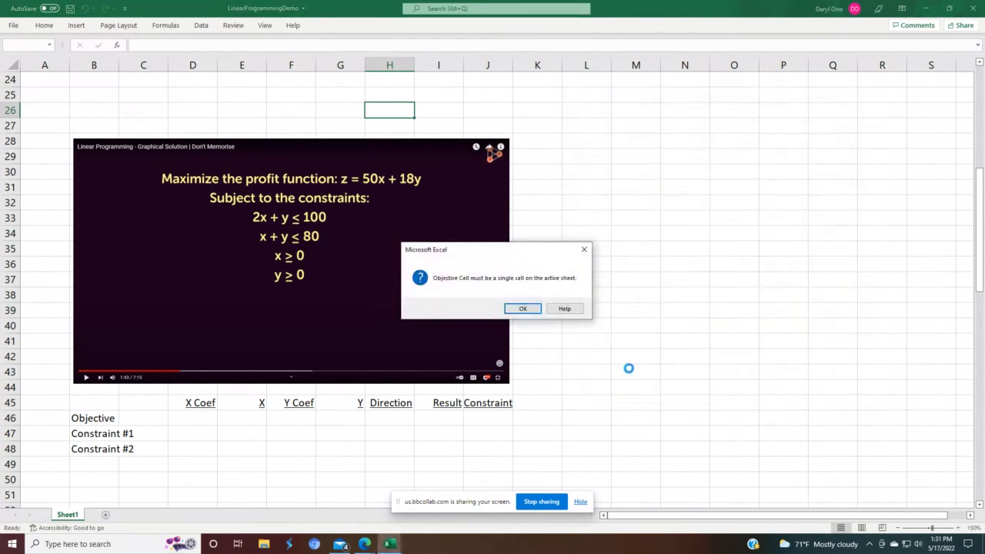
{"action": "key", "text": "Return"}
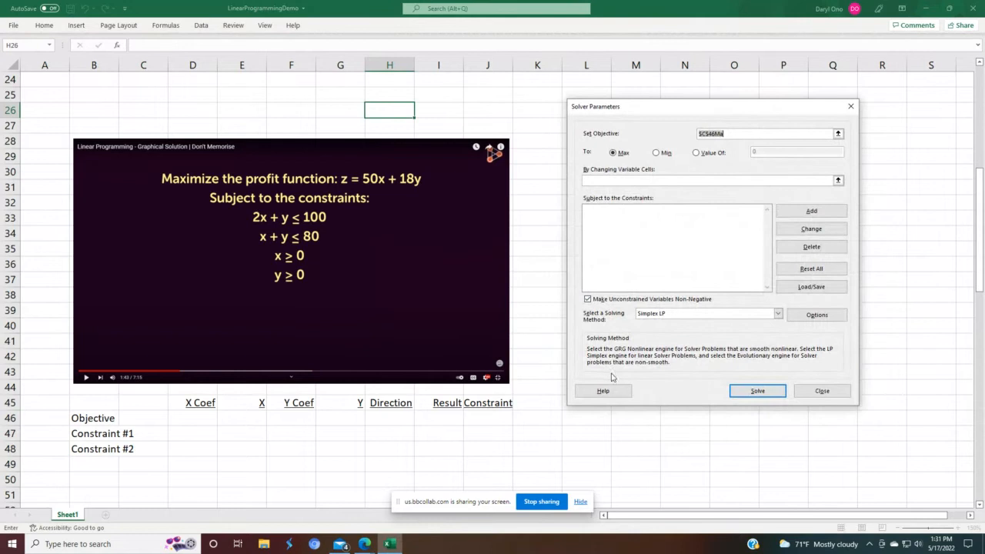
Step: Reset all Solver options and cell selections, then close the Solver dialog
{"action": "left_click", "coordinate": [811, 269]}
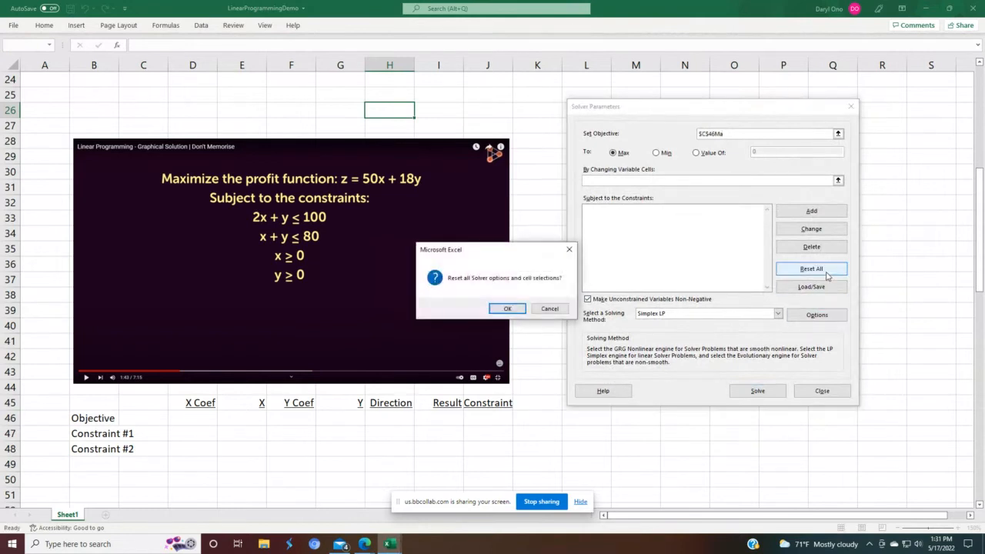
{"action": "left_click", "coordinate": [505, 307]}
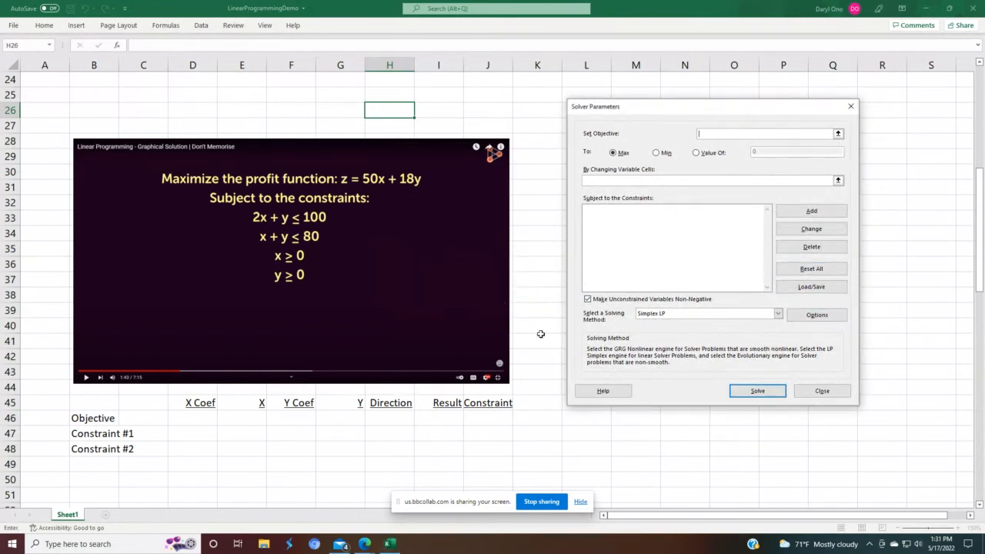
{"action": "left_click", "coordinate": [834, 393]}
Step: Enter the label "Maximia" in cell C46 beside Objective
{"action": "left_click", "coordinate": [701, 415]}
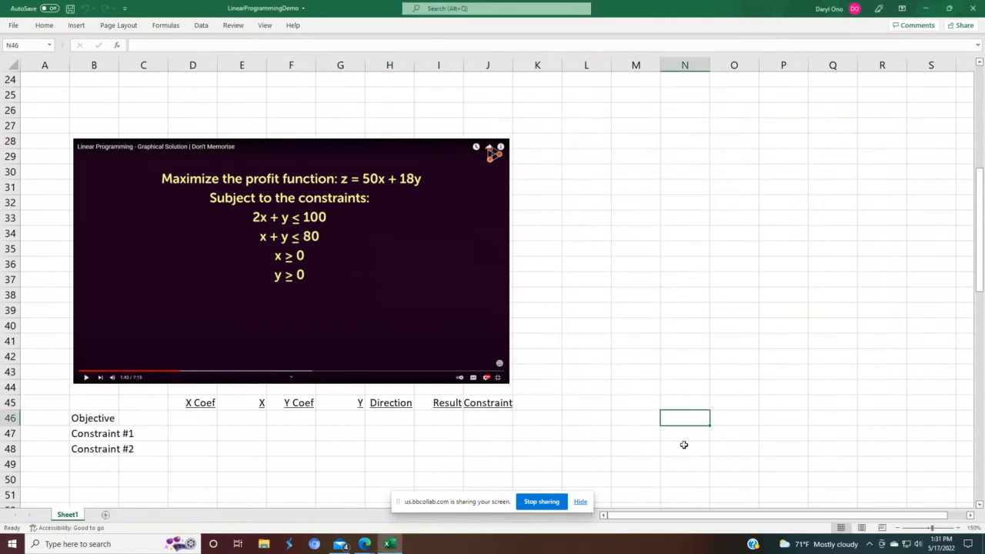
{"action": "left_click", "coordinate": [145, 415]}
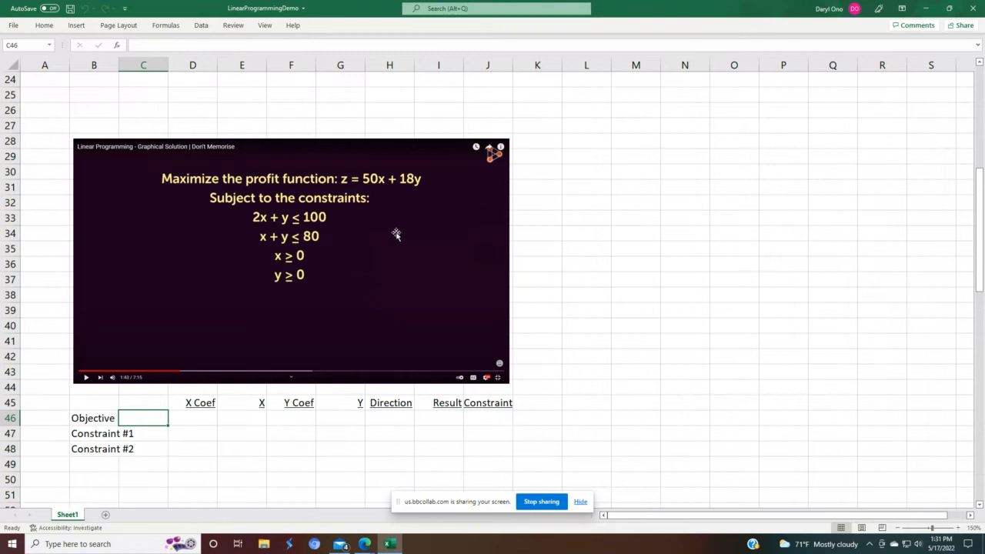
{"action": "type", "text": "M"}
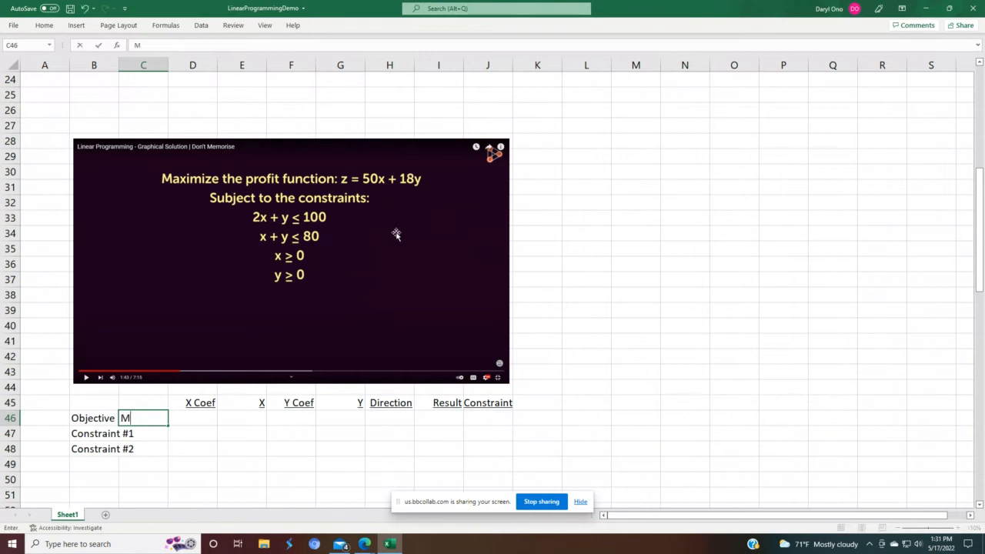
{"action": "type", "text": "aximia"}
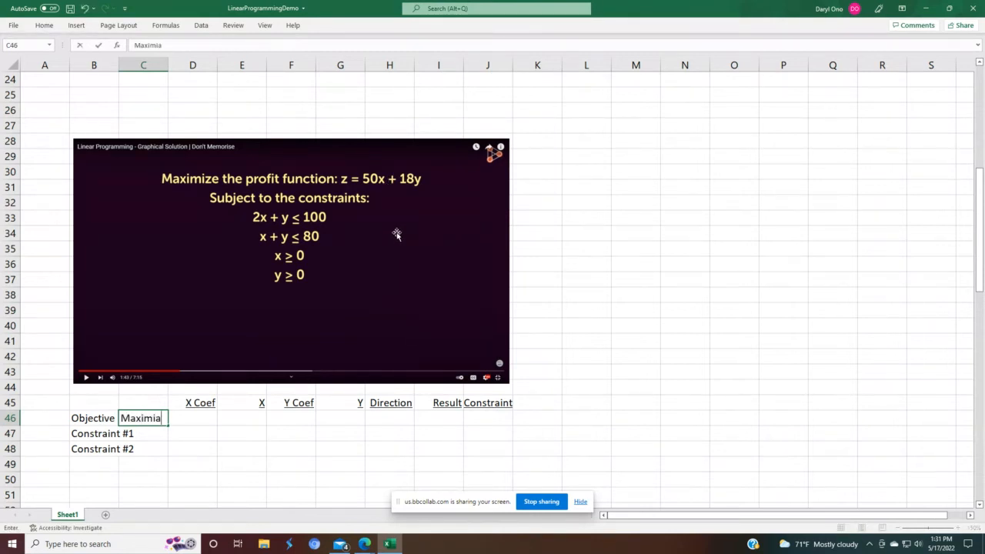
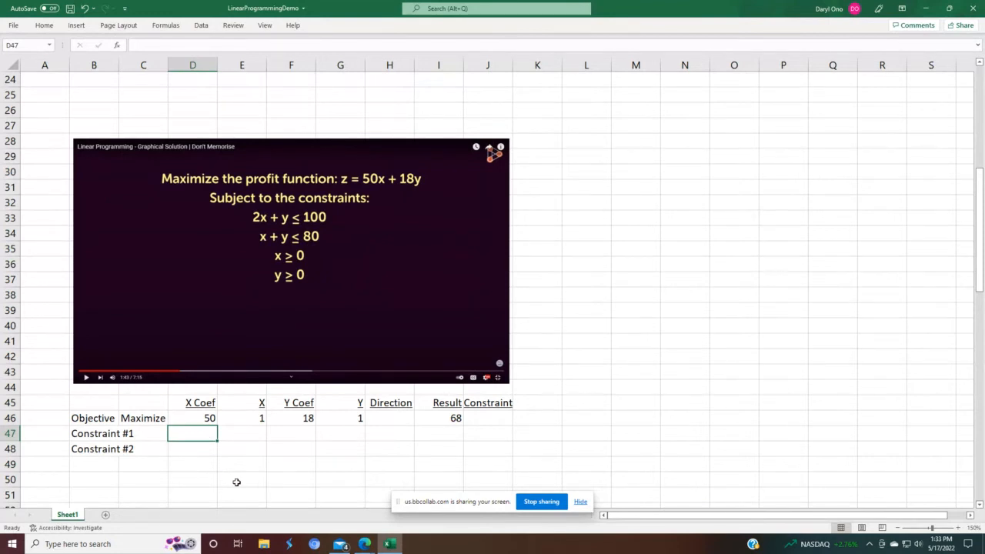
Step: Enter 2 as Constraint #1's X coefficient and link its X cell to the objective row's X value
{"action": "type", "text": "2"}
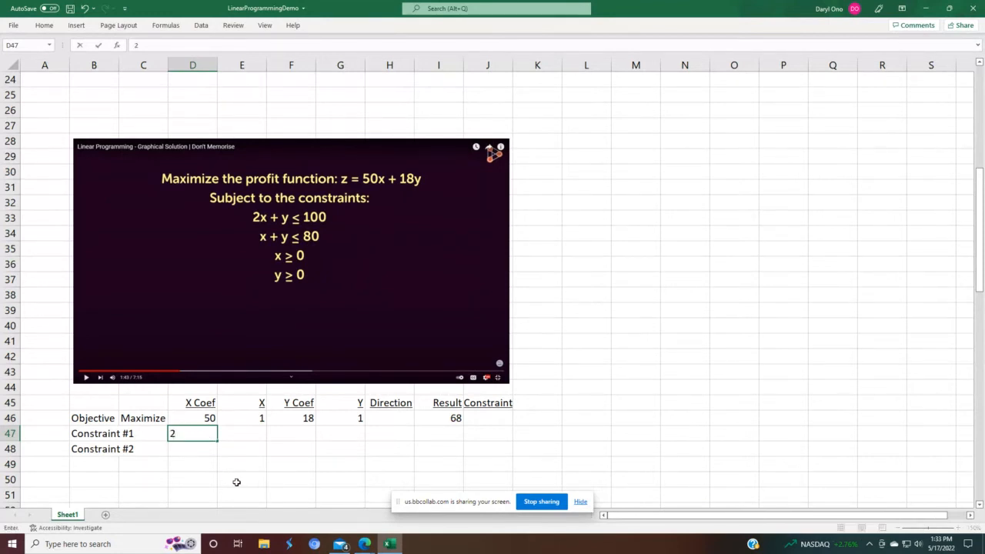
{"action": "key", "text": "Return"}
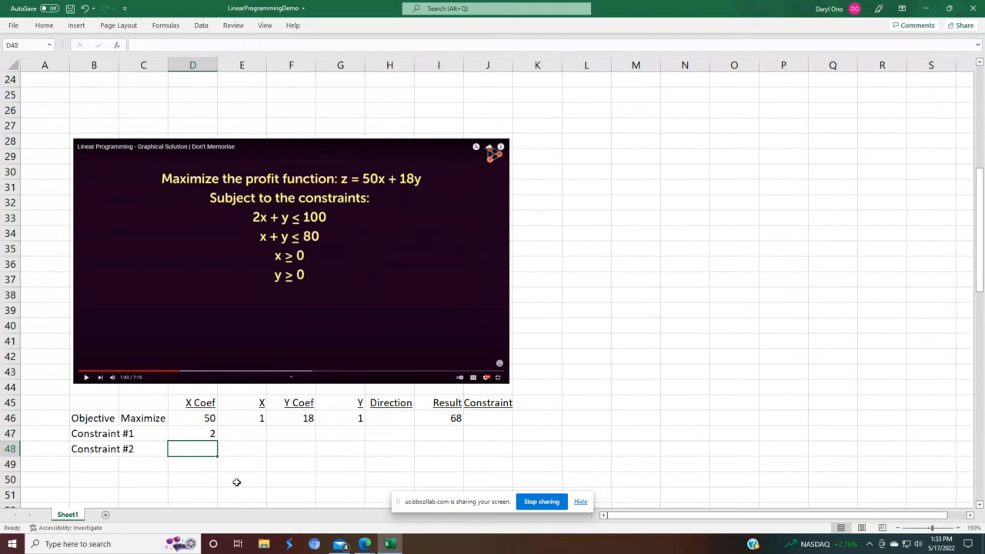
{"action": "left_click", "coordinate": [246, 432]}
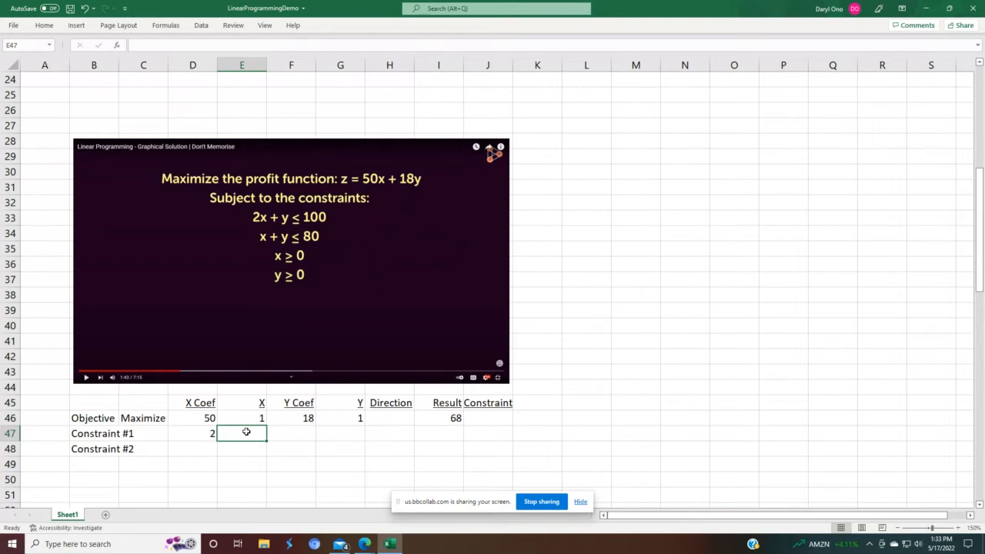
{"action": "type", "text": "="}
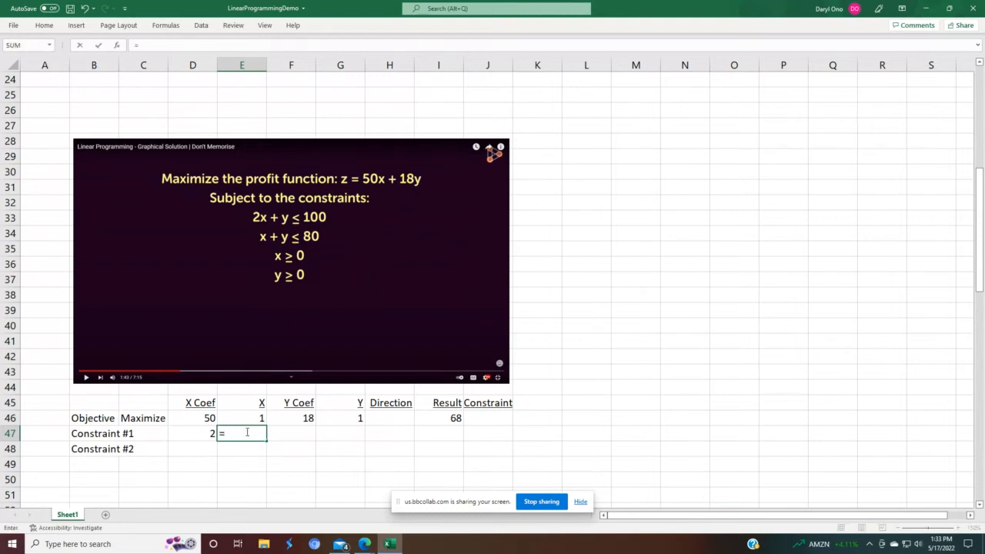
{"action": "key", "text": "Up"}
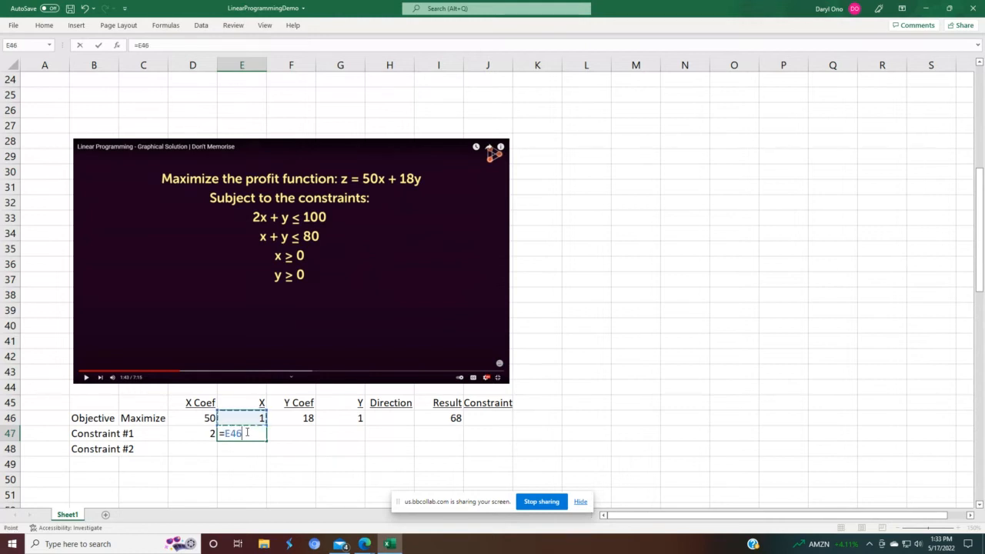
{"action": "key", "text": "Return"}
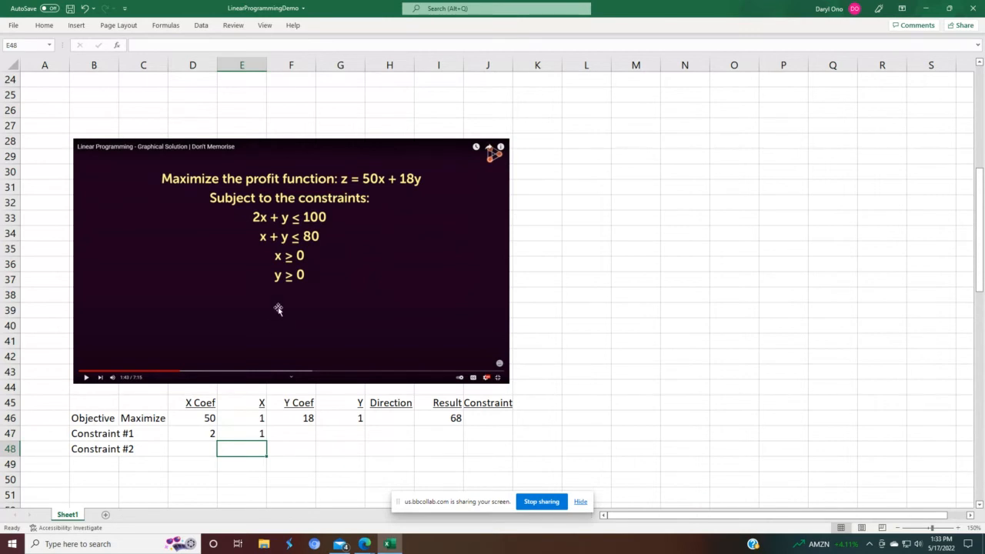
Step: Enter 1 as Constraint #1's Y coefficient and link its Y cell to the objective row's Y value
{"action": "left_click", "coordinate": [309, 434]}
{"action": "type", "text": "1"}
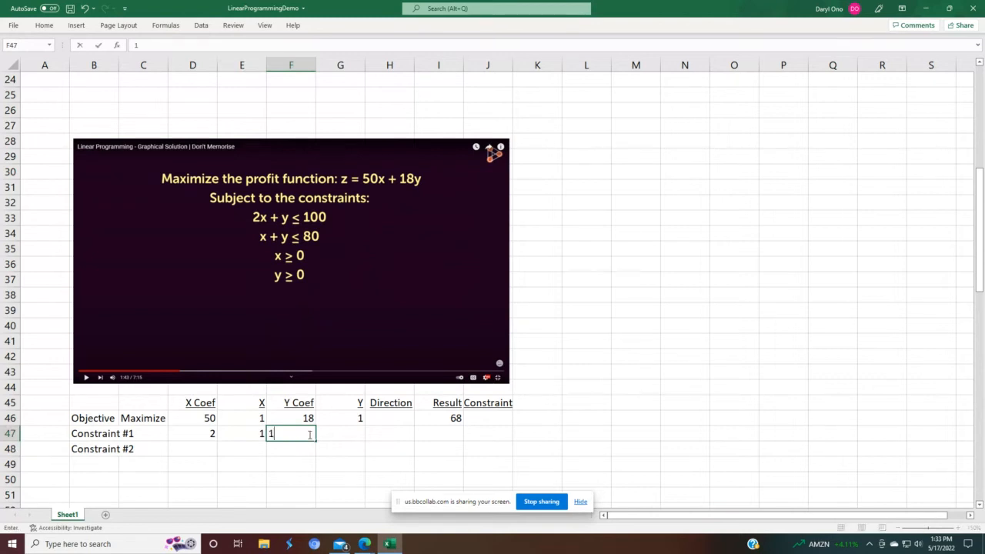
{"action": "key", "text": "Return"}
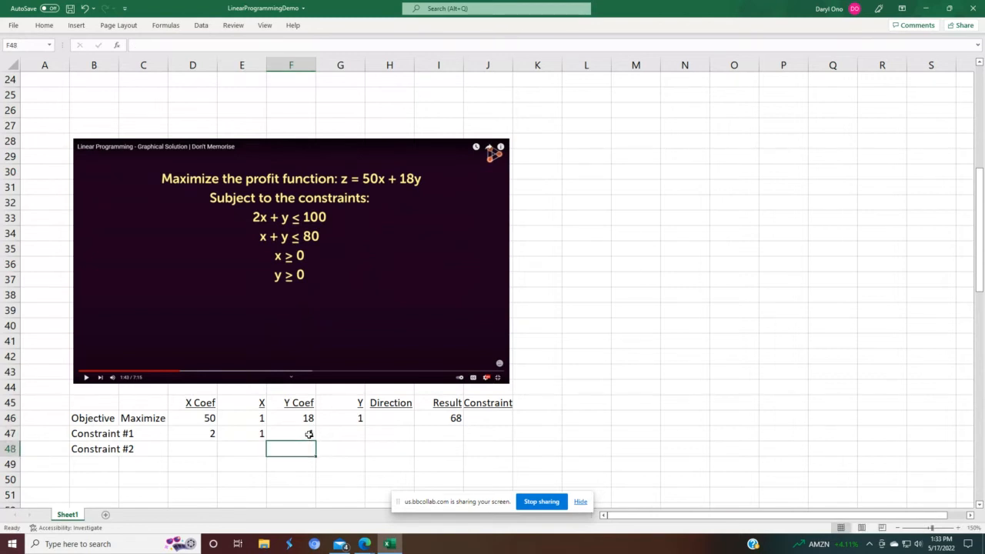
{"action": "left_click", "coordinate": [309, 434]}
{"action": "key", "text": "Right"}
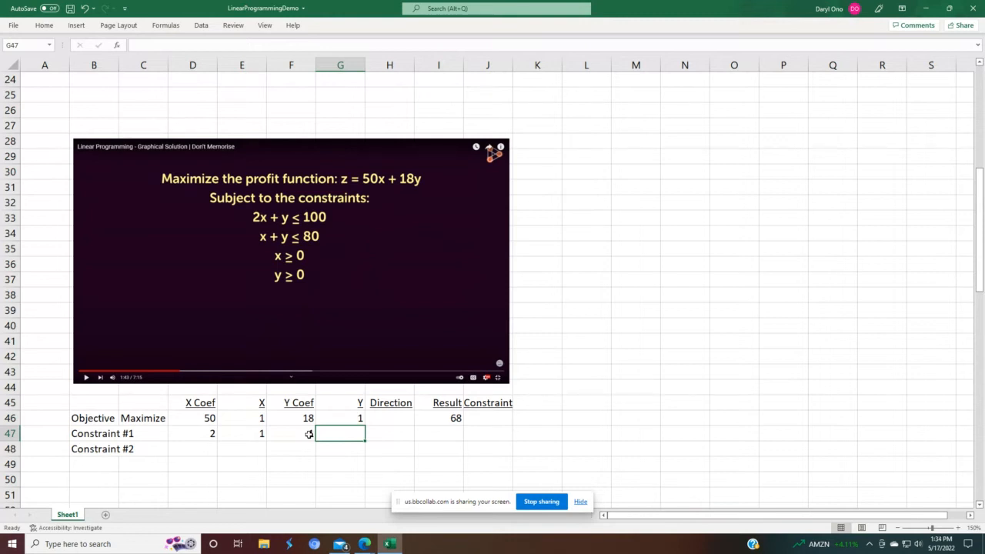
{"action": "type", "text": "="}
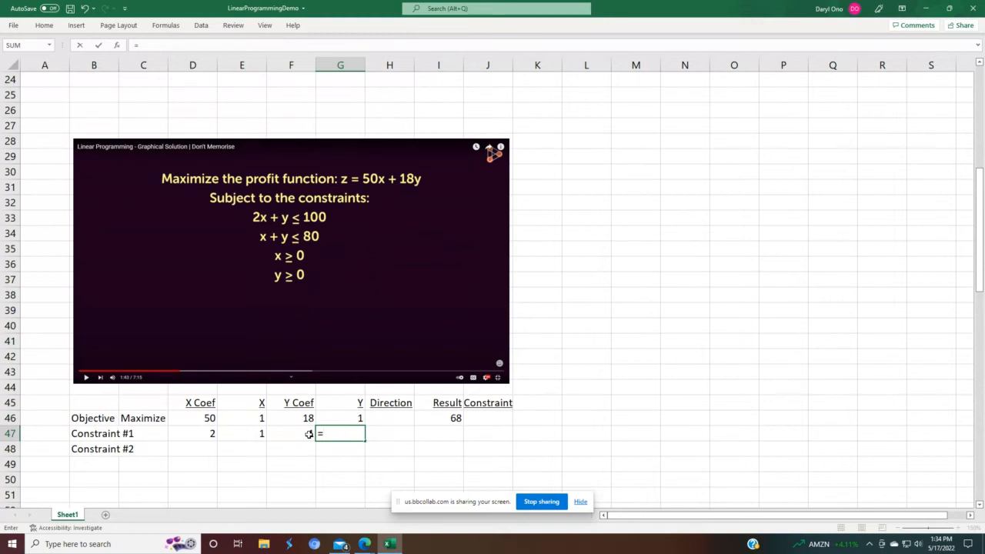
{"action": "key", "text": "Up"}
{"action": "key", "text": "Return"}
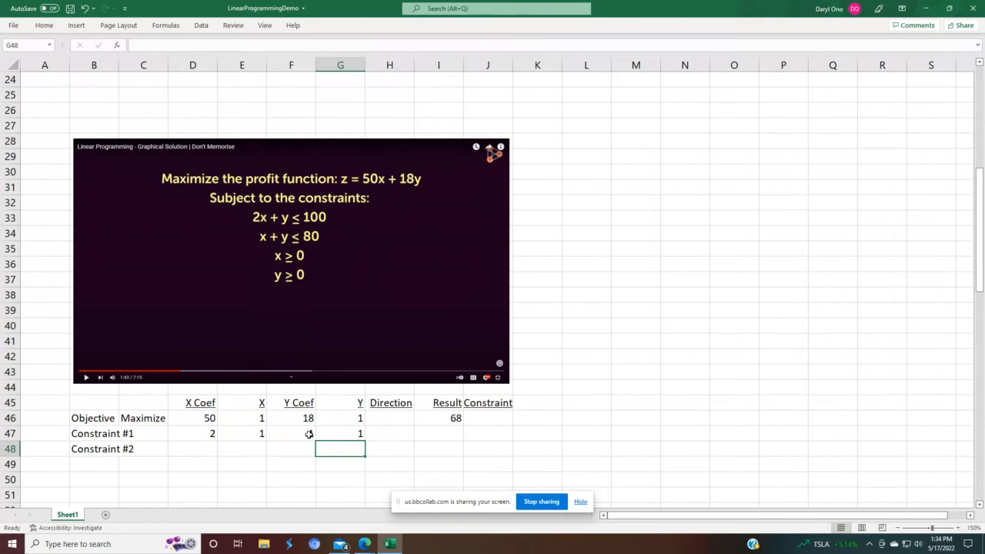
Step: Copy the ≤ direction symbol from the first model's constraint row into Constraint #1's Direction cell
{"action": "scroll", "coordinate": [309, 431], "scroll_direction": "up", "scroll_amount": 4}
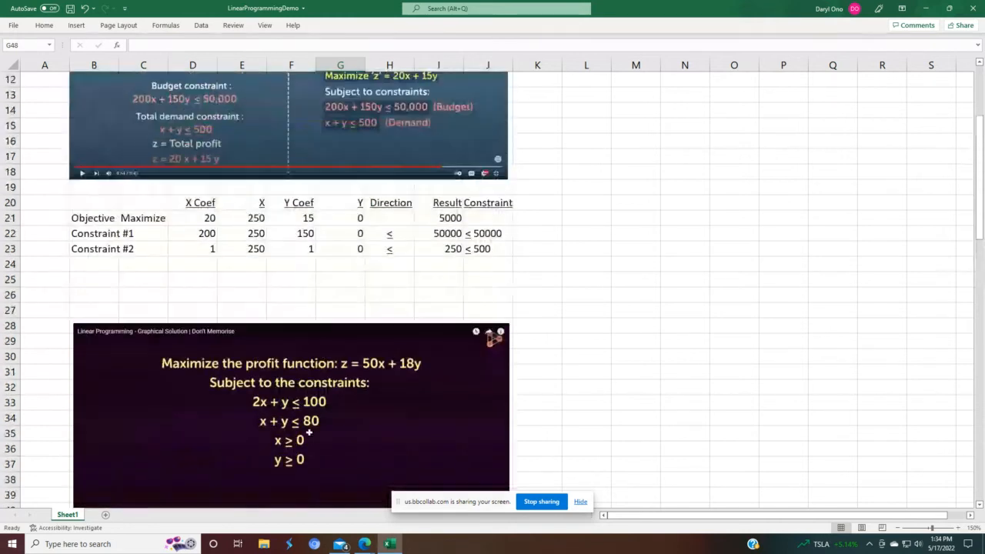
{"action": "left_click", "coordinate": [382, 244]}
{"action": "right_click", "coordinate": [374, 248]}
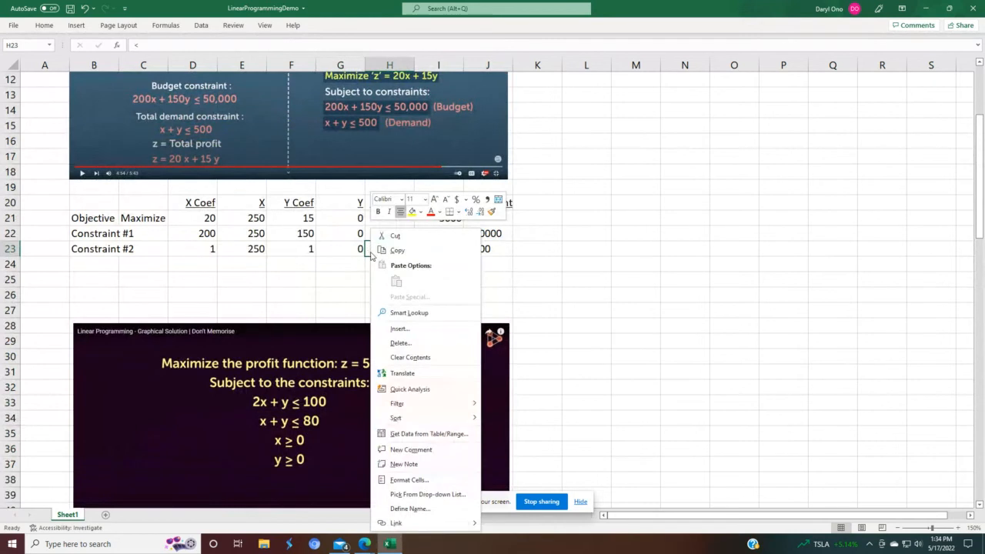
{"action": "left_click", "coordinate": [397, 251]}
{"action": "scroll", "coordinate": [574, 403], "scroll_direction": "down", "scroll_amount": 4}
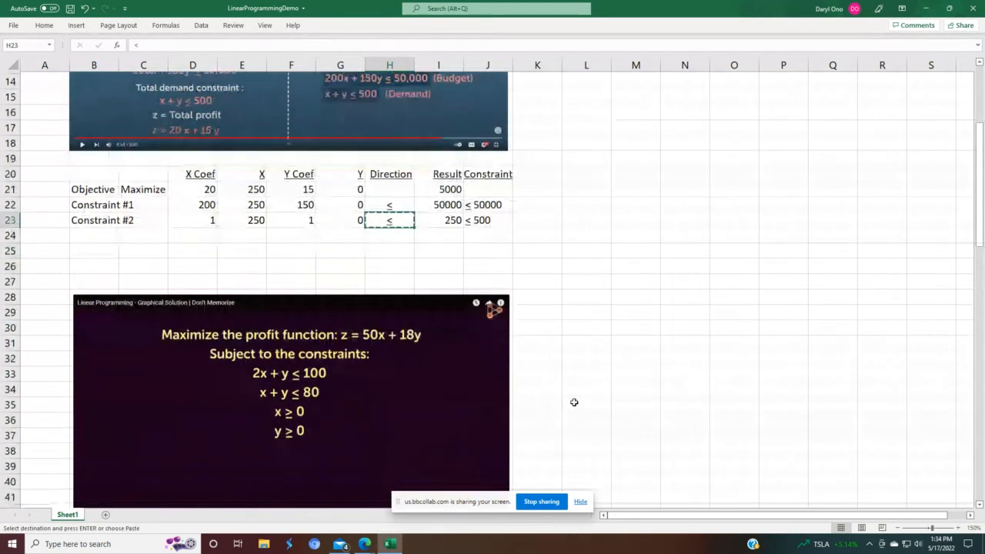
{"action": "left_click", "coordinate": [391, 433]}
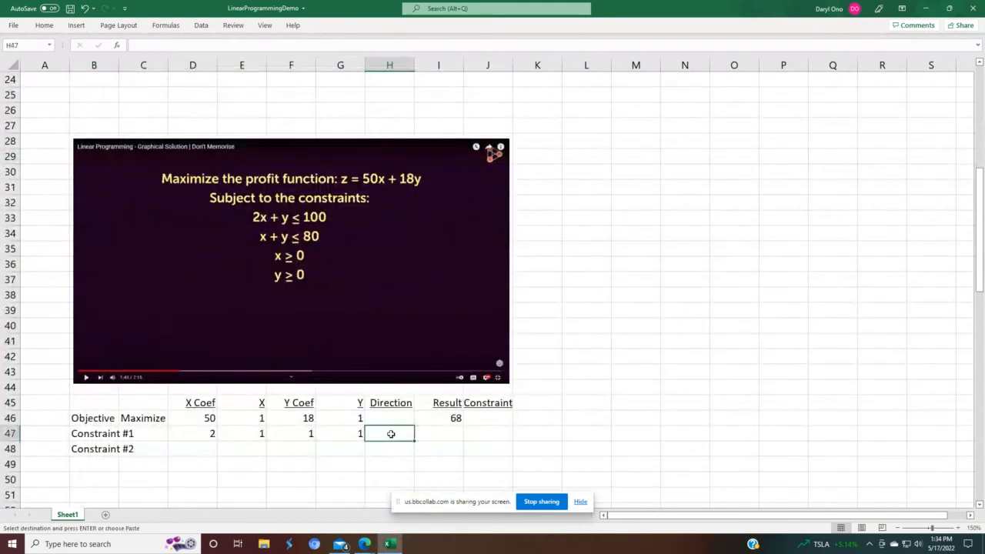
{"action": "type", "text": "≤"}
Step: Fill the objective's Result formula down into Constraint #1's Result cell
{"action": "left_click", "coordinate": [442, 422]}
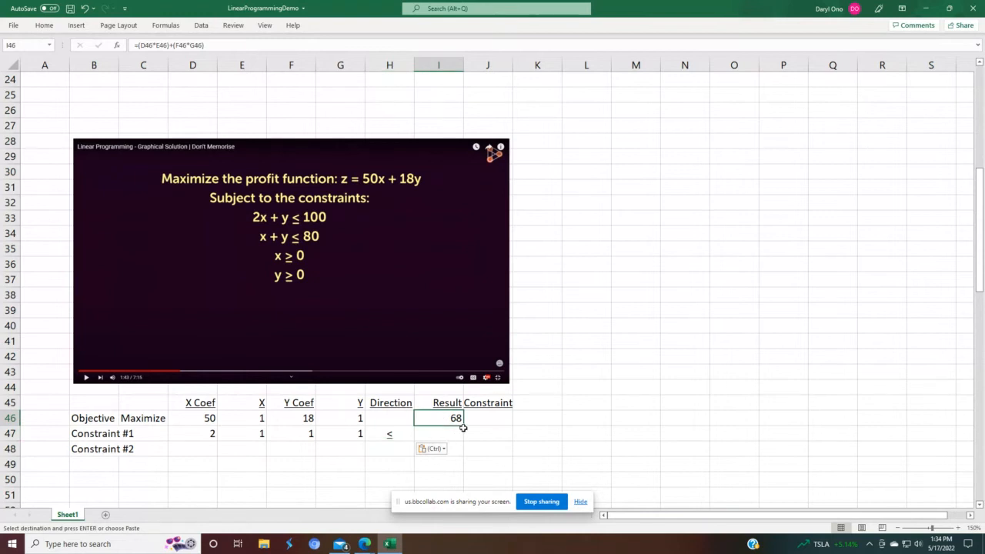
{"action": "left_click_drag", "start_coordinate": [464, 429], "coordinate": [463, 440]}
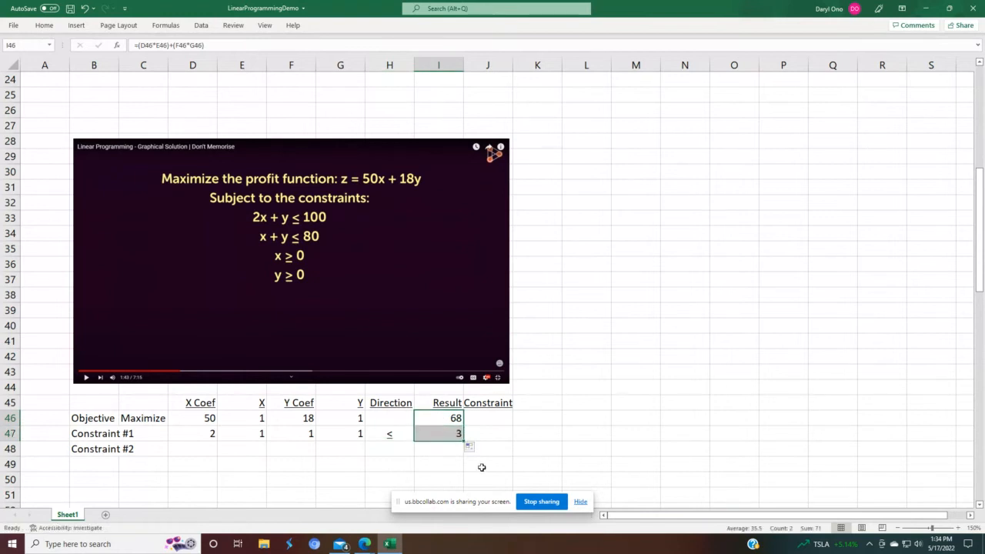
{"action": "left_click", "coordinate": [530, 461]}
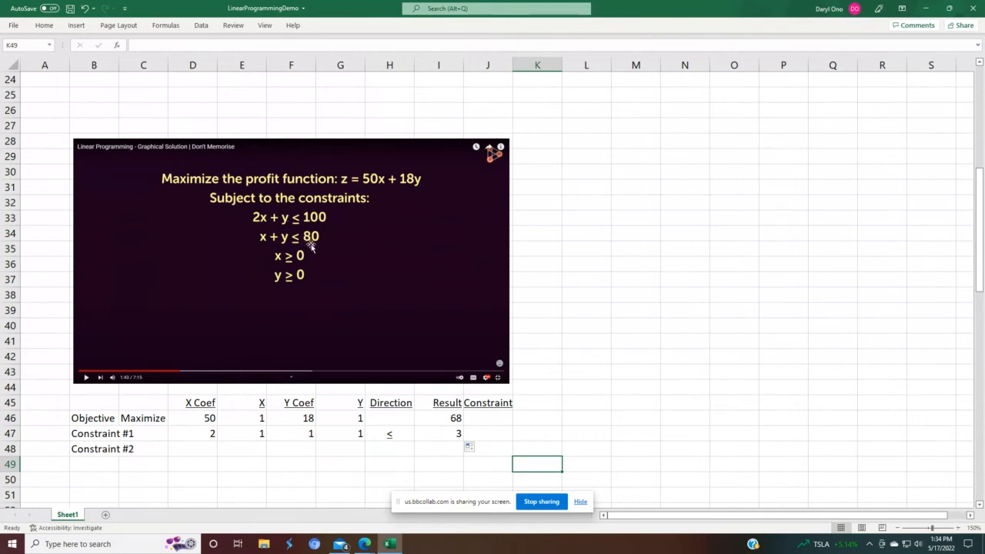
Step: Copy the first model's constraint limit into Constraint #1's Constraint cell and edit it to read ≤ 100
{"action": "scroll", "coordinate": [311, 246], "scroll_direction": "up", "scroll_amount": 2}
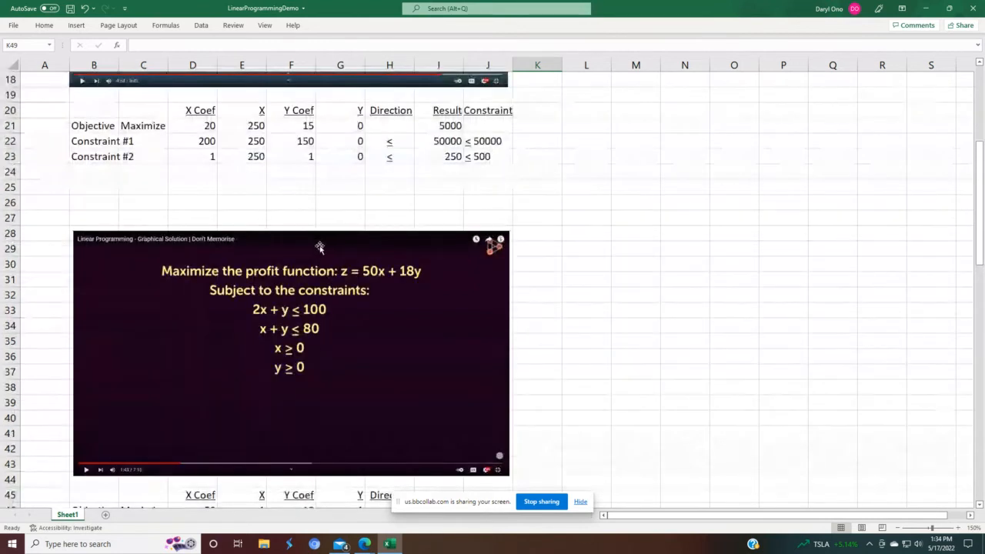
{"action": "left_click", "coordinate": [471, 158]}
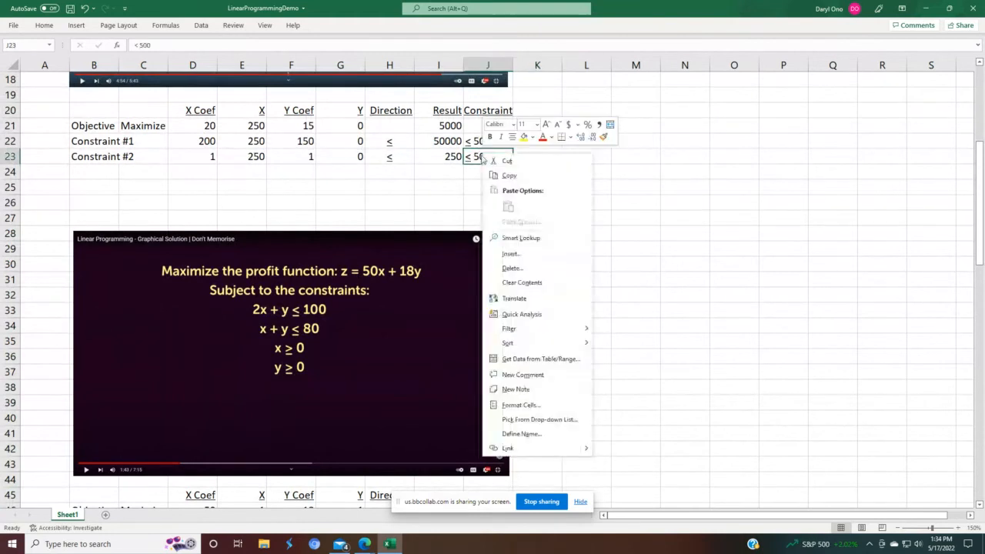
{"action": "right_click", "coordinate": [482, 152]}
{"action": "left_click", "coordinate": [510, 177]}
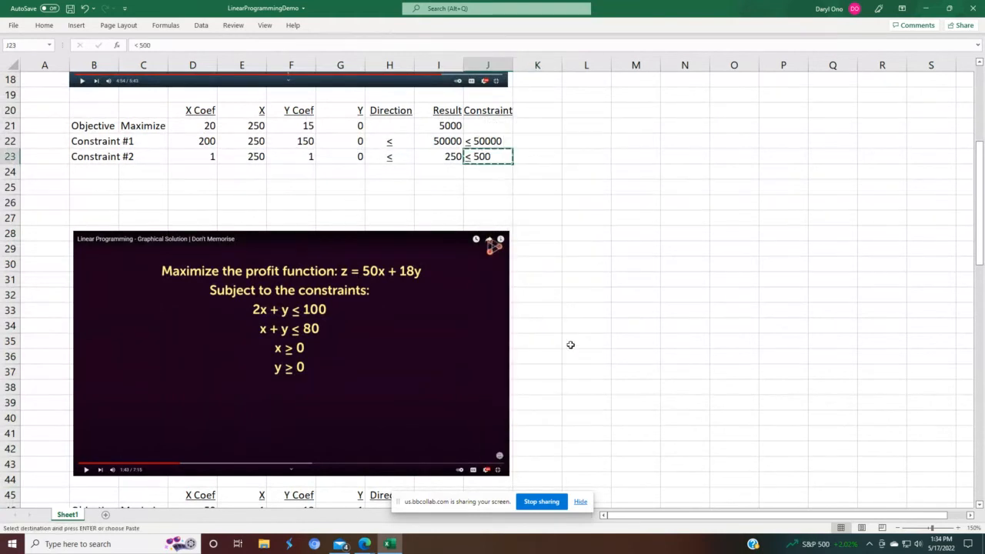
{"action": "scroll", "coordinate": [569, 345], "scroll_direction": "down", "scroll_amount": 3}
{"action": "left_click", "coordinate": [489, 390]}
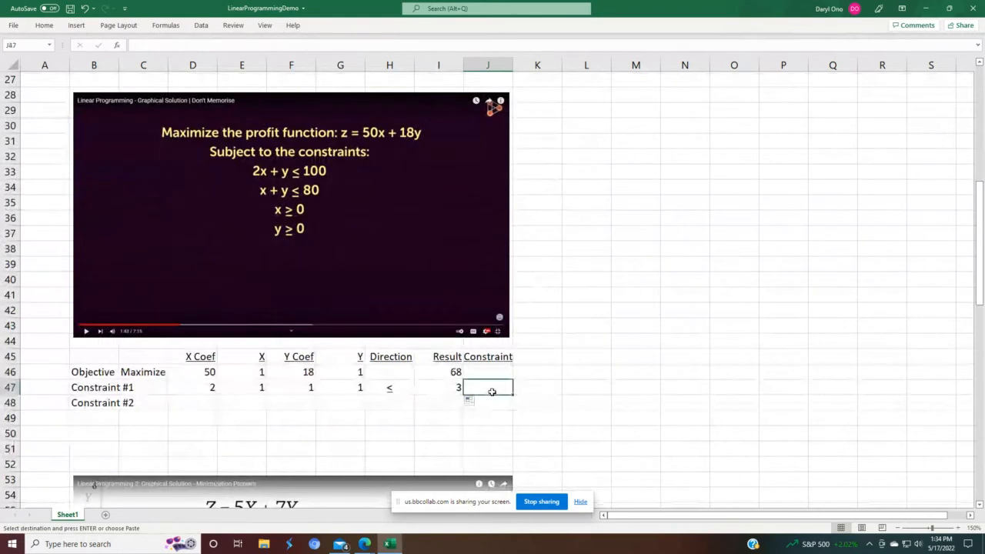
{"action": "key", "text": "ctrl+v"}
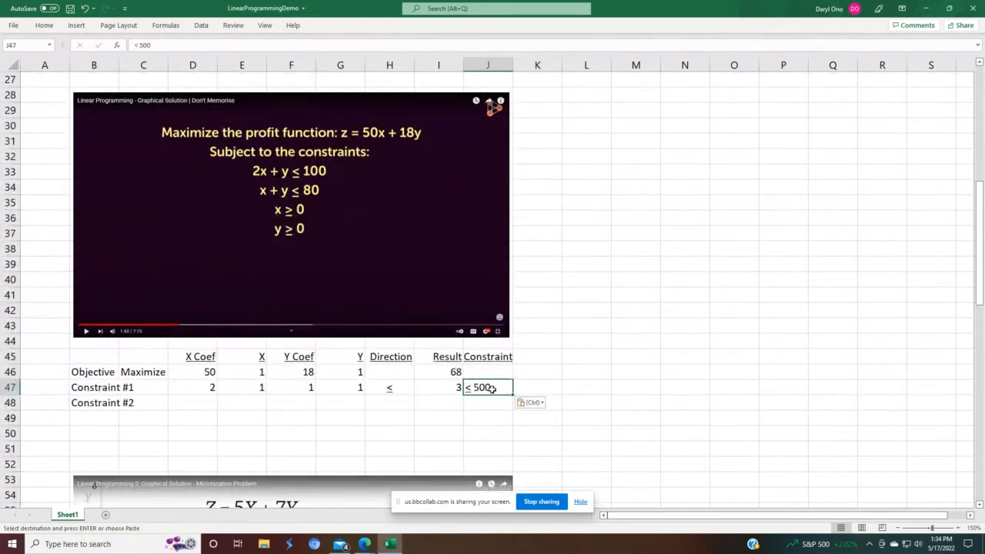
{"action": "double_click", "coordinate": [491, 388]}
{"action": "key", "text": "Left"}
{"action": "key", "text": "Left"}
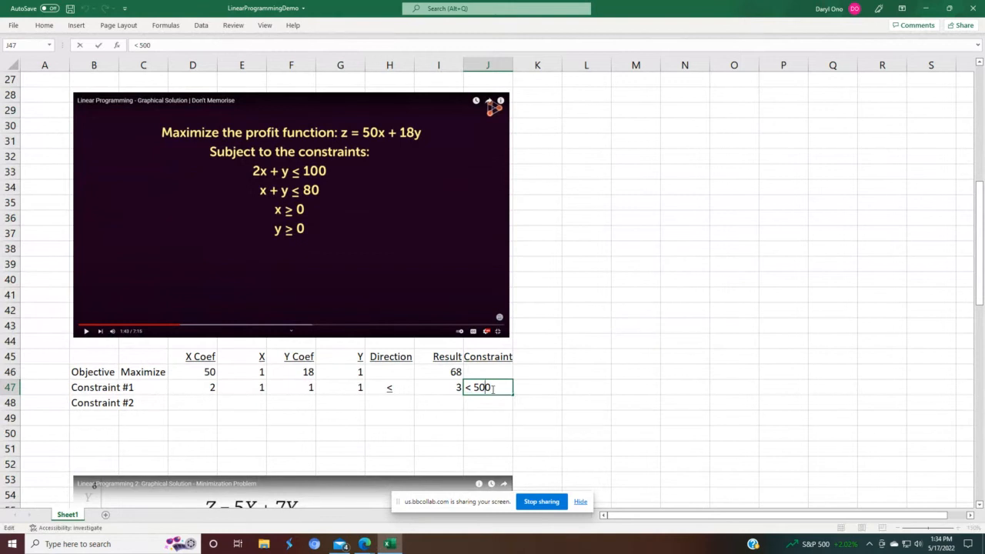
{"action": "key", "text": "BackSpace"}
{"action": "type", "text": "1"}
{"action": "key", "text": "Return"}
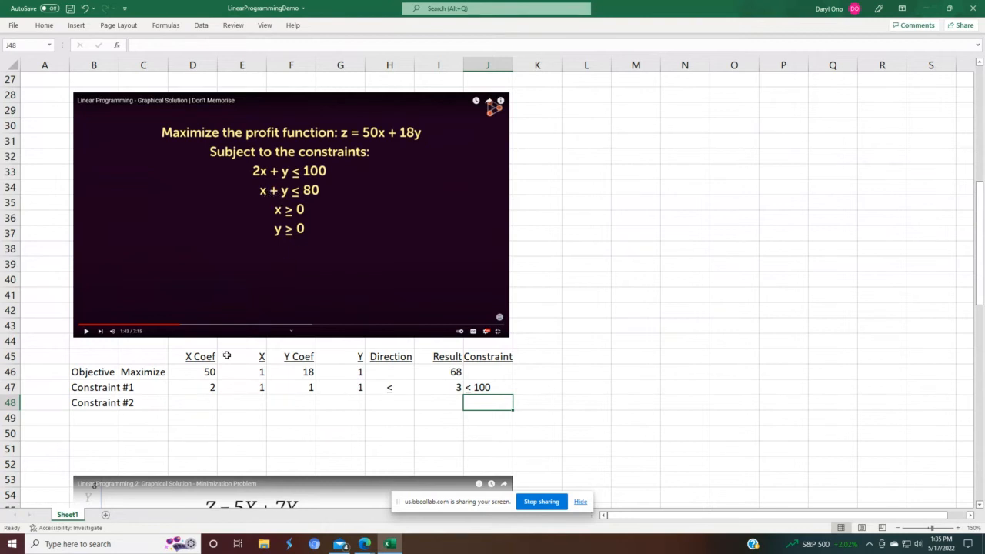
Step: Enter 1 as Constraint #2's X coefficient and link its X cell to Constraint #1's X value
{"action": "left_click", "coordinate": [208, 402]}
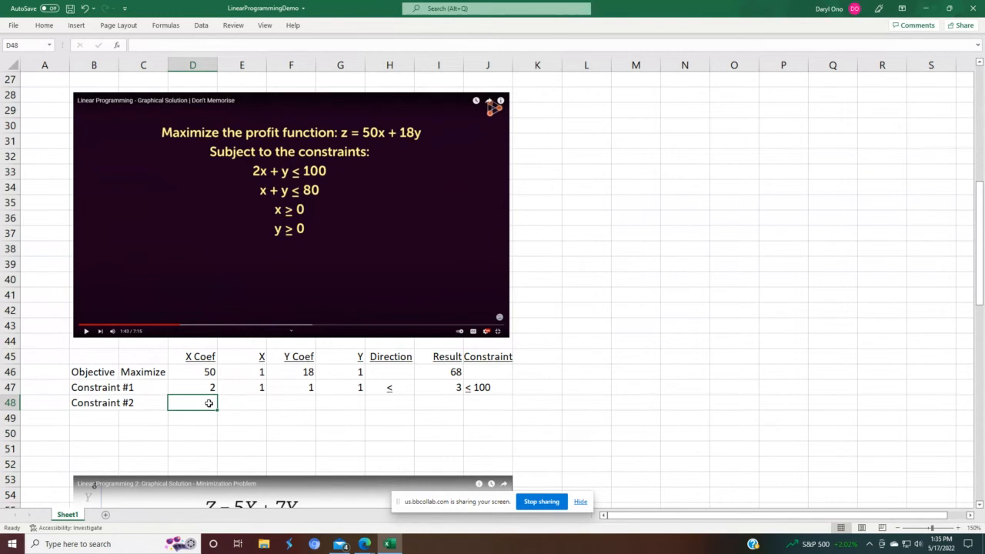
{"action": "type", "text": "1"}
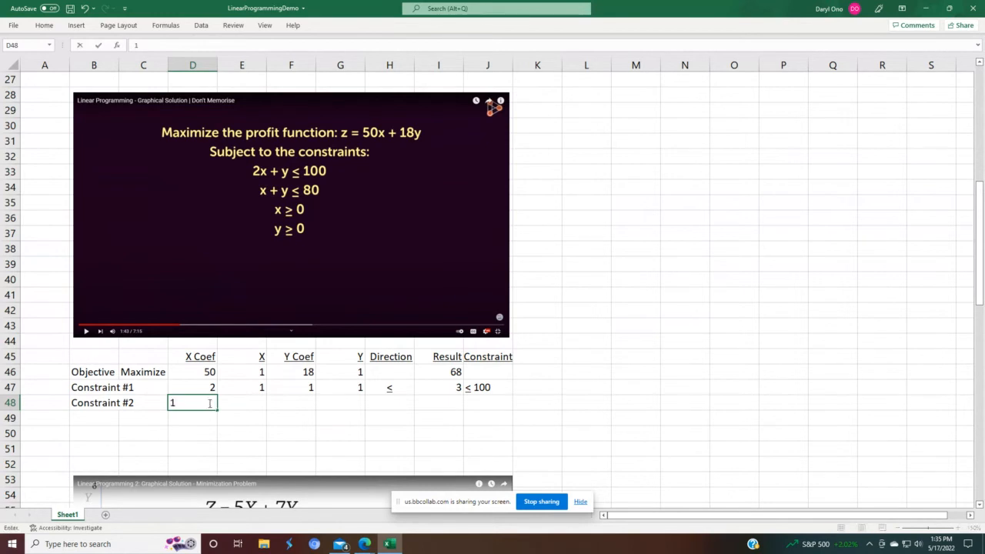
{"action": "key", "text": "Return"}
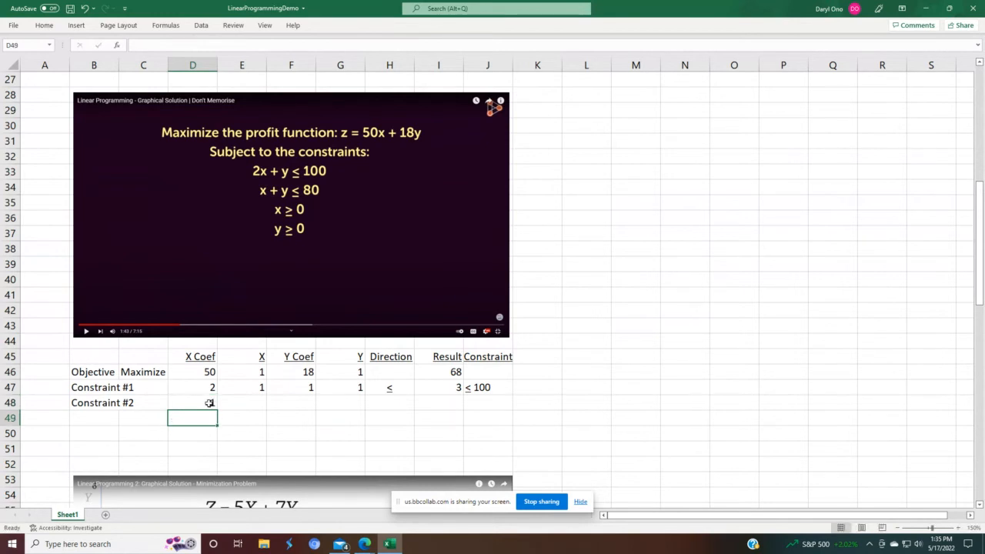
{"action": "left_click", "coordinate": [259, 403]}
{"action": "type", "text": "="}
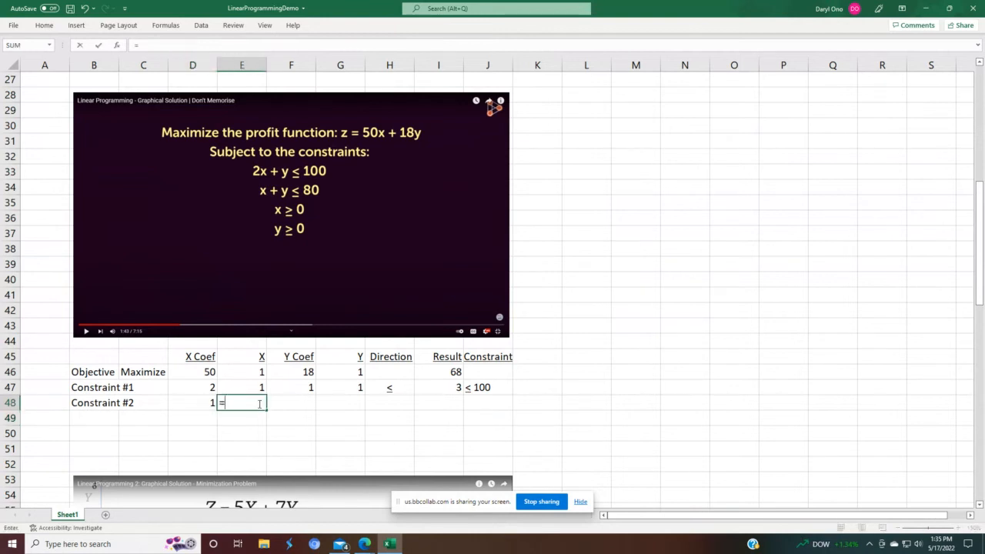
{"action": "key", "text": "Up"}
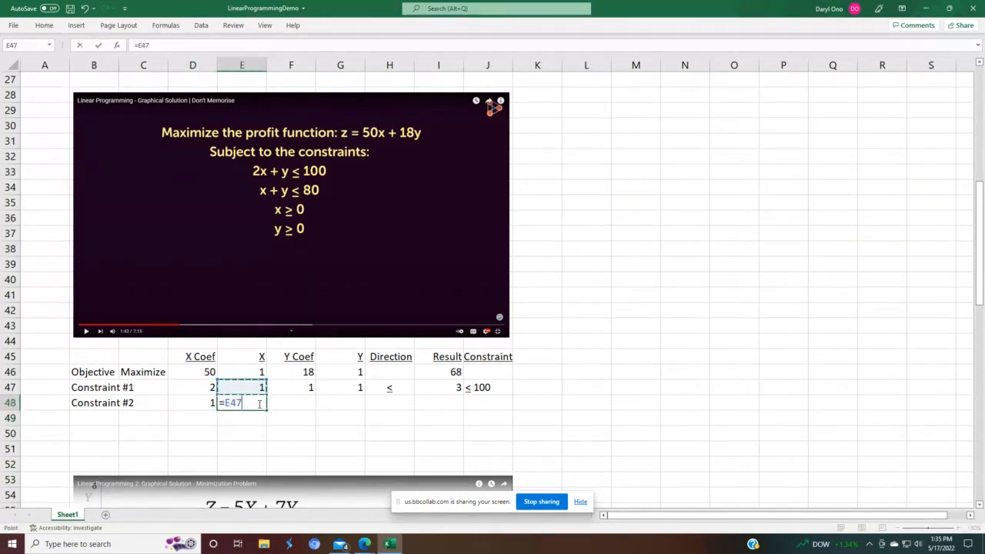
{"action": "key", "text": "Return"}
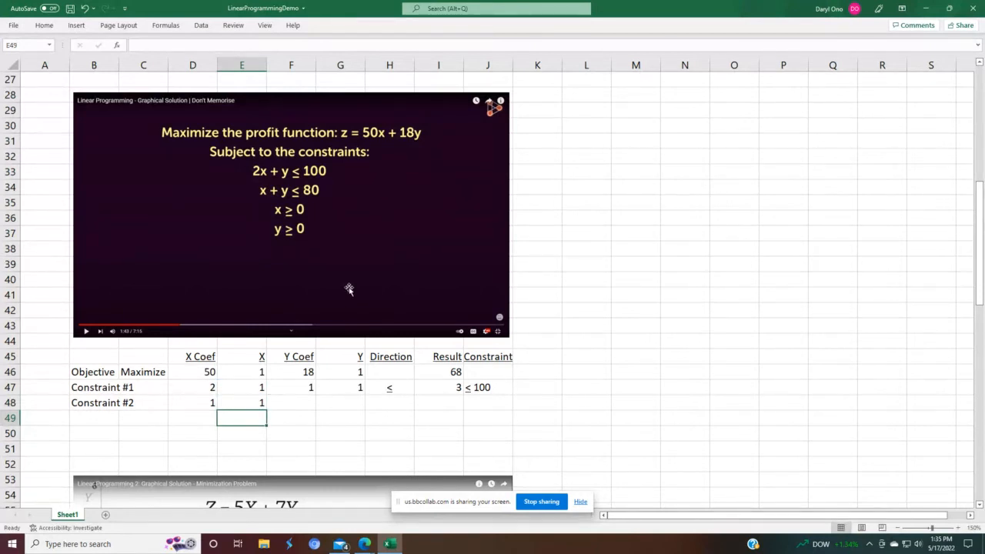
Step: Enter 1 as Constraint #2's Y coefficient and link its Y cell to Constraint #1's Y value
{"action": "left_click", "coordinate": [298, 400]}
{"action": "type", "text": "1"}
{"action": "key", "text": "Return"}
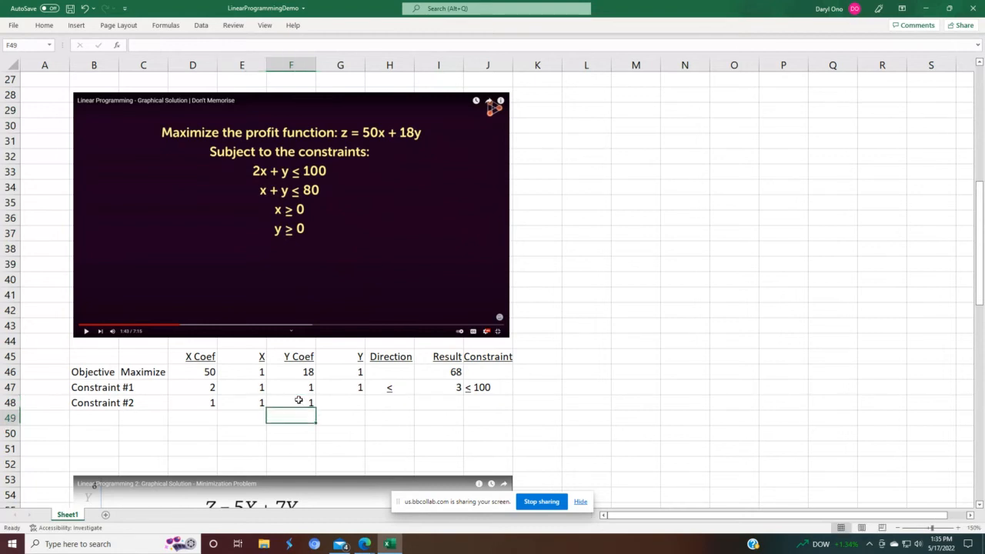
{"action": "left_click", "coordinate": [345, 403]}
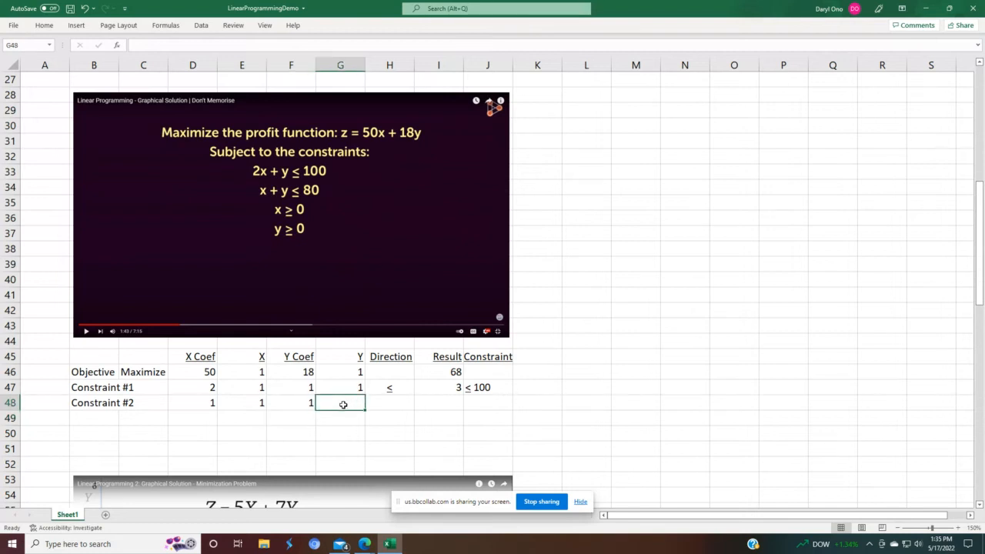
{"action": "type", "text": "="}
{"action": "key", "text": "Up"}
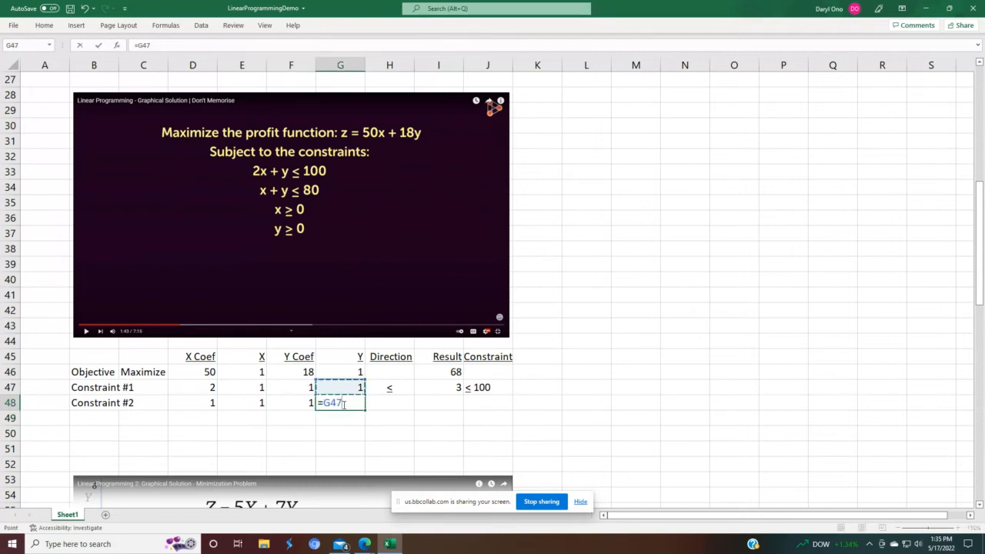
{"action": "key", "text": "Return"}
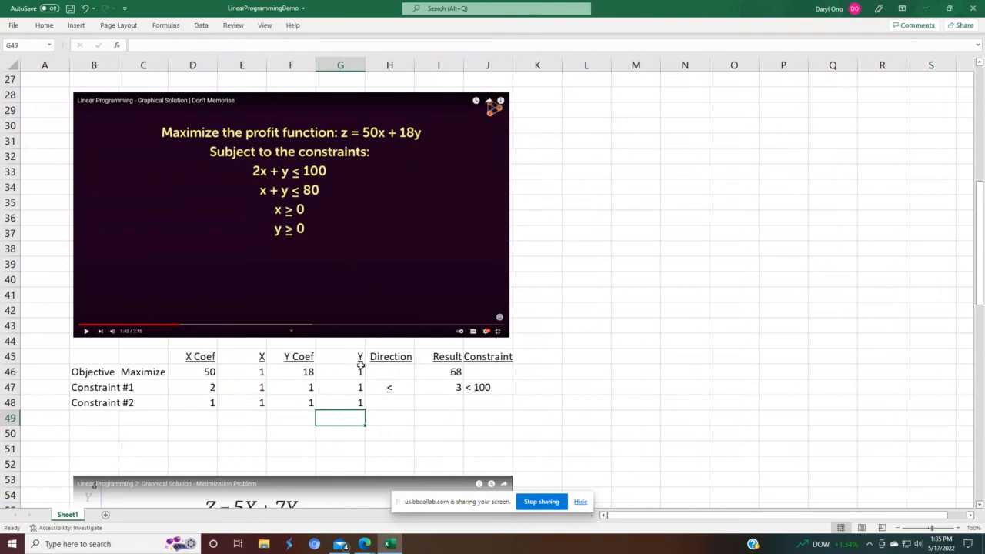
Step: Fill the ≤ direction down from Constraint #1 into Constraint #2's Direction cell
{"action": "left_click", "coordinate": [391, 388]}
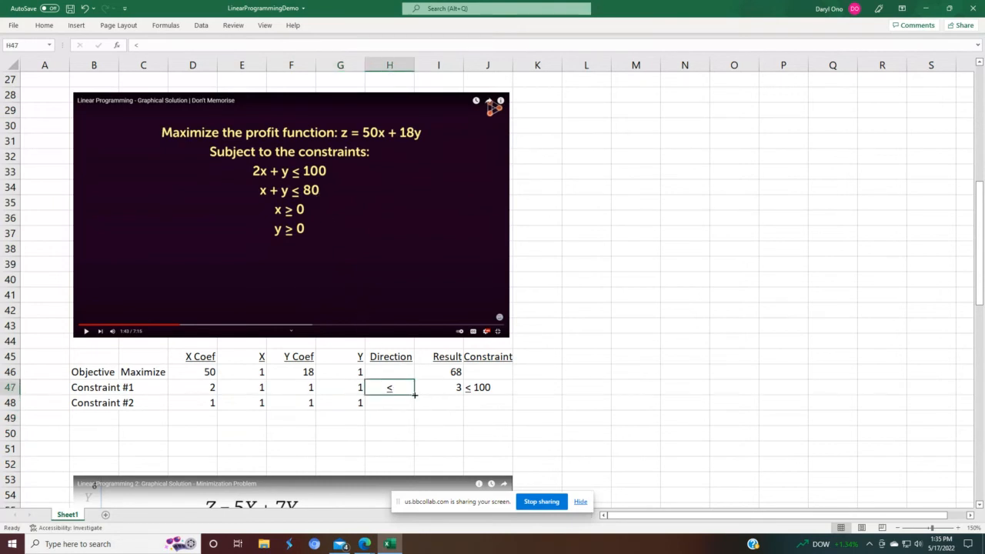
{"action": "left_click_drag", "start_coordinate": [415, 398], "coordinate": [415, 411]}
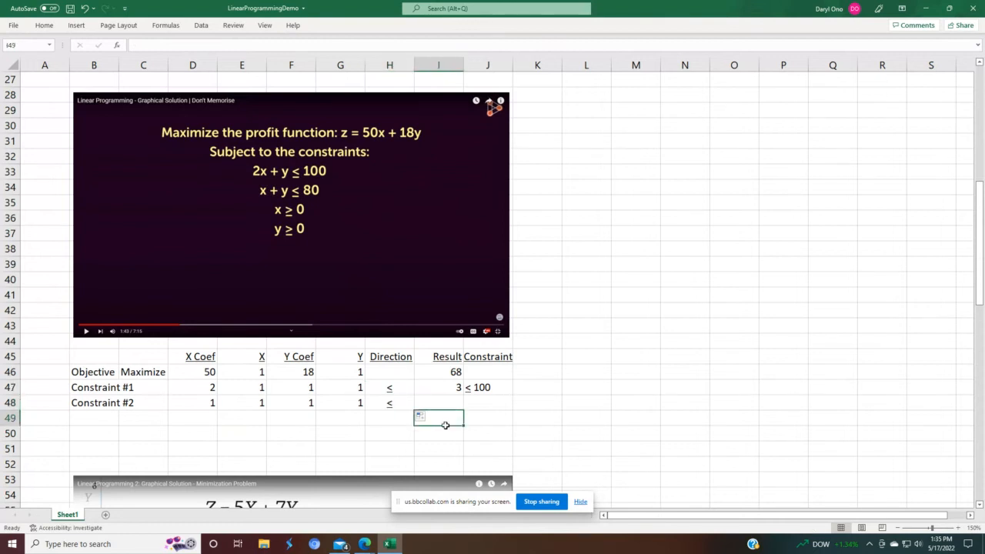
{"action": "left_click", "coordinate": [445, 423]}
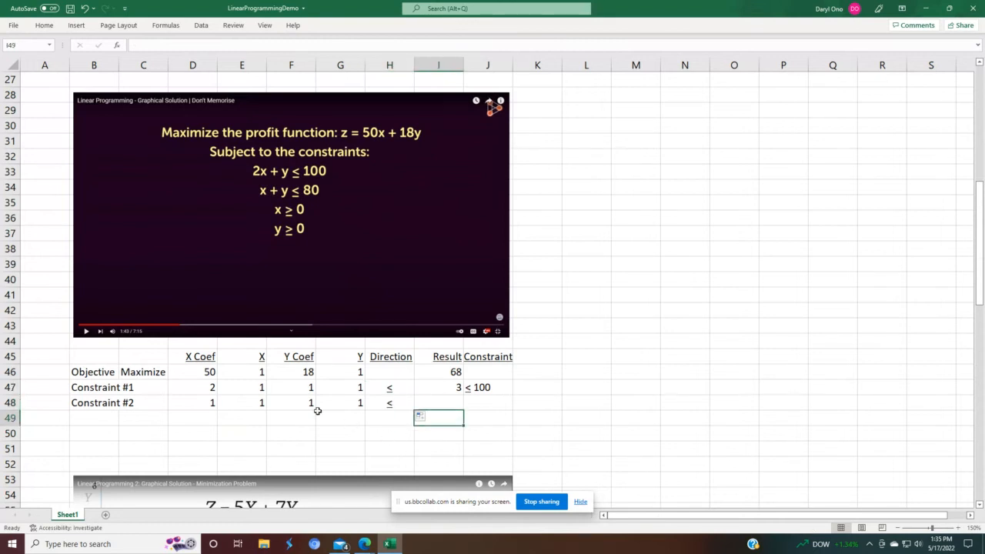
Step: Fill Constraint #1's Result formula down into Constraint #2's Result cell and inspect the copied formula
{"action": "left_click", "coordinate": [436, 386]}
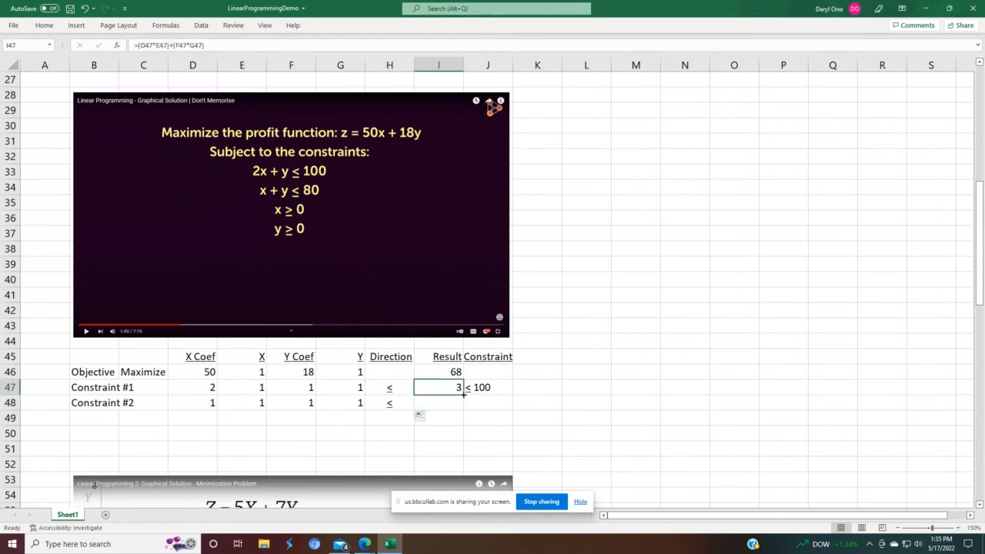
{"action": "left_click_drag", "start_coordinate": [464, 394], "coordinate": [462, 406]}
{"action": "left_click", "coordinate": [470, 416]}
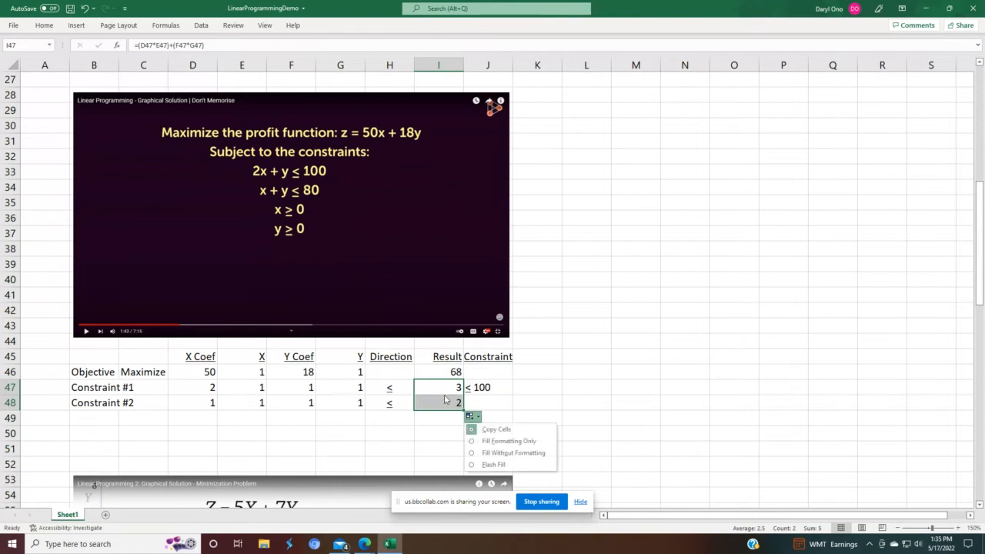
{"action": "left_click", "coordinate": [445, 398]}
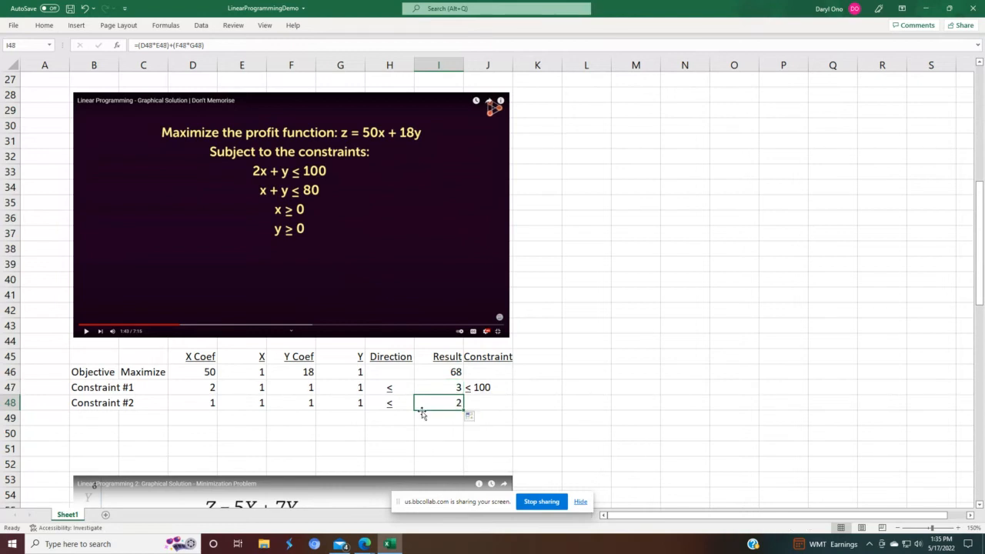
{"action": "double_click", "coordinate": [421, 408]}
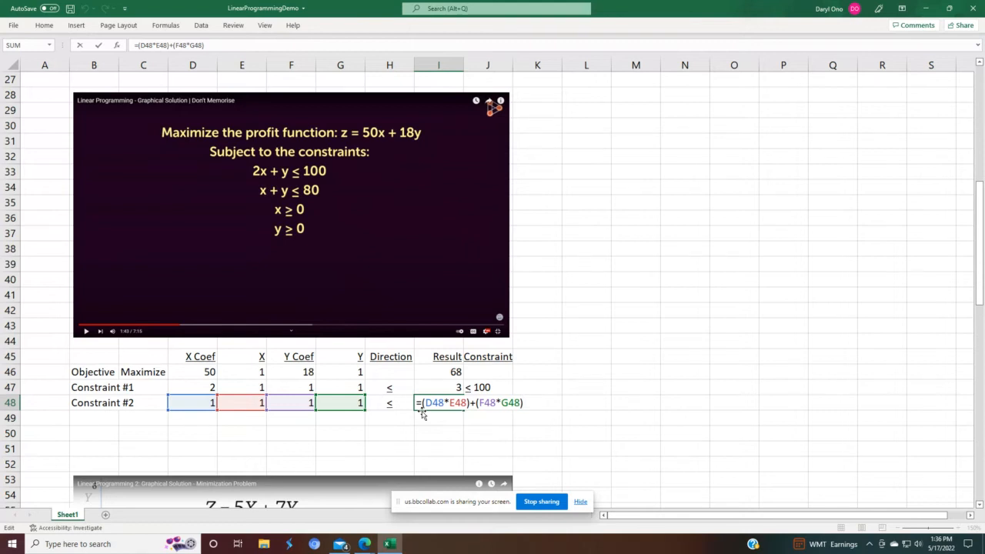
{"action": "key", "text": "Return"}
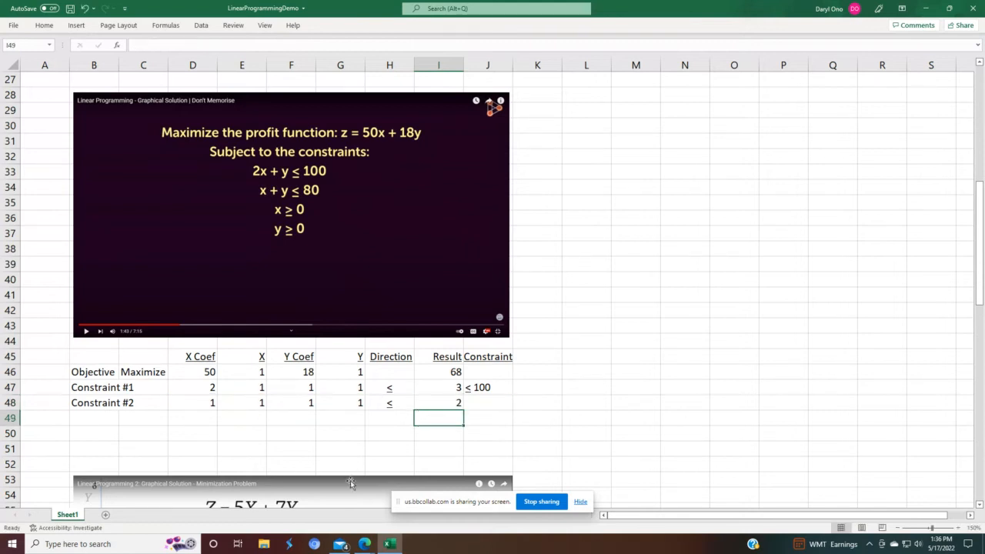
Step: Copy Constraint #1's limit down into Constraint #2's Constraint cell and edit it to read ≤ 80
{"action": "left_click", "coordinate": [486, 384]}
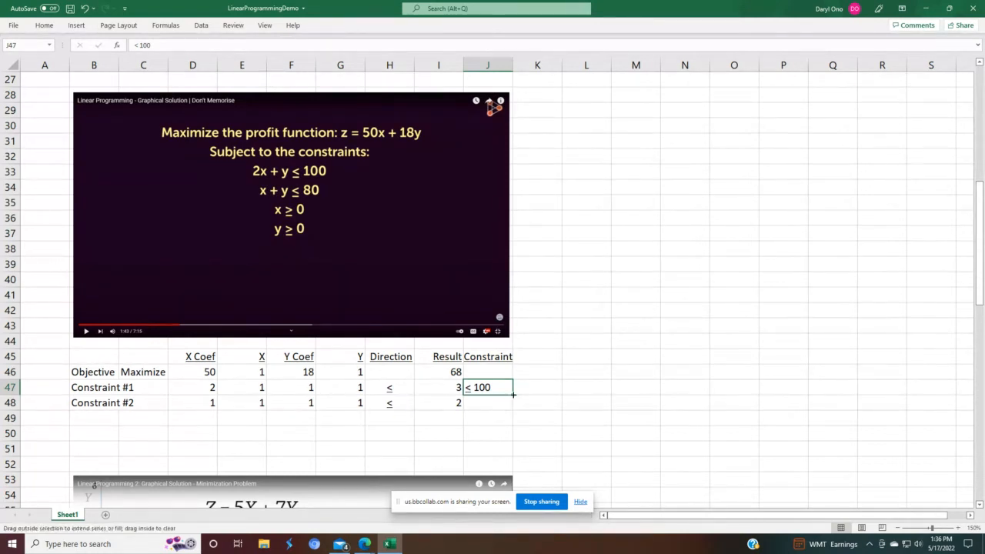
{"action": "left_click_drag", "start_coordinate": [513, 394], "coordinate": [516, 406]}
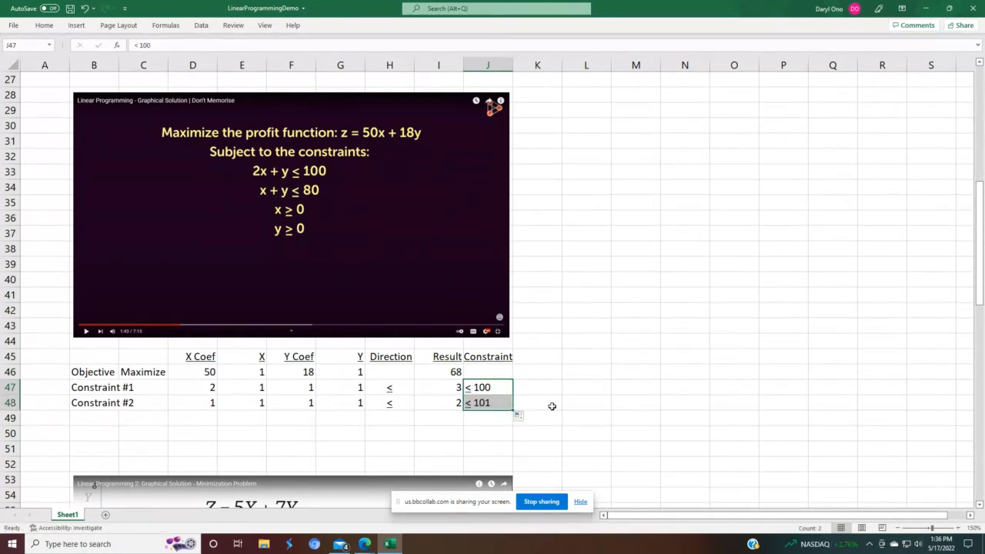
{"action": "left_click", "coordinate": [551, 406]}
{"action": "left_click", "coordinate": [493, 404]}
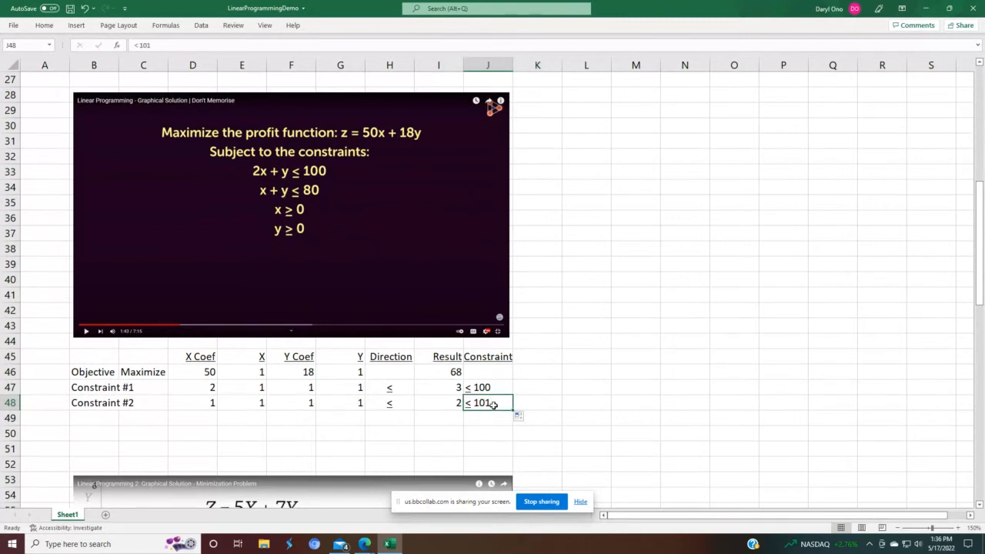
{"action": "double_click", "coordinate": [492, 404]}
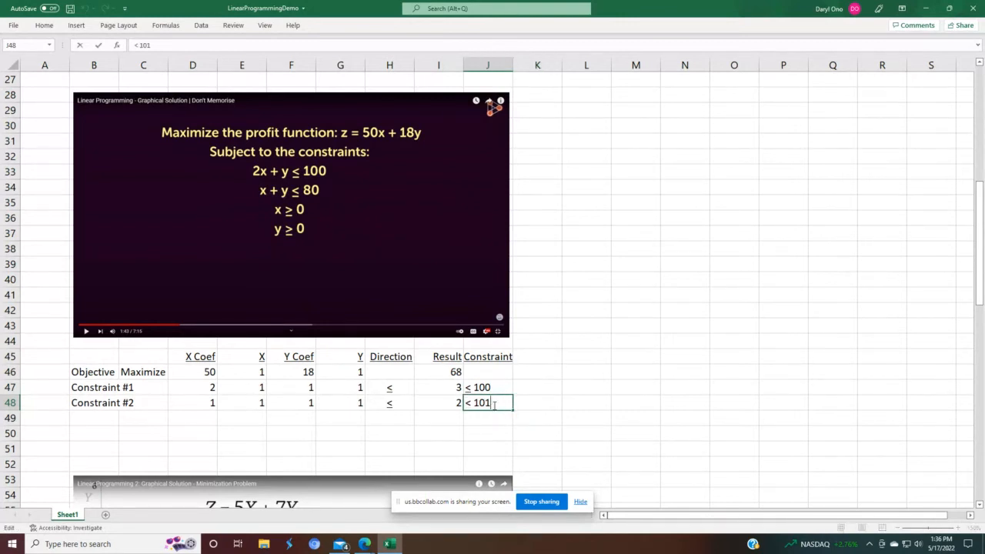
{"action": "key", "text": "BackSpace"}
{"action": "key", "text": "BackSpace"}
{"action": "key", "text": "BackSpace"}
{"action": "type", "text": "80"}
{"action": "key", "text": "Return"}
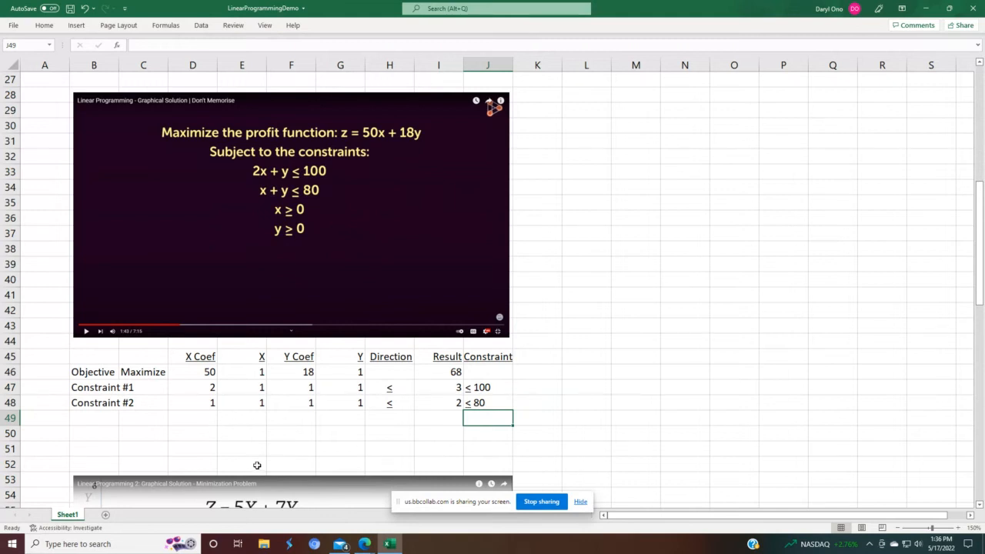
Step: Enter trial values of 5 for X and 10 for Y in the objective row
{"action": "left_click", "coordinate": [246, 369]}
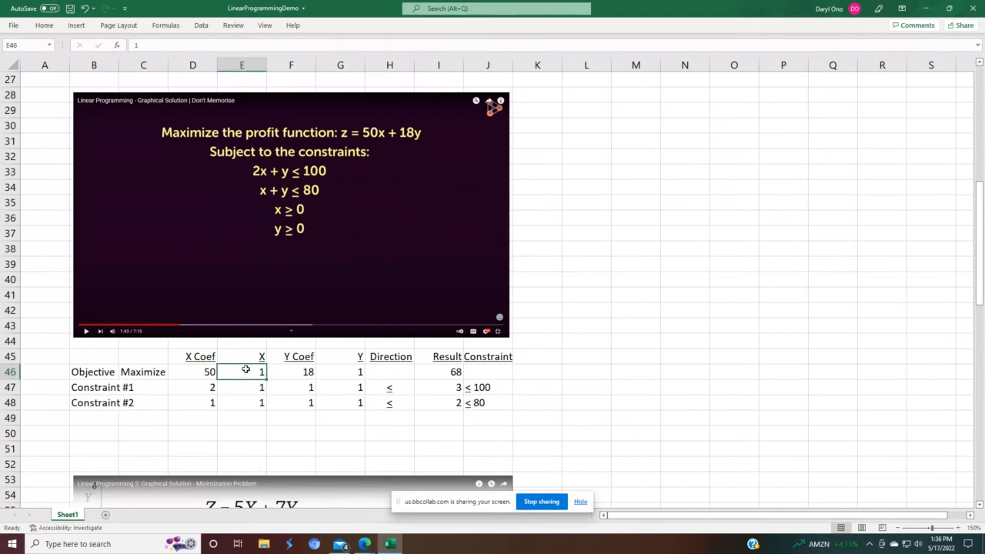
{"action": "type", "text": "5"}
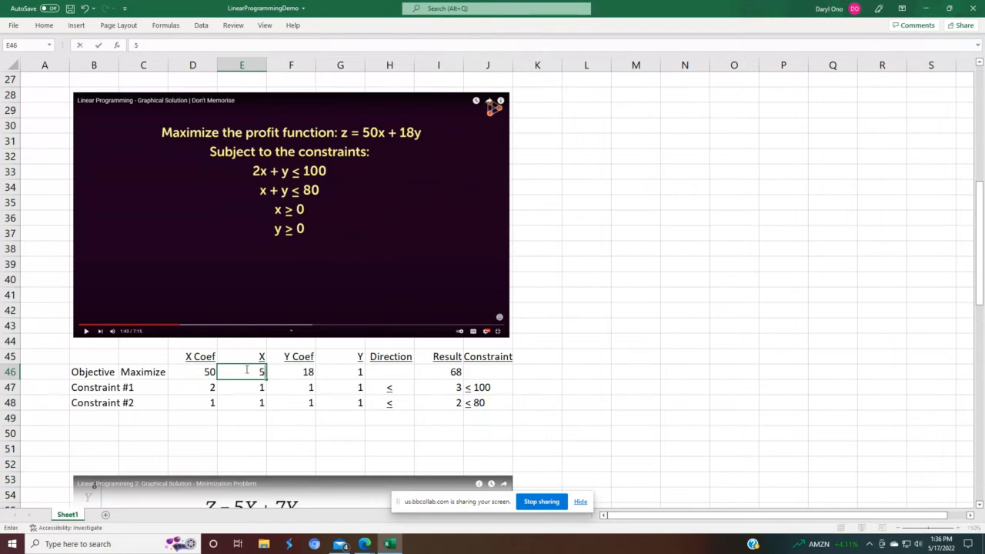
{"action": "key", "text": "Return"}
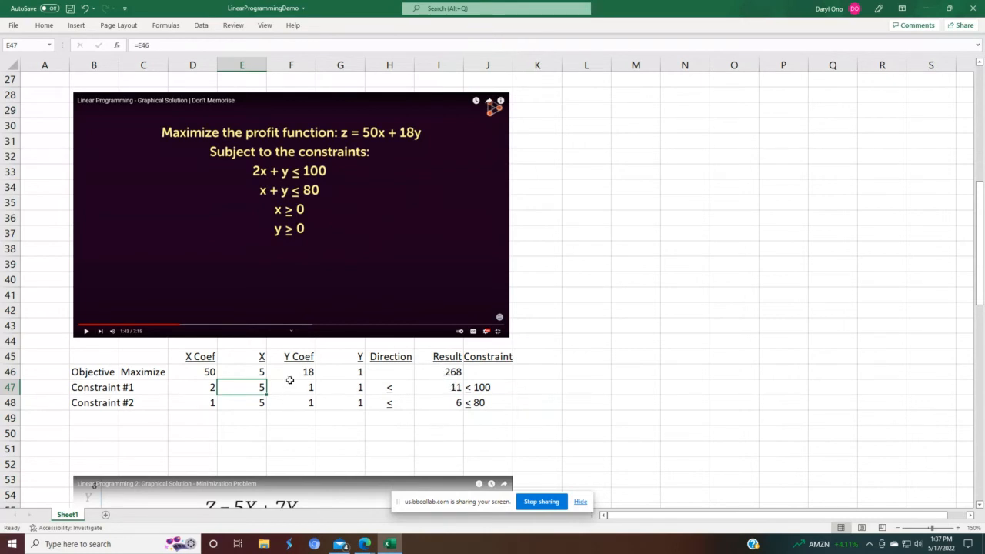
{"action": "left_click", "coordinate": [344, 374]}
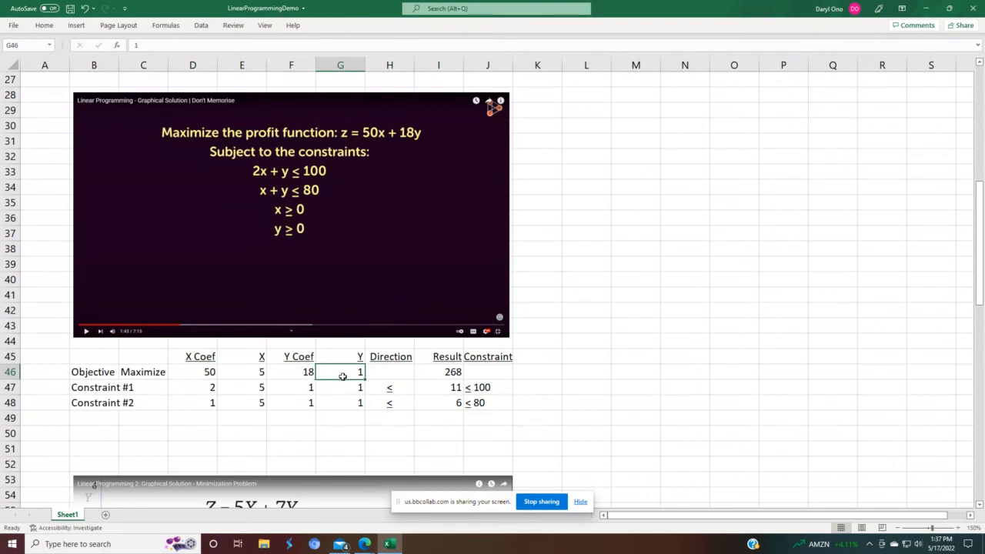
{"action": "type", "text": "10"}
{"action": "key", "text": "Return"}
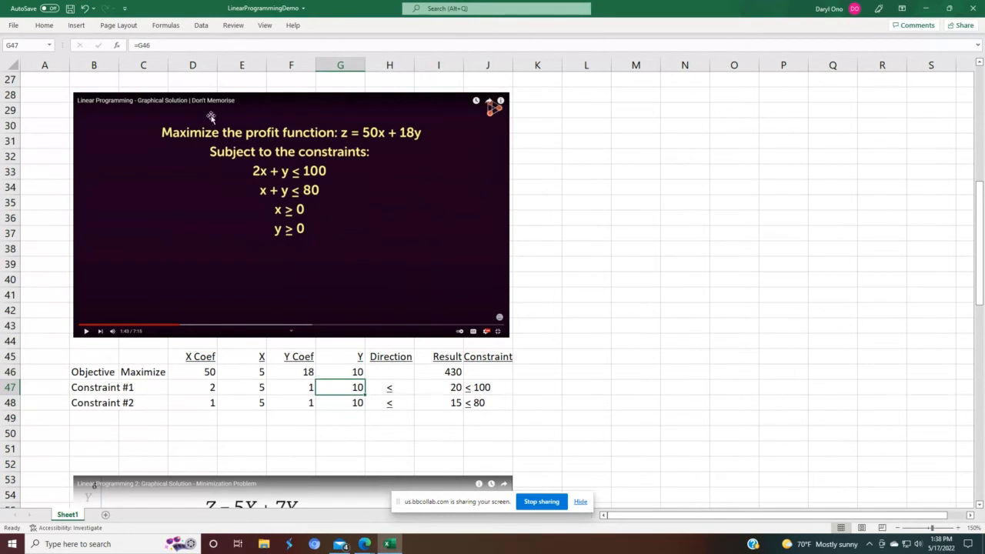
Step: Open Solver and set the objective to the objective's Result cell $I$46, maximizing
{"action": "left_click", "coordinate": [202, 27]}
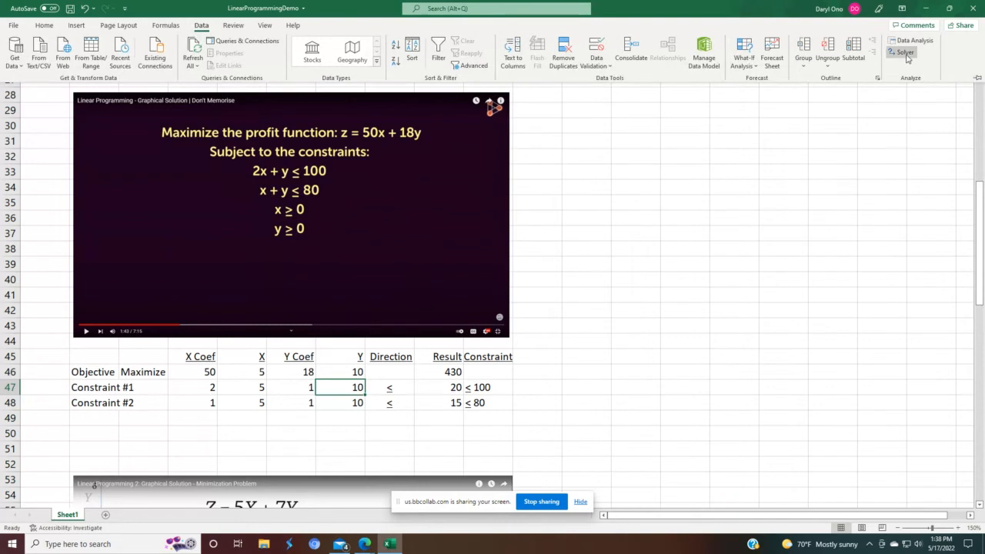
{"action": "left_click", "coordinate": [903, 52]}
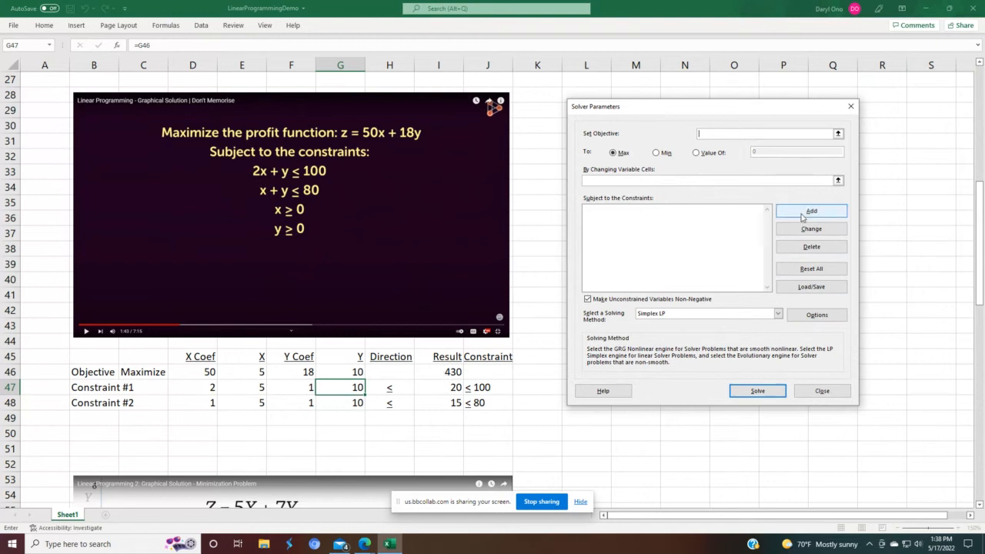
{"action": "left_click", "coordinate": [838, 134]}
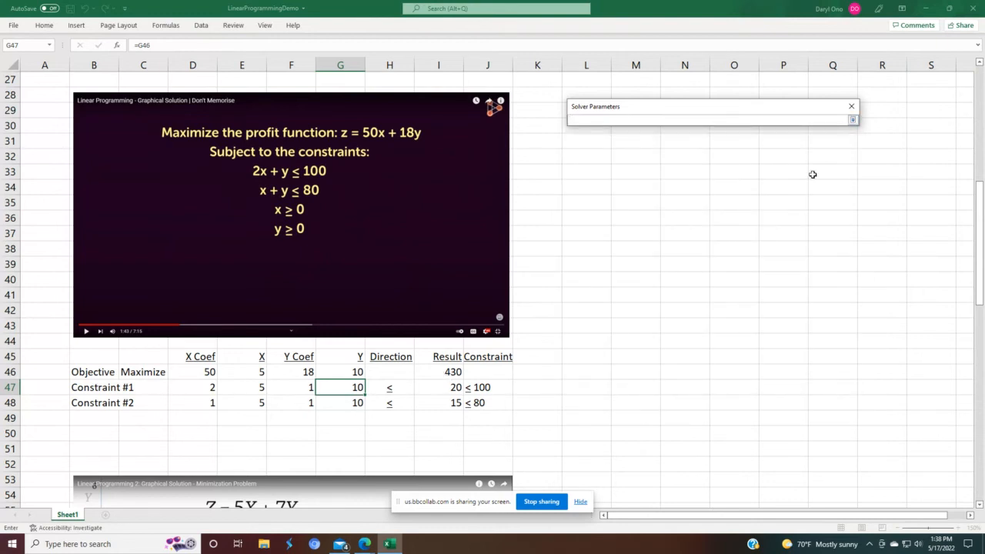
{"action": "left_click", "coordinate": [452, 374]}
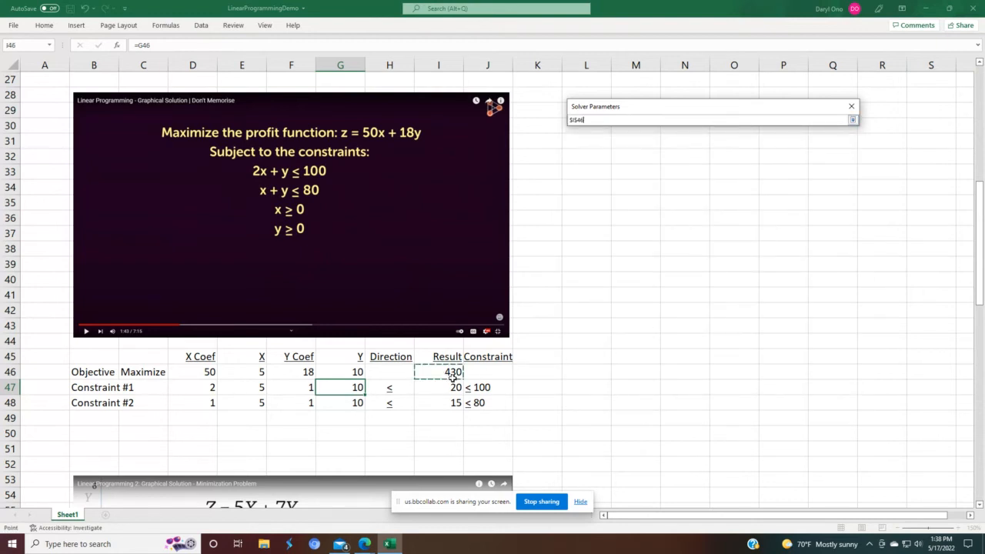
{"action": "left_click", "coordinate": [852, 120]}
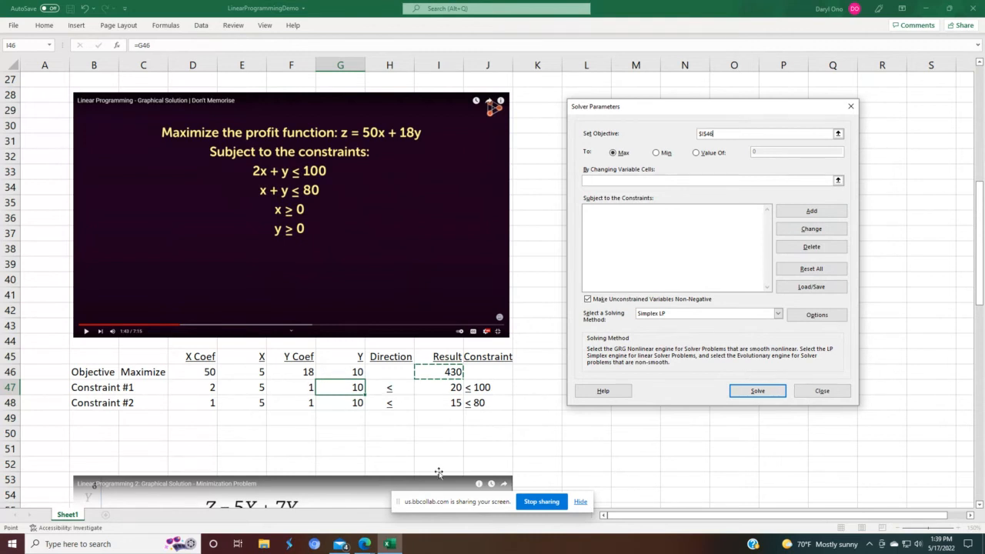
Step: Set the changing variable cells to the objective's X and Y cells, $E$46 and $G$46
{"action": "left_click", "coordinate": [838, 180]}
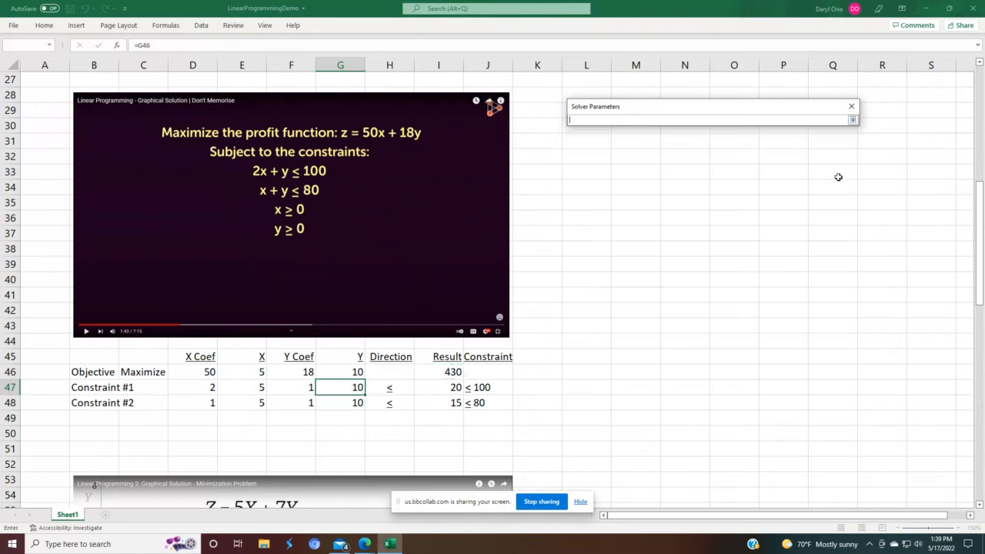
{"action": "left_click", "coordinate": [258, 372]}
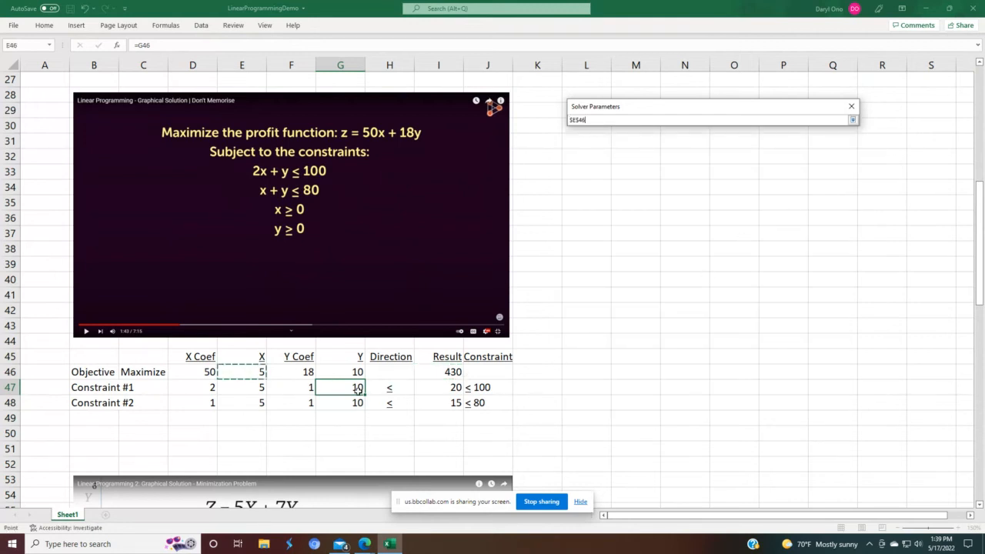
{"action": "type", "text": ","}
{"action": "left_click", "coordinate": [355, 372]}
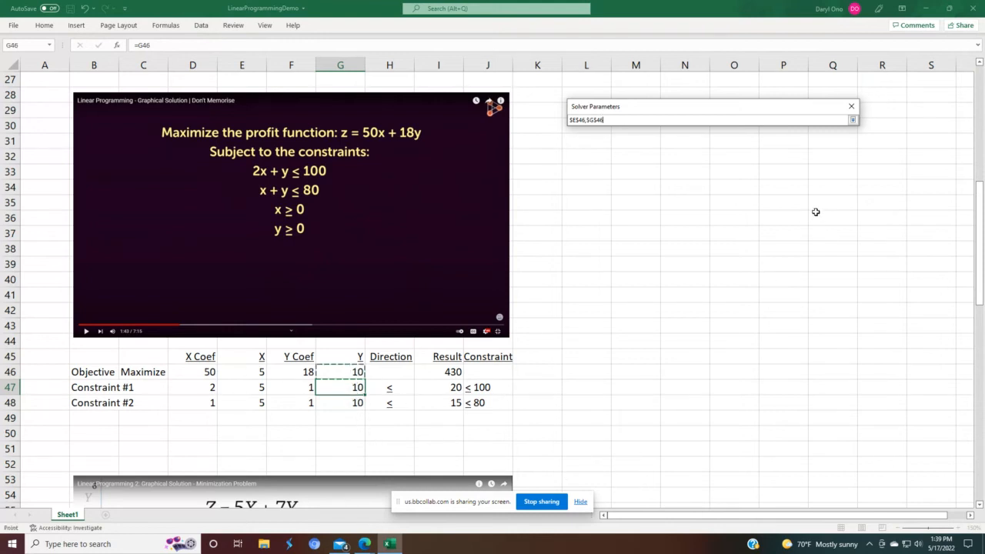
{"action": "left_click", "coordinate": [852, 120]}
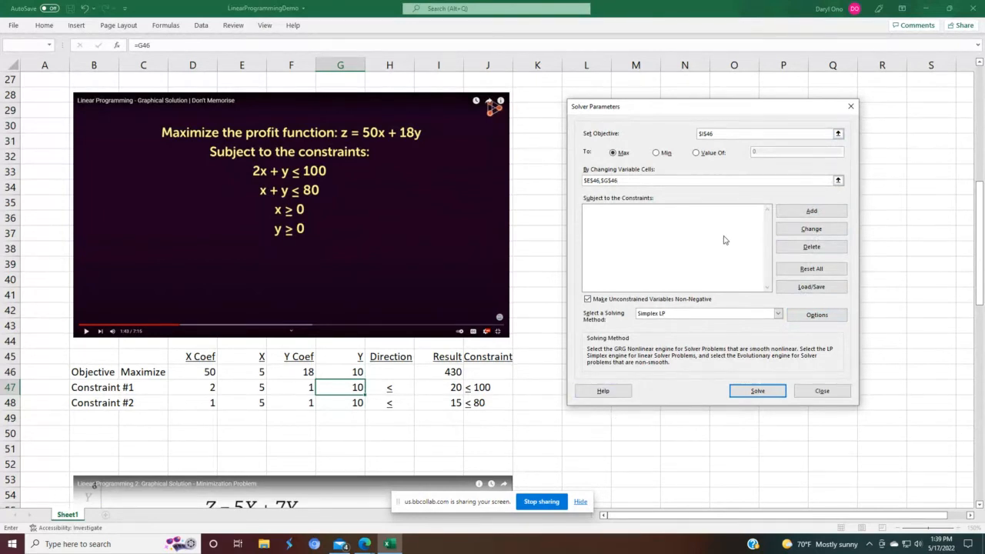
Step: Add a constraint requiring Constraint #1's Result cell $I$47 to be <= 100
{"action": "left_click", "coordinate": [793, 218]}
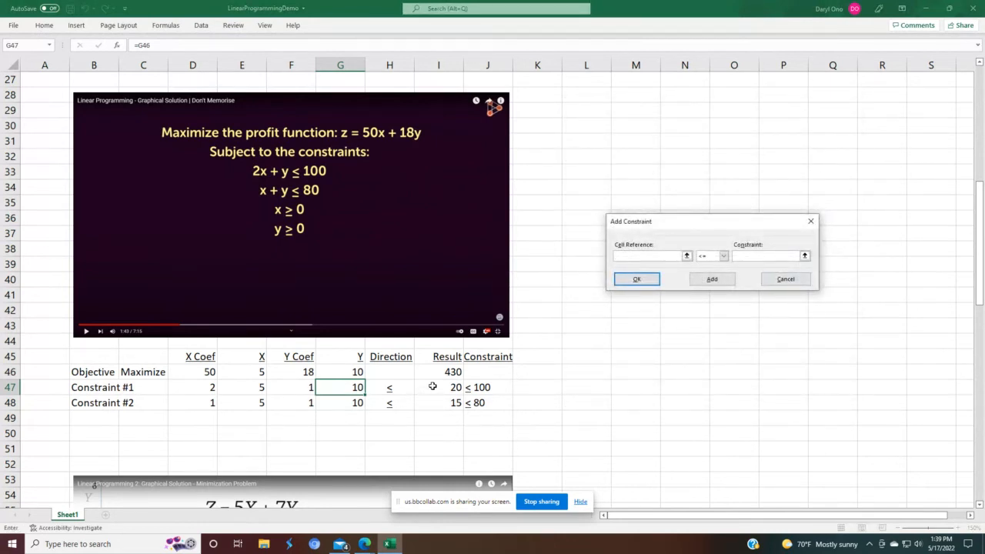
{"action": "left_click", "coordinate": [431, 387]}
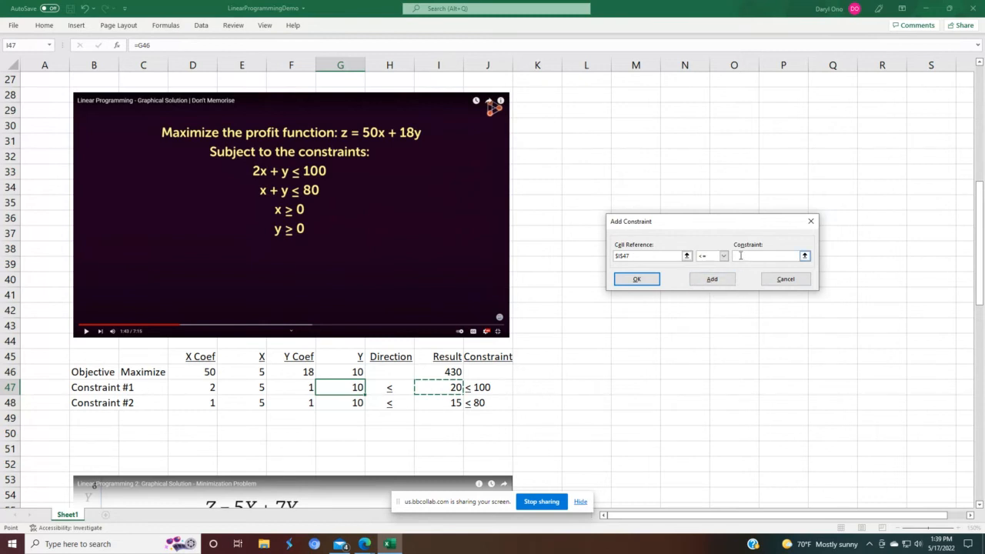
{"action": "left_click", "coordinate": [737, 256]}
{"action": "type", "text": "100"}
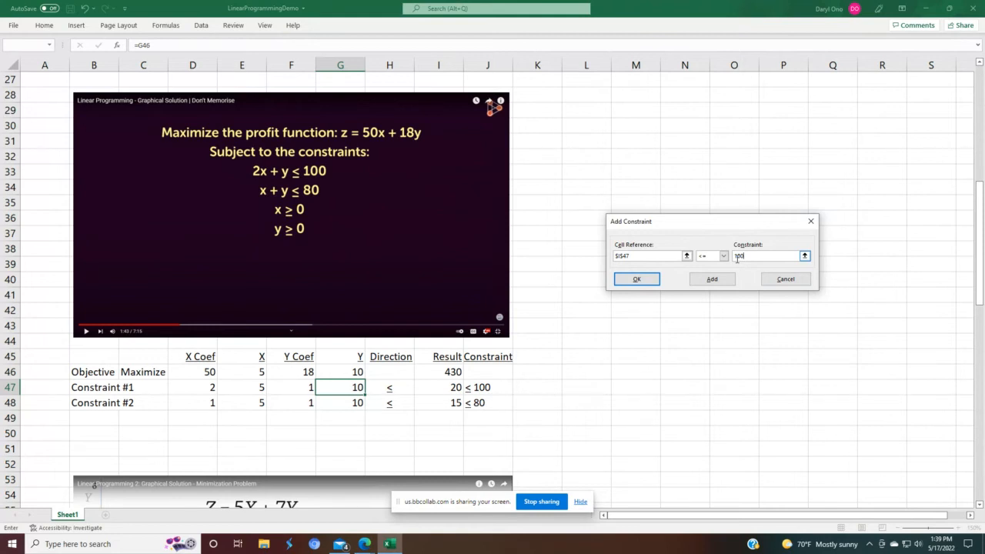
{"action": "left_click", "coordinate": [715, 281]}
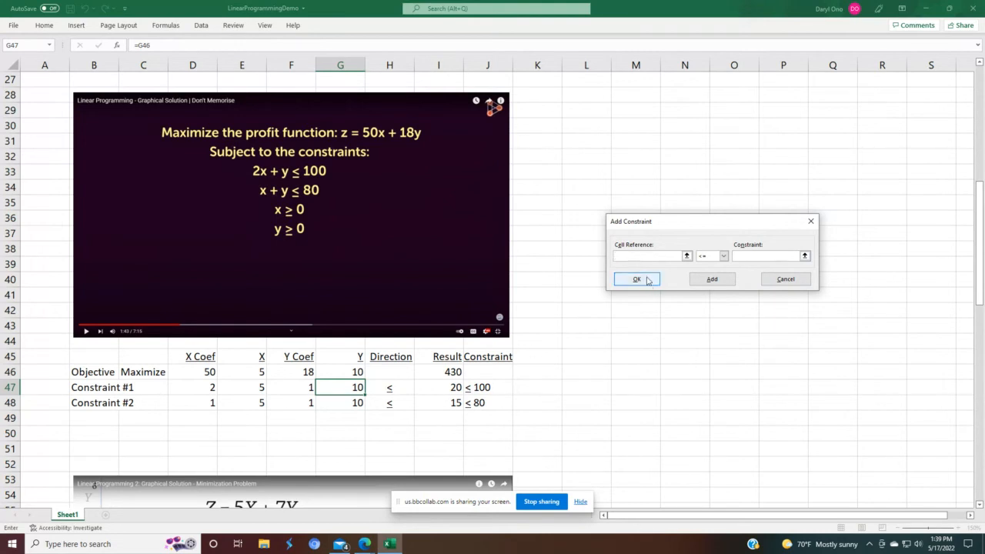
Step: Add a constraint requiring Constraint #2's Result cell $I$48 to be <= 80 and confirm
{"action": "left_click", "coordinate": [444, 402]}
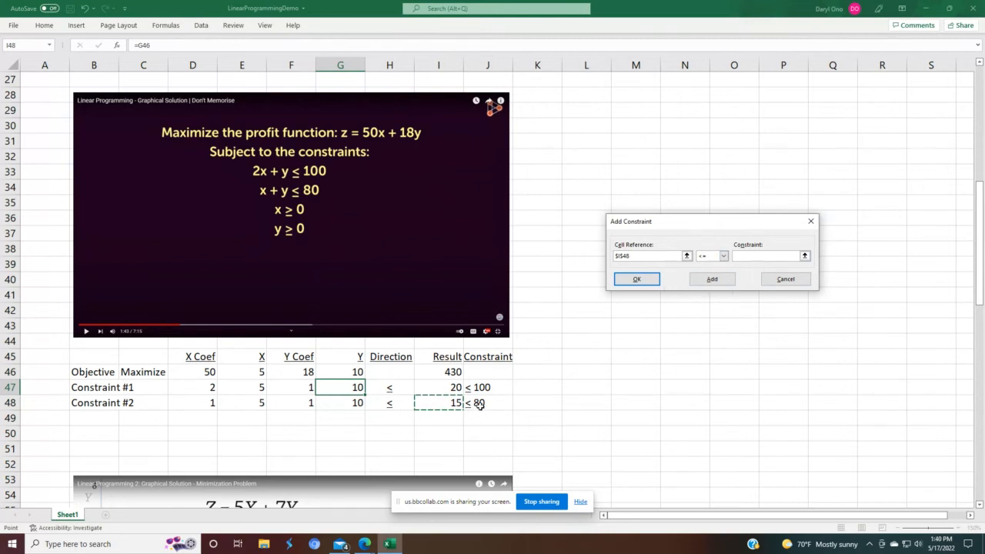
{"action": "left_click", "coordinate": [748, 255]}
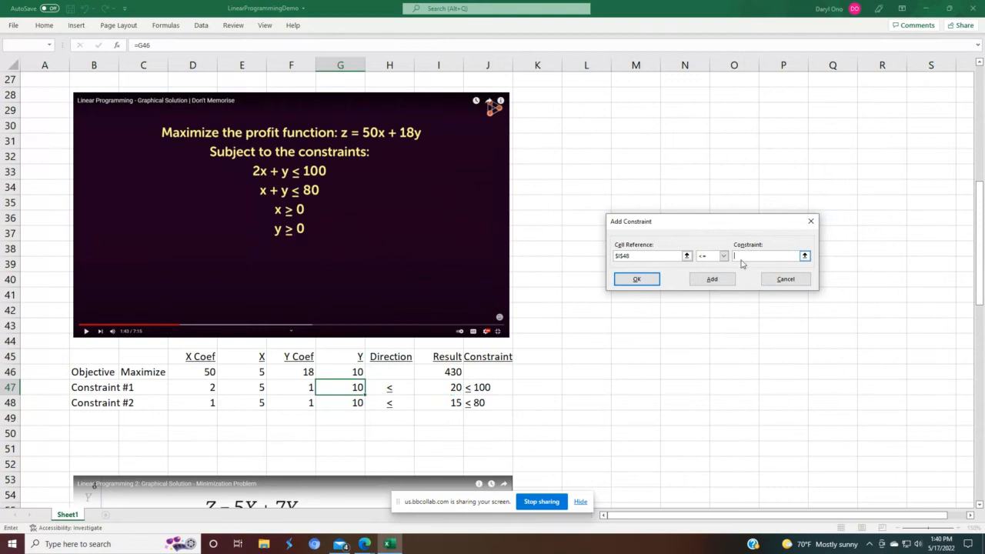
{"action": "type", "text": "80"}
{"action": "left_click", "coordinate": [648, 285]}
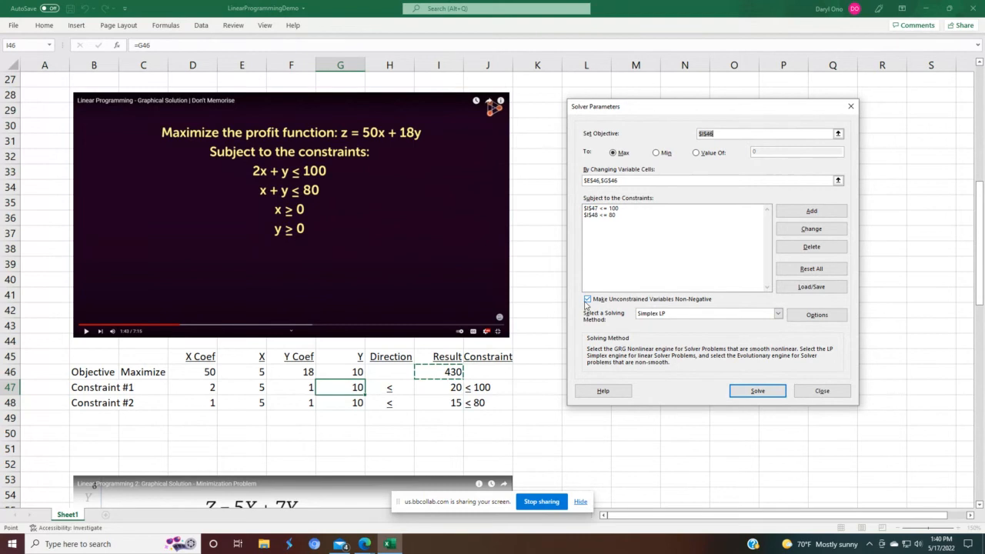
Step: Select Simplex LP as the solving method
{"action": "left_click", "coordinate": [778, 314]}
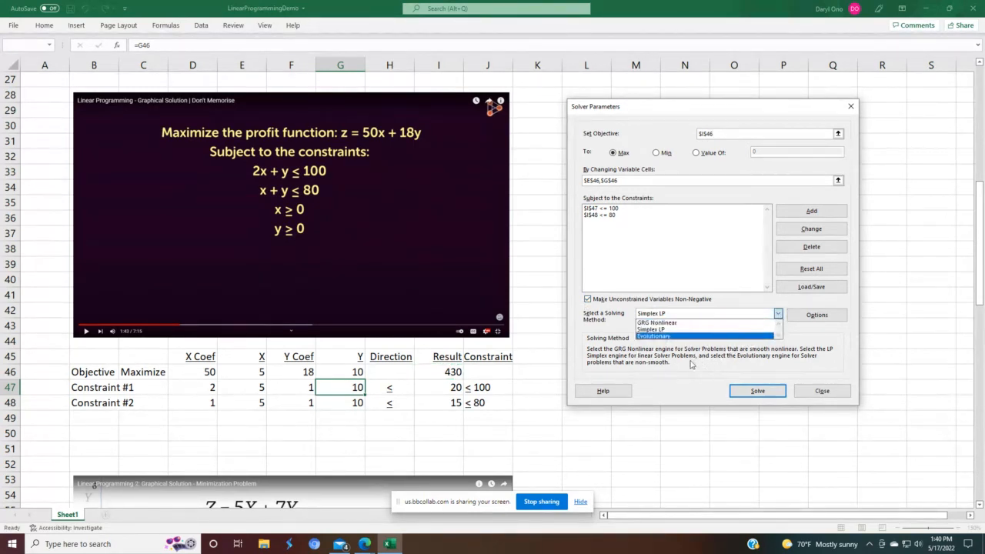
{"action": "left_click", "coordinate": [668, 330]}
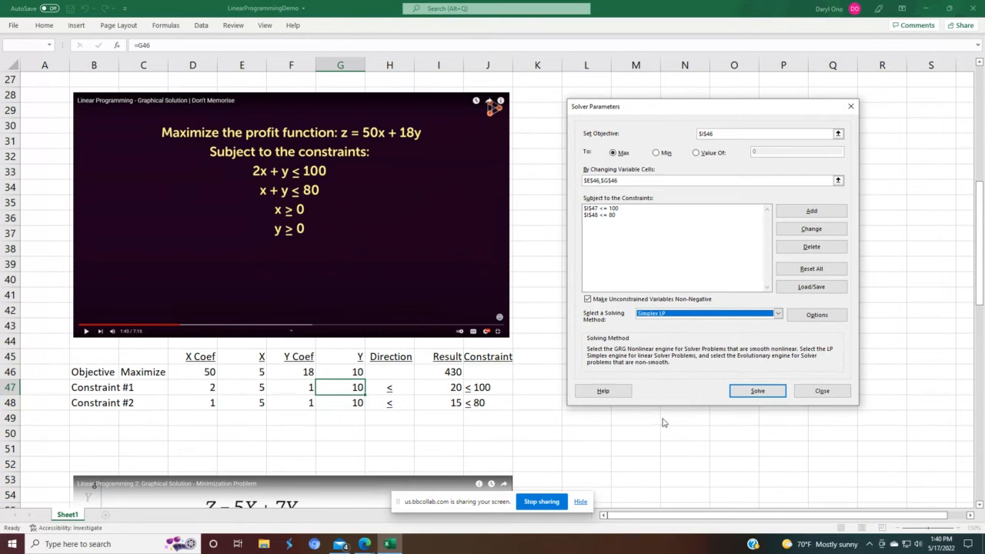
Step: Solve the second model, keep Solver's solution, and examine the Result and Constraint cells of each row
{"action": "left_click", "coordinate": [750, 394]}
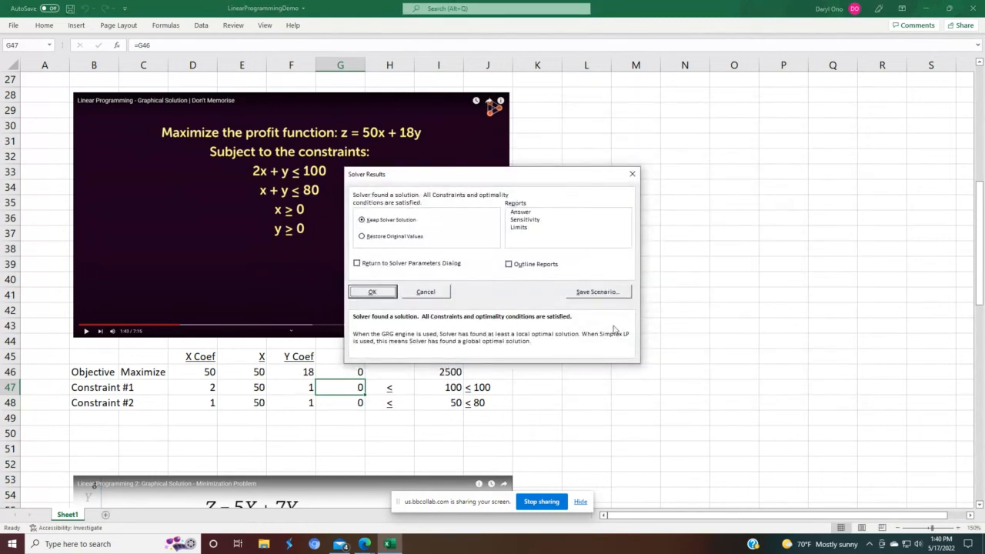
{"action": "left_click", "coordinate": [372, 296]}
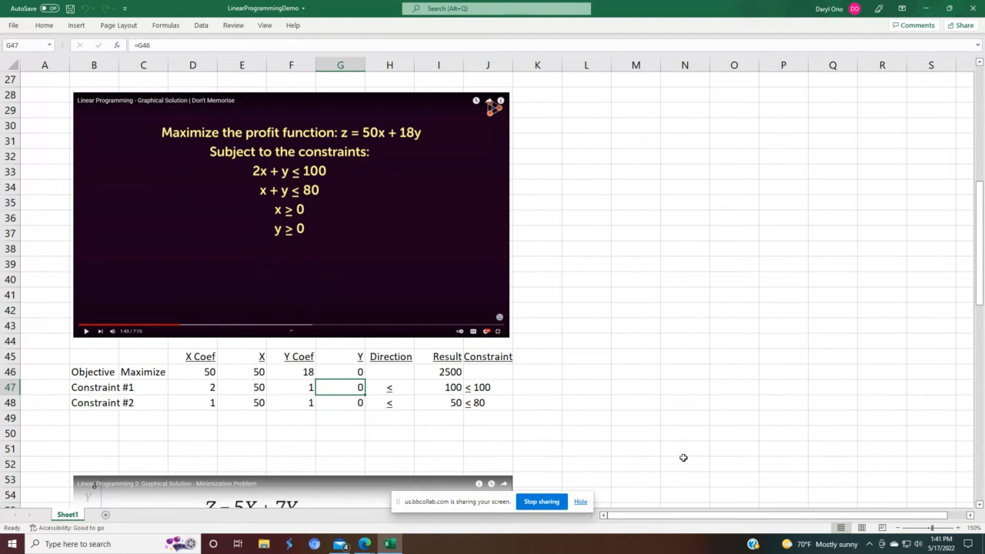
{"action": "left_click", "coordinate": [434, 374]}
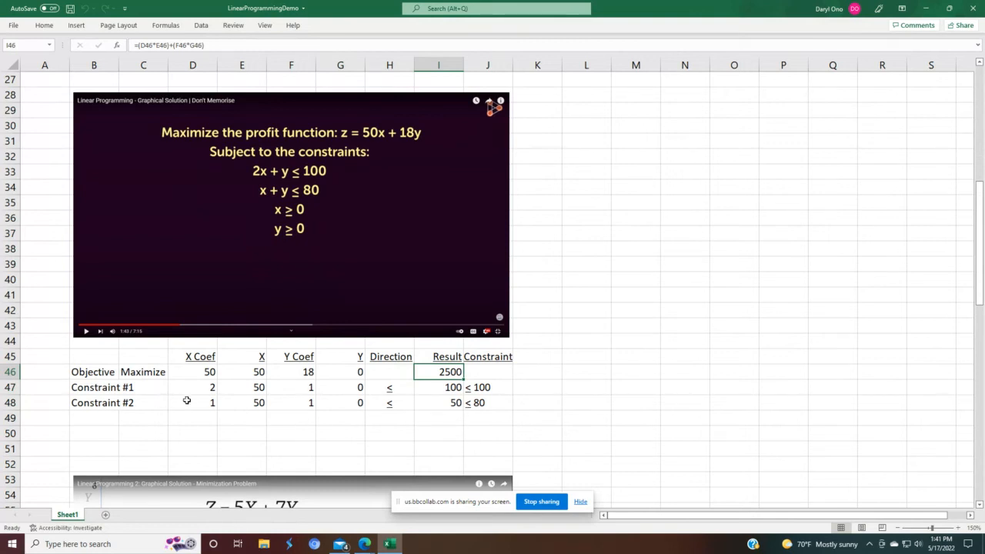
{"action": "left_click", "coordinate": [440, 387]}
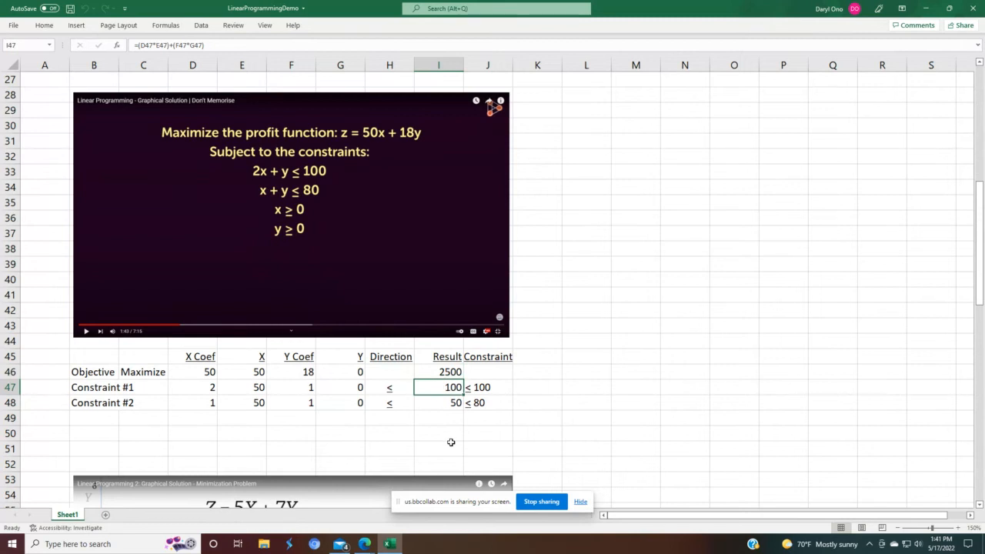
{"action": "left_click", "coordinate": [477, 389]}
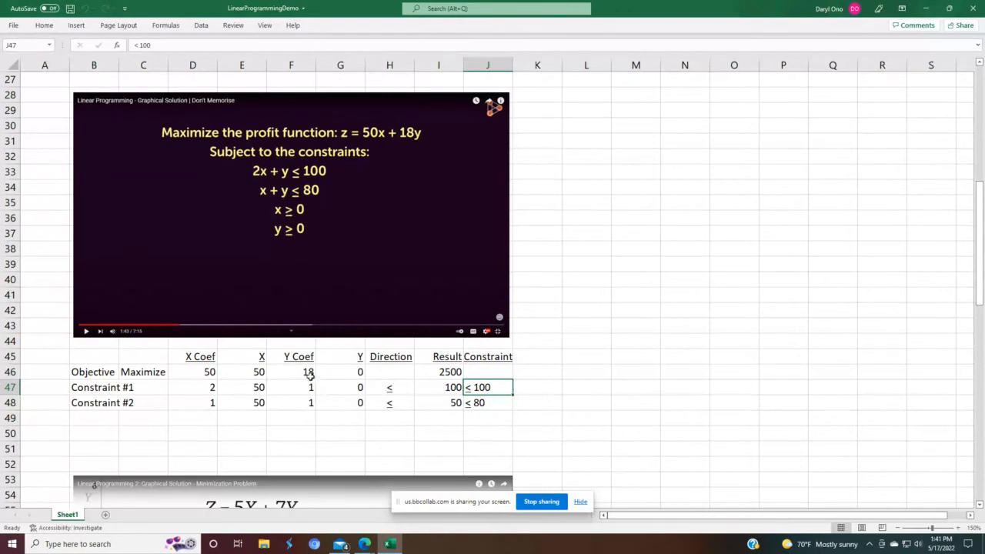
{"action": "left_click", "coordinate": [445, 404]}
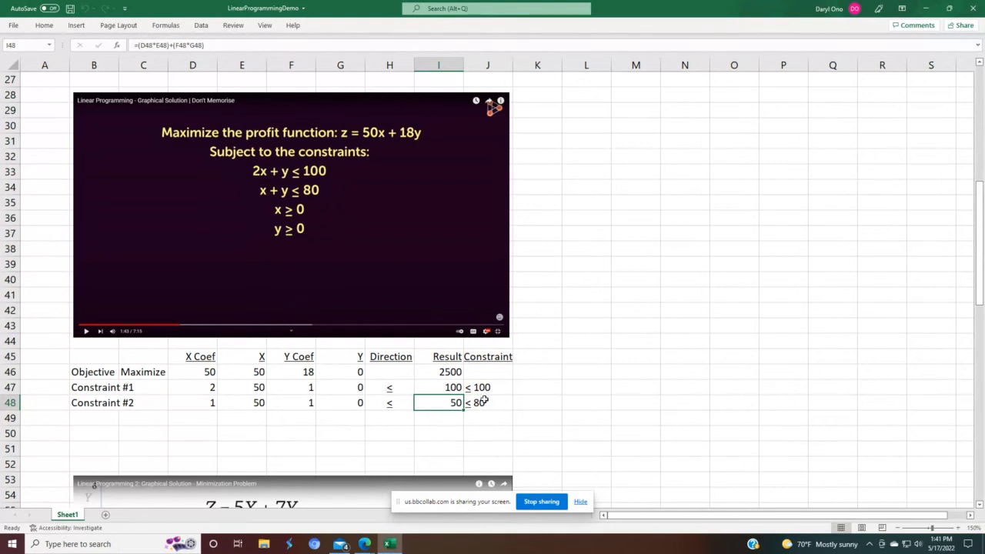
{"action": "left_click_drag", "start_coordinate": [479, 403], "coordinate": [481, 420]}
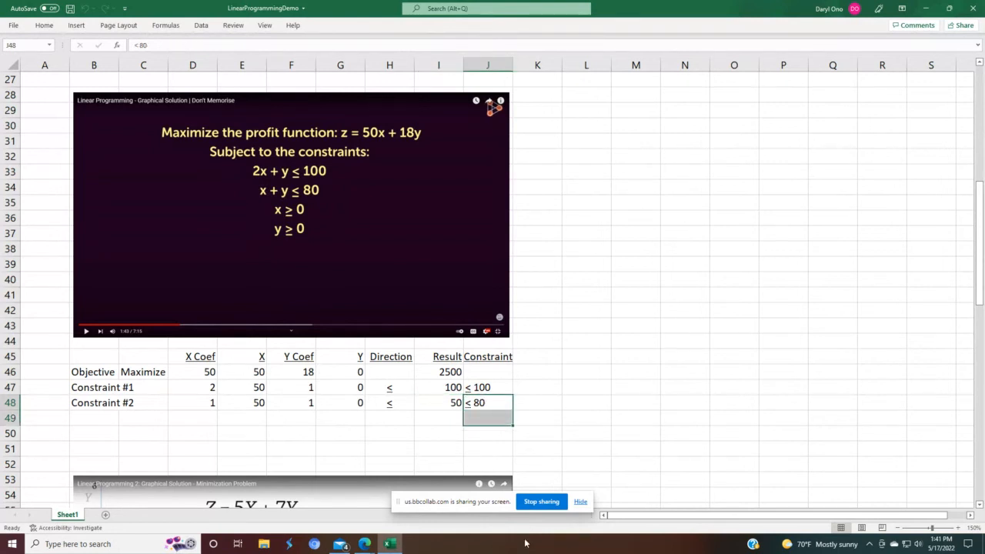
{"action": "left_click", "coordinate": [552, 465]}
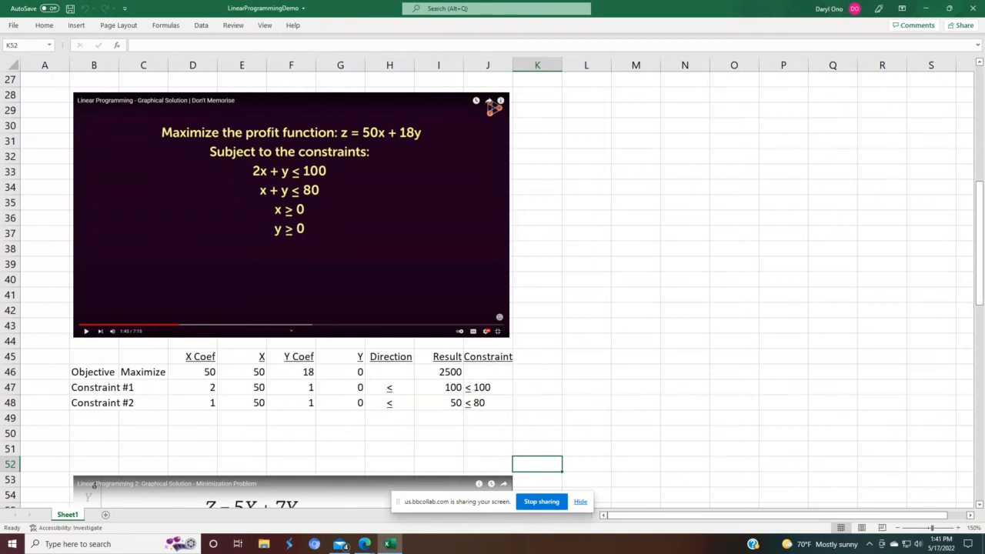
Step: Test the model by setting the objective's Y cell G46 to 30
{"action": "left_click", "coordinate": [443, 372]}
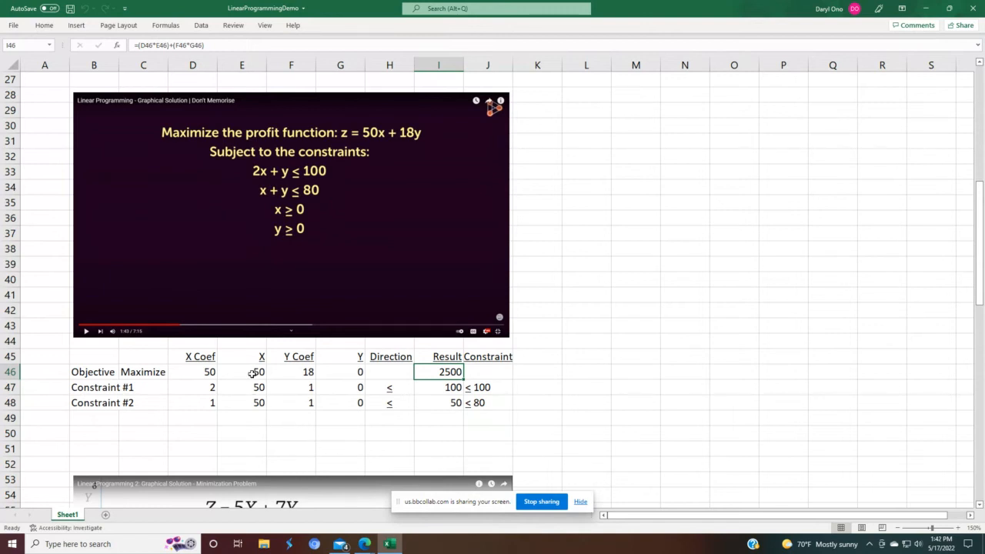
{"action": "left_click", "coordinate": [345, 370]}
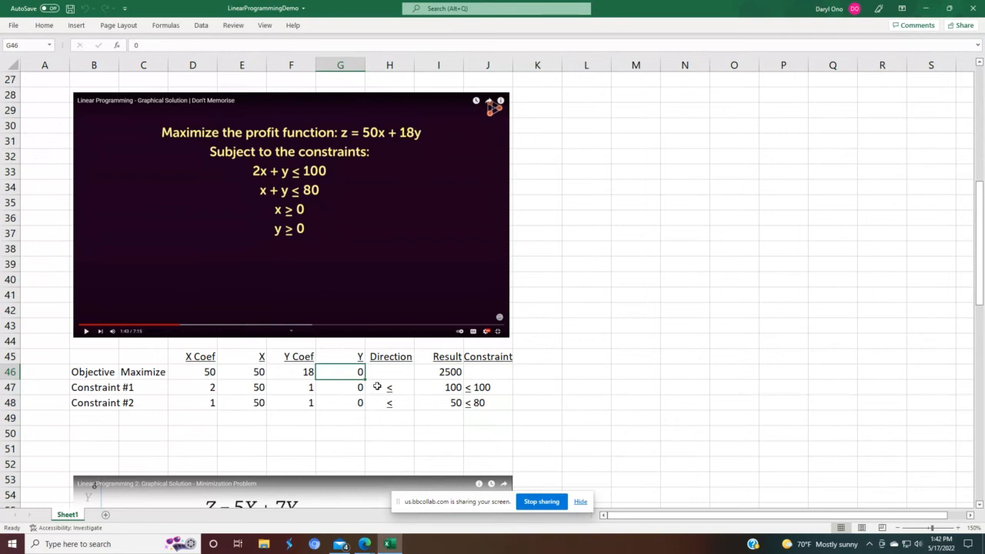
{"action": "type", "text": "30"}
{"action": "key", "text": "Return"}
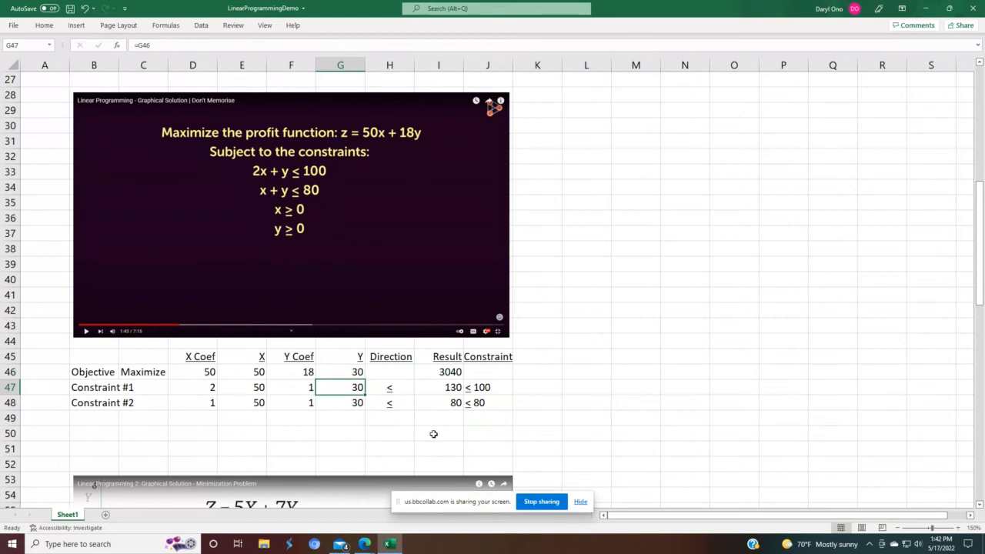
Step: Examine the objective and constraint Result cells, then set the Y cell G46 back to 0
{"action": "left_click", "coordinate": [443, 370]}
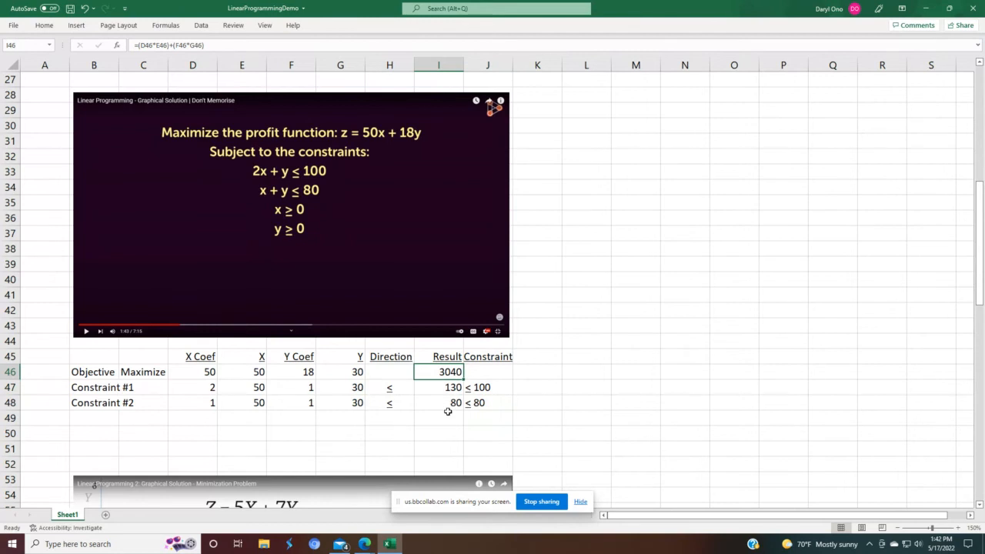
{"action": "left_click", "coordinate": [448, 405]}
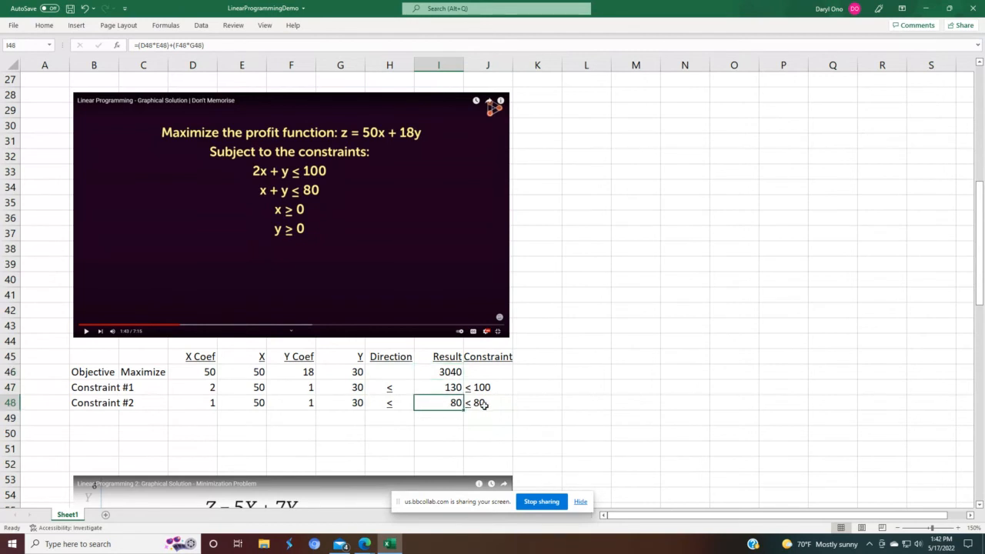
{"action": "left_click", "coordinate": [484, 404]}
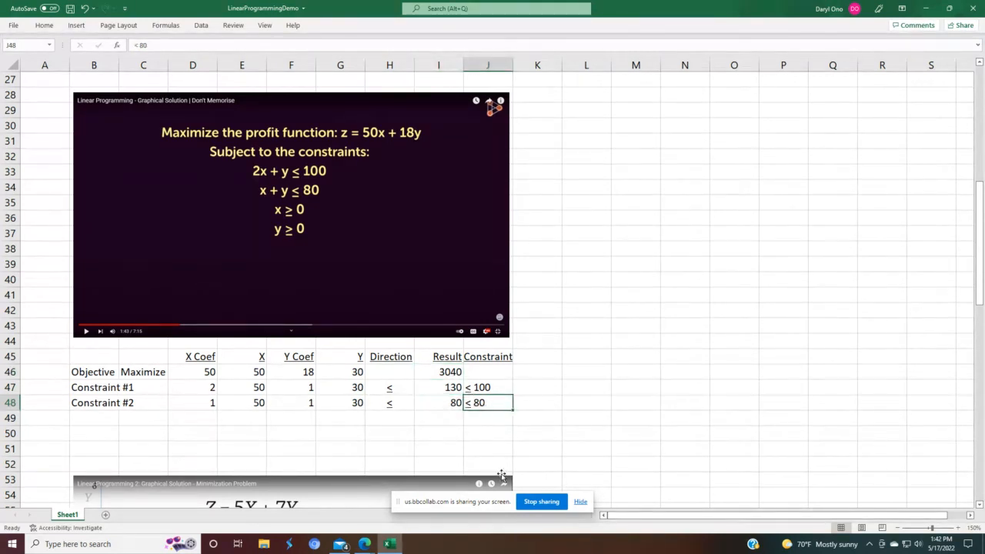
{"action": "left_click", "coordinate": [436, 388]}
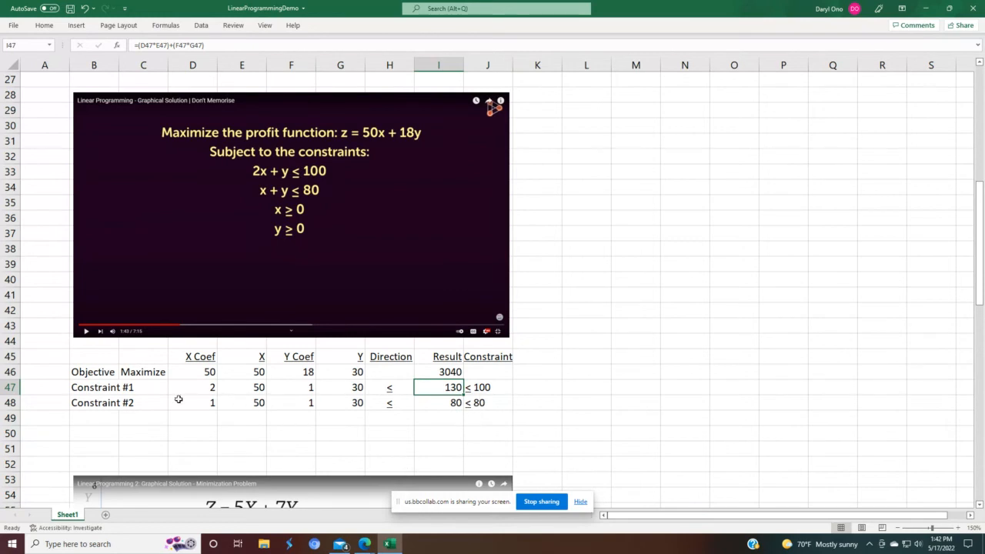
{"action": "left_click", "coordinate": [11, 387]}
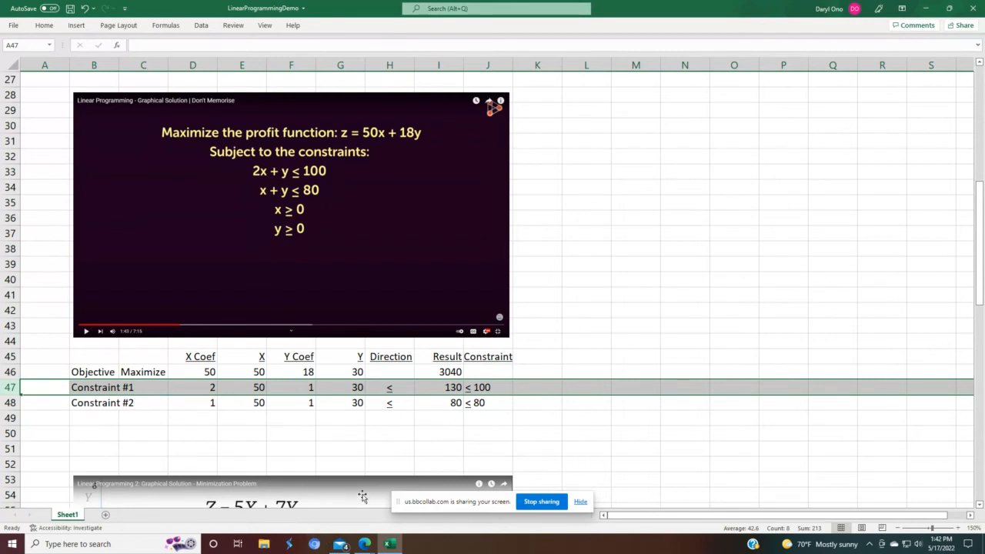
{"action": "left_click", "coordinate": [339, 376]}
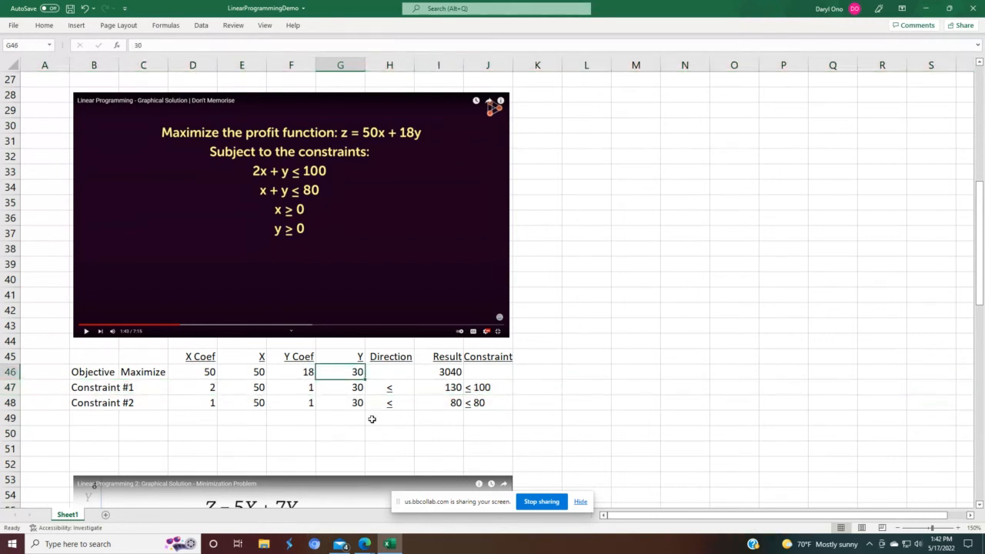
{"action": "type", "text": "0"}
{"action": "key", "text": "Return"}
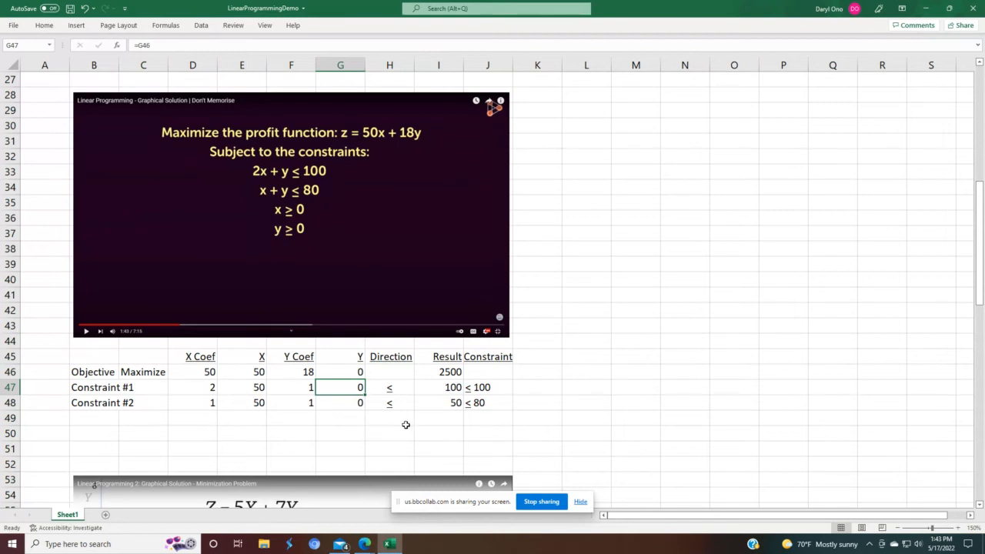
Step: Open Solver and reset all Solver options and cell selections for the next problem
{"action": "scroll", "coordinate": [405, 425], "scroll_direction": "down", "scroll_amount": 4}
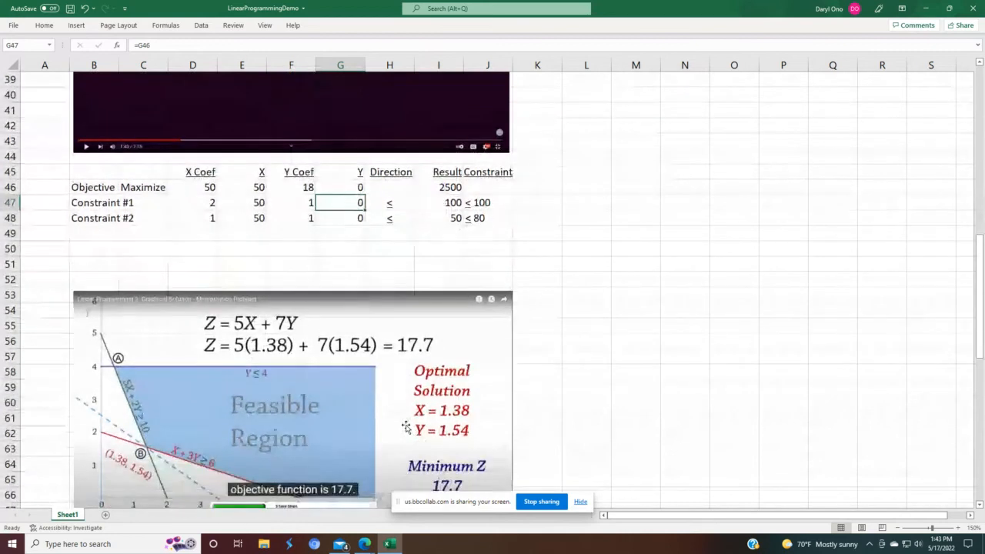
{"action": "scroll", "coordinate": [405, 427], "scroll_direction": "down", "scroll_amount": 3}
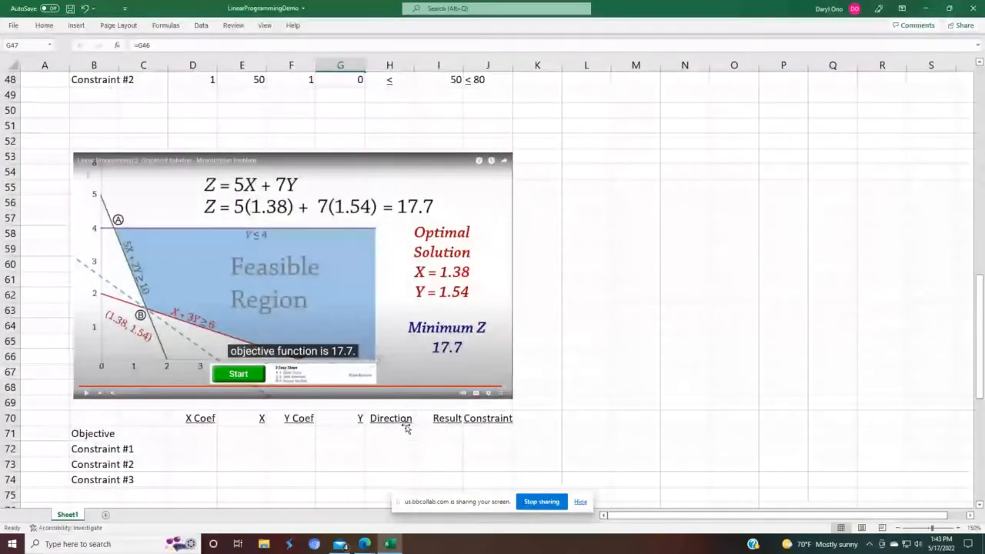
{"action": "scroll", "coordinate": [409, 442], "scroll_direction": "down", "scroll_amount": 1}
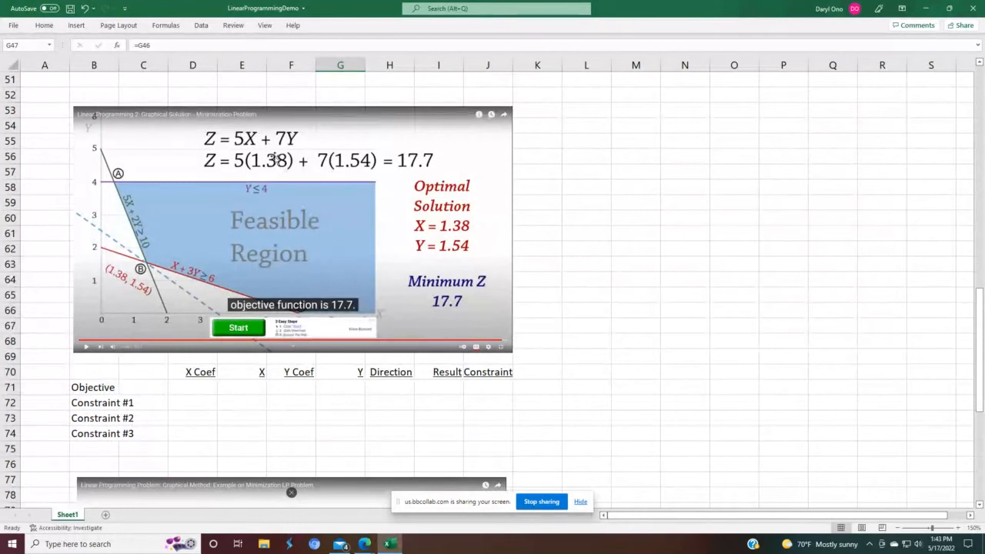
{"action": "left_click", "coordinate": [201, 25]}
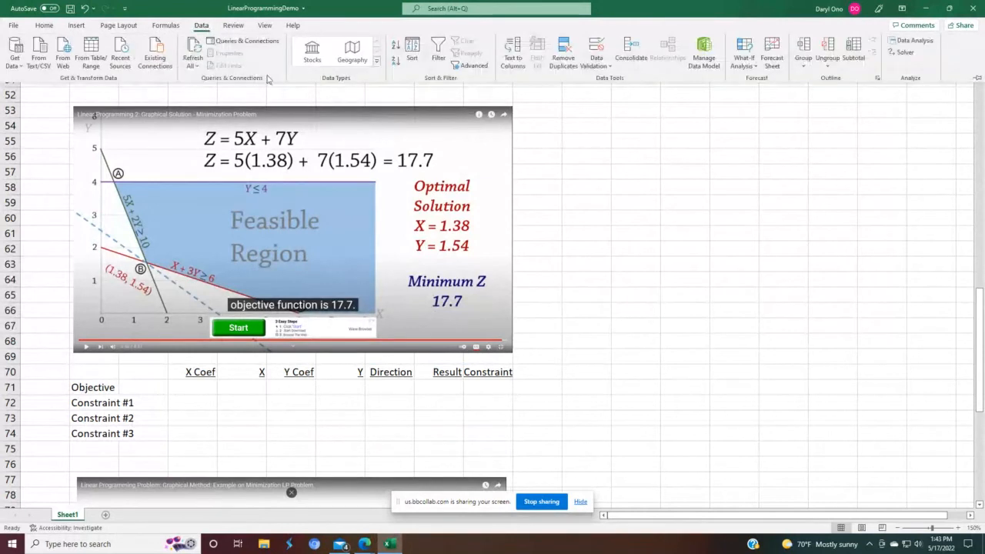
{"action": "left_click", "coordinate": [910, 53]}
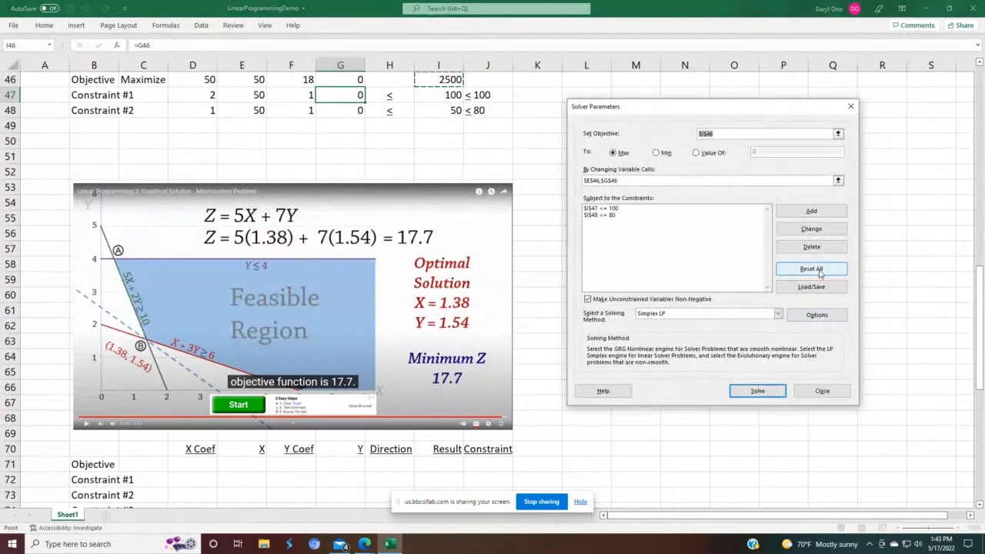
{"action": "left_click", "coordinate": [817, 271]}
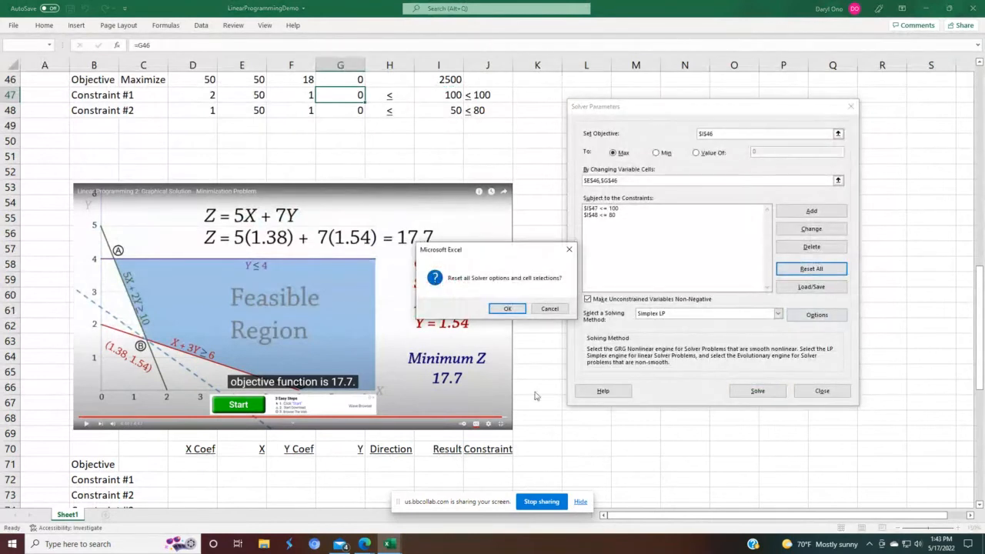
{"action": "left_click", "coordinate": [507, 309]}
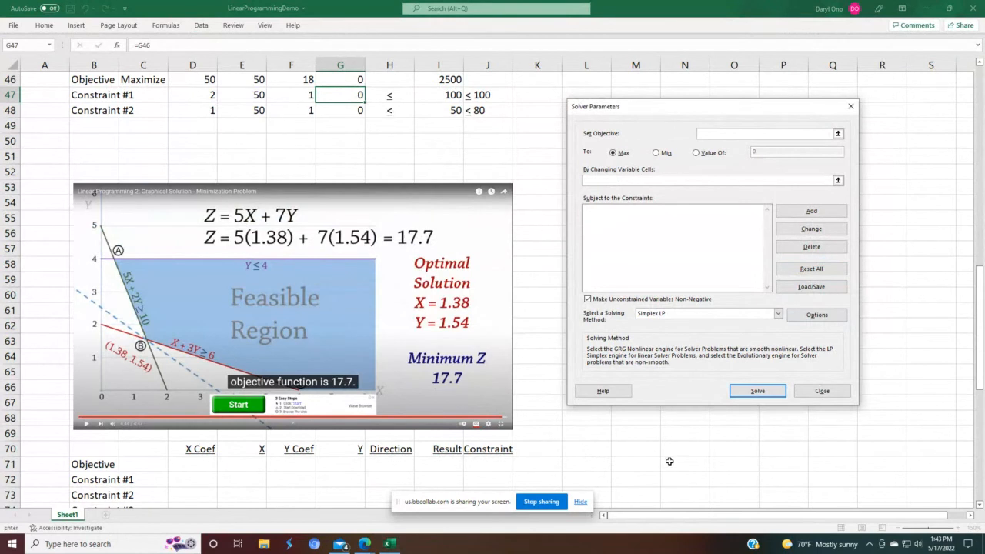
{"action": "left_click_drag", "start_coordinate": [691, 115], "coordinate": [734, 187]}
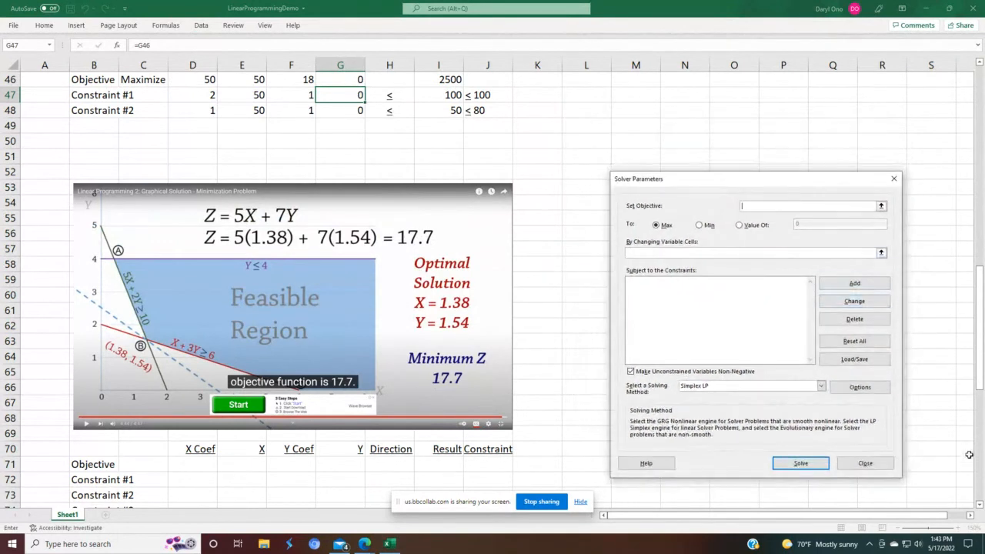
{"action": "left_click", "coordinate": [979, 505]}
{"action": "left_click", "coordinate": [979, 505]}
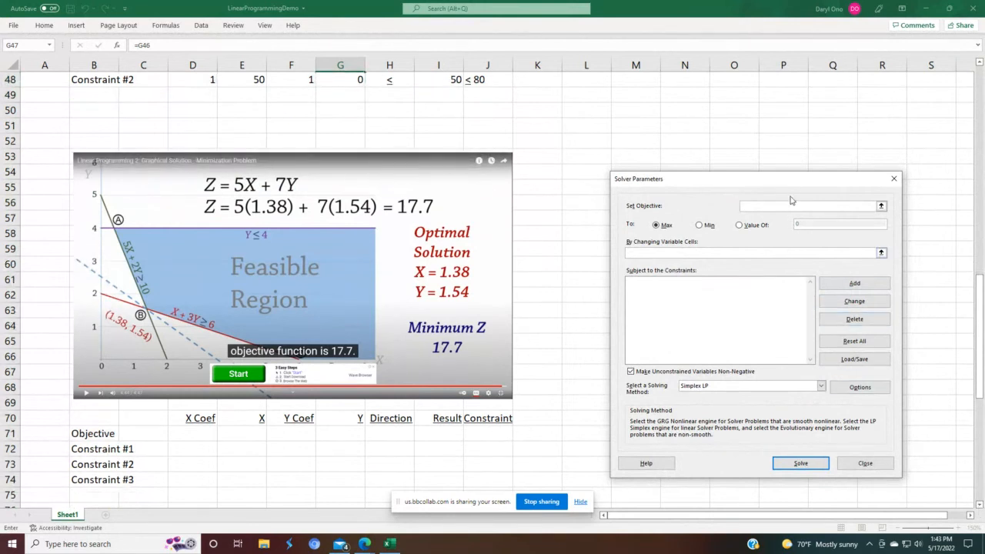
{"action": "left_click_drag", "start_coordinate": [793, 187], "coordinate": [770, 168]}
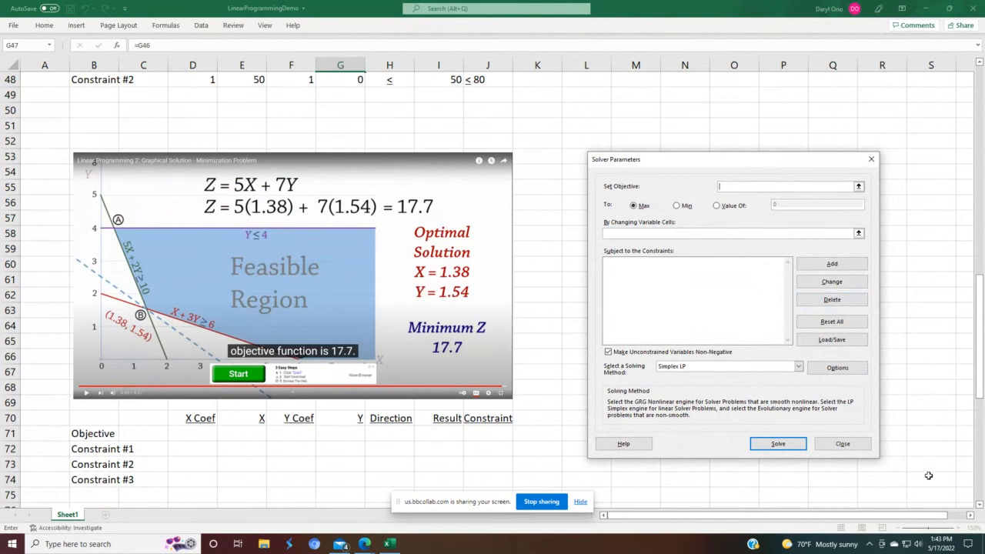
{"action": "left_click", "coordinate": [979, 505]}
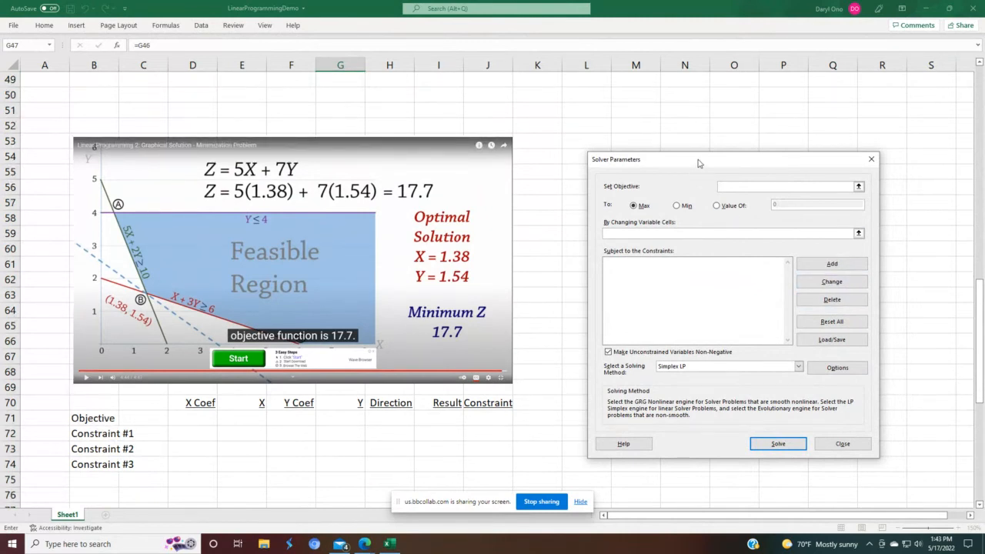
{"action": "left_click_drag", "start_coordinate": [697, 162], "coordinate": [696, 144]}
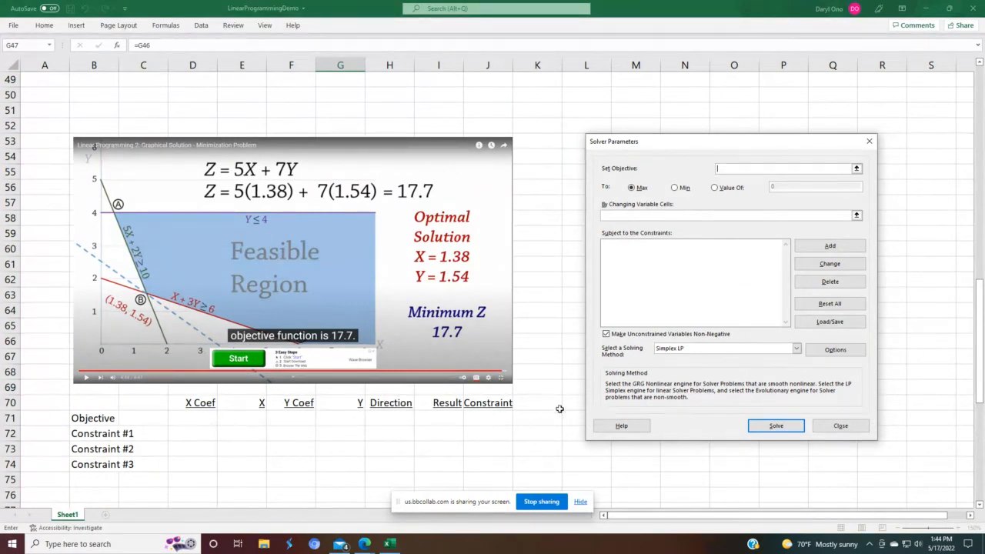
{"action": "left_click", "coordinate": [146, 418]}
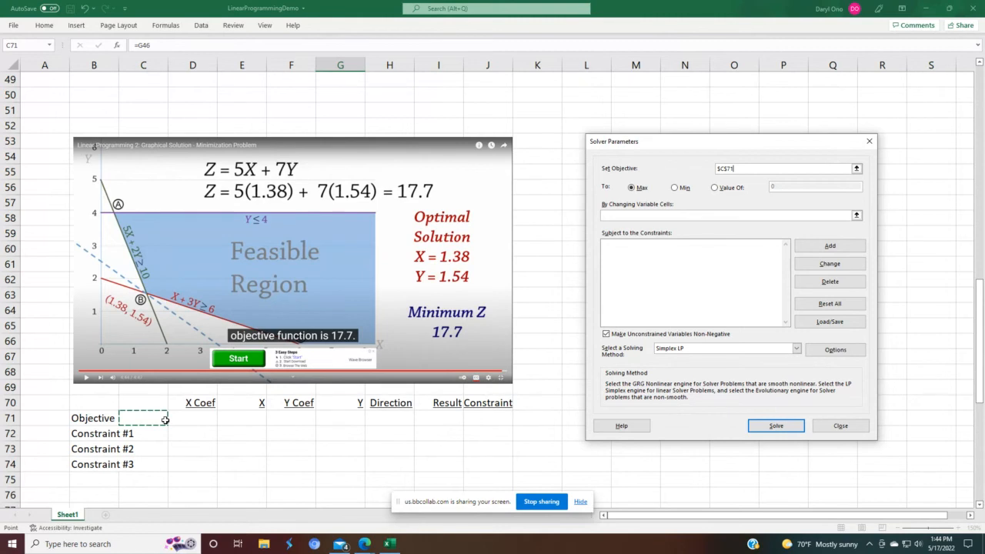
{"action": "type", "text": "Mi"}
{"action": "left_click", "coordinate": [829, 303]}
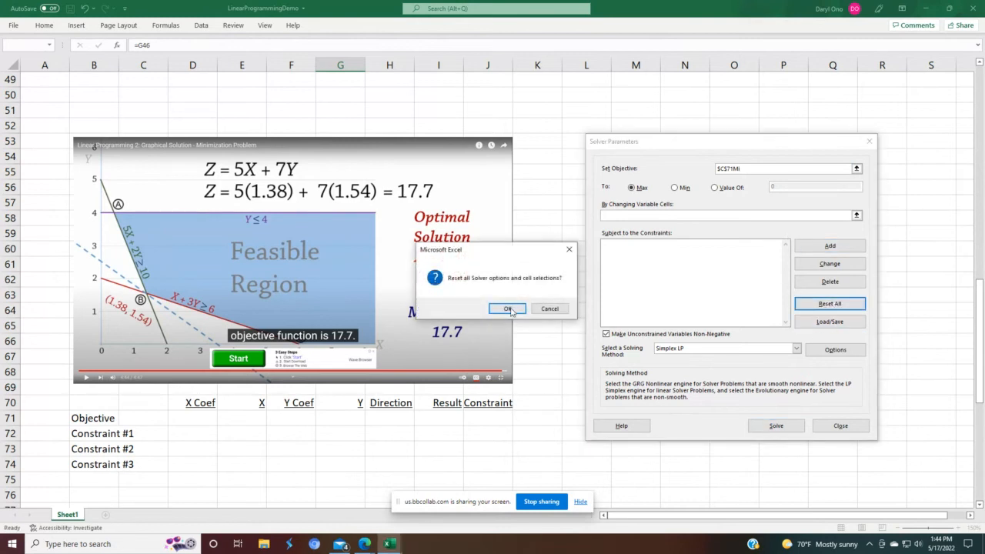
{"action": "left_click", "coordinate": [509, 309]}
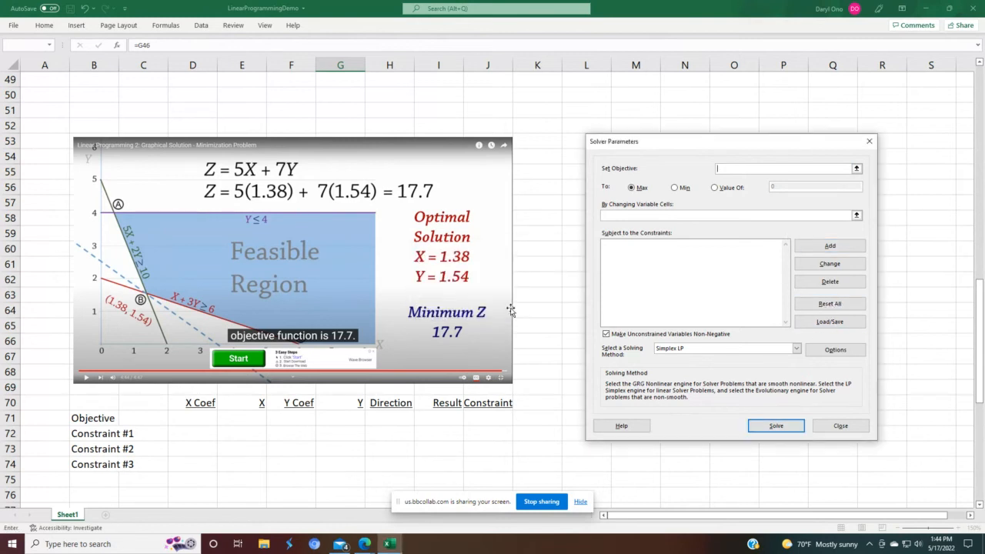
Step: Close Solver and label the third model's objective as Minimize in C71
{"action": "left_click", "coordinate": [822, 427]}
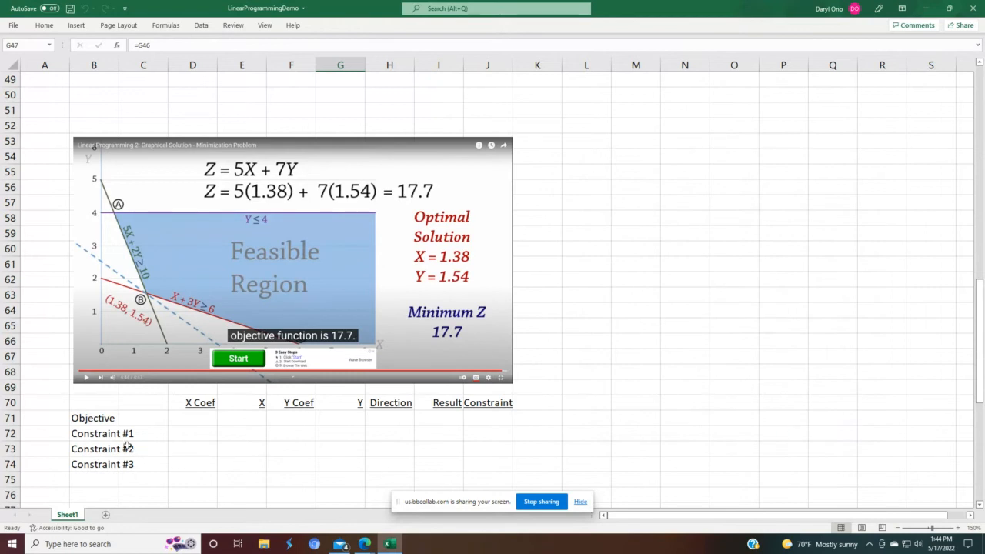
{"action": "left_click", "coordinate": [134, 416]}
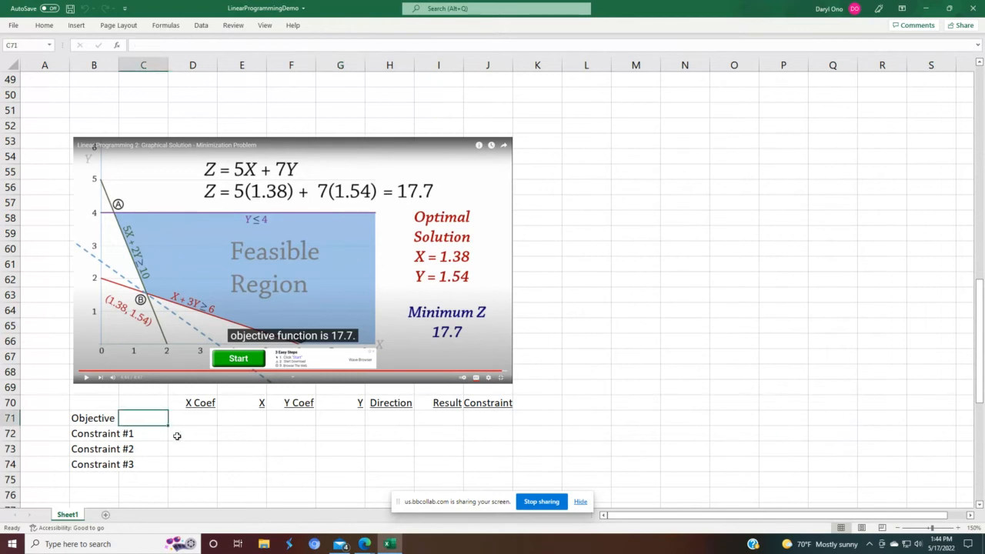
{"action": "type", "text": "Mini"}
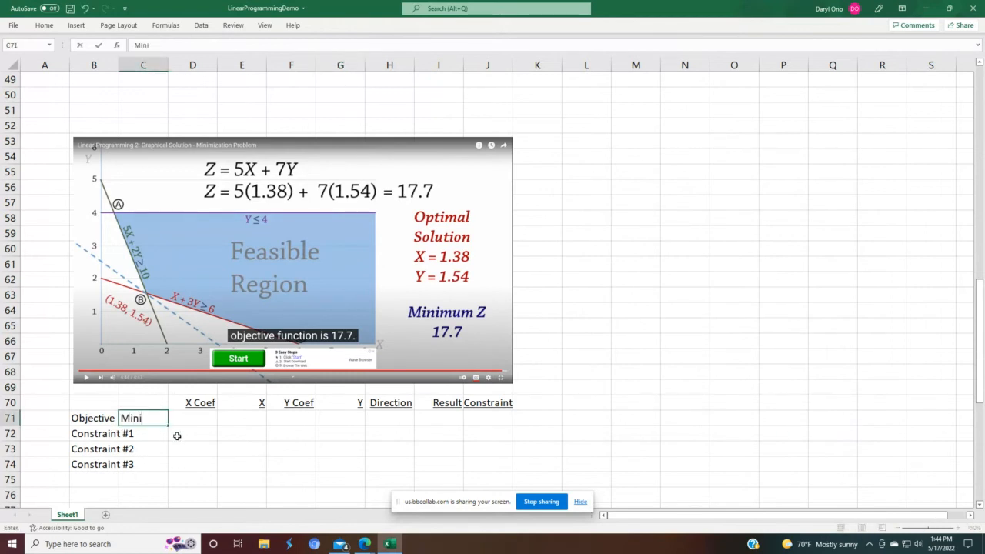
{"action": "type", "text": "mize"}
{"action": "key", "text": "Return"}
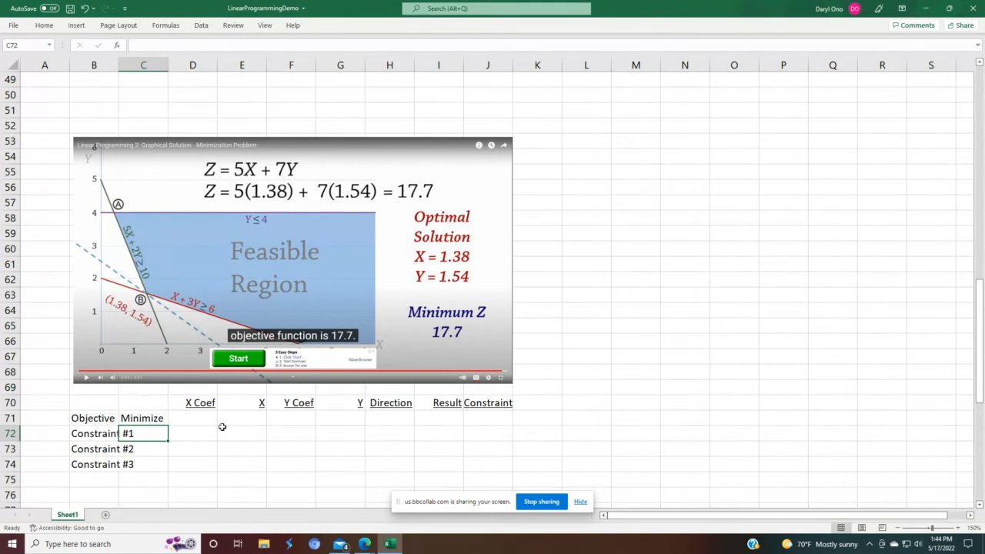
Step: Enter the objective row values: X Coef 5, X 1, Y Coef 7 and Y 1
{"action": "left_click", "coordinate": [198, 417]}
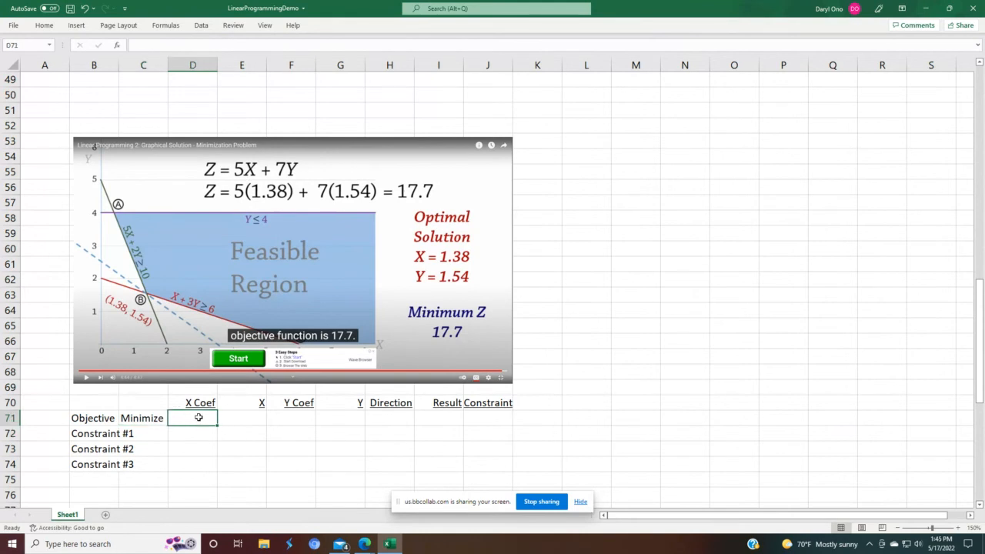
{"action": "type", "text": "5"}
{"action": "key", "text": "Return"}
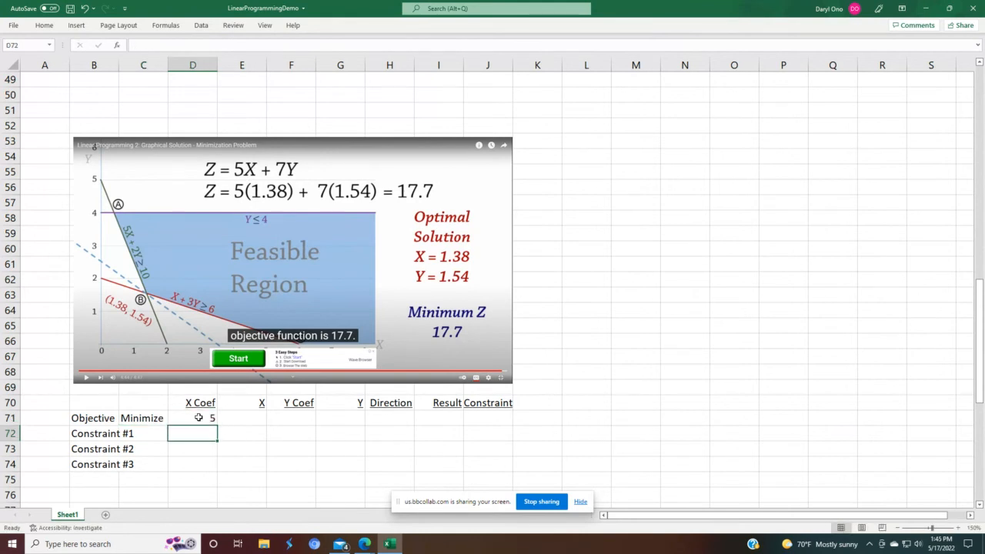
{"action": "left_click", "coordinate": [197, 417]}
{"action": "key", "text": "Tab"}
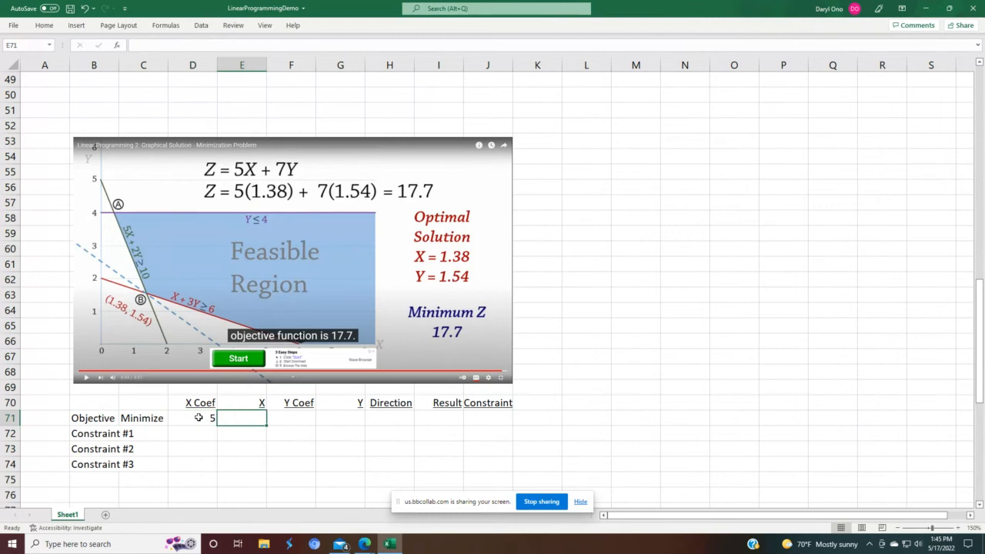
{"action": "type", "text": "1"}
{"action": "key", "text": "Return"}
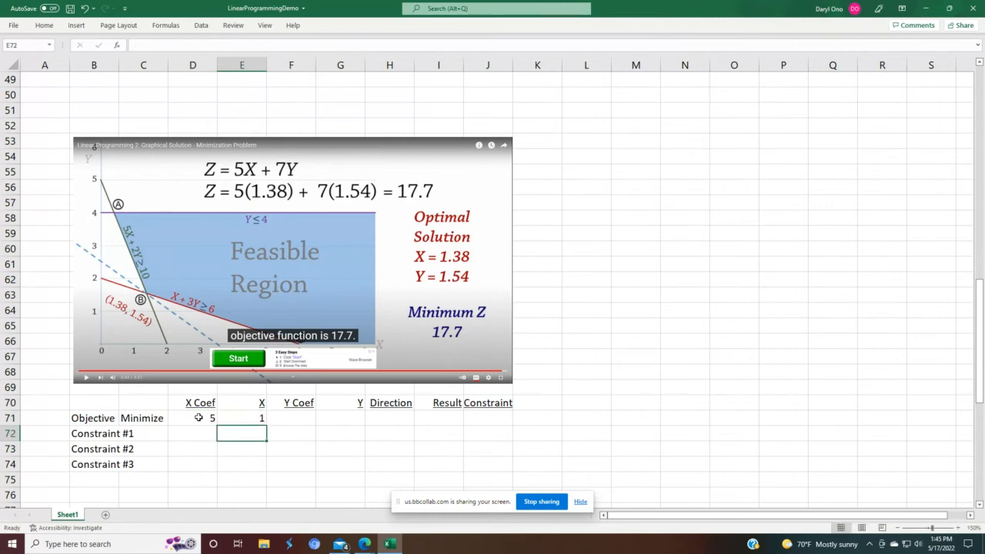
{"action": "left_click", "coordinate": [292, 423]}
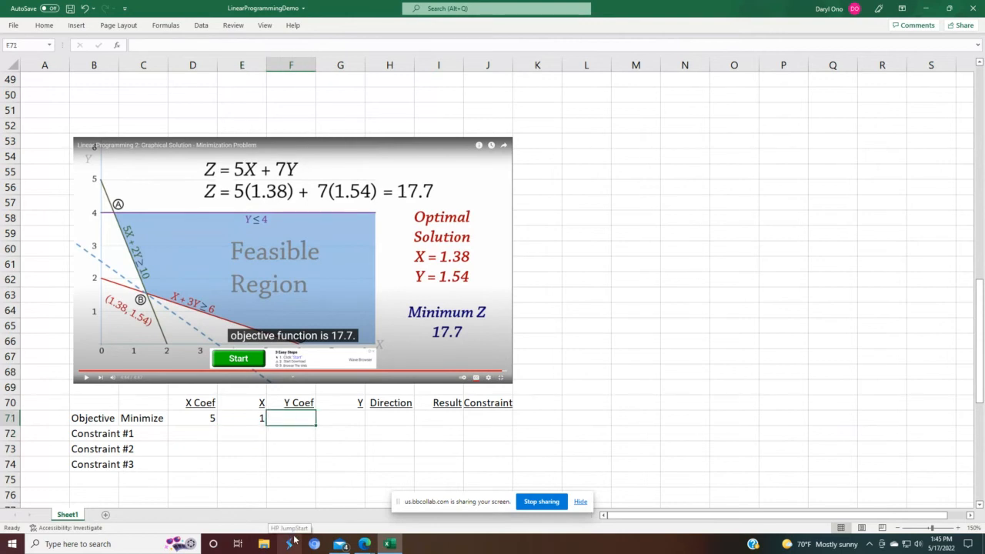
{"action": "type", "text": "7"}
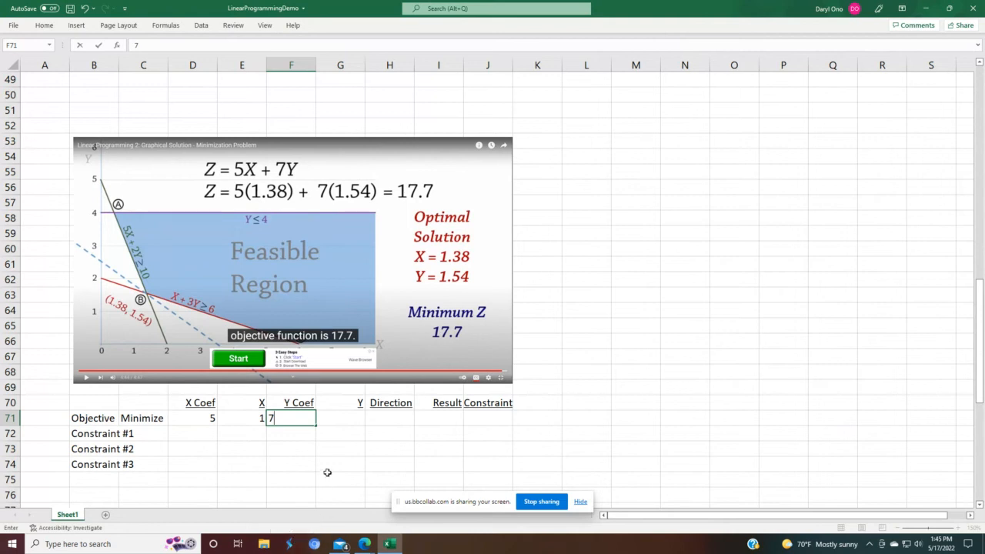
{"action": "left_click", "coordinate": [351, 423]}
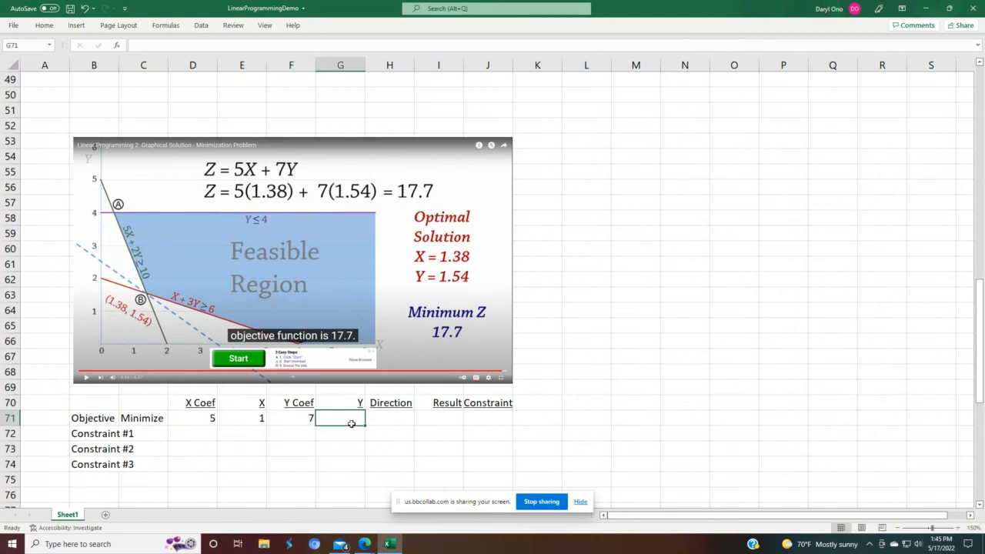
{"action": "type", "text": "1"}
{"action": "key", "text": "Return"}
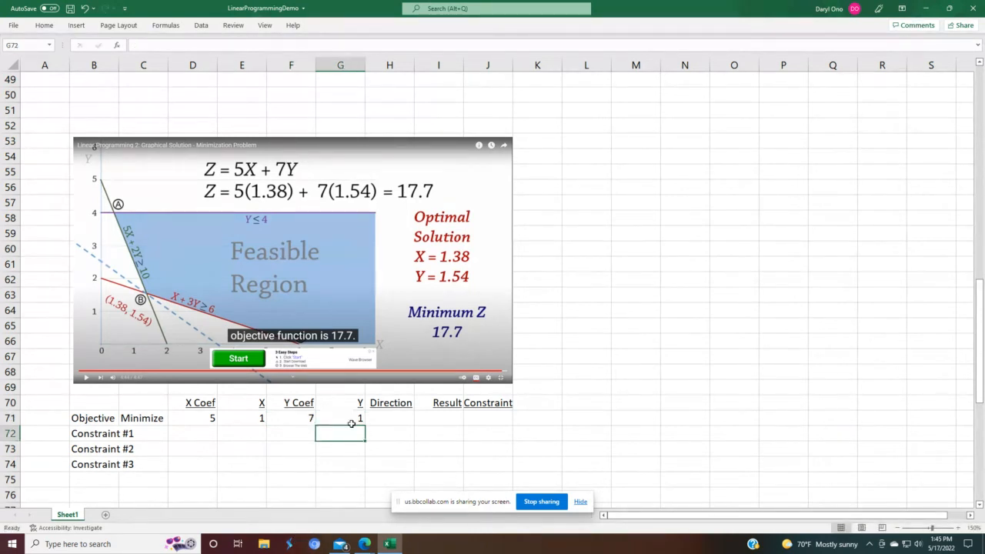
Step: Enter the objective Result formula =(D71*E71)+(F71*G71) in I71
{"action": "left_click", "coordinate": [434, 417]}
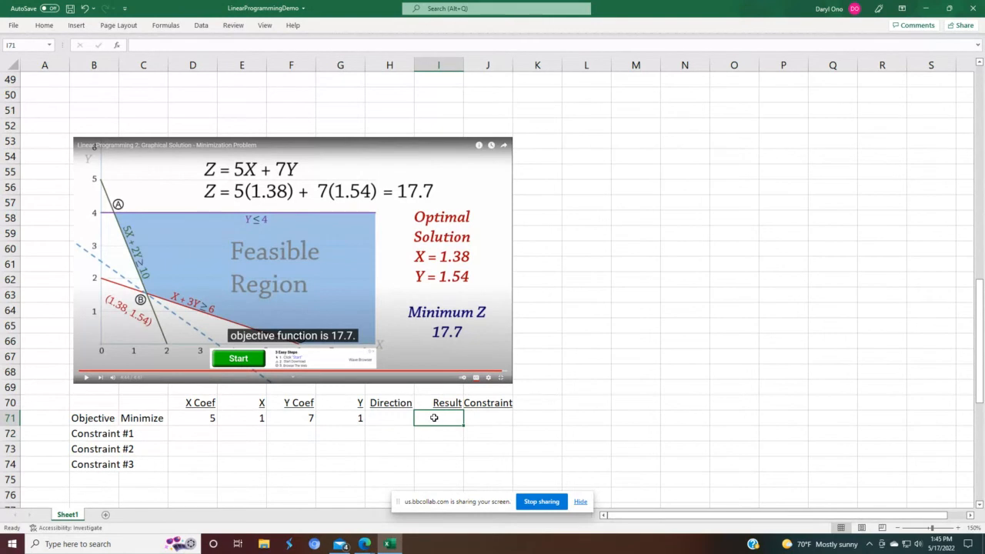
{"action": "type", "text": "="}
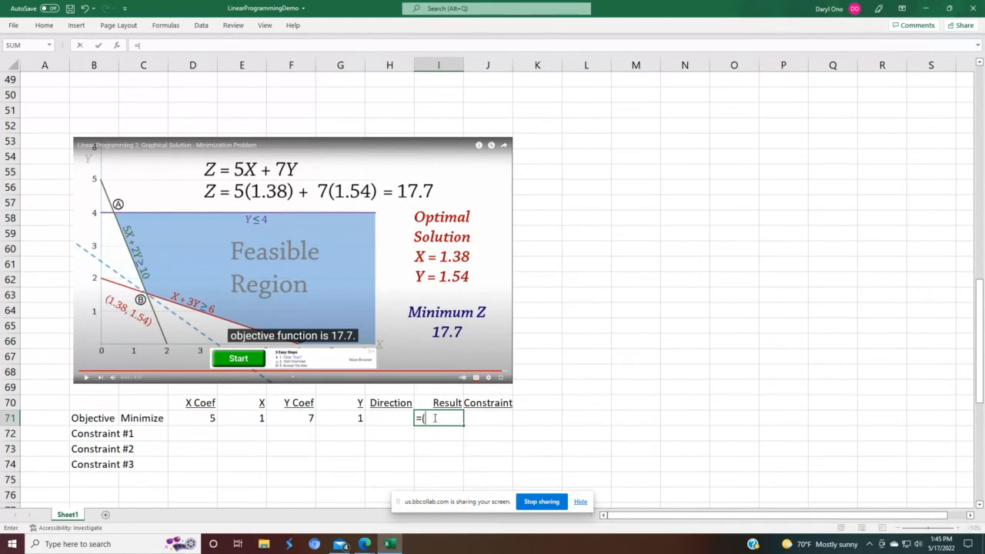
{"action": "type", "text": "("}
{"action": "left_click", "coordinate": [198, 417]}
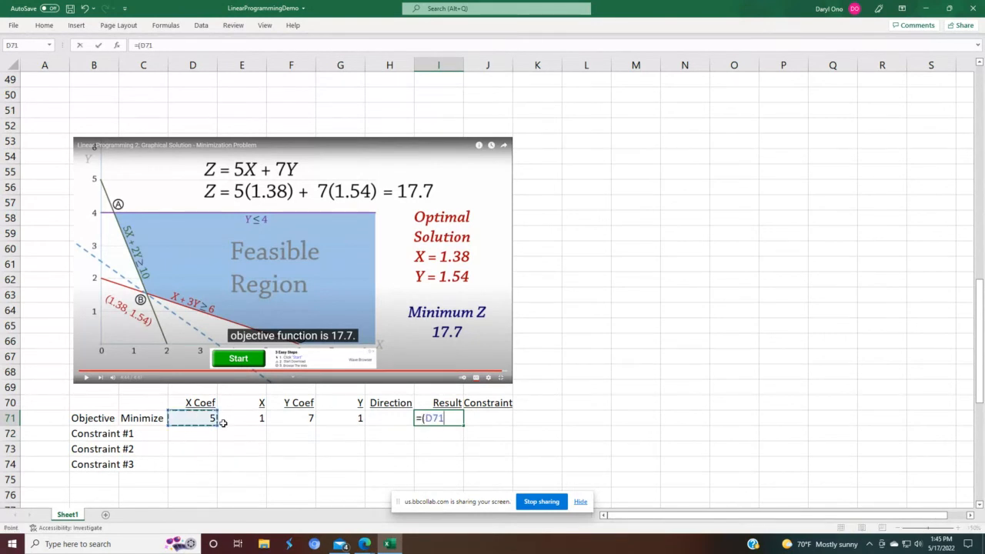
{"action": "type", "text": "*"}
{"action": "left_click", "coordinate": [226, 421]}
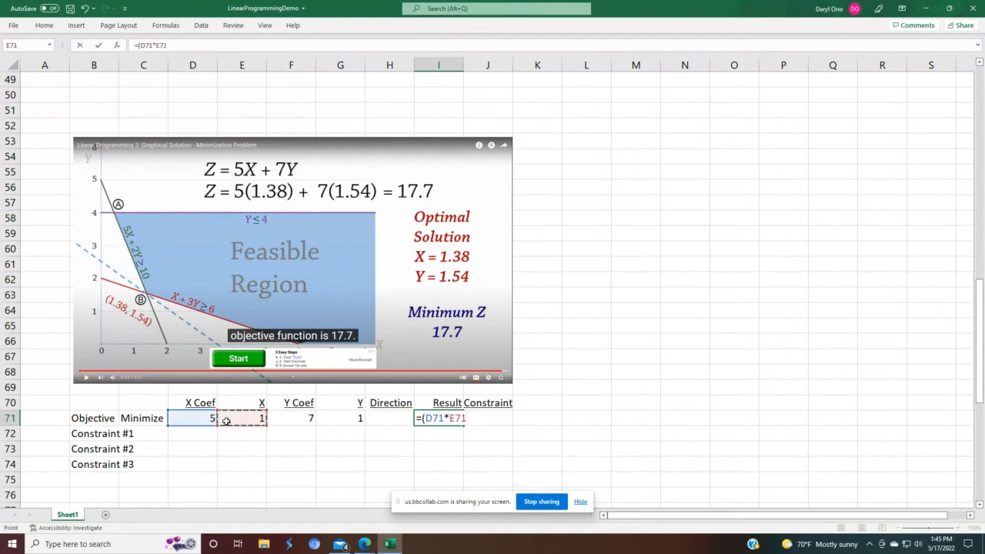
{"action": "type", "text": ")+("}
{"action": "left_click", "coordinate": [279, 416]}
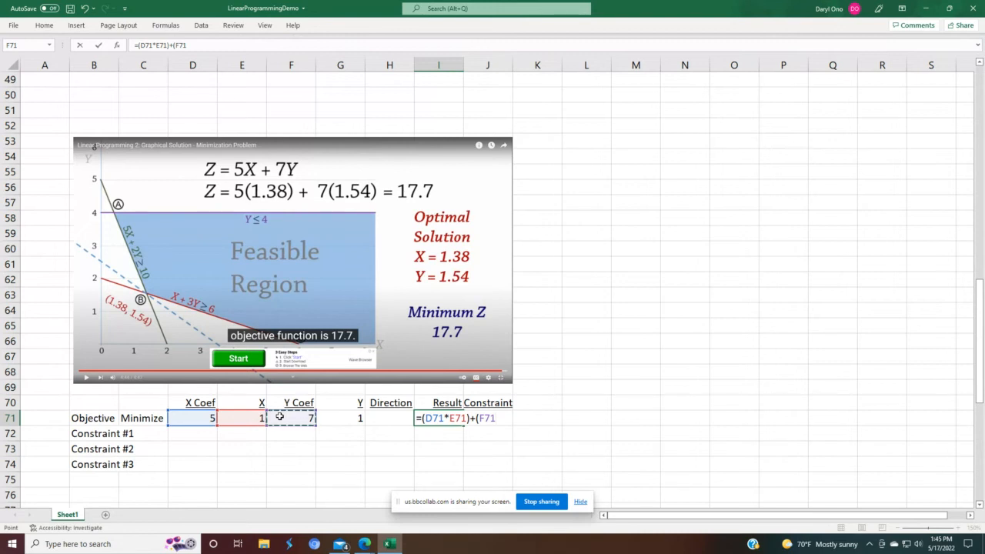
{"action": "type", "text": "*"}
{"action": "left_click", "coordinate": [351, 416]}
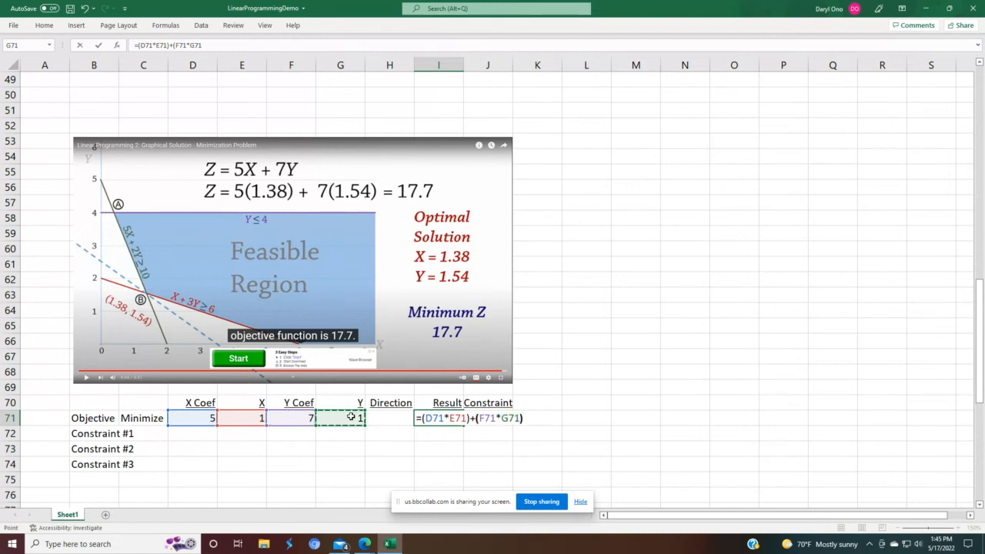
{"action": "key", "text": "Return"}
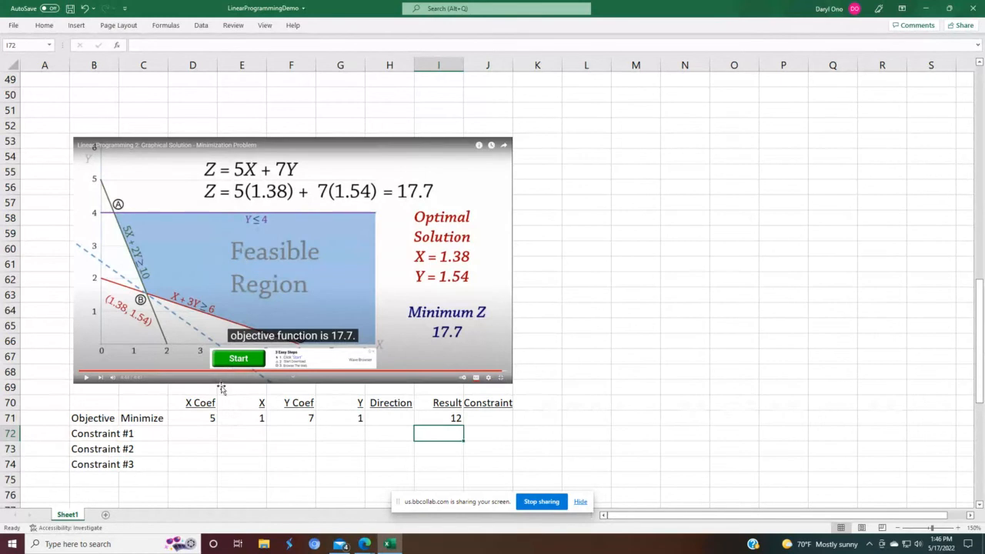
Step: Set Constraint #1's X Coef to 0 and link its X cell to the objective's X cell E71
{"action": "left_click", "coordinate": [205, 436]}
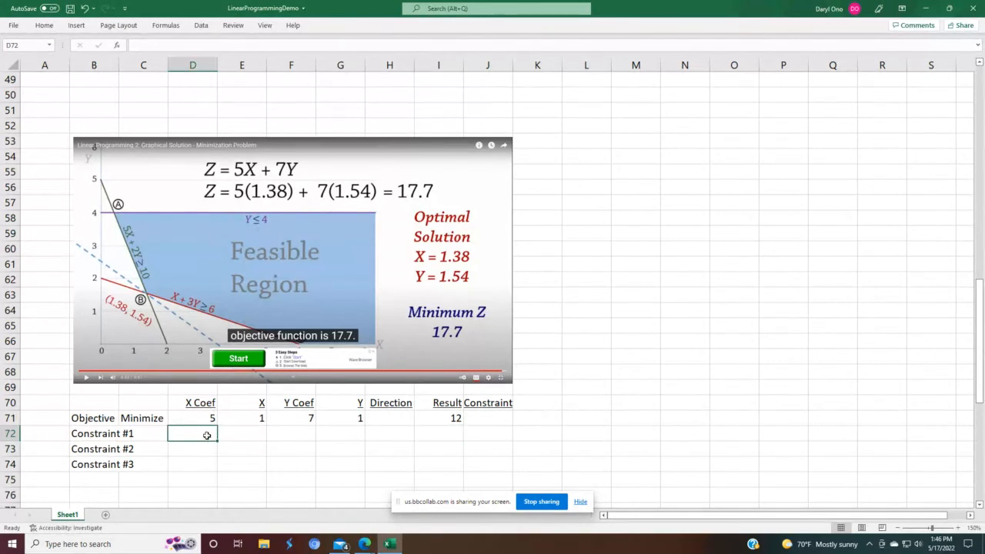
{"action": "type", "text": "0"}
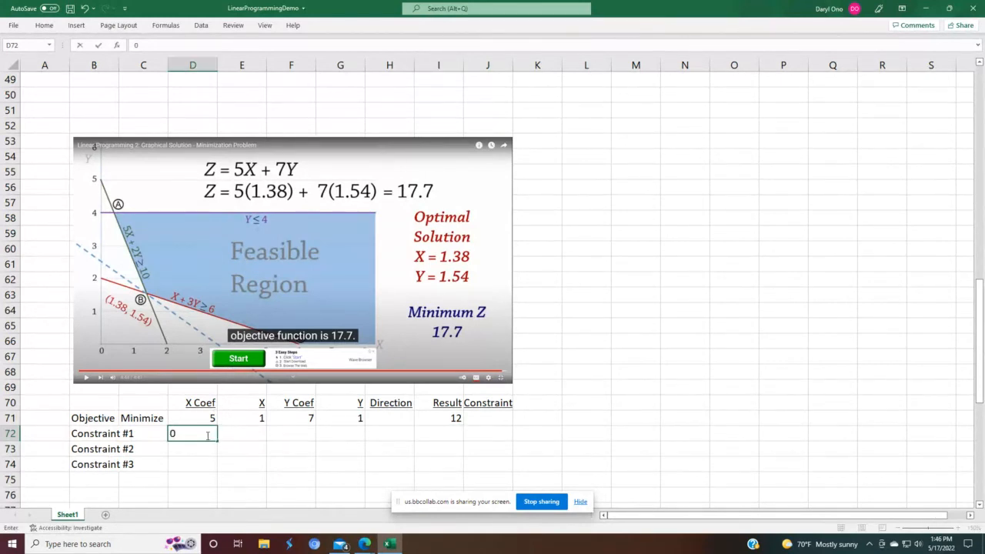
{"action": "key", "text": "Return"}
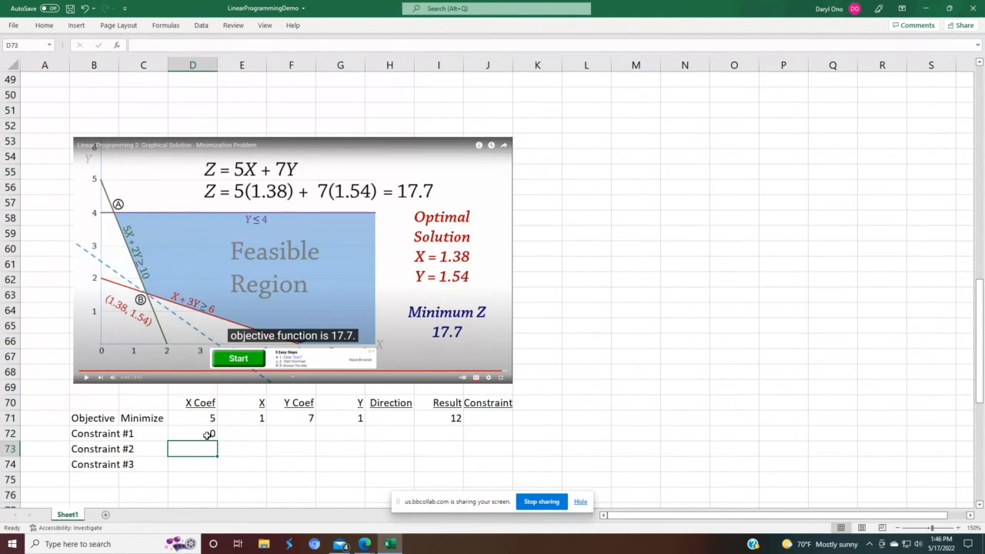
{"action": "left_click", "coordinate": [207, 435]}
{"action": "key", "text": "Tab"}
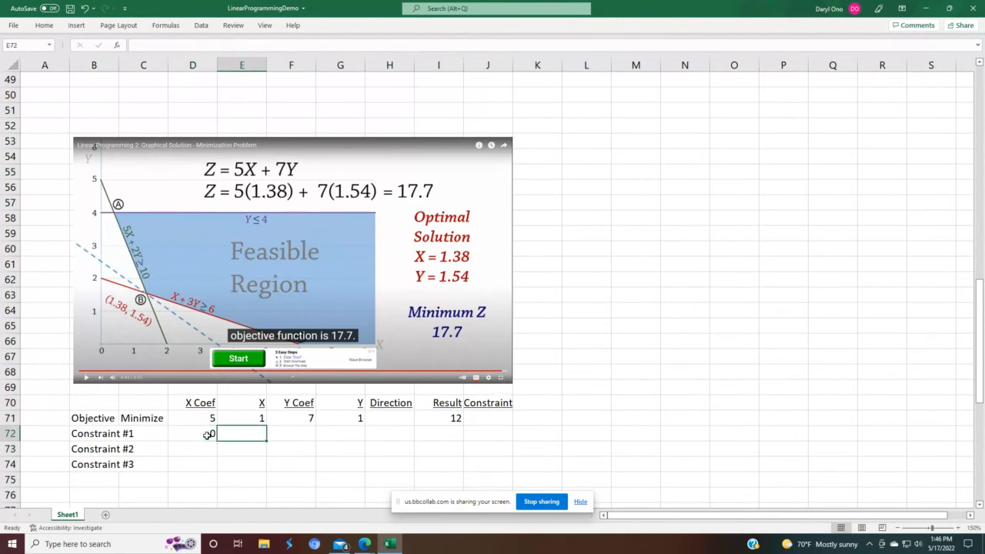
{"action": "type", "text": "="}
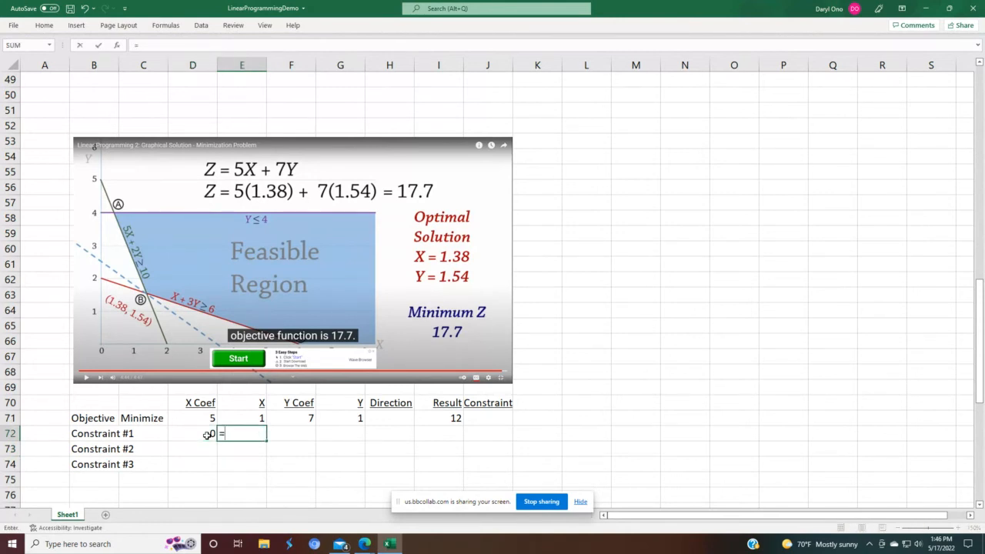
{"action": "key", "text": "Up"}
{"action": "key", "text": "Return"}
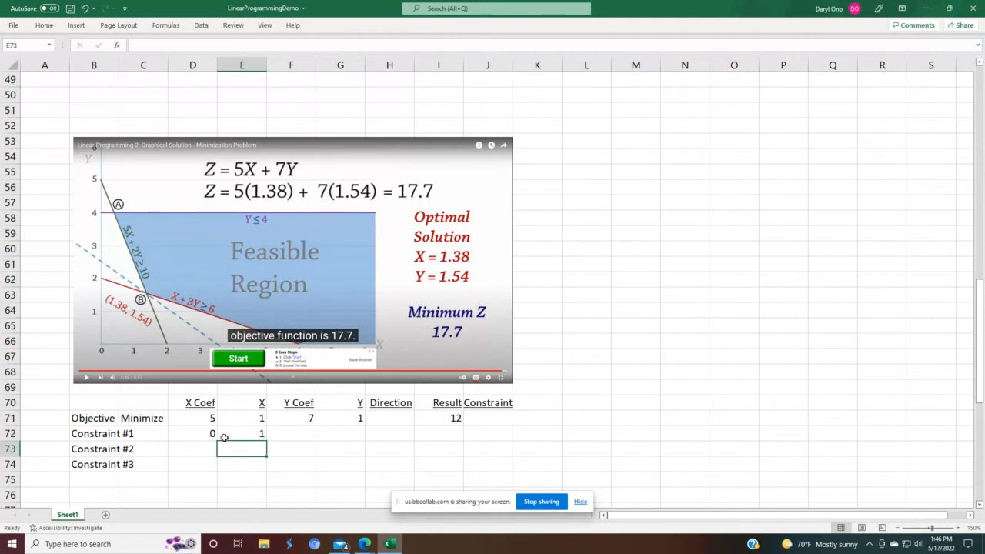
Step: Set Constraint #1's Y Coef to 1 and link its Y cell to the objective's Y cell G71
{"action": "left_click", "coordinate": [290, 431]}
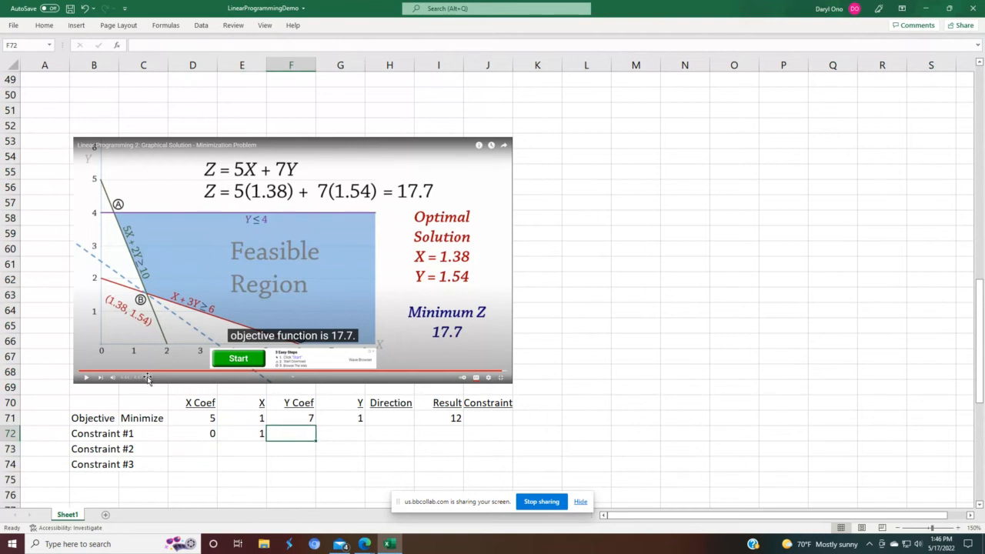
{"action": "type", "text": "1"}
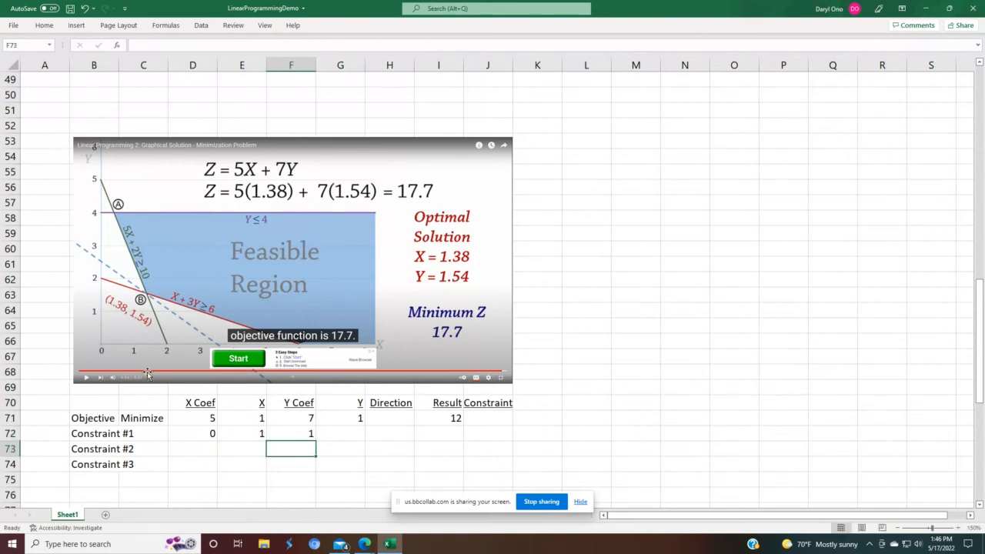
{"action": "left_click", "coordinate": [339, 435]}
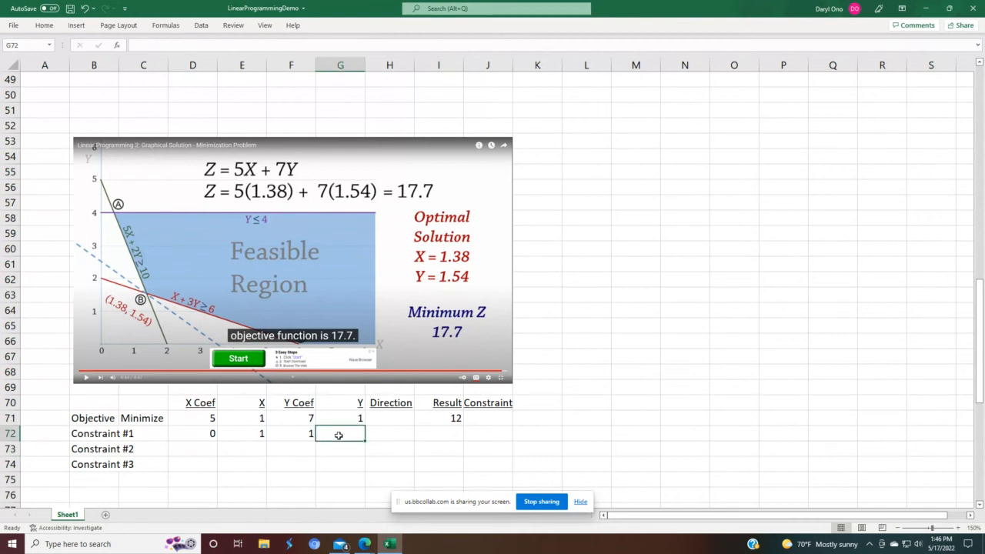
{"action": "type", "text": "="}
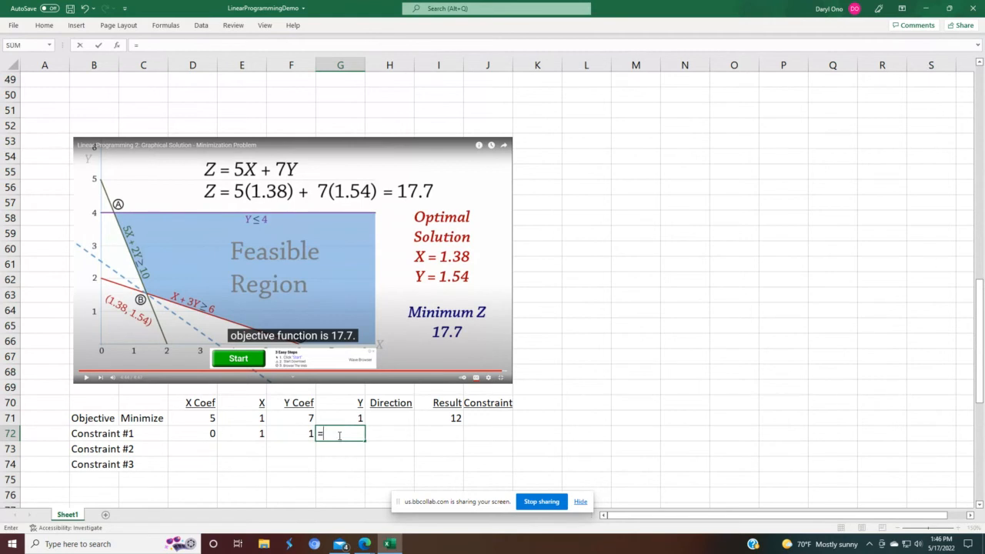
{"action": "key", "text": "Up"}
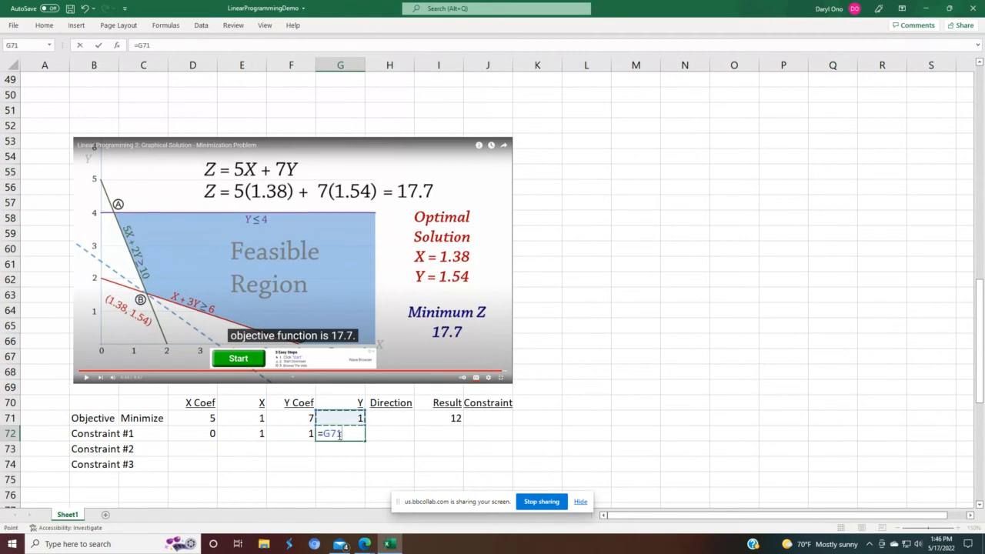
{"action": "key", "text": "Return"}
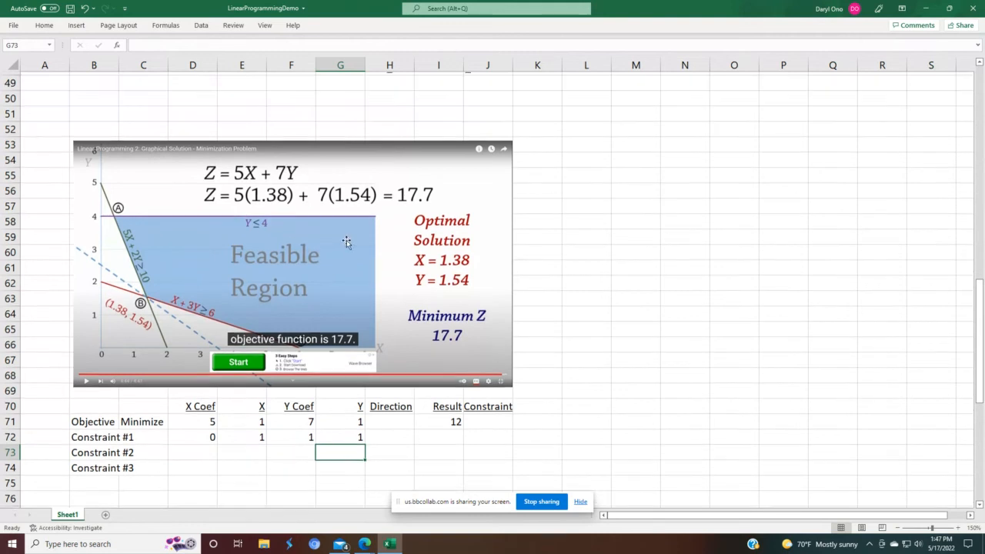
Step: Copy the ≤ direction symbol from the second model's H48 into Constraint #1's Direction cell H72
{"action": "scroll", "coordinate": [345, 242], "scroll_direction": "up", "scroll_amount": 3}
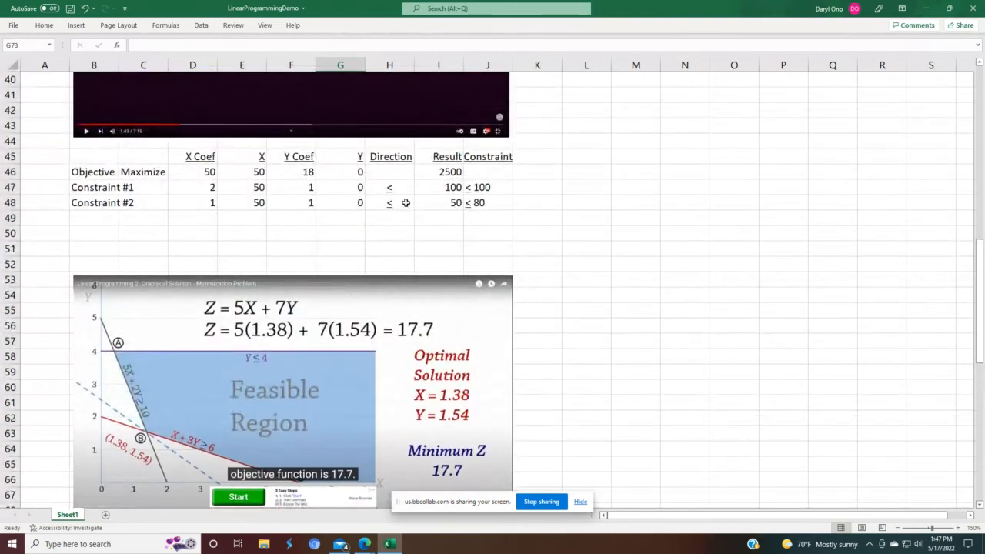
{"action": "left_click", "coordinate": [400, 203]}
{"action": "right_click", "coordinate": [401, 204]}
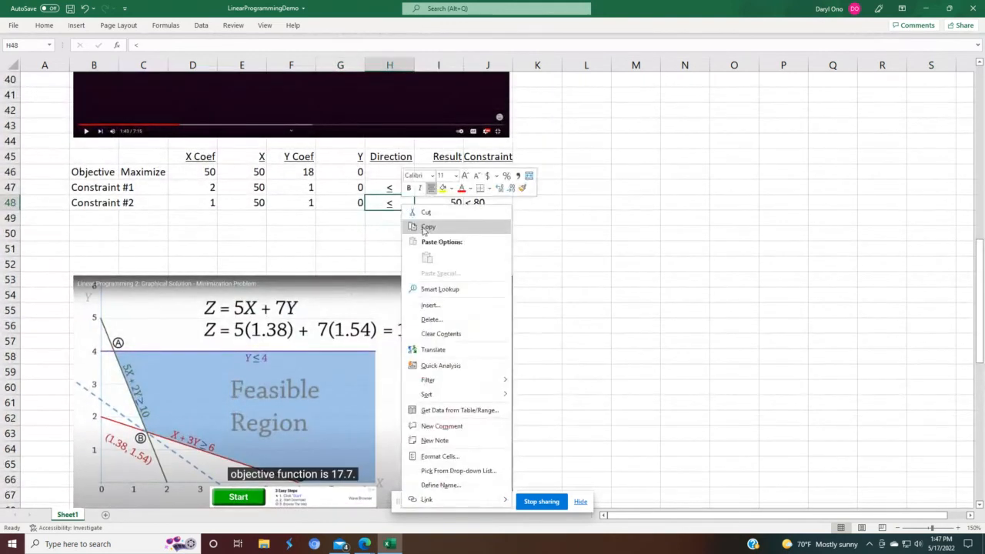
{"action": "left_click", "coordinate": [421, 226]}
{"action": "scroll", "coordinate": [409, 344], "scroll_direction": "down", "scroll_amount": 4}
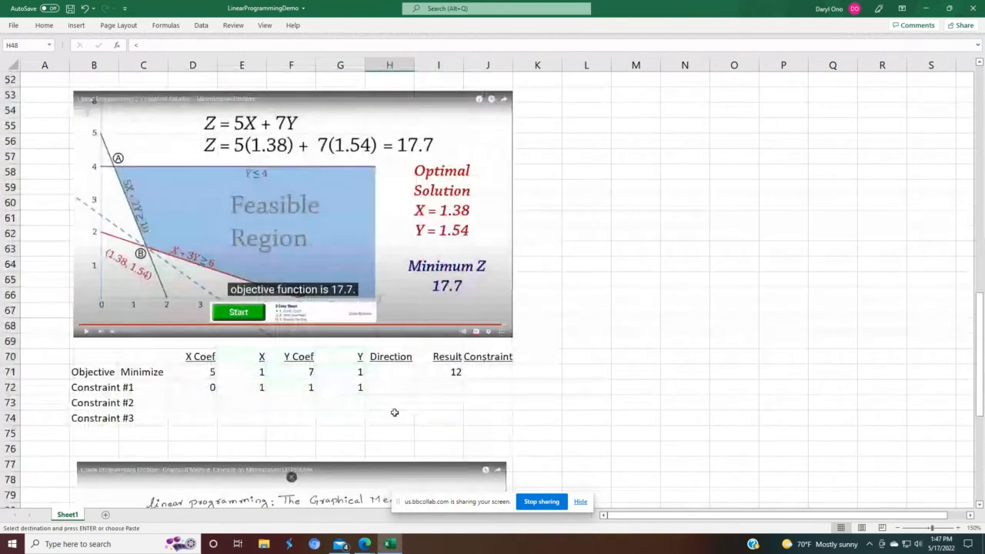
{"action": "left_click", "coordinate": [388, 386]}
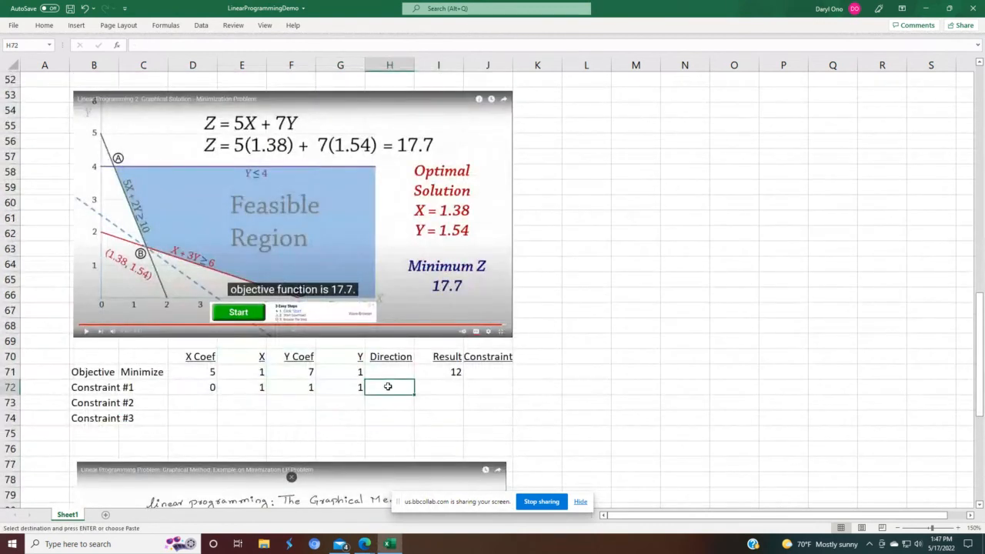
{"action": "key", "text": "ctrl+v"}
Step: Fill the objective's Result formula from I71 down into Constraint #1's Result cell I72
{"action": "left_click", "coordinate": [450, 390]}
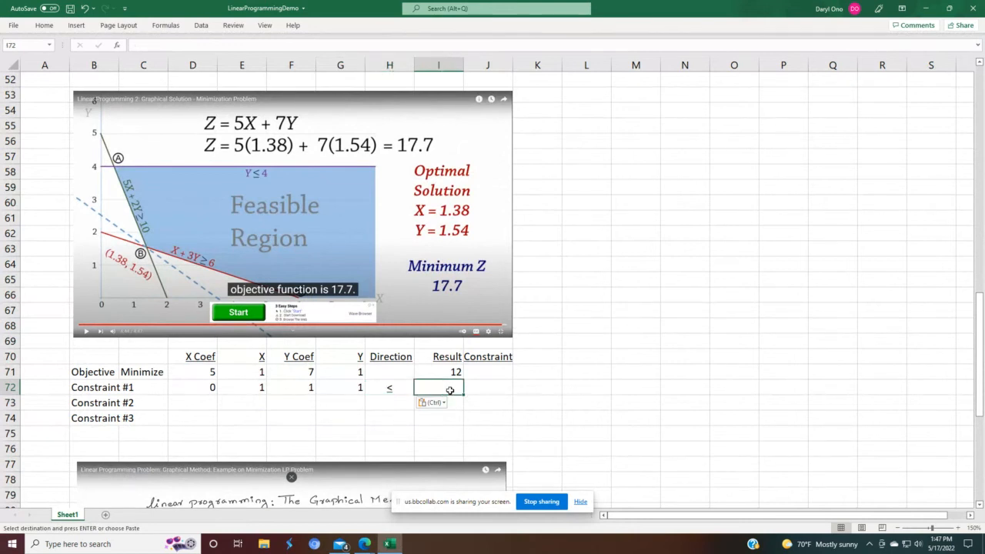
{"action": "left_click", "coordinate": [450, 370]}
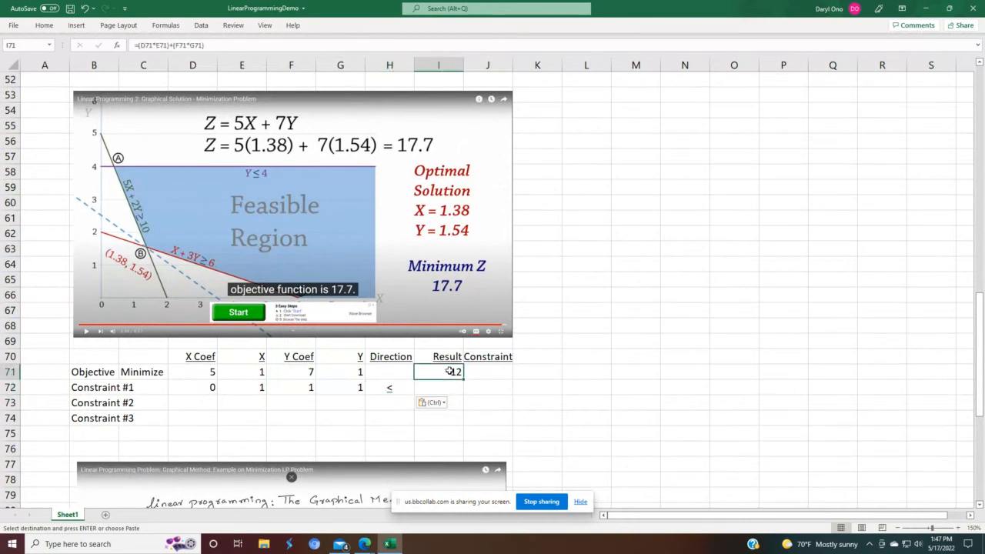
{"action": "left_click_drag", "start_coordinate": [463, 380], "coordinate": [462, 390]}
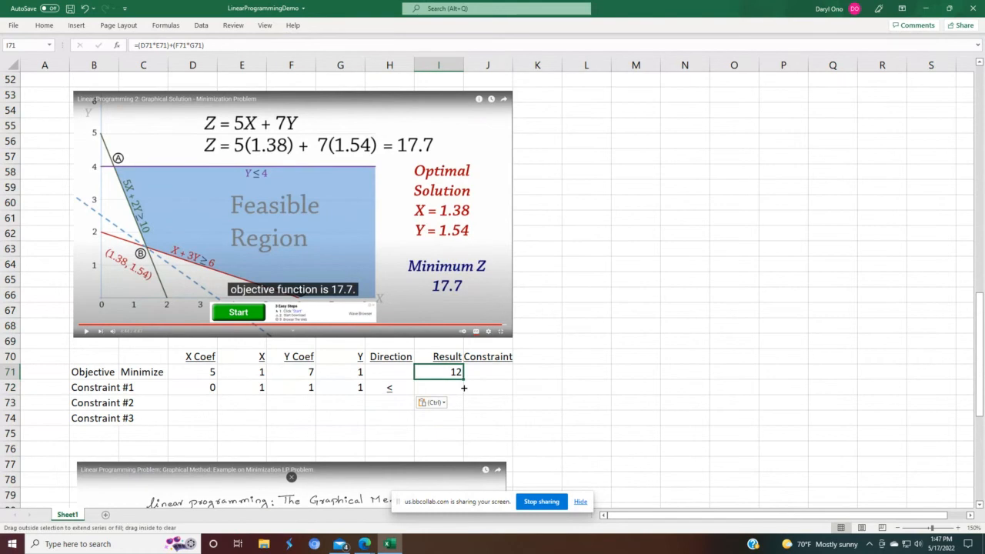
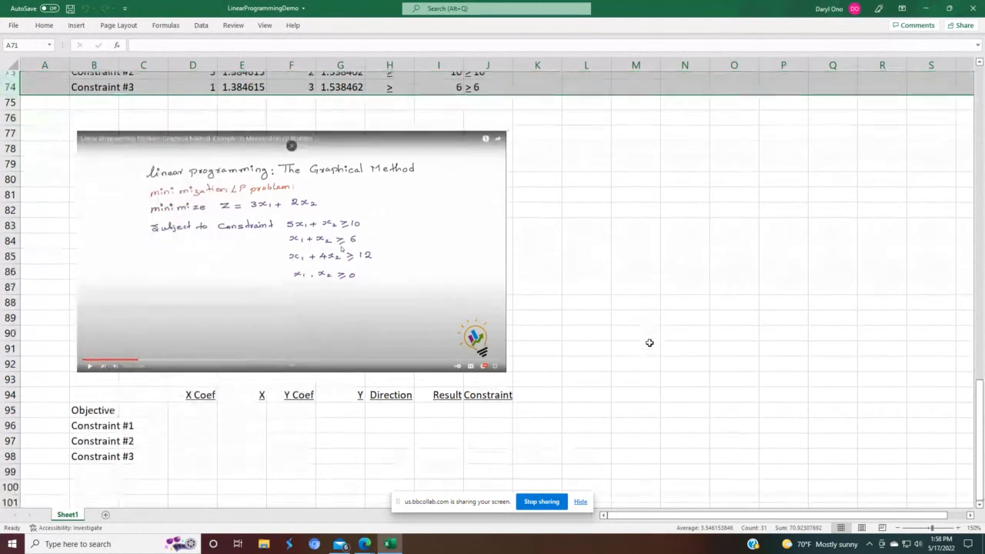
Step: Reset all Solver parameters and close the Solver dialog
{"action": "left_click", "coordinate": [201, 26]}
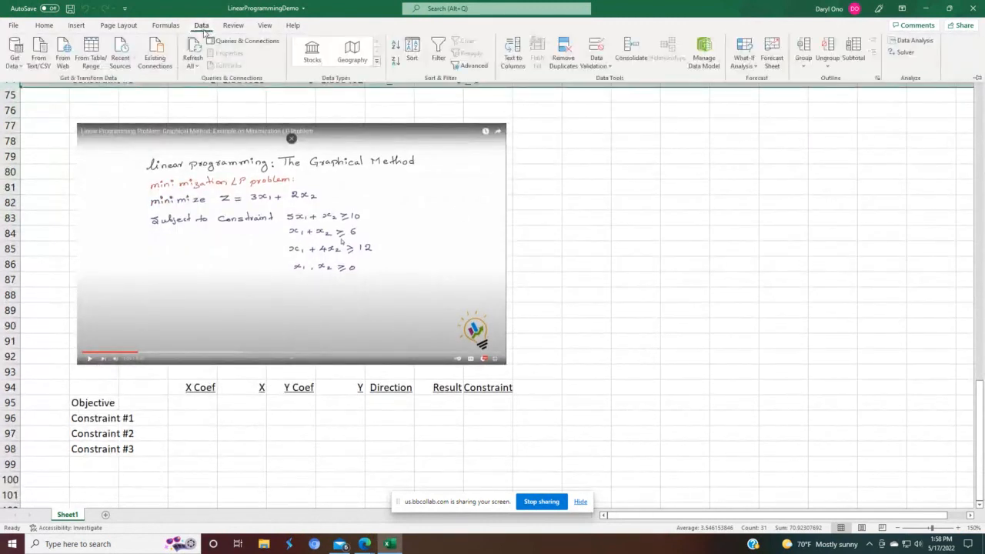
{"action": "left_click", "coordinate": [904, 52]}
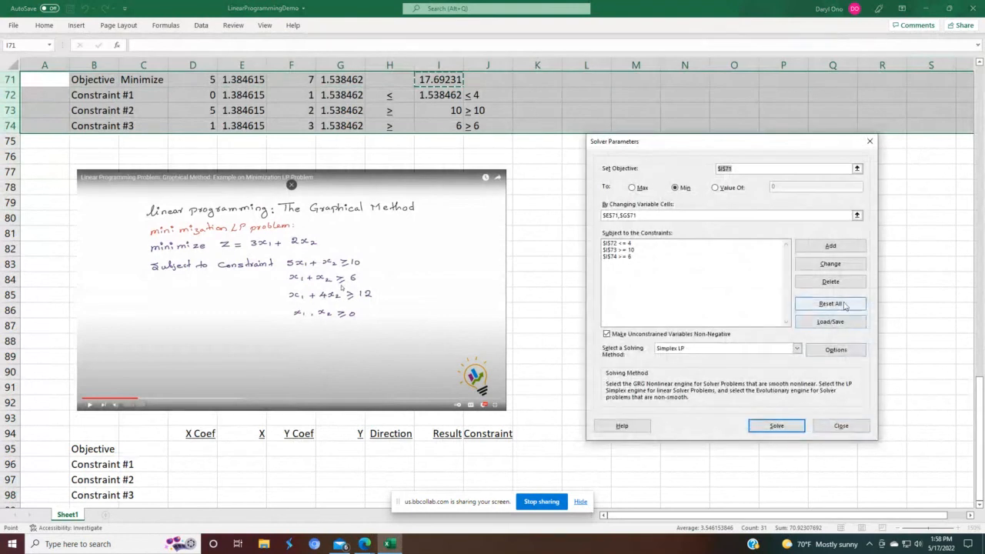
{"action": "left_click", "coordinate": [844, 304]}
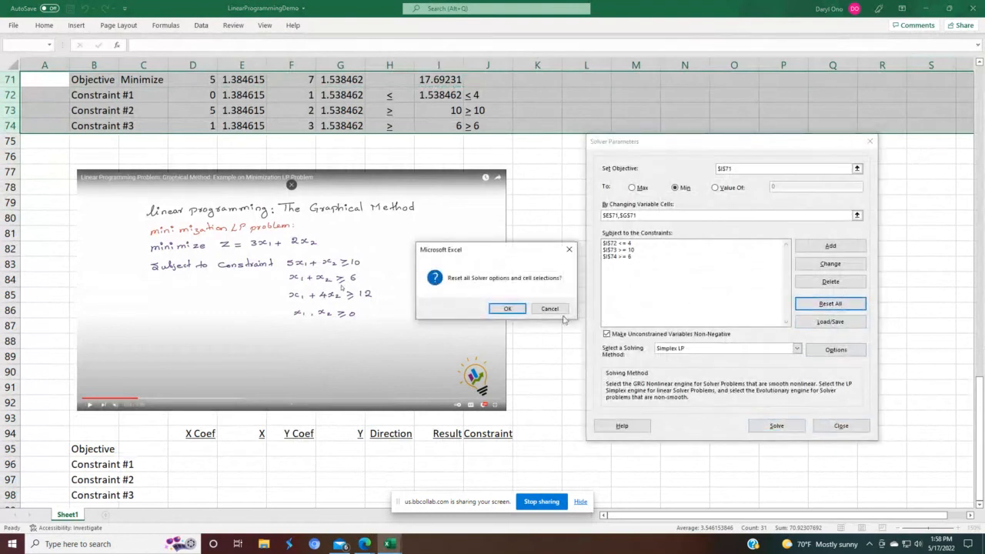
{"action": "left_click", "coordinate": [509, 308]}
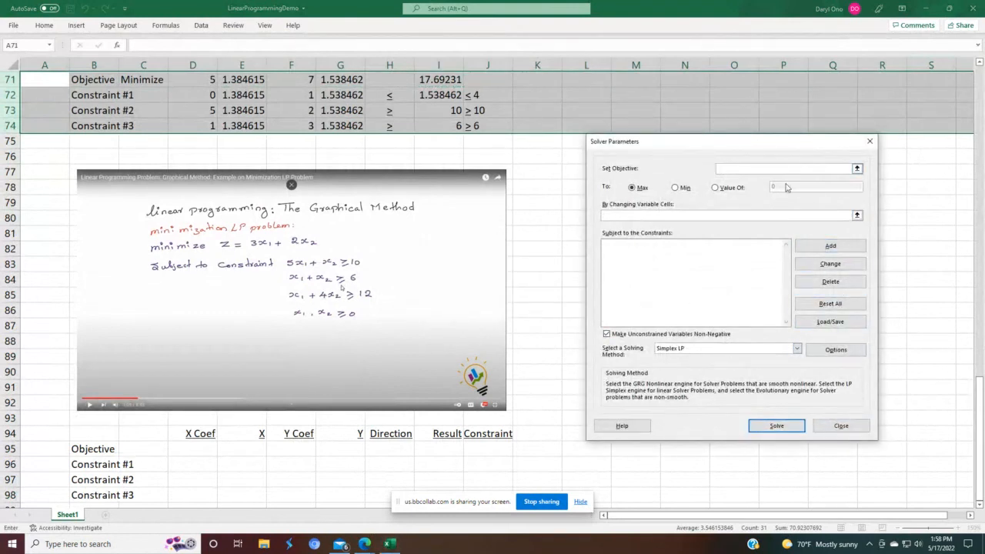
{"action": "left_click", "coordinate": [842, 422]}
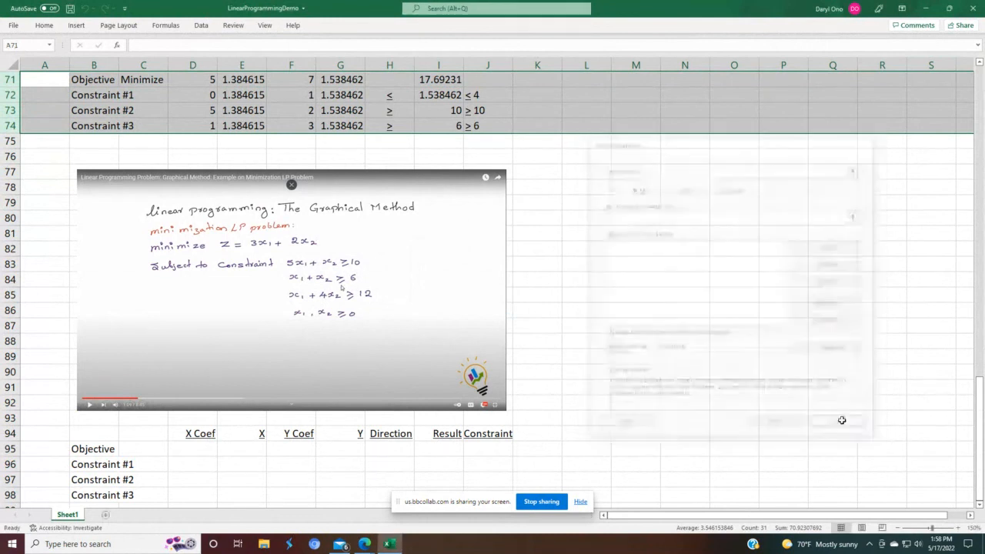
Step: Label the new objective row in C95 as Minimize
{"action": "scroll", "coordinate": [621, 318], "scroll_direction": "down", "scroll_amount": 1}
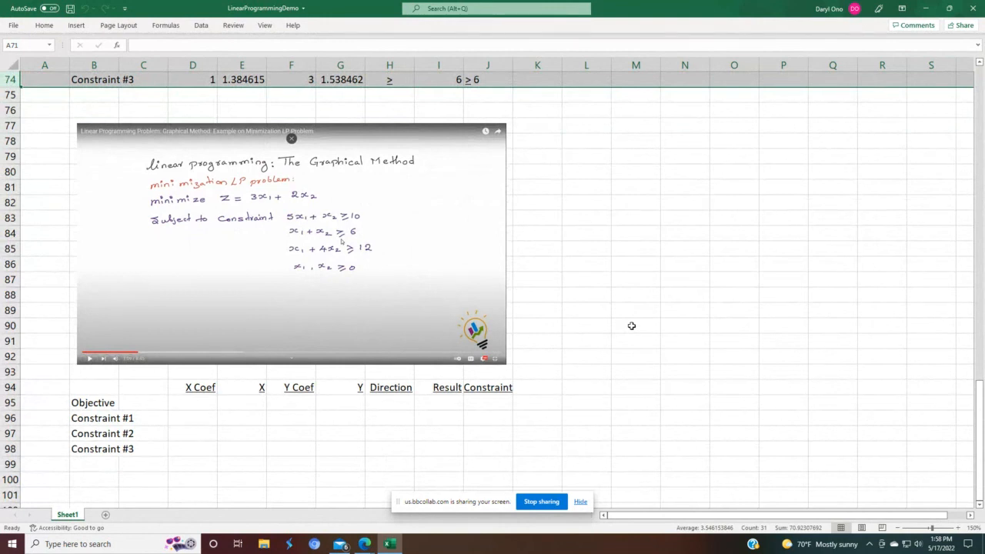
{"action": "left_click", "coordinate": [160, 406]}
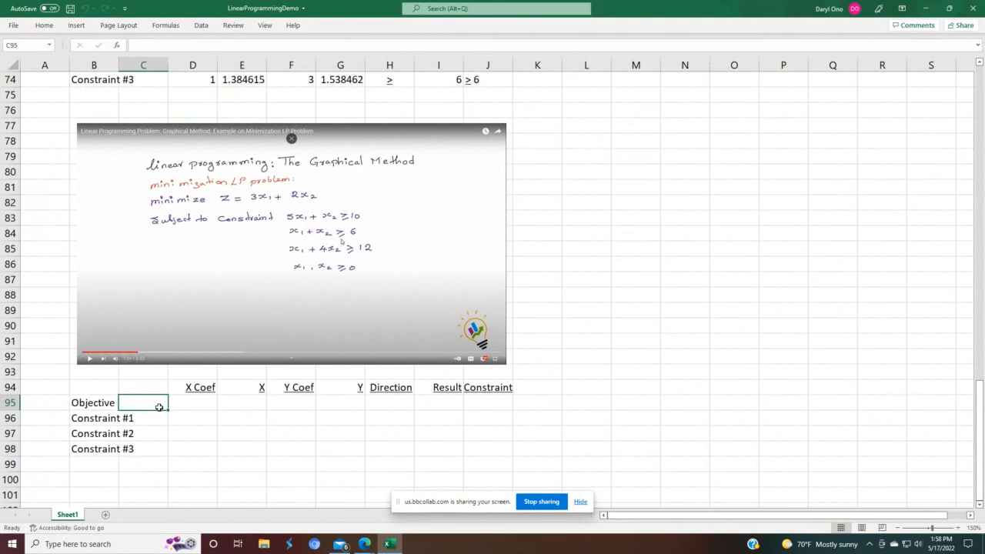
{"action": "type", "text": "Minimize"}
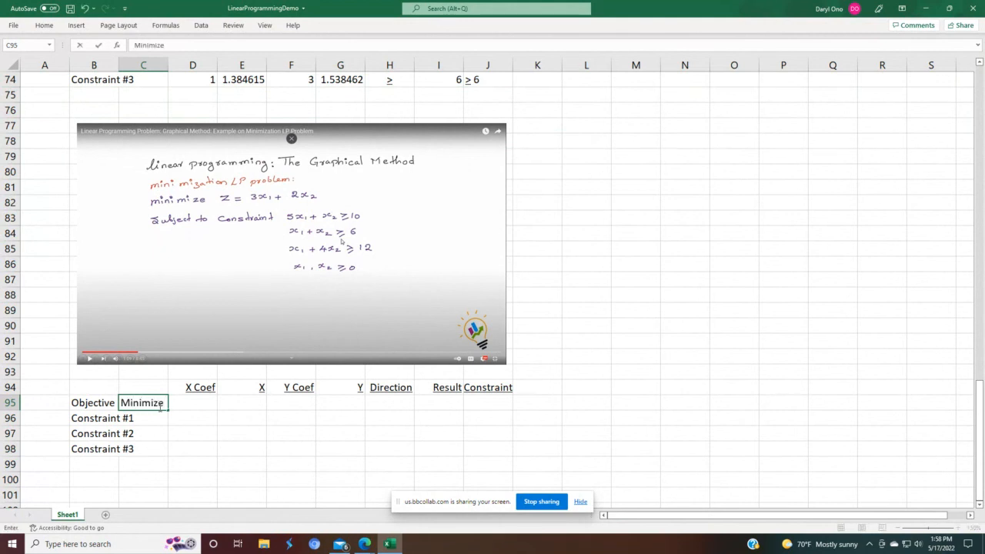
{"action": "key", "text": "Tab"}
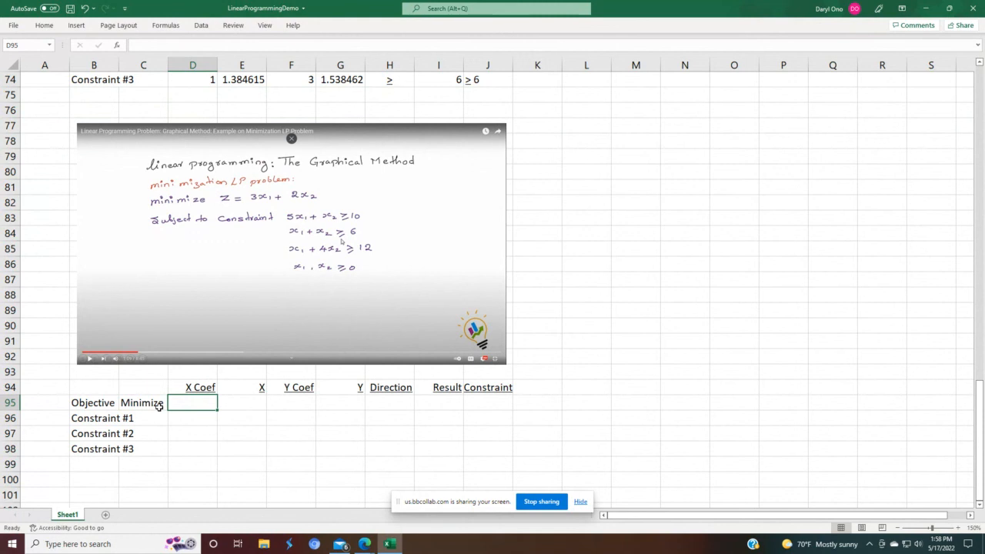
Step: Enter the objective's X Coef as 3 and its X value as 1
{"action": "type", "text": "3"}
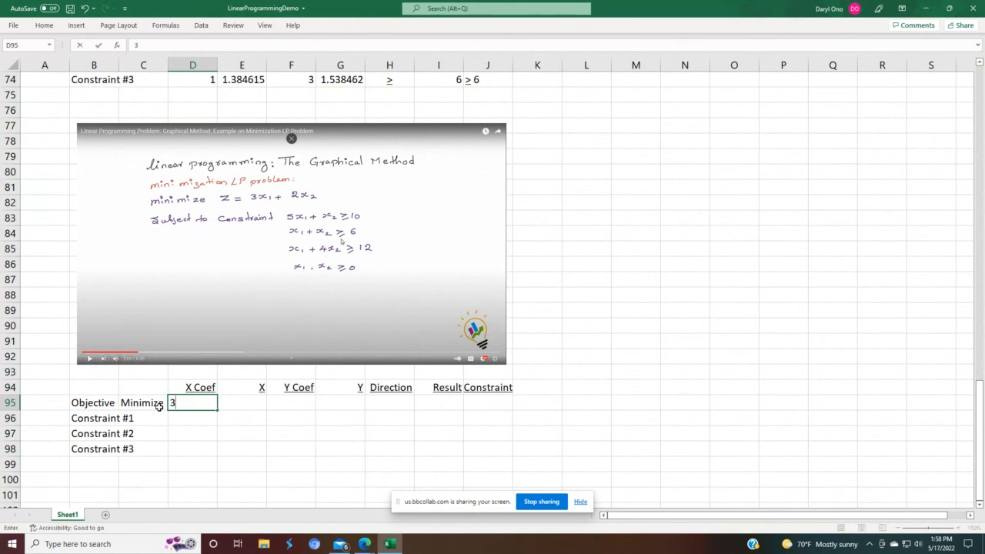
{"action": "key", "text": "Tab"}
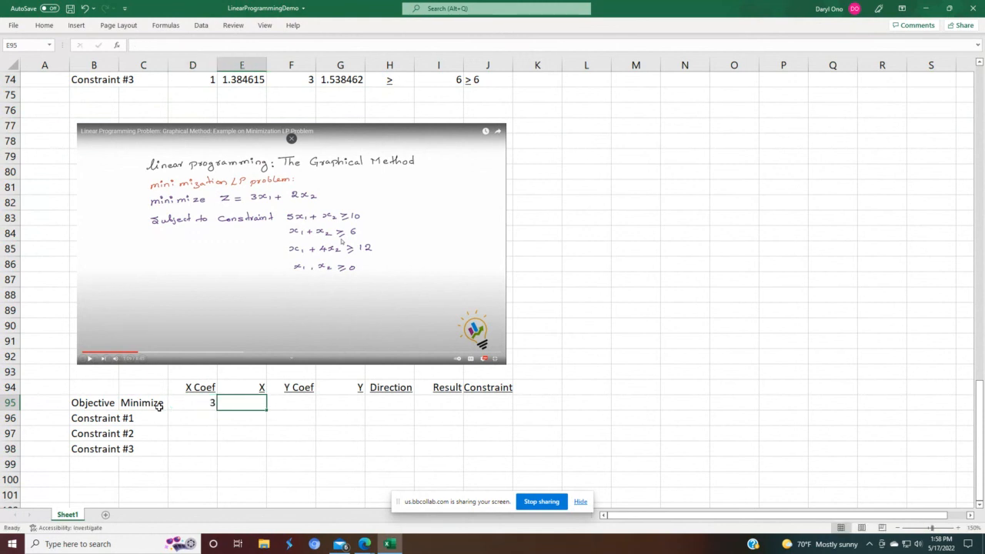
{"action": "type", "text": "1"}
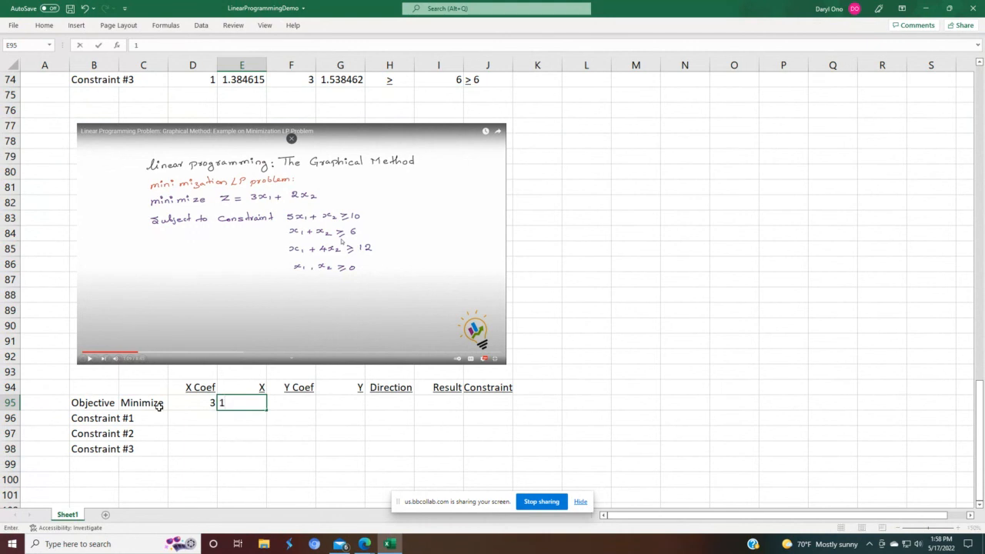
{"action": "key", "text": "Tab"}
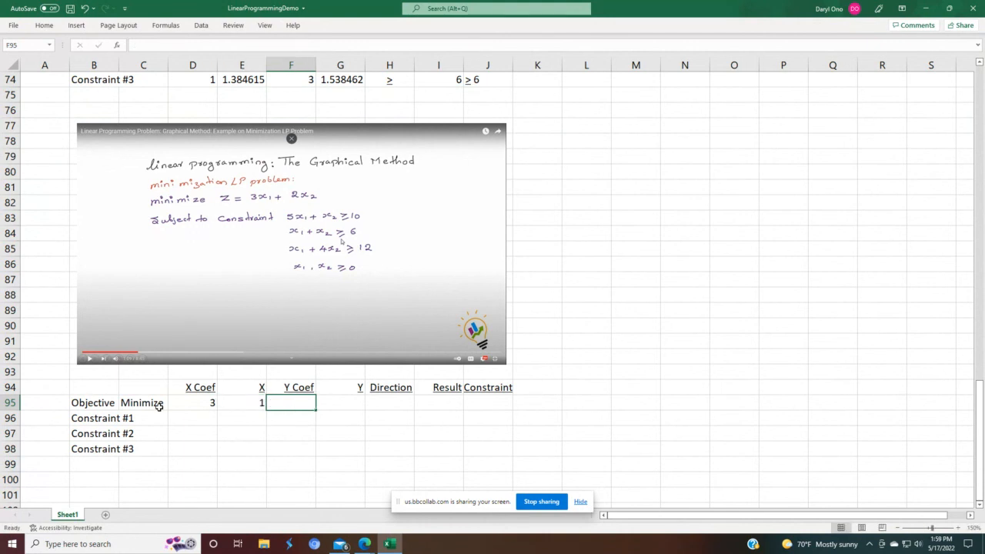
Step: Rename the X Coef and X column headers to X1 Coef and X1
{"action": "key", "text": "Up"}
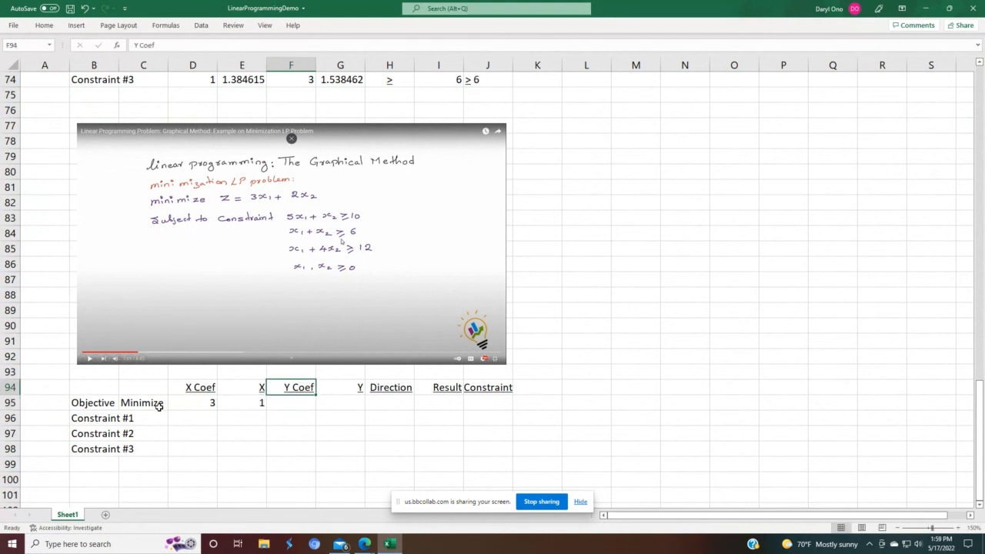
{"action": "key", "text": "Down"}
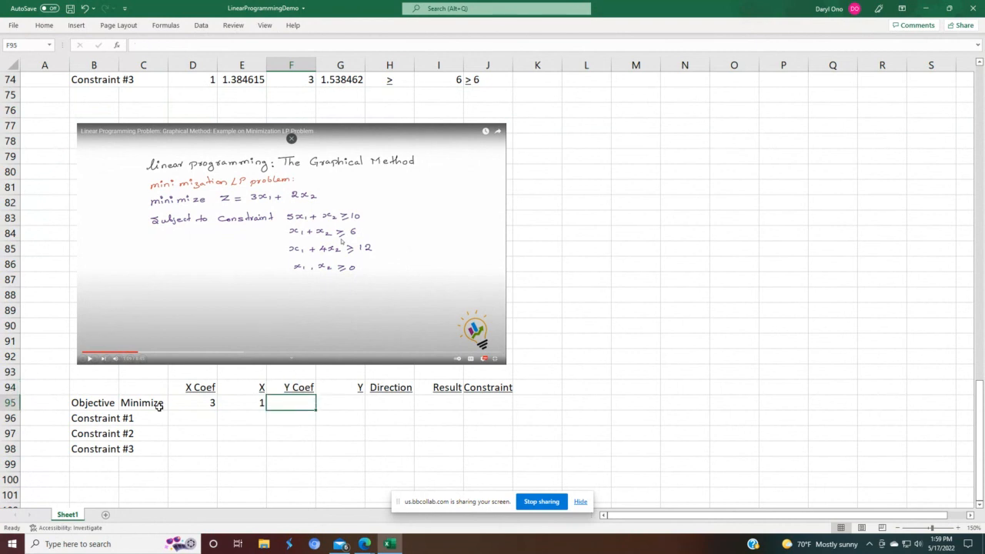
{"action": "key", "text": "Up"}
{"action": "key", "text": "Left"}
{"action": "key", "text": "Left"}
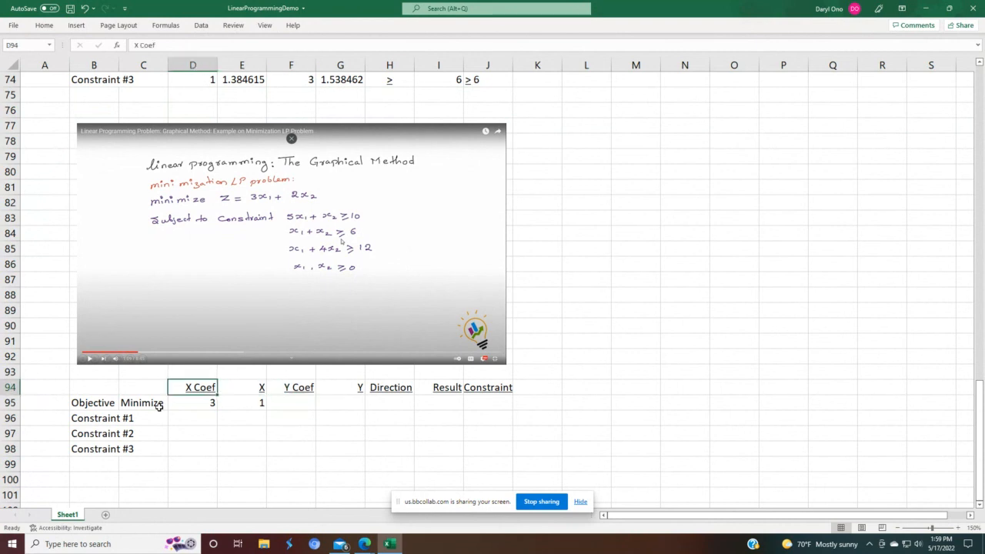
{"action": "key", "text": "F2"}
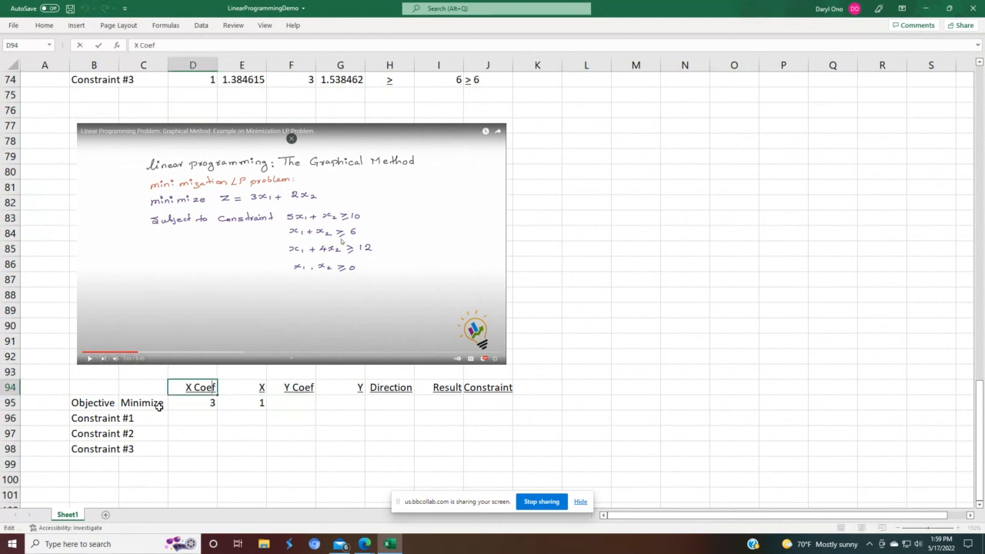
{"action": "type", "text": "1"}
{"action": "key", "text": "Return"}
{"action": "key", "text": "Up"}
{"action": "key", "text": "Right"}
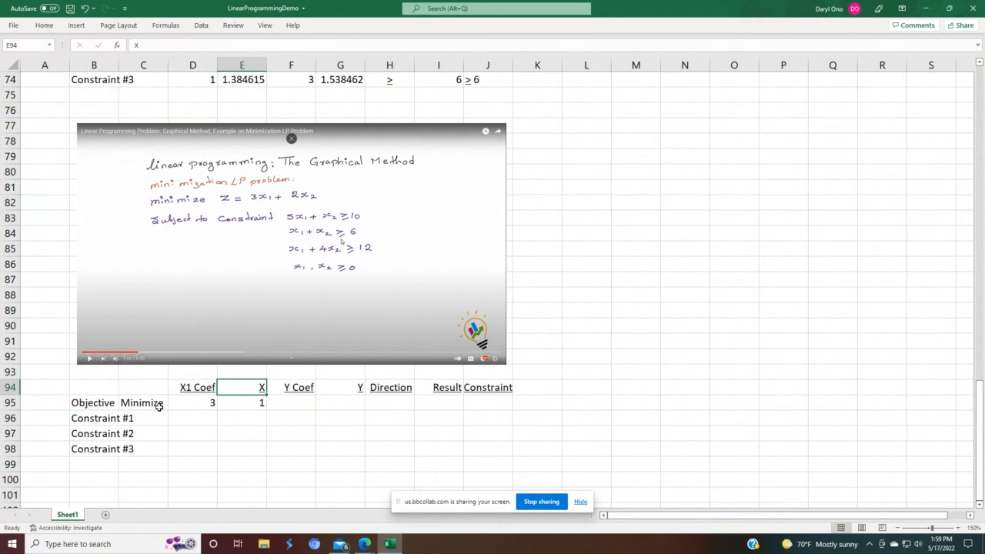
{"action": "key", "text": "F2"}
{"action": "type", "text": "1"}
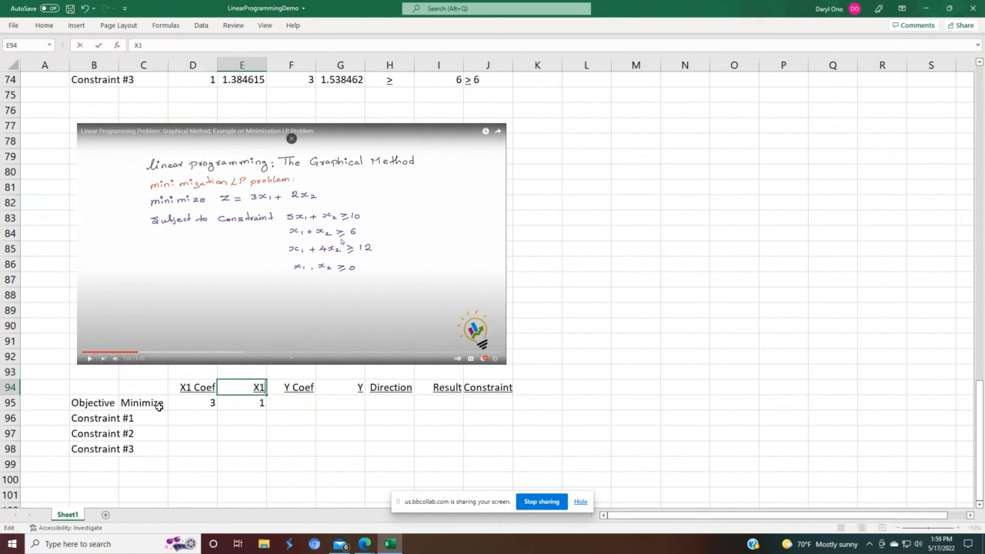
{"action": "key", "text": "Return"}
{"action": "key", "text": "Up"}
{"action": "key", "text": "Right"}
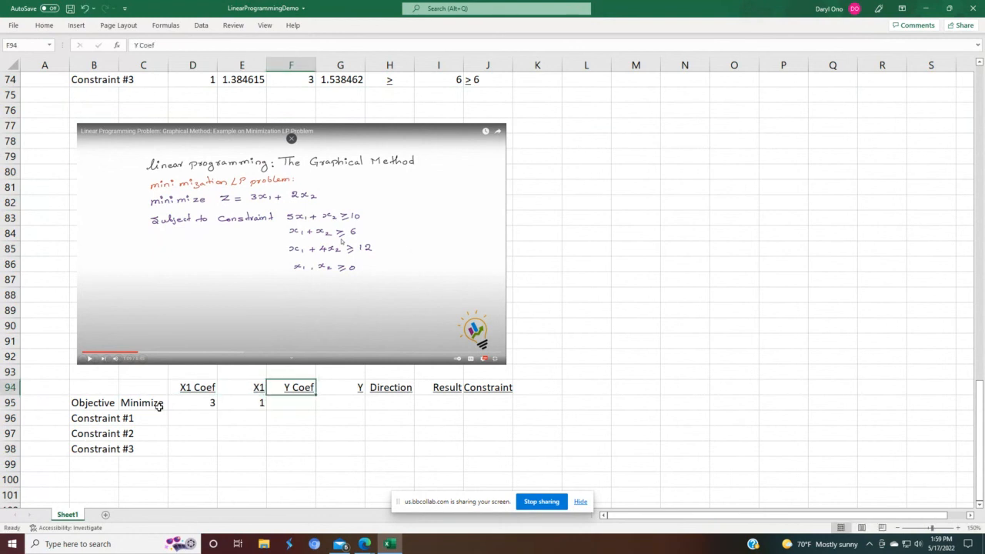
Step: Rename the Y Coef and Y column headers to X2 Coef and X2
{"action": "key", "text": "F2"}
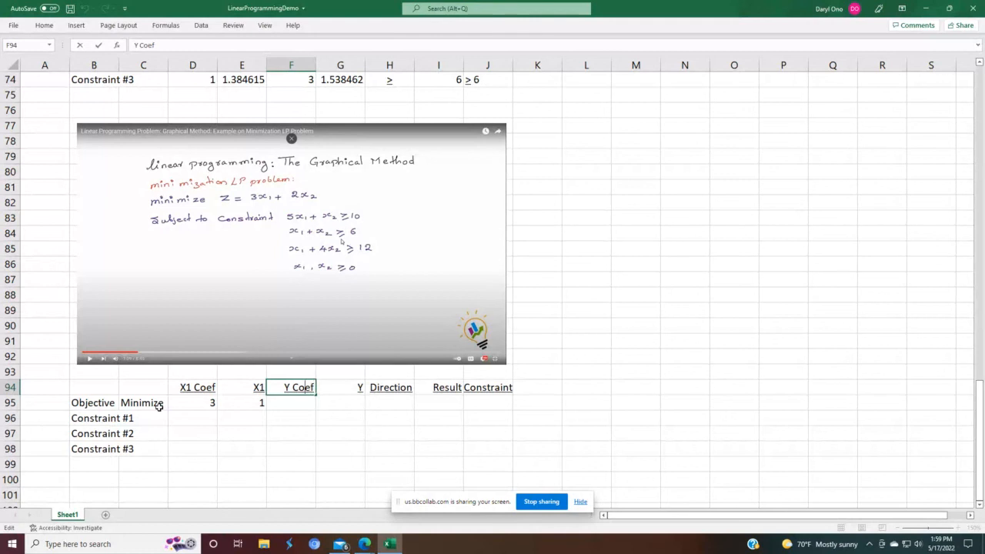
{"action": "key", "text": "Home"}
{"action": "key", "text": "Delete"}
{"action": "type", "text": "X2"}
{"action": "key", "text": "Return"}
{"action": "key", "text": "Up"}
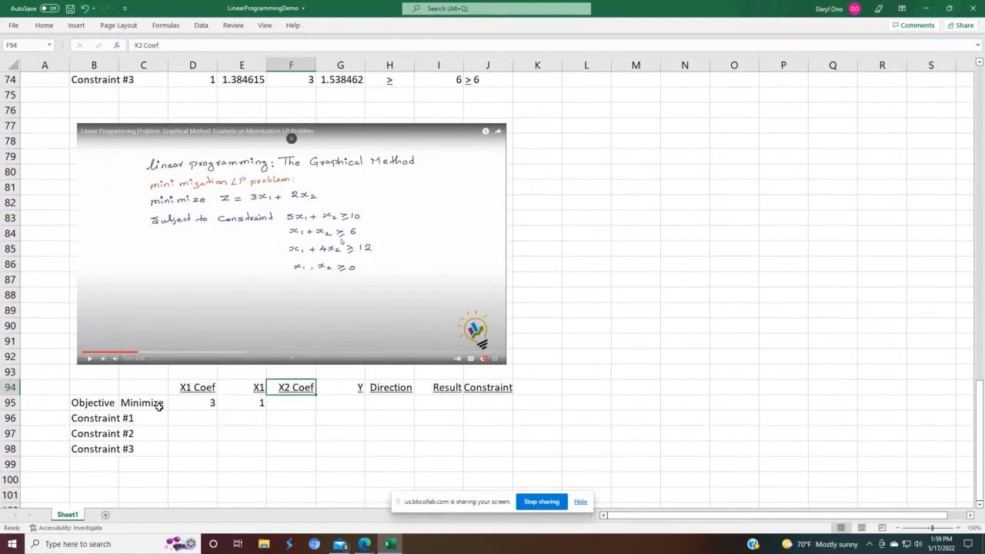
{"action": "key", "text": "Right"}
{"action": "key", "text": "F2"}
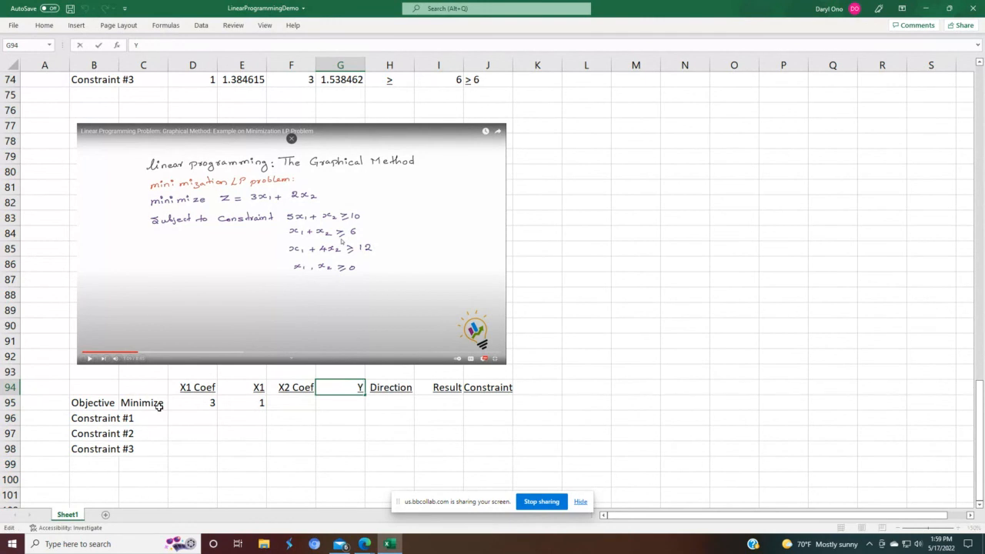
{"action": "key", "text": "BackSpace"}
{"action": "key", "text": "Return"}
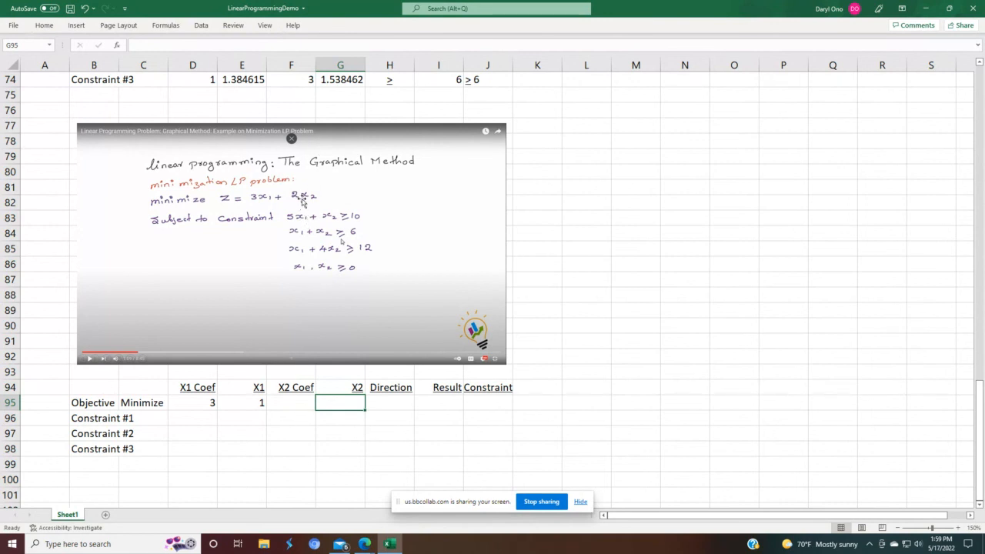
Step: Enter the objective's X2 Coef as 2 and its X2 value as 1
{"action": "left_click", "coordinate": [296, 401]}
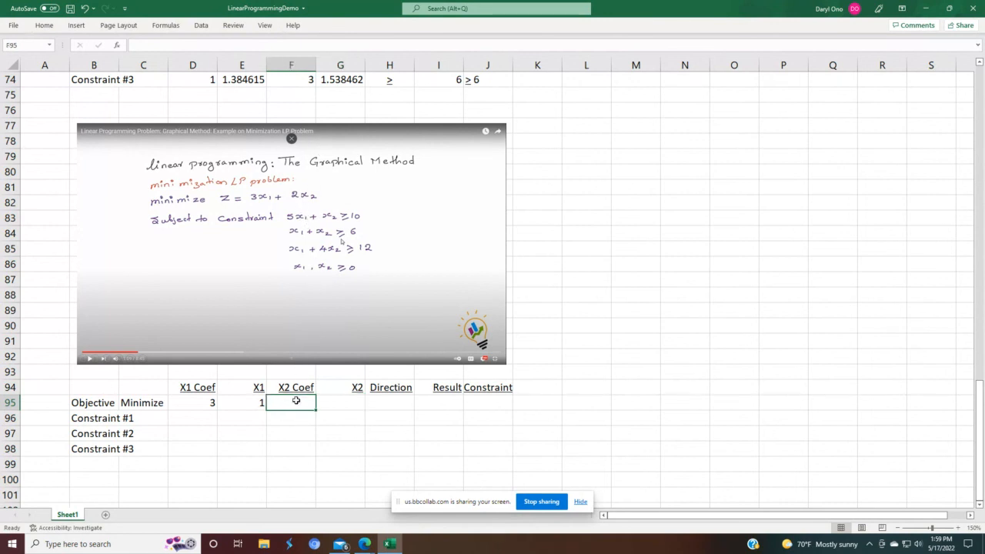
{"action": "type", "text": "2"}
{"action": "key", "text": "Return"}
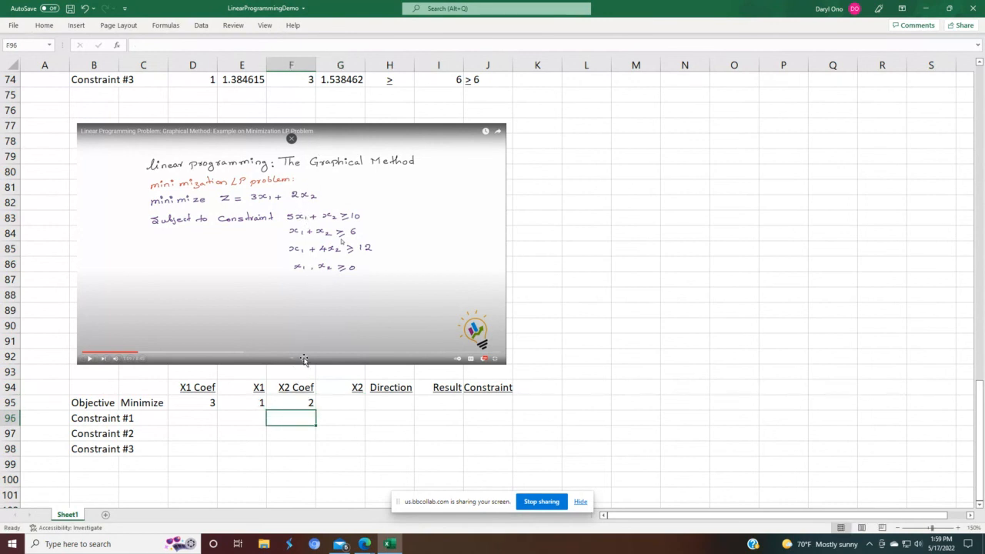
{"action": "key", "text": "Up"}
{"action": "key", "text": "Right"}
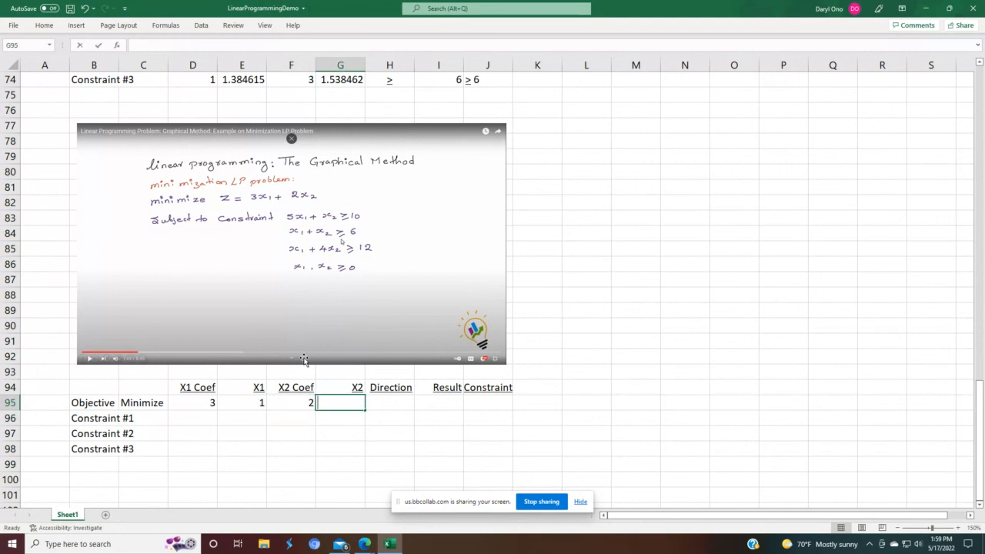
{"action": "type", "text": "1"}
{"action": "key", "text": "Return"}
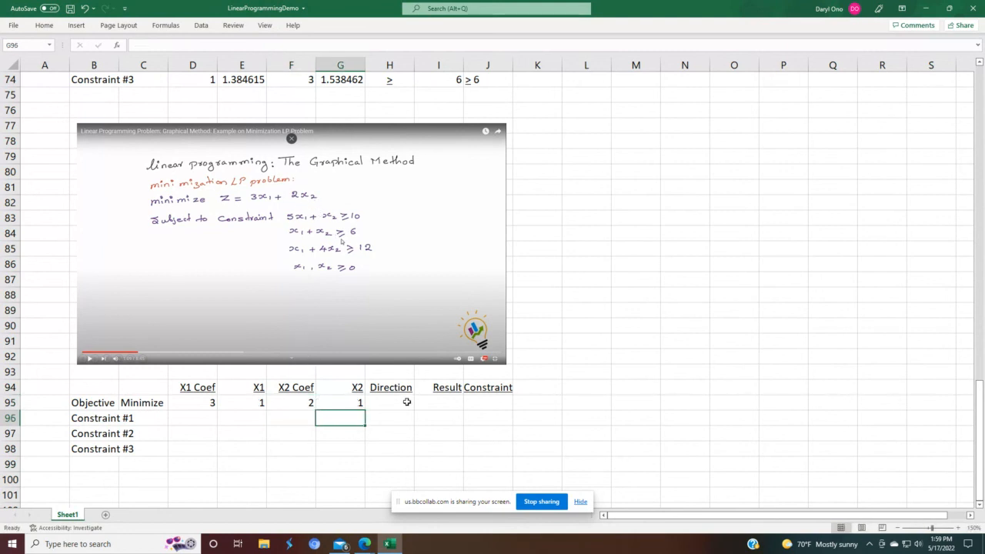
Step: Enter the objective's Result formula in I95 summing X1 Coef times X1 and X2 Coef times X2
{"action": "left_click", "coordinate": [433, 401]}
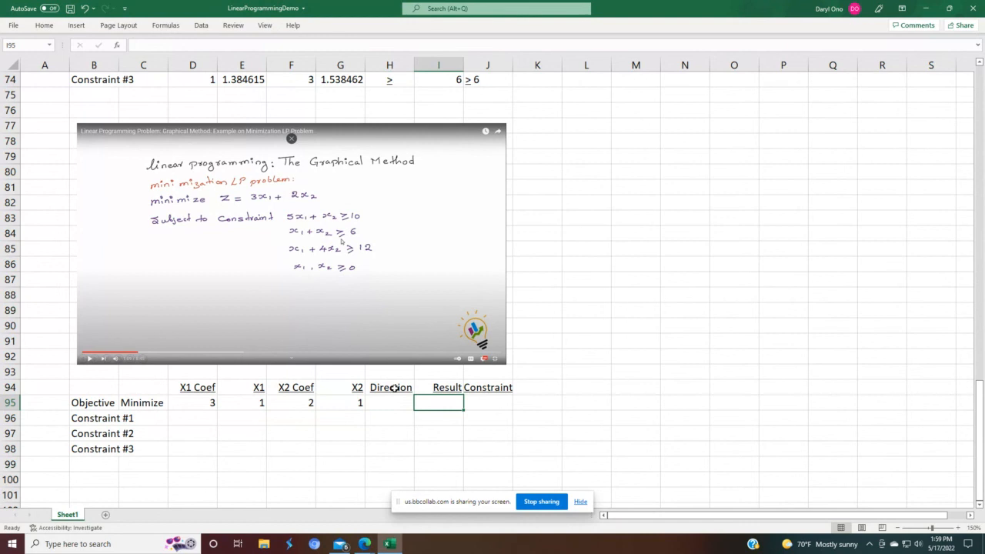
{"action": "type", "text": "=("}
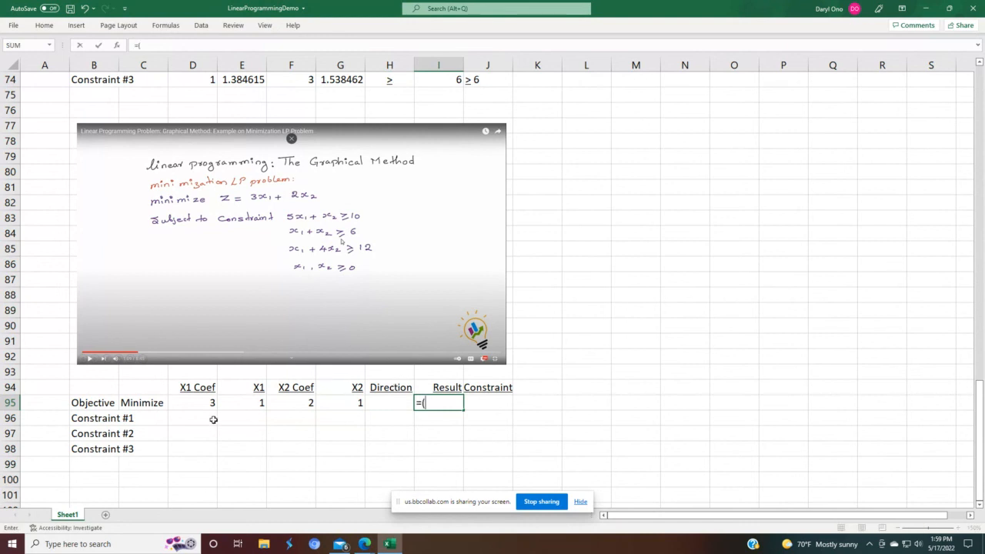
{"action": "left_click", "coordinate": [195, 404]}
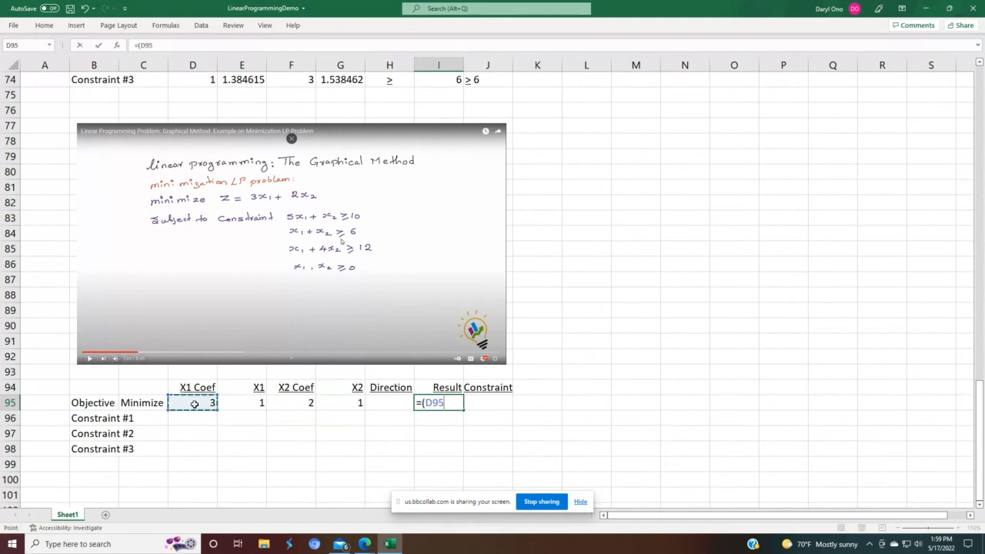
{"action": "type", "text": "*"}
{"action": "left_click", "coordinate": [243, 407]}
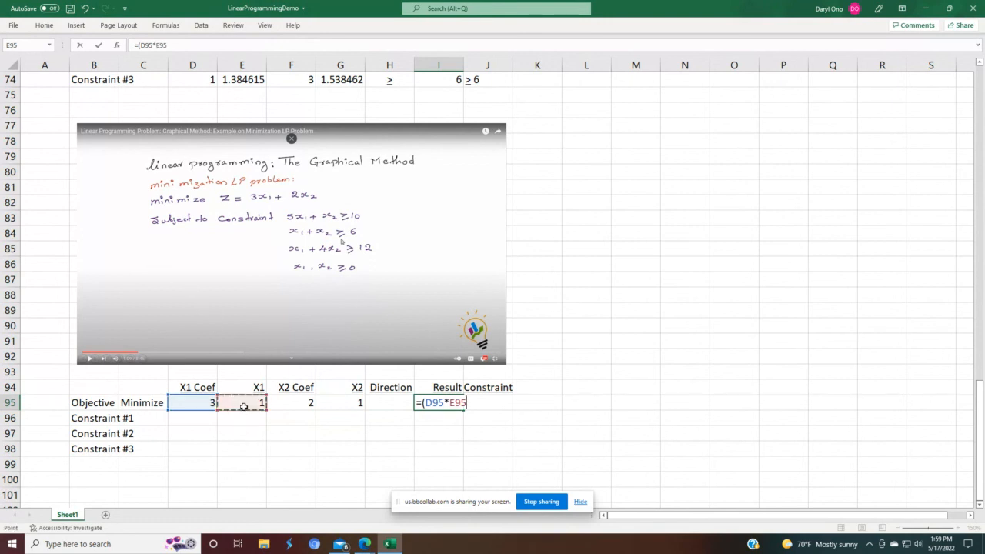
{"action": "type", "text": ")+("}
{"action": "left_click", "coordinate": [297, 403]}
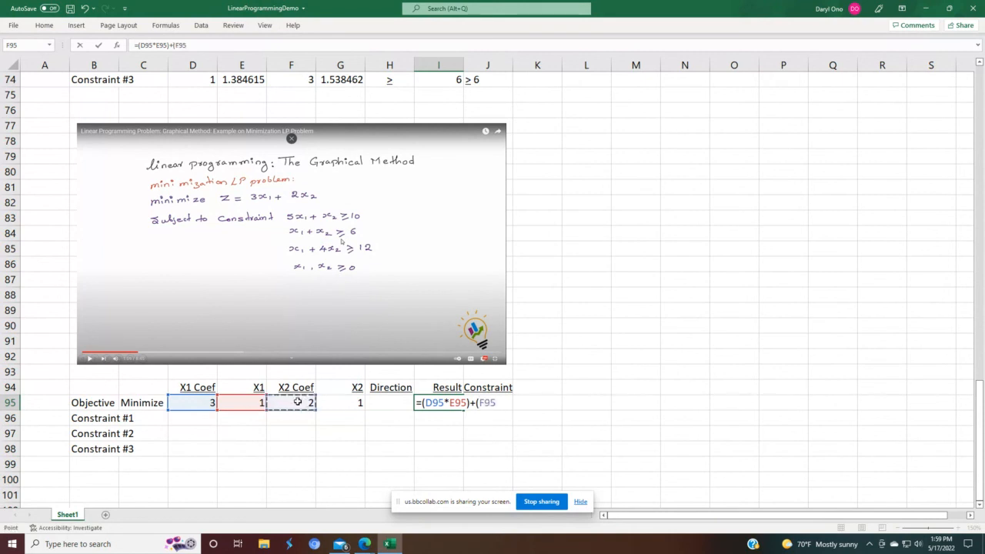
{"action": "type", "text": "*1)"}
{"action": "key", "text": "Return"}
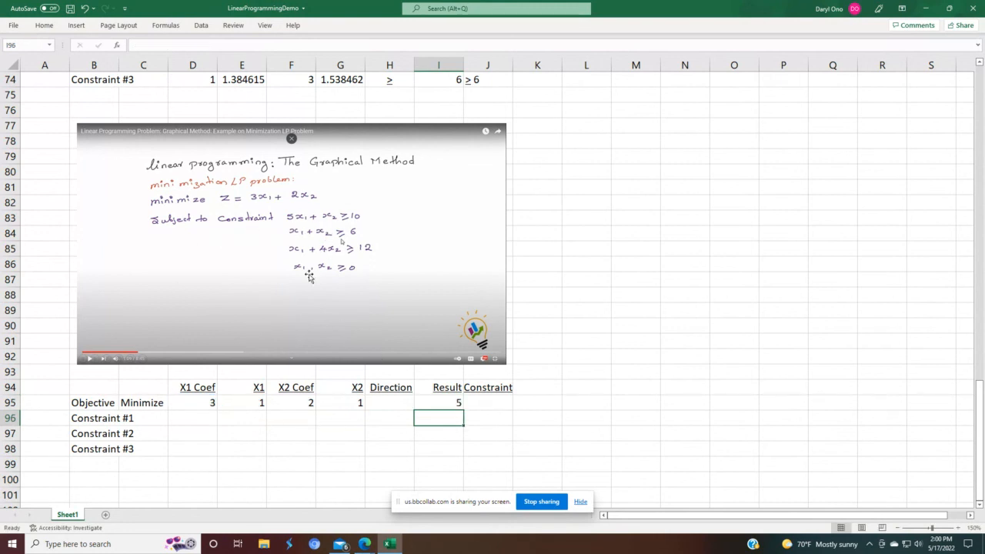
Step: Enter Constraint #1's X1 Coef as 5 and link its X1 cell to the objective's X1 value
{"action": "left_click", "coordinate": [199, 416]}
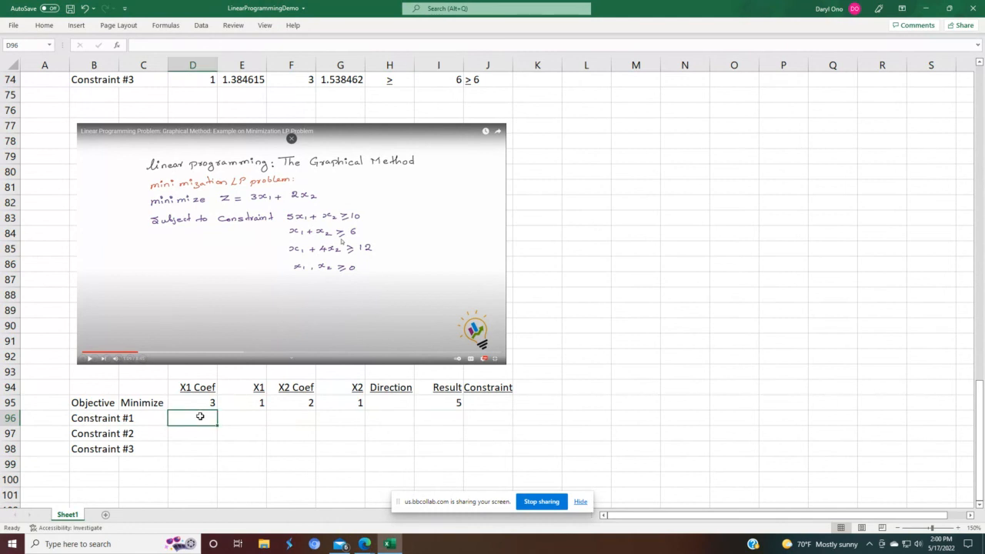
{"action": "type", "text": "5"}
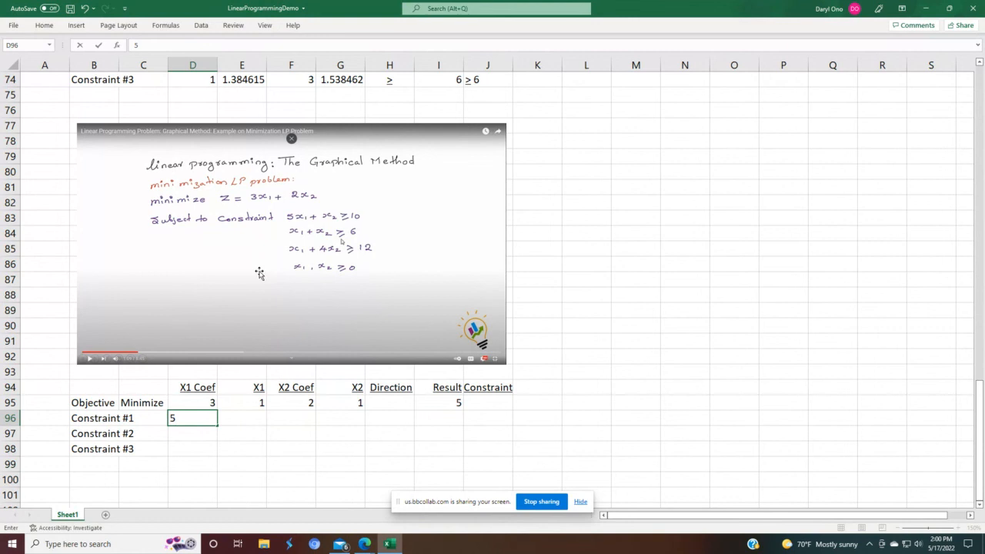
{"action": "key", "text": "Return"}
{"action": "key", "text": "Up"}
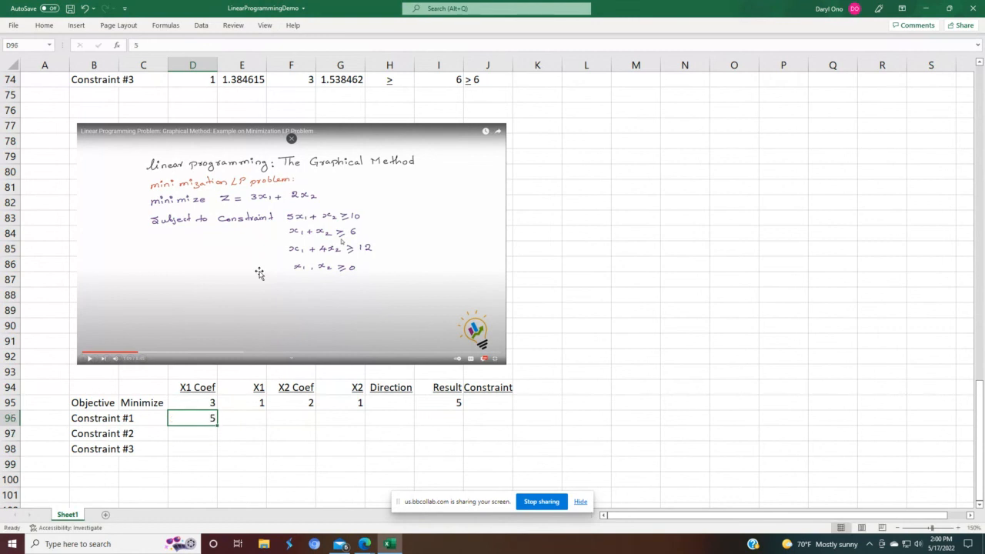
{"action": "key", "text": "Right"}
{"action": "type", "text": "="}
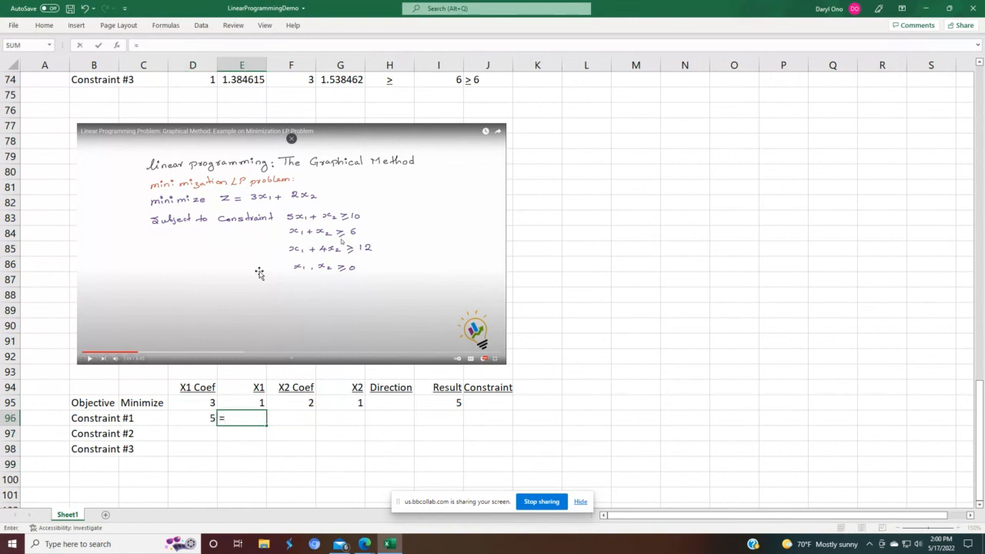
{"action": "key", "text": "Up"}
{"action": "key", "text": "Return"}
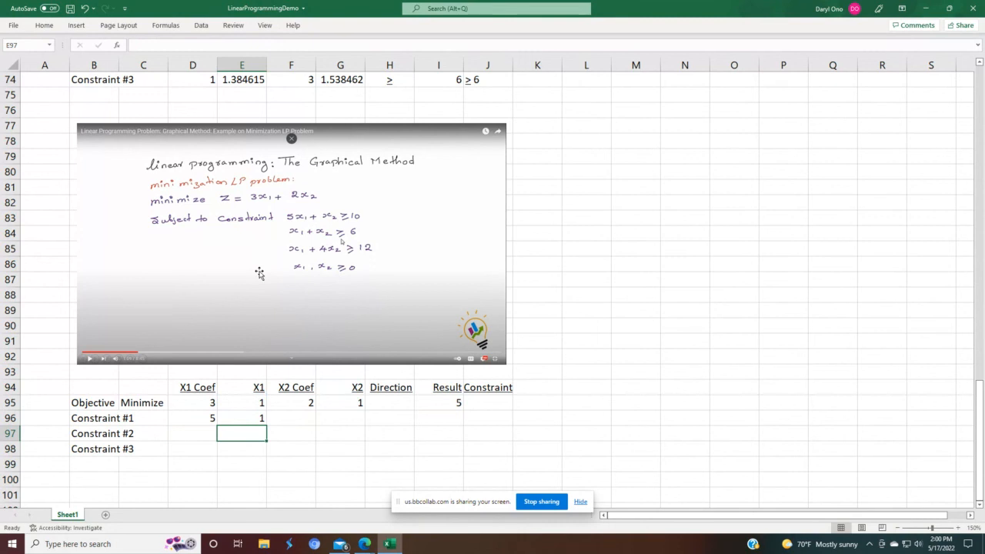
Step: Enter Constraint #1's X2 Coef as 1 and link its X2 cell to the objective's X2 value
{"action": "left_click", "coordinate": [297, 422]}
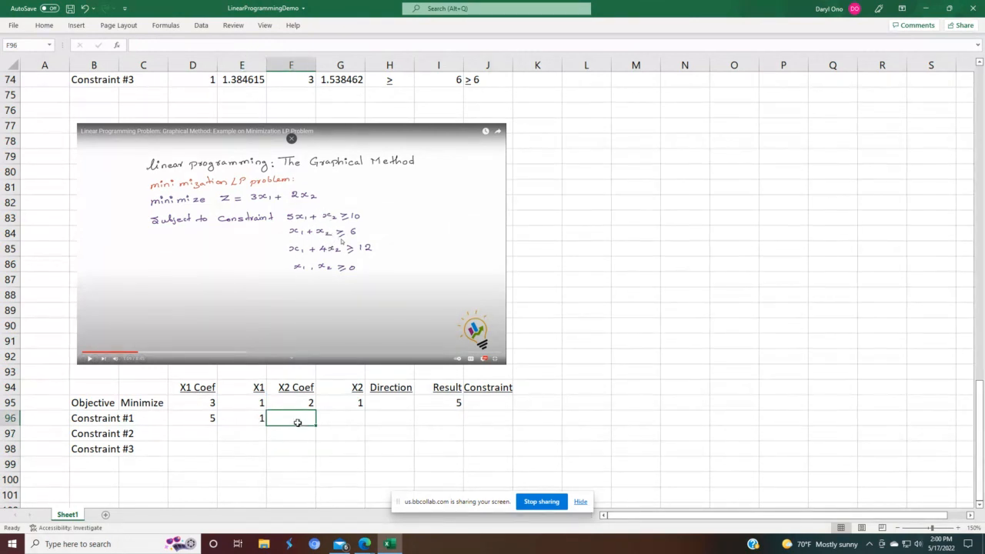
{"action": "type", "text": "1"}
{"action": "key", "text": "Return"}
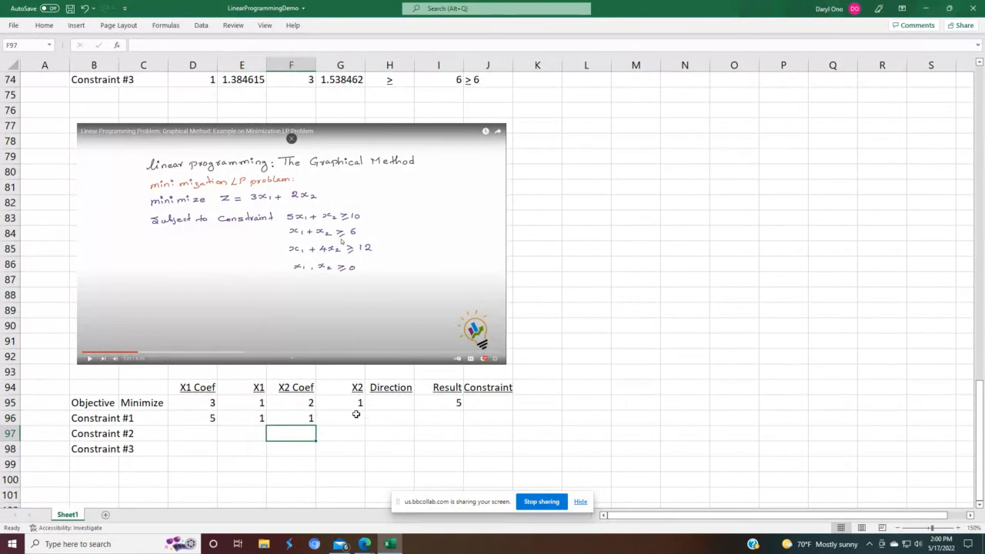
{"action": "left_click", "coordinate": [356, 414]}
{"action": "type", "text": "="}
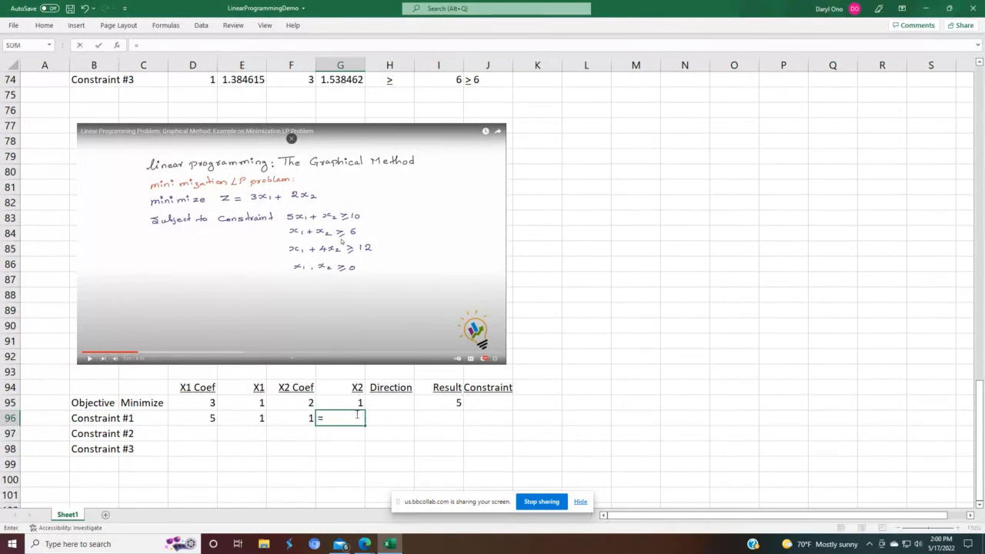
{"action": "key", "text": "Up"}
{"action": "key", "text": "Return"}
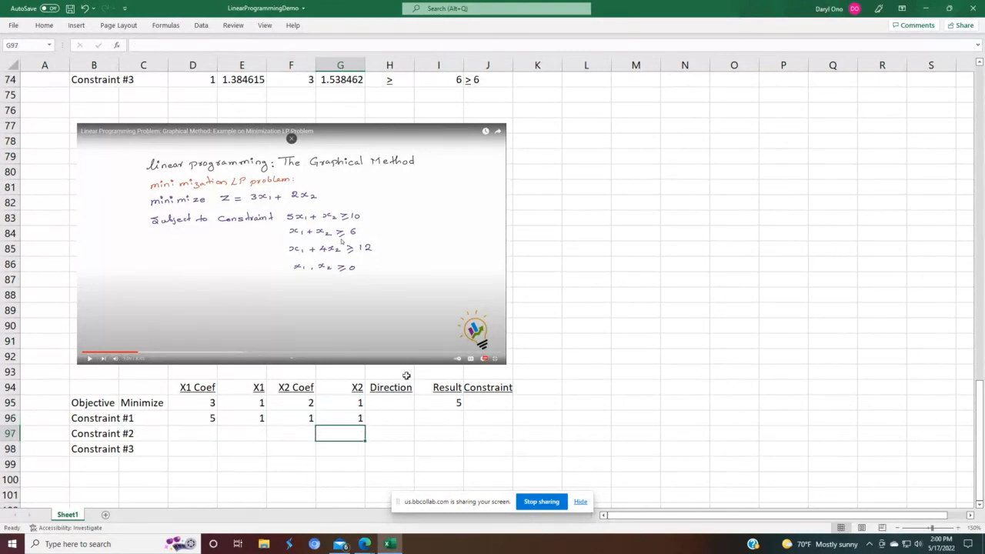
Step: Copy the ≥ direction symbol from the previous model into Constraint #1's Direction cell
{"action": "scroll", "coordinate": [423, 366], "scroll_direction": "up", "scroll_amount": 3}
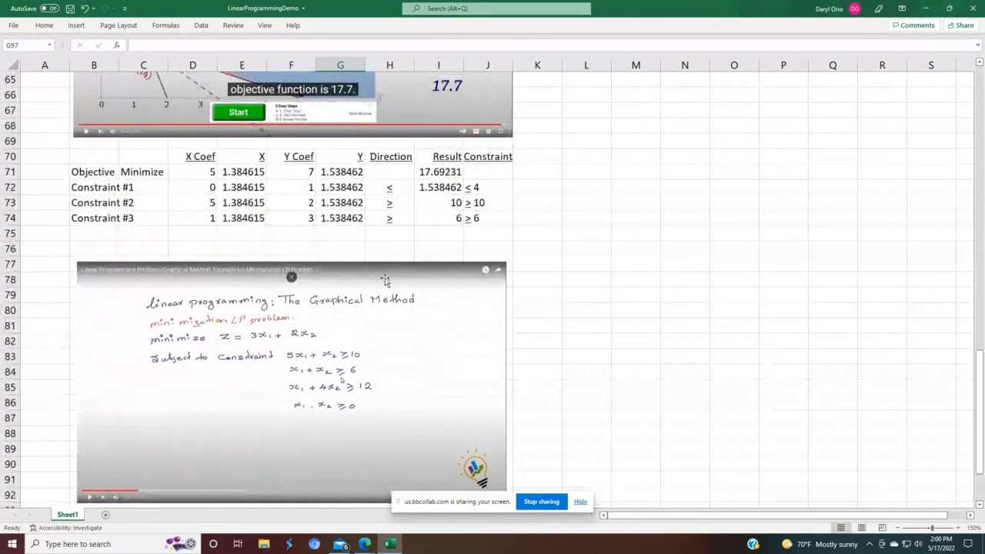
{"action": "left_click", "coordinate": [390, 219]}
{"action": "right_click", "coordinate": [391, 218]}
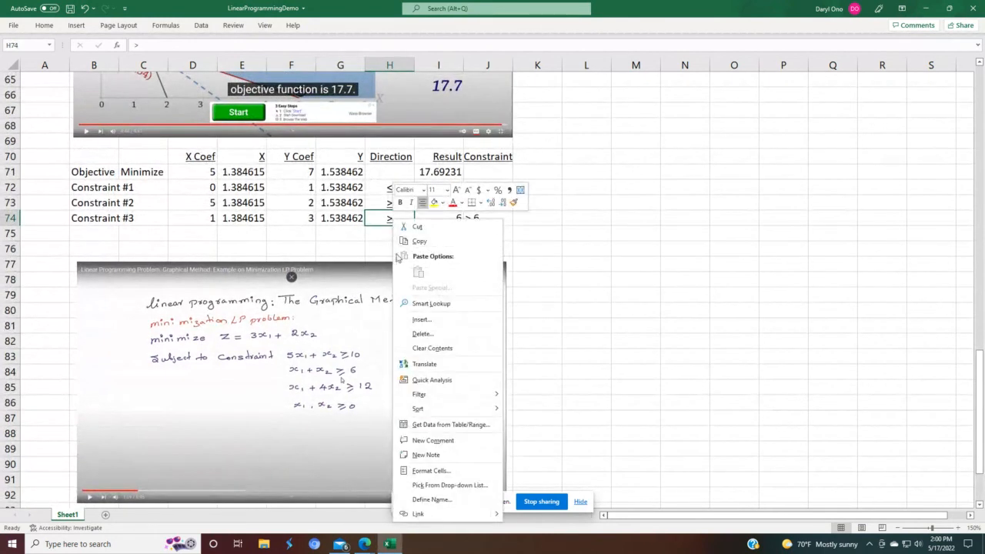
{"action": "left_click", "coordinate": [413, 243]}
{"action": "key", "text": "Down"}
{"action": "key", "text": "Down"}
{"action": "key", "text": "Down"}
{"action": "key", "text": "Down"}
{"action": "key", "text": "Down"}
{"action": "key", "text": "Down"}
{"action": "key", "text": "Down"}
{"action": "key", "text": "Down"}
{"action": "key", "text": "Down"}
{"action": "key", "text": "Down"}
{"action": "key", "text": "Down"}
{"action": "key", "text": "Down"}
{"action": "key", "text": "Down"}
{"action": "key", "text": "Down"}
{"action": "key", "text": "Down"}
{"action": "key", "text": "Down"}
{"action": "key", "text": "Down"}
{"action": "key", "text": "Down"}
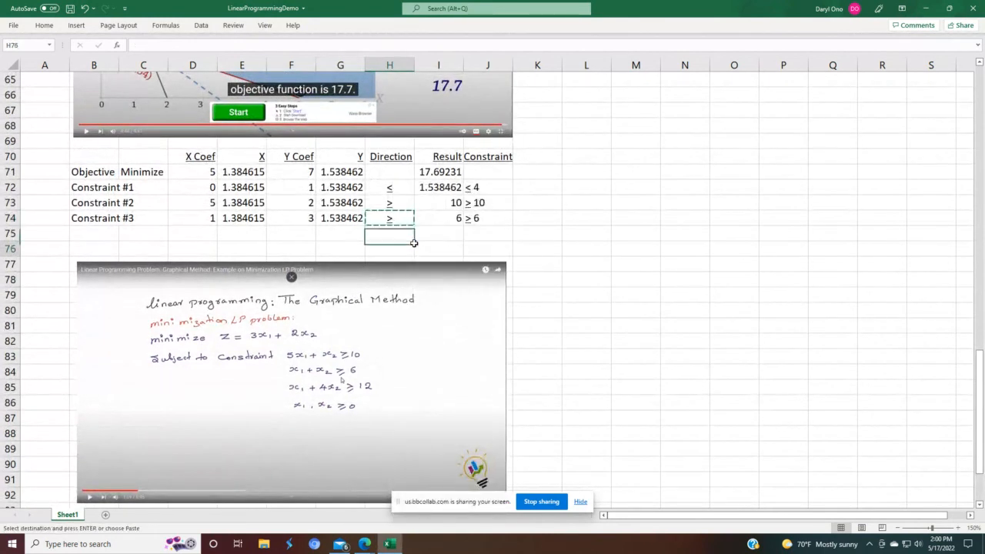
{"action": "key", "text": "Down"}
{"action": "key", "text": "Down"}
{"action": "key", "text": "Down"}
{"action": "key", "text": "Down"}
{"action": "key", "text": "Down"}
{"action": "key", "text": "Down"}
{"action": "key", "text": "Down"}
{"action": "key", "text": "Down"}
{"action": "key", "text": "Down"}
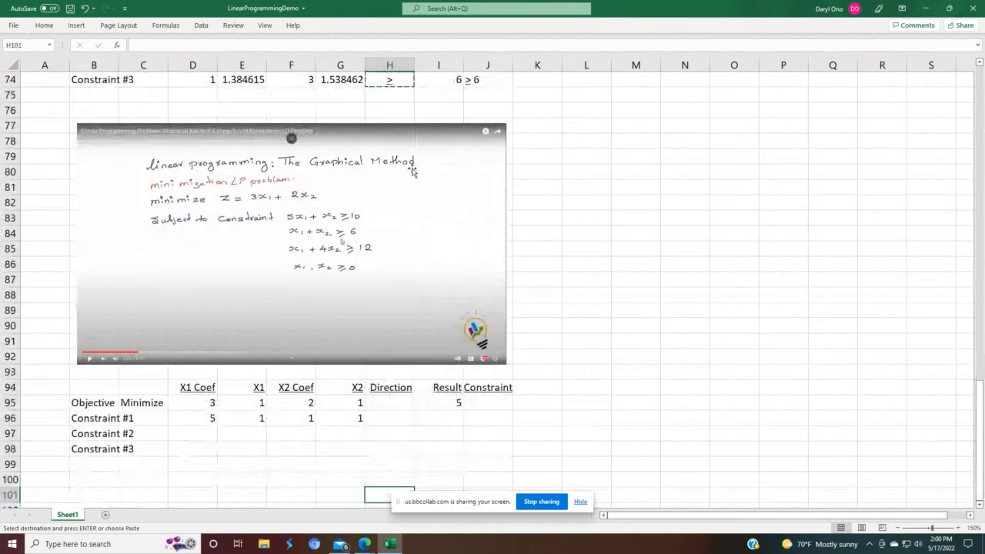
{"action": "left_click", "coordinate": [390, 417]}
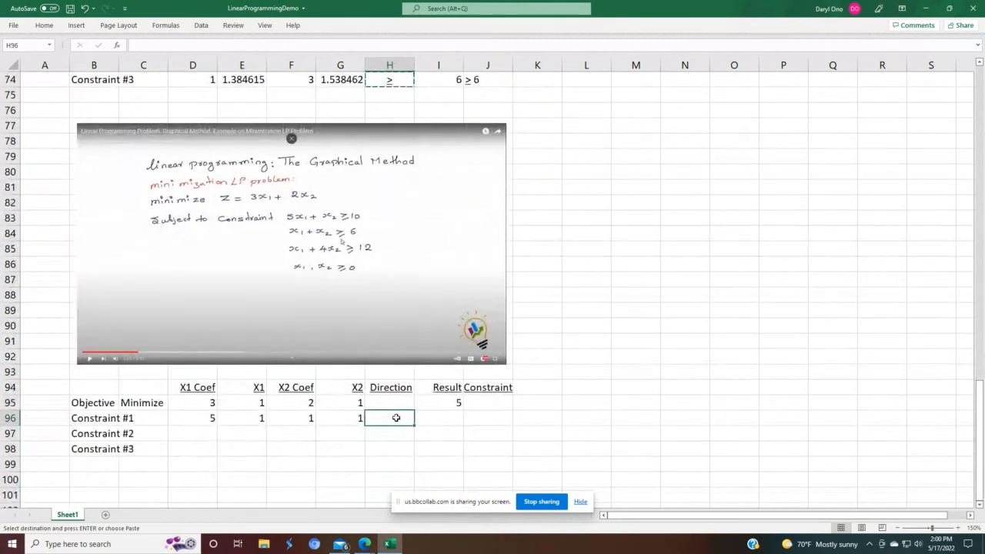
{"action": "key", "text": "Return"}
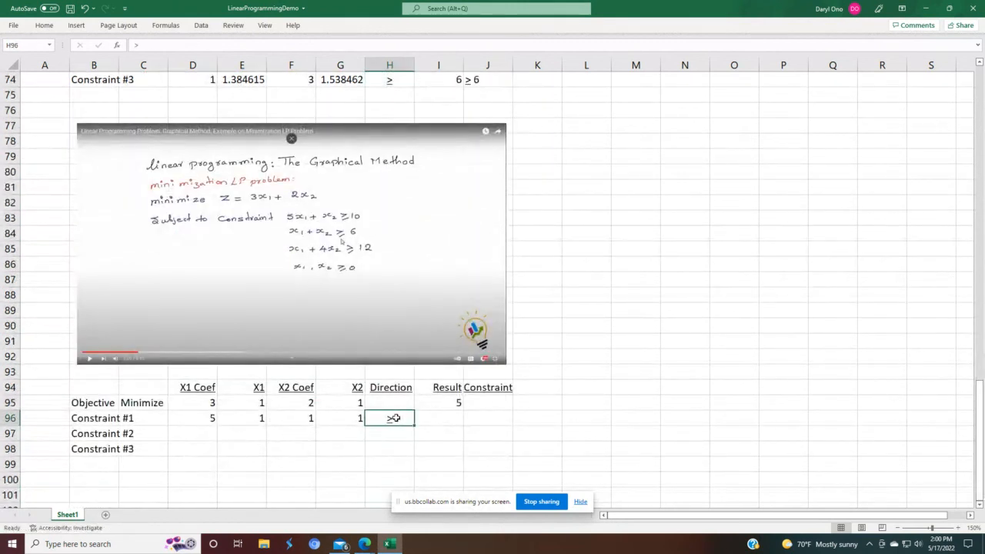
Step: Fill the objective's Result formula down into Constraint #1's Result cell
{"action": "left_click", "coordinate": [456, 402]}
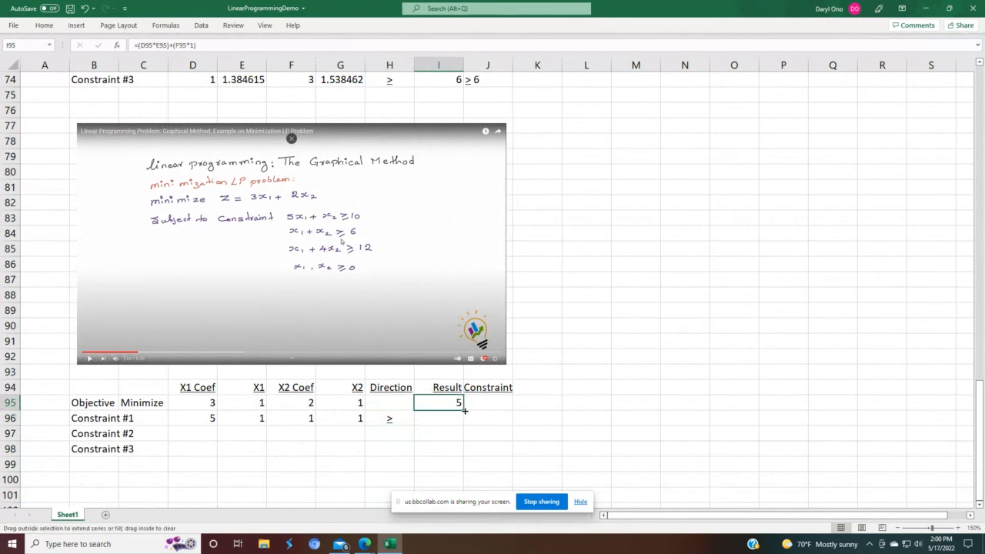
{"action": "left_click_drag", "start_coordinate": [464, 411], "coordinate": [464, 427]}
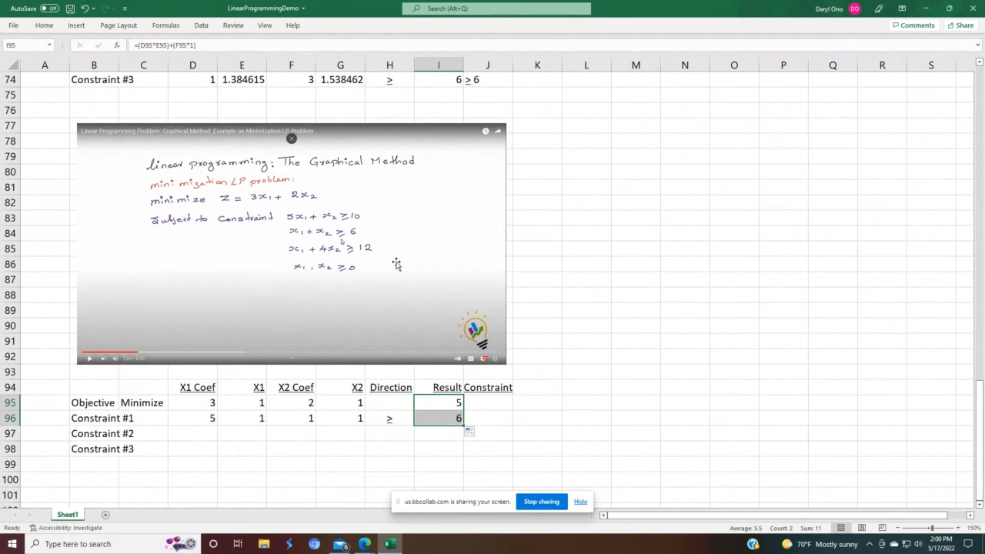
Step: Copy the ≥ 6 constraint label from the previous model into Constraint #1's Constraint cell and change it to ≥ 10
{"action": "scroll", "coordinate": [397, 264], "scroll_direction": "up", "scroll_amount": 1}
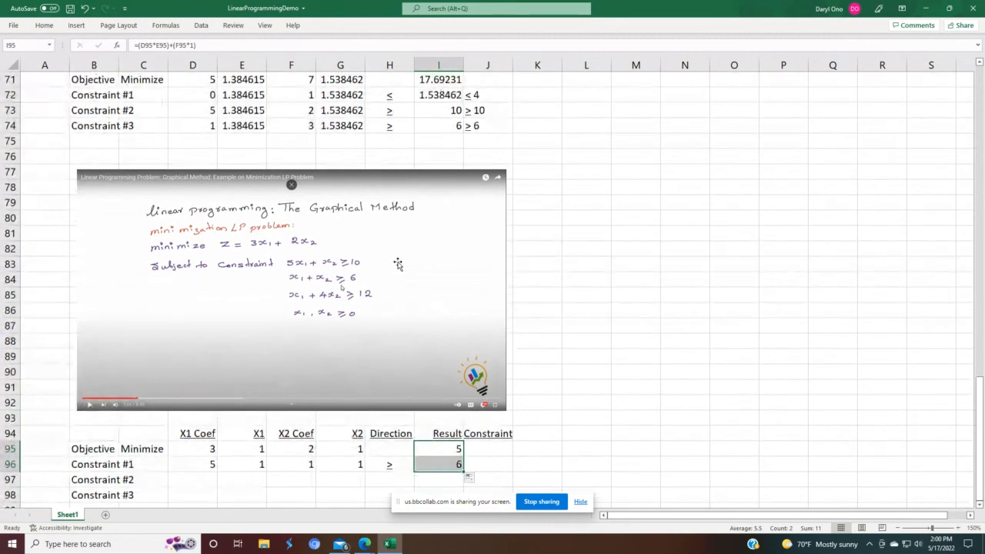
{"action": "left_click", "coordinate": [473, 125]}
{"action": "right_click", "coordinate": [474, 126]}
{"action": "left_click", "coordinate": [505, 155]}
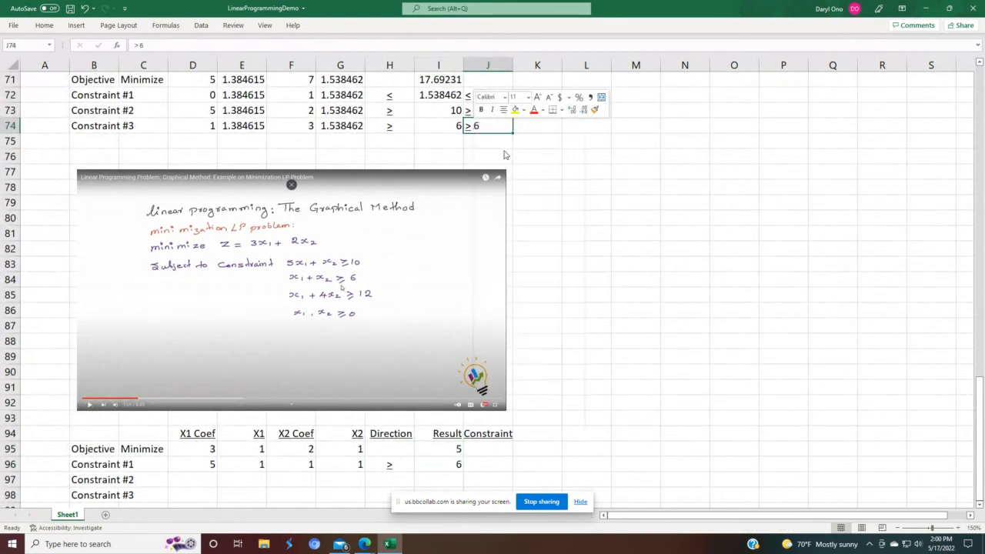
{"action": "left_click", "coordinate": [474, 465]}
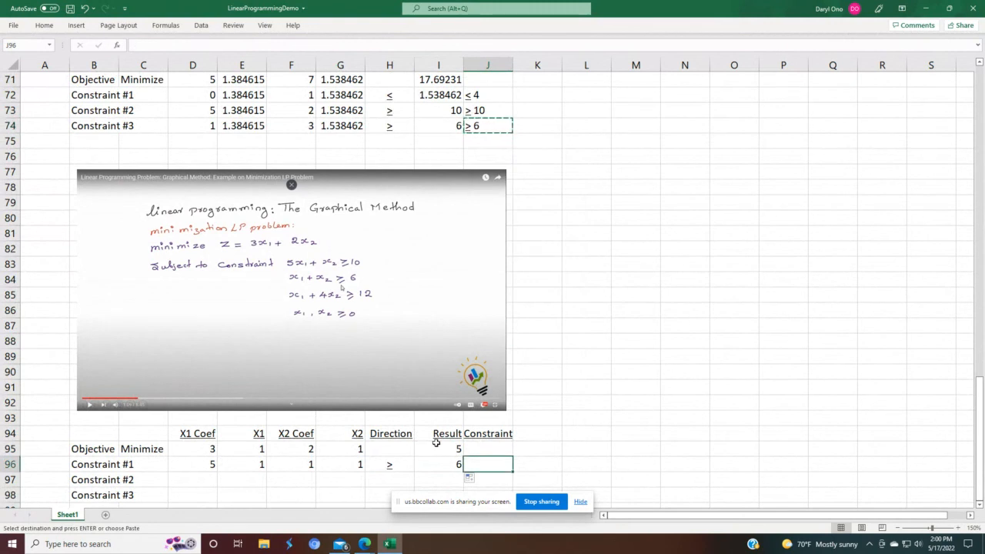
{"action": "key", "text": "ctrl+v"}
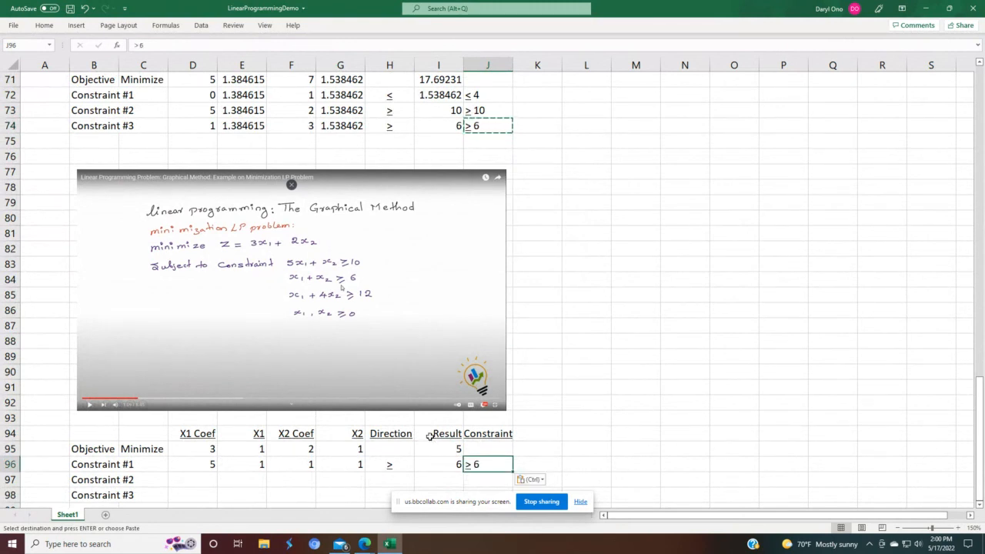
{"action": "key", "text": "Down"}
{"action": "key", "text": "Down"}
{"action": "key", "text": "Down"}
{"action": "key", "text": "Down"}
{"action": "key", "text": "Down"}
{"action": "key", "text": "Down"}
{"action": "key", "text": "Down"}
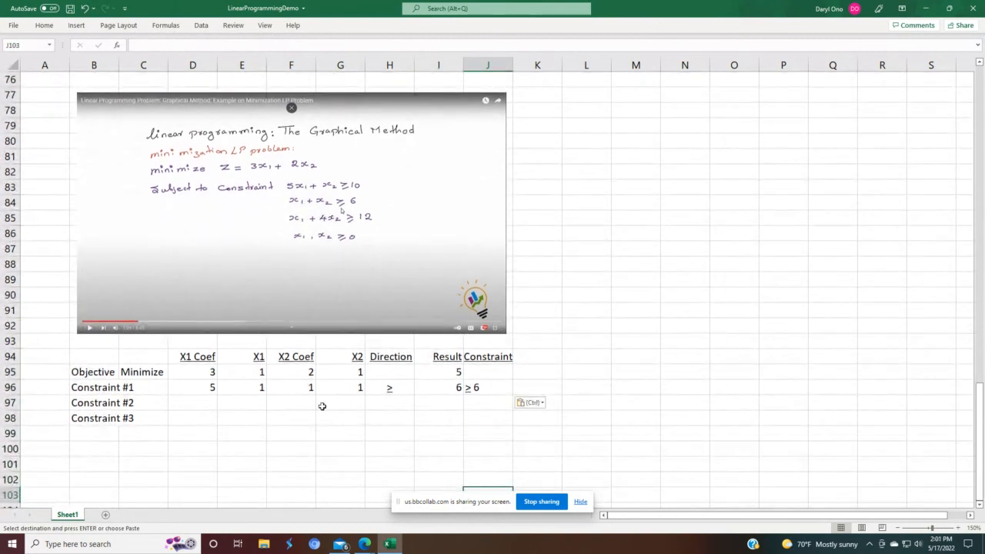
{"action": "left_click", "coordinate": [467, 388]}
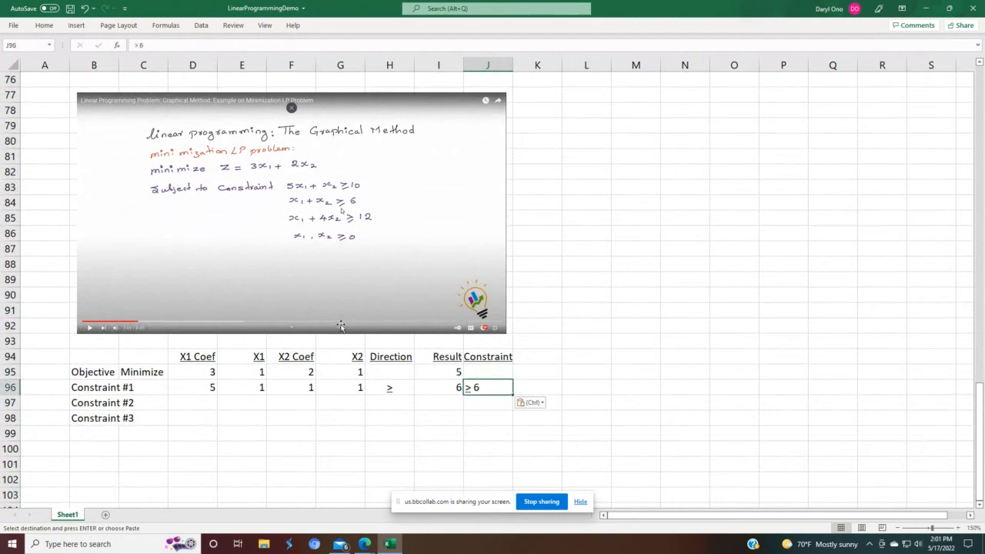
{"action": "key", "text": "F2"}
{"action": "key", "text": "BackSpace"}
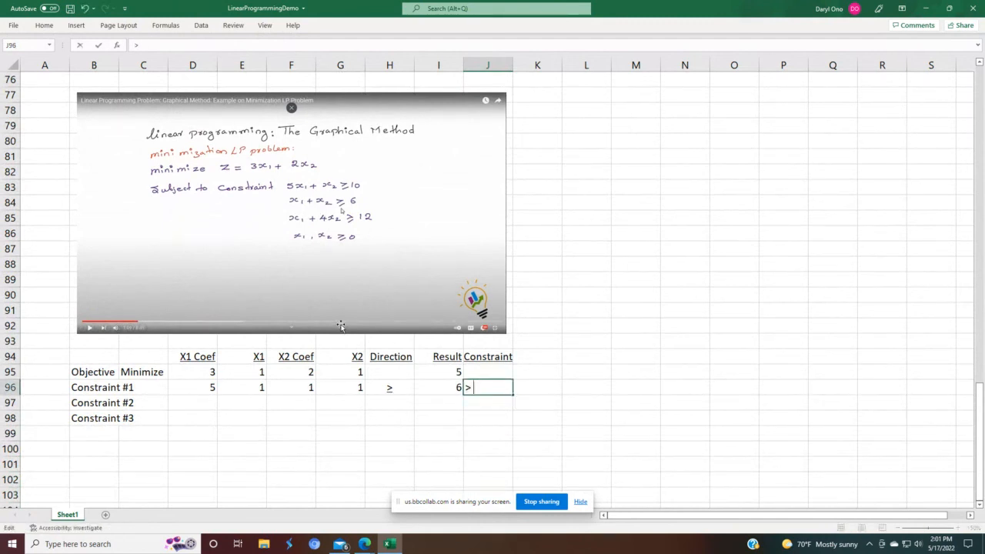
{"action": "key", "text": "Return"}
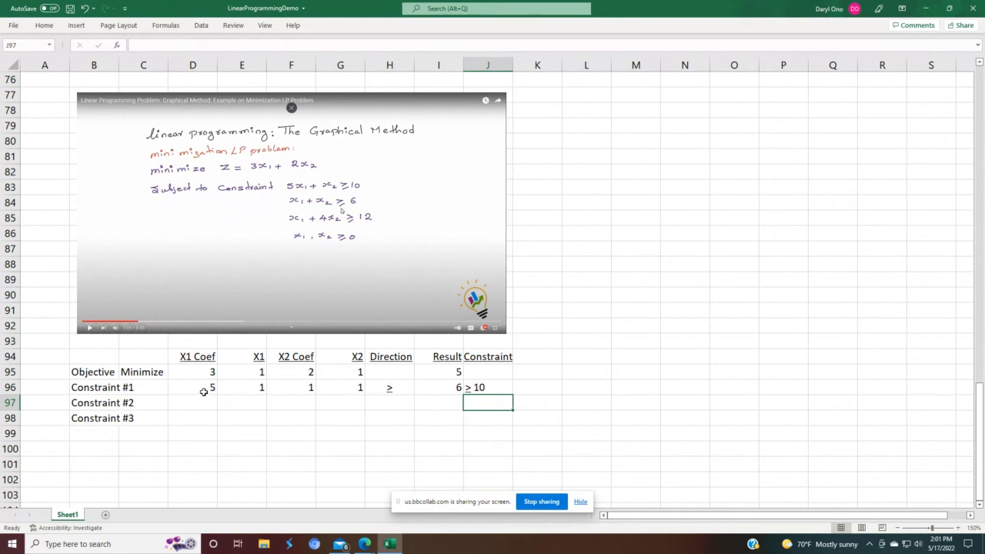
Step: Fill Constraint #1's row down into Constraint #2 and set its X1 Coef and X2 Coef to 1
{"action": "left_click_drag", "start_coordinate": [203, 388], "coordinate": [512, 410]}
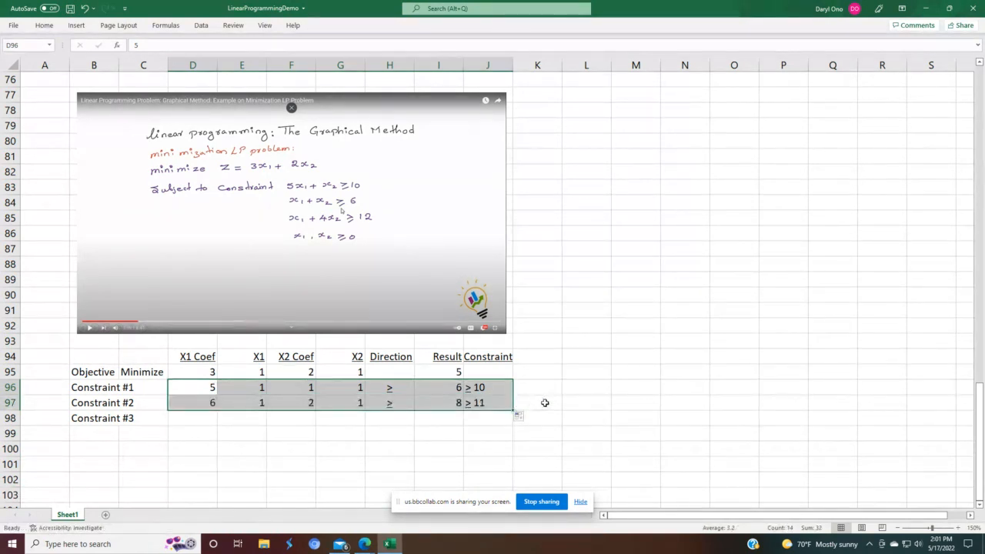
{"action": "left_click", "coordinate": [544, 402]}
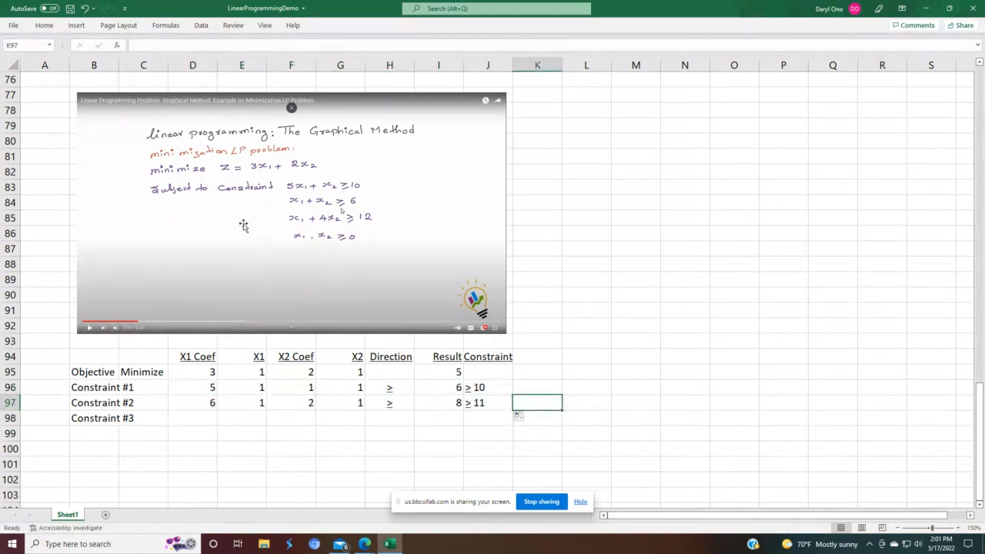
{"action": "left_click", "coordinate": [187, 400]}
{"action": "type", "text": "1"}
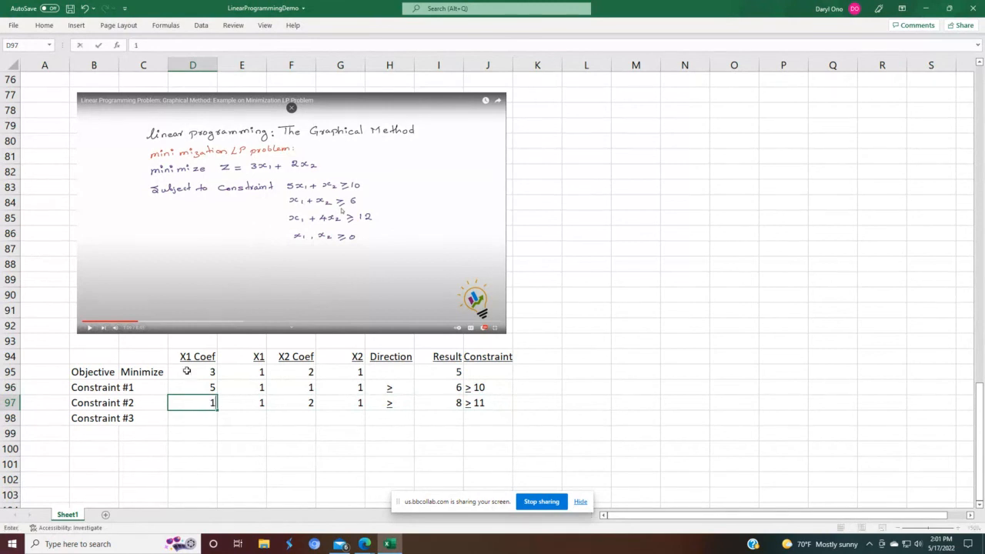
{"action": "key", "text": "Return"}
{"action": "key", "text": "Up"}
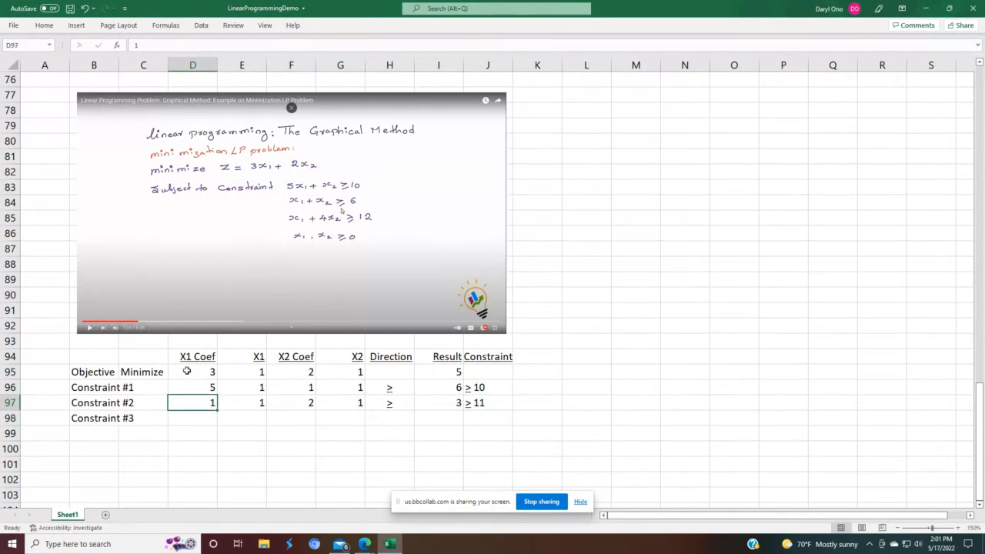
{"action": "key", "text": "Right"}
{"action": "key", "text": "Right"}
{"action": "type", "text": "1"}
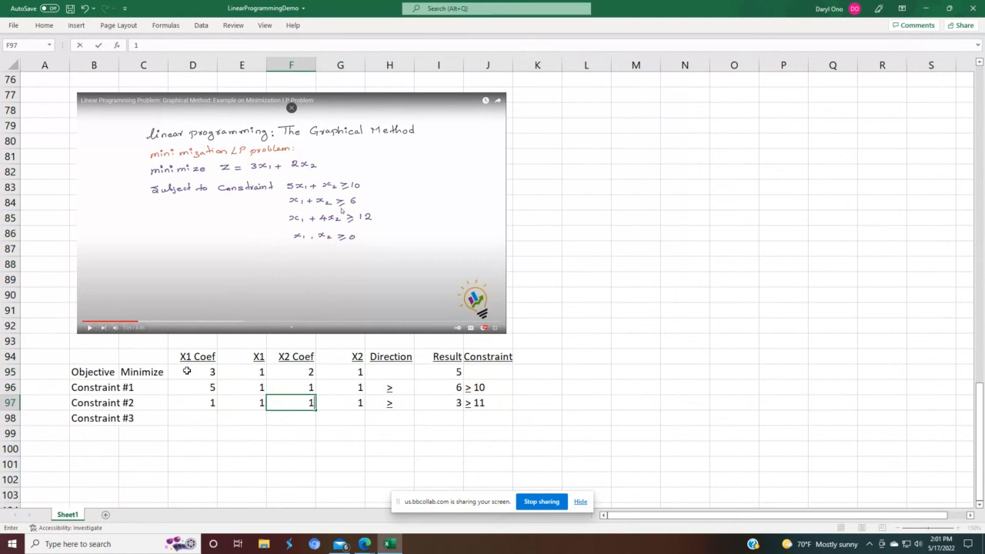
{"action": "key", "text": "Return"}
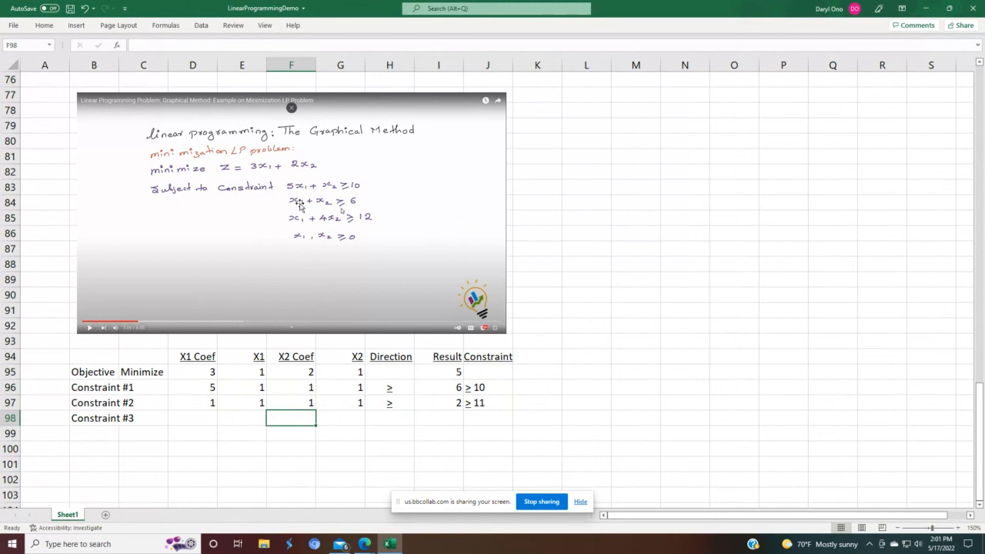
Step: Change Constraint #2's Constraint label to ≥ 6
{"action": "left_click", "coordinate": [472, 407]}
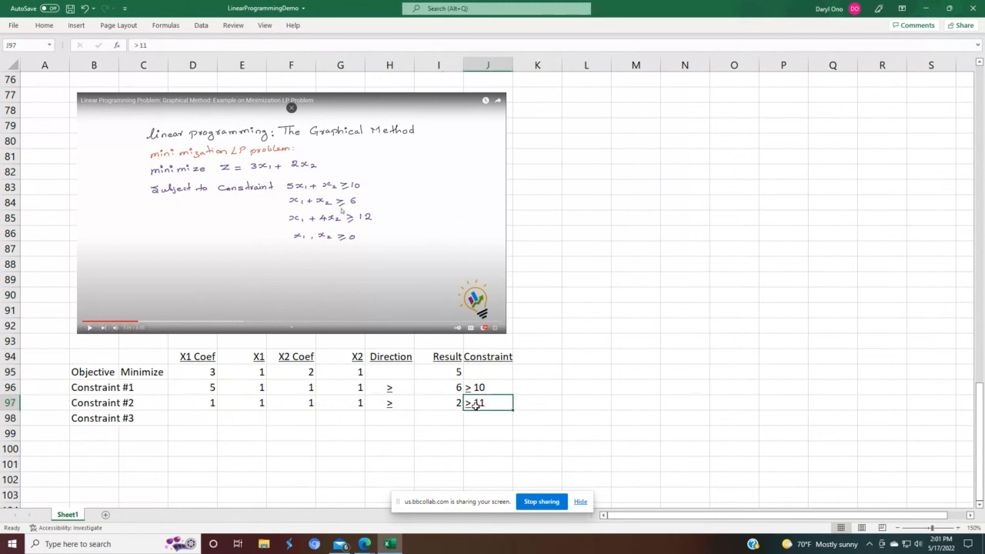
{"action": "key", "text": "F2"}
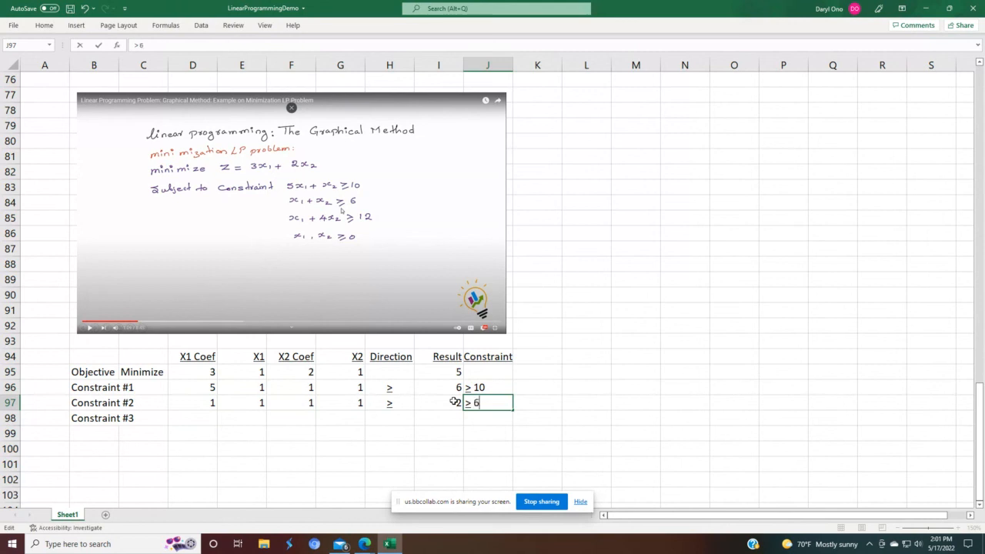
{"action": "type", "text": "6"}
{"action": "key", "text": "Return"}
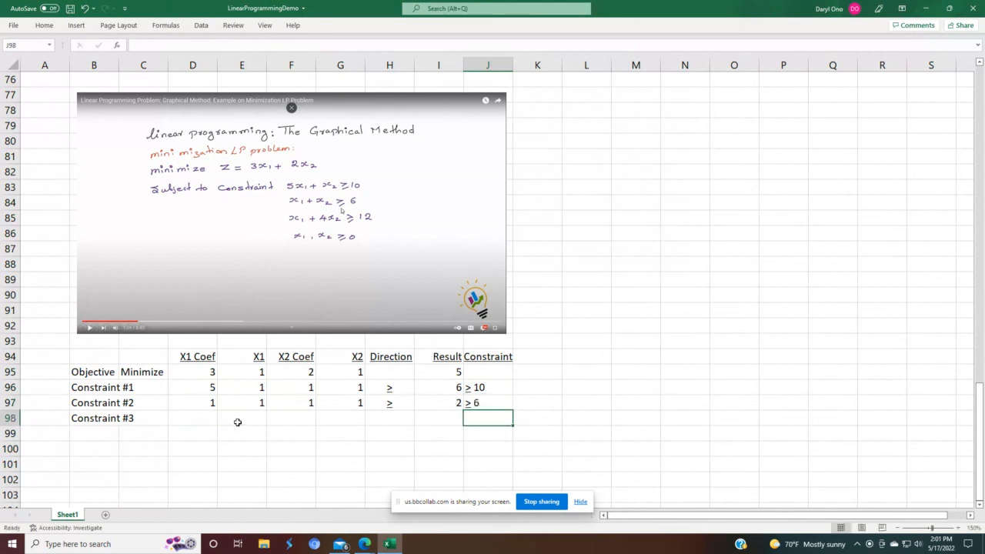
Step: Fill Constraint #2's row down into Constraint #3
{"action": "left_click", "coordinate": [198, 401]}
{"action": "left_click_drag", "start_coordinate": [226, 396], "coordinate": [510, 429]}
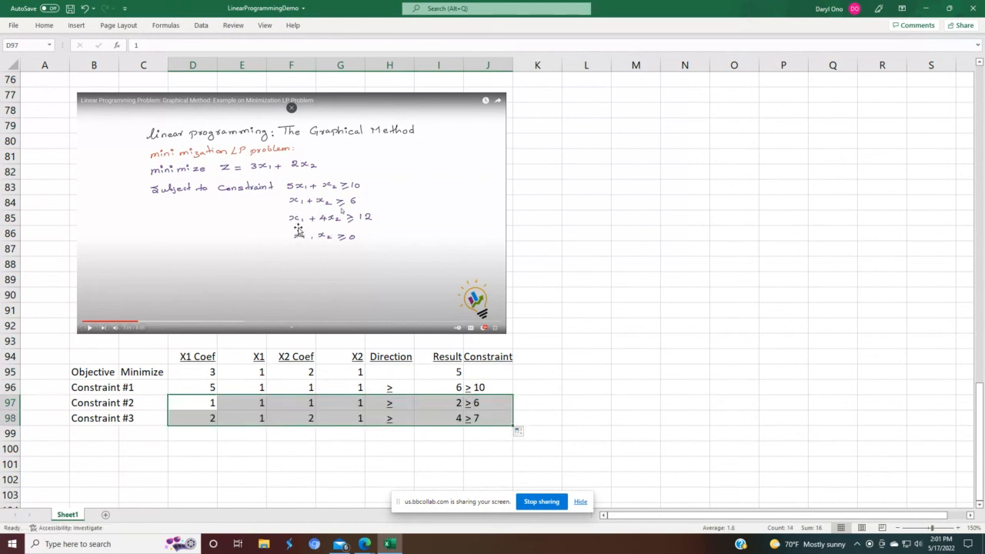
Step: Set Constraint #3's X1 Coef to 1 and X2 Coef to 4
{"action": "left_click", "coordinate": [200, 415]}
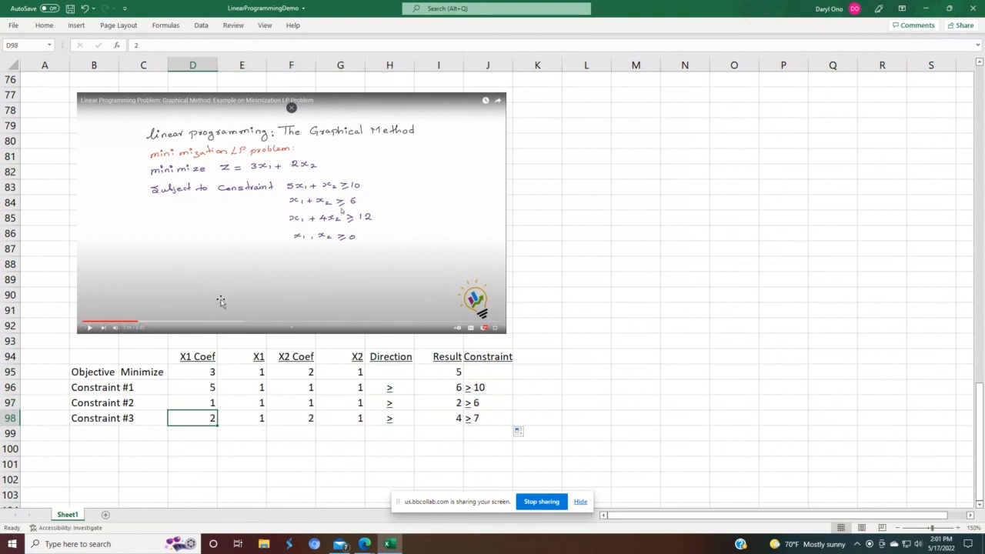
{"action": "type", "text": "1"}
{"action": "key", "text": "Return"}
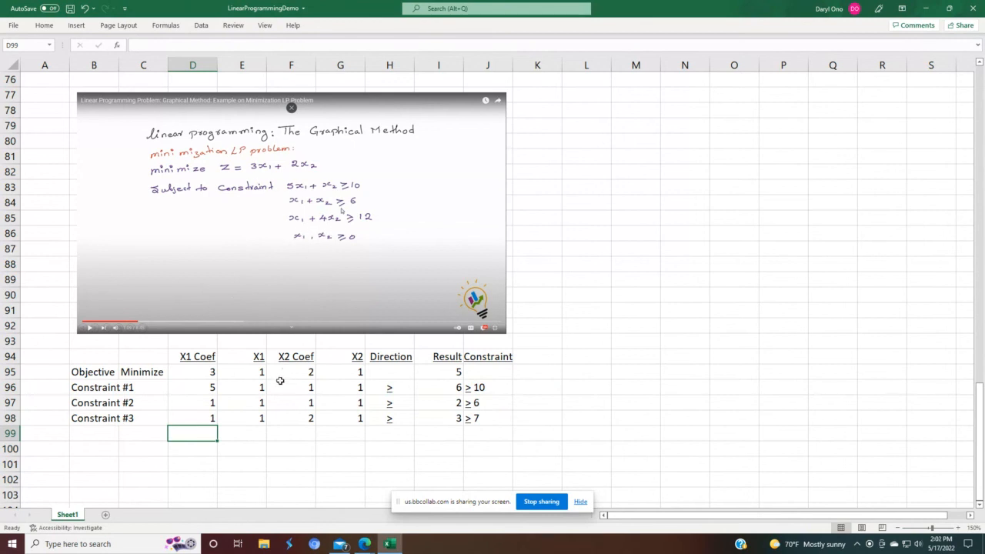
{"action": "left_click", "coordinate": [295, 420]}
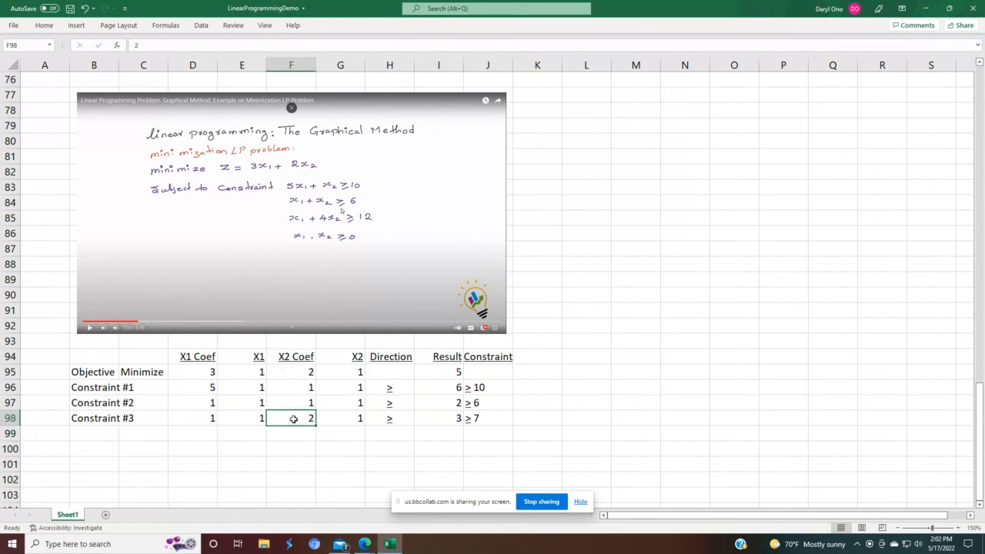
{"action": "type", "text": "4"}
{"action": "key", "text": "Return"}
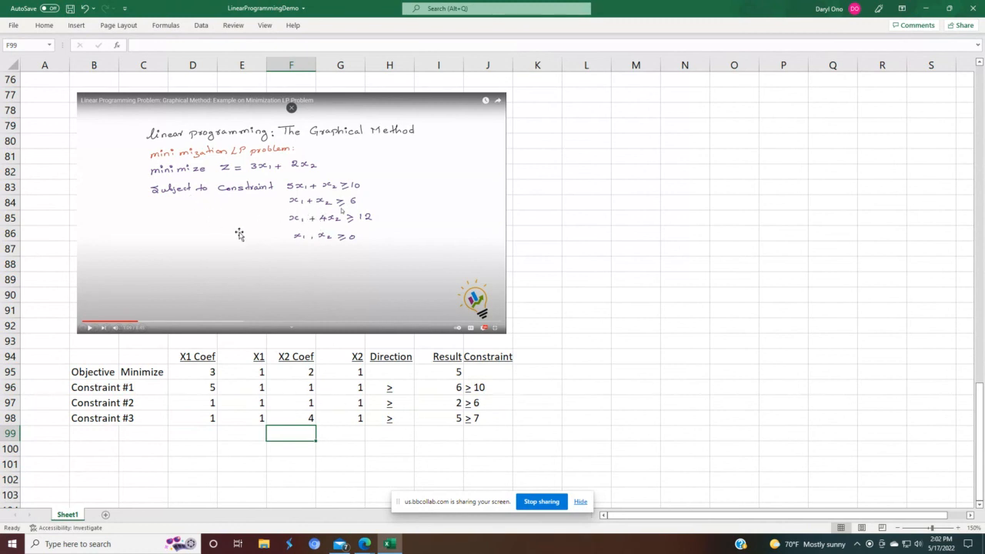
{"action": "left_click", "coordinate": [468, 416]}
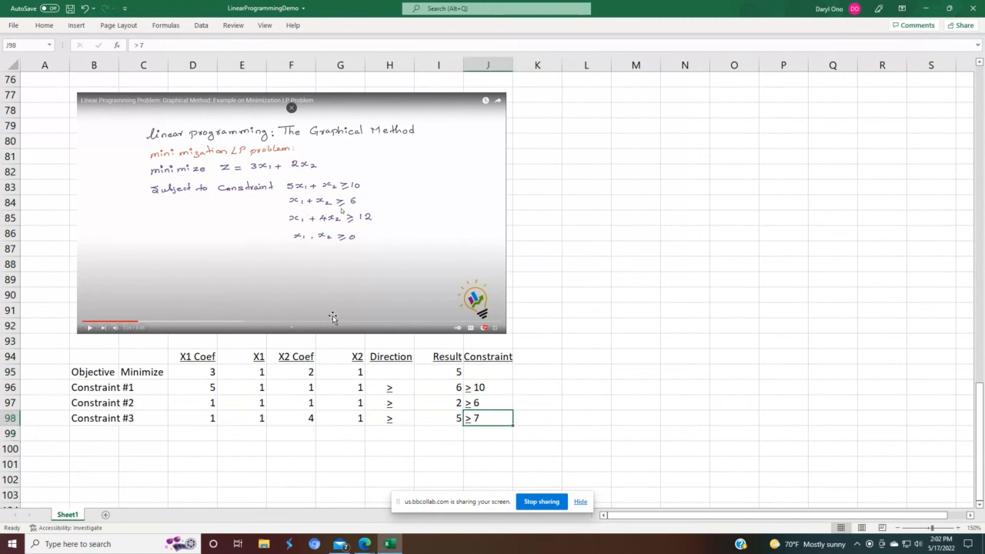
{"action": "type", "text": "12"}
{"action": "key", "text": "Return"}
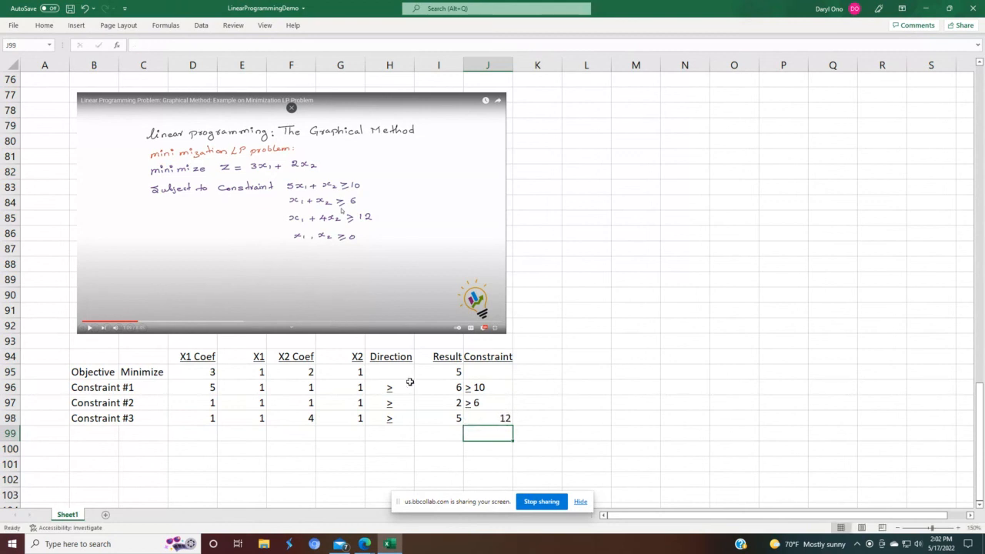
Step: Fill Constraint #2's Constraint label down into Constraint #3 and change it to ≥ 12
{"action": "left_click", "coordinate": [467, 401]}
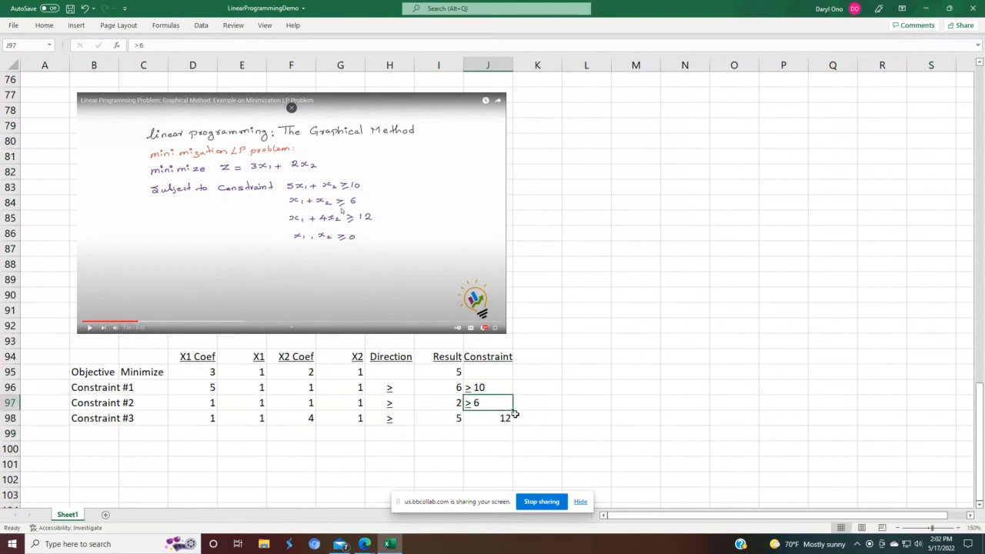
{"action": "left_click_drag", "start_coordinate": [512, 411], "coordinate": [516, 429]}
{"action": "key", "text": "F2"}
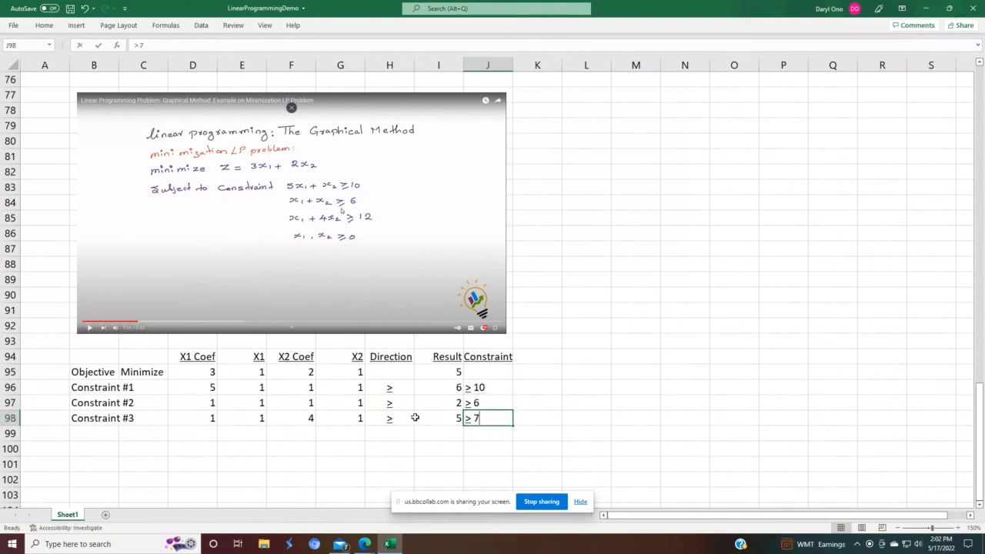
{"action": "key", "text": "BackSpace"}
{"action": "type", "text": "12"}
{"action": "key", "text": "Return"}
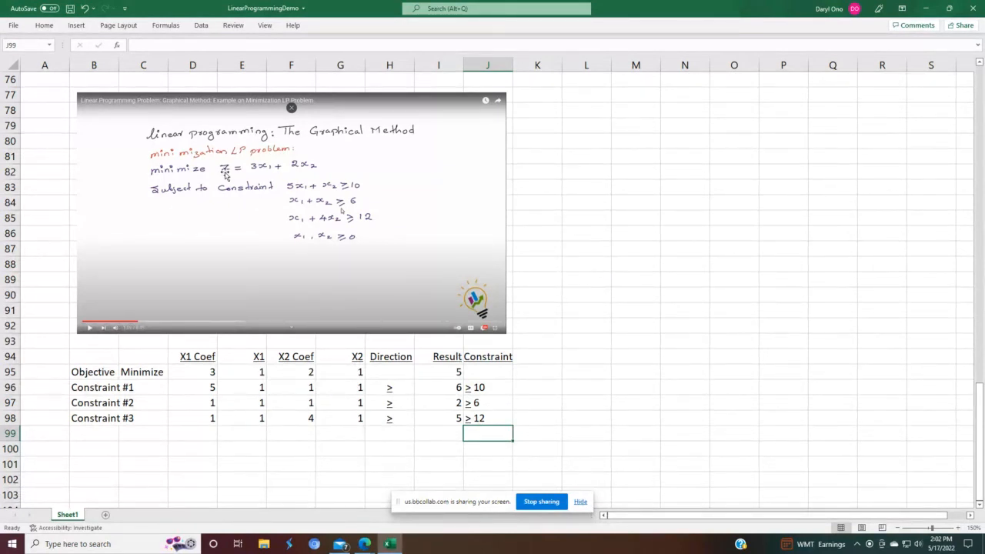
Step: Open Solver and set the objective to the objective row's Result cell I95, minimized
{"action": "left_click", "coordinate": [201, 26]}
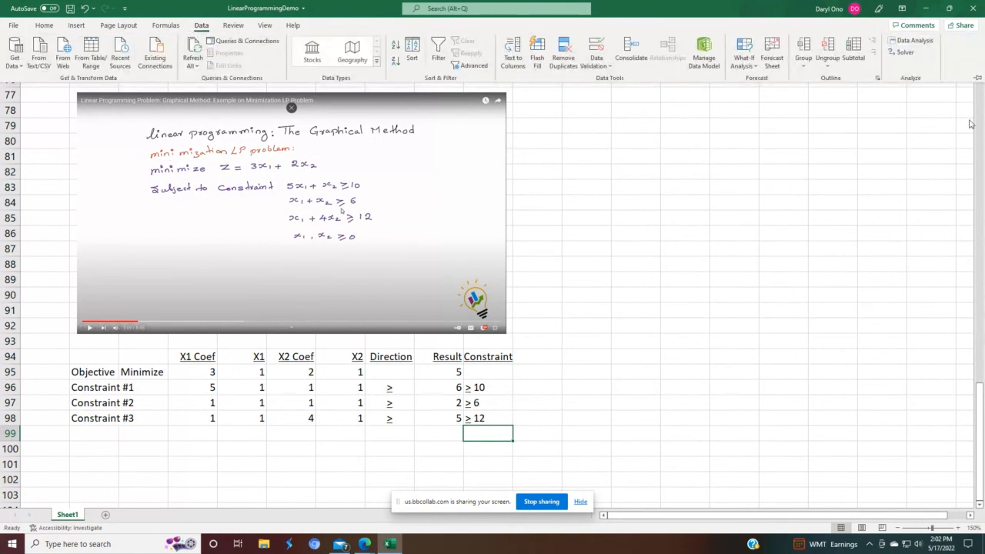
{"action": "left_click", "coordinate": [900, 52]}
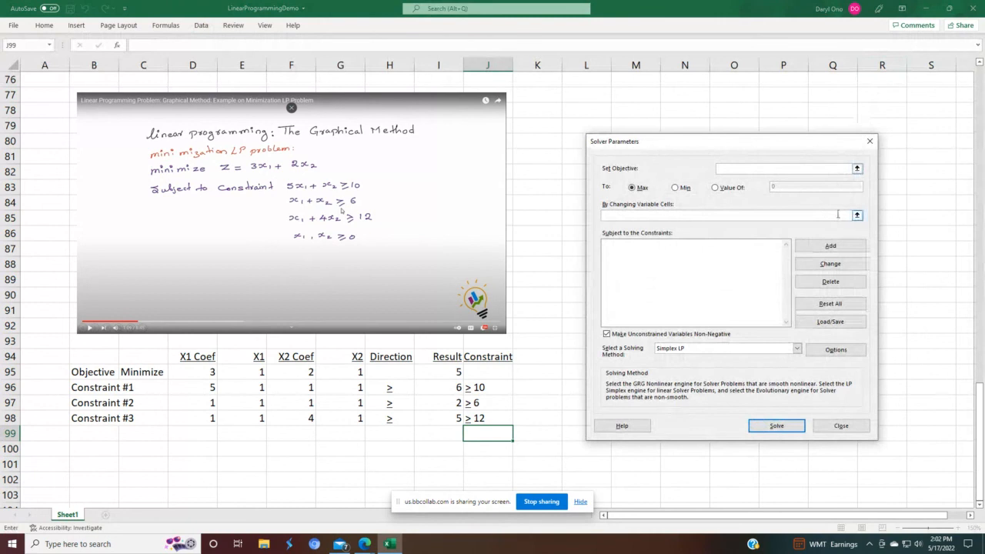
{"action": "left_click", "coordinate": [857, 168]}
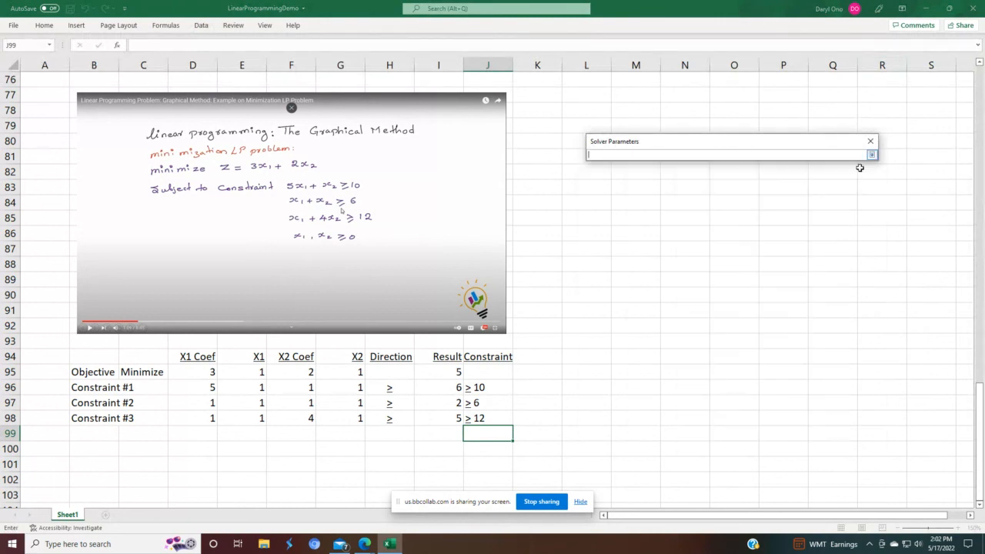
{"action": "left_click", "coordinate": [450, 372]}
{"action": "key", "text": "Return"}
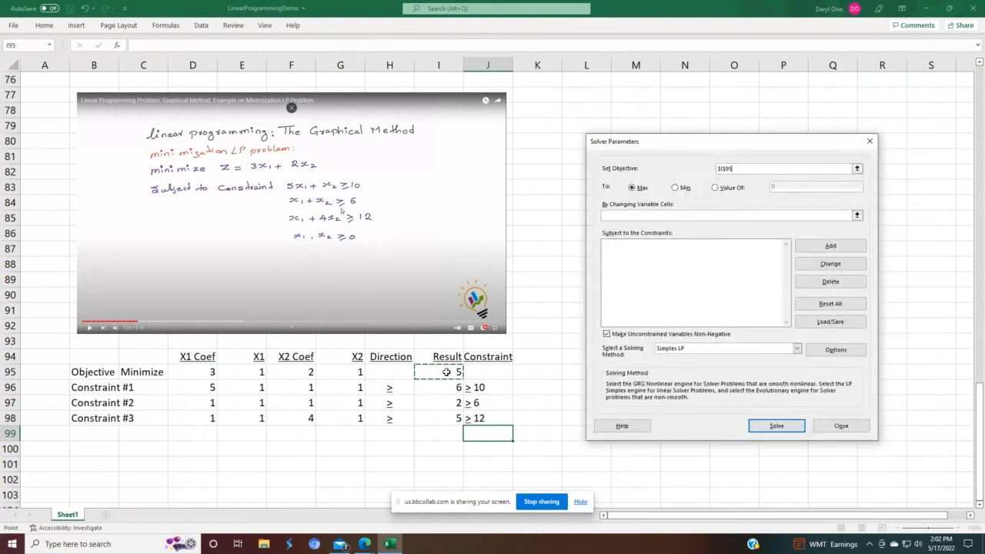
{"action": "left_click", "coordinate": [675, 189]}
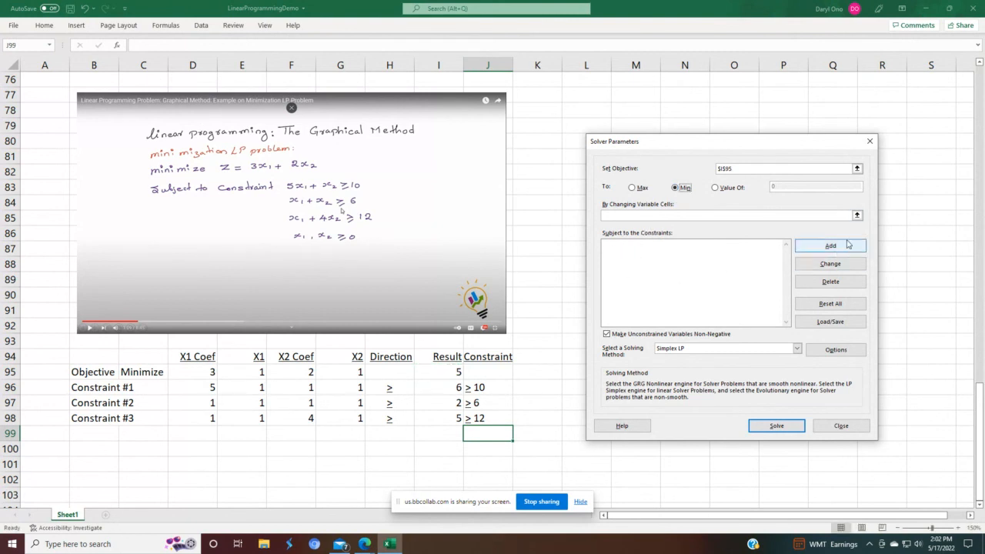
Step: Set the changing variable cells to the objective row's X1 and X2 cells E95 and G95
{"action": "left_click", "coordinate": [853, 215]}
{"action": "left_click", "coordinate": [856, 217]}
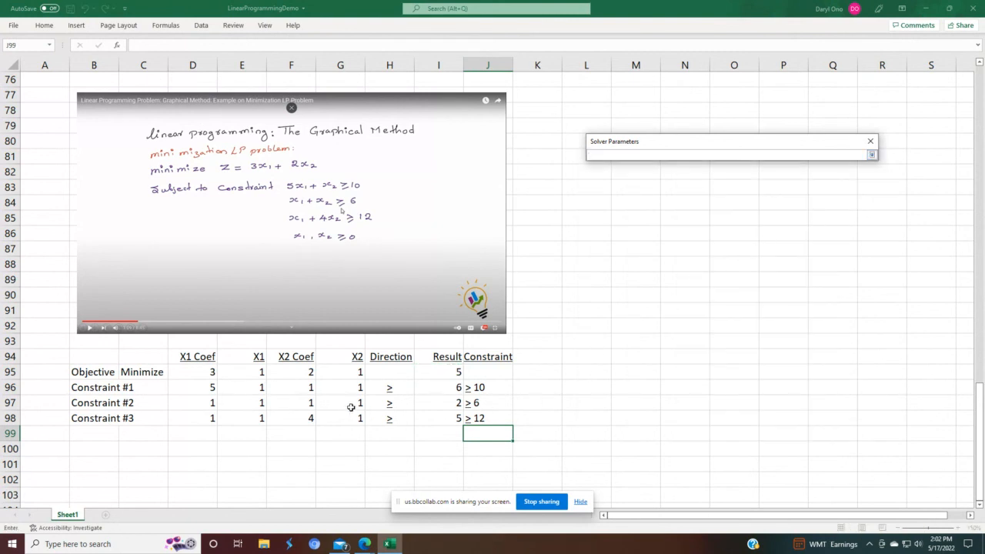
{"action": "left_click", "coordinate": [238, 373]}
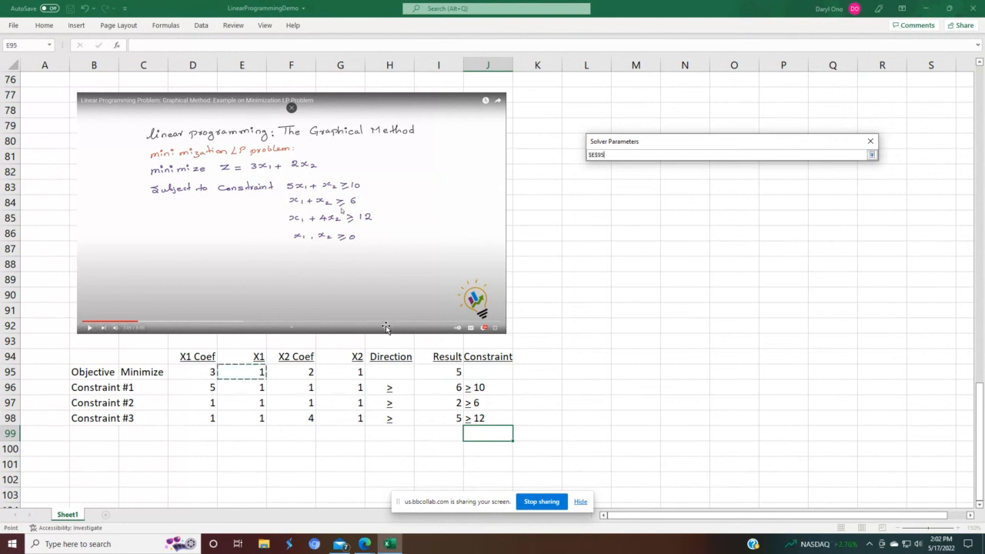
{"action": "type", "text": ","}
{"action": "left_click", "coordinate": [347, 370]}
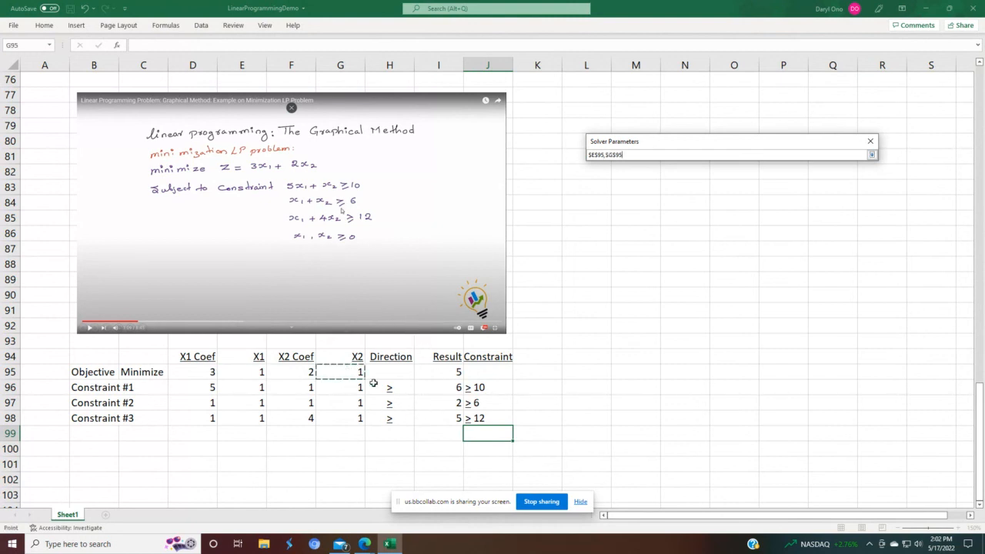
{"action": "left_click", "coordinate": [871, 154]}
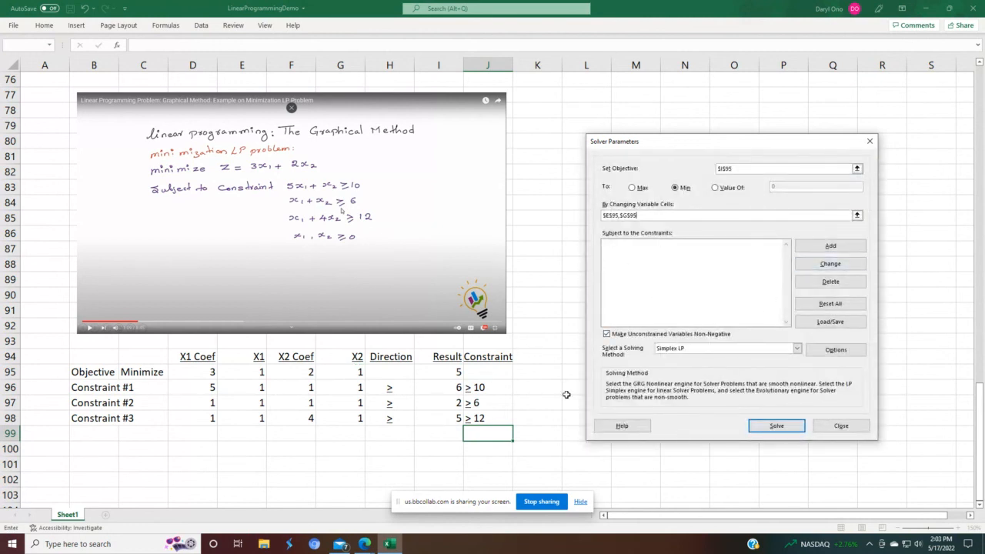
Step: Add a Solver constraint requiring Constraint #1's Result I96 to be >= 10
{"action": "left_click", "coordinate": [831, 246]}
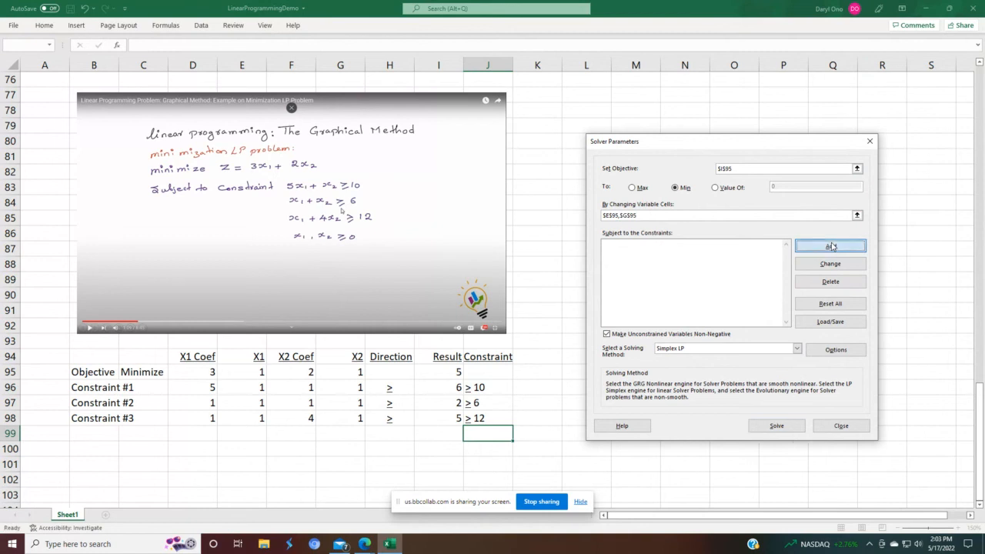
{"action": "left_click", "coordinate": [433, 391]}
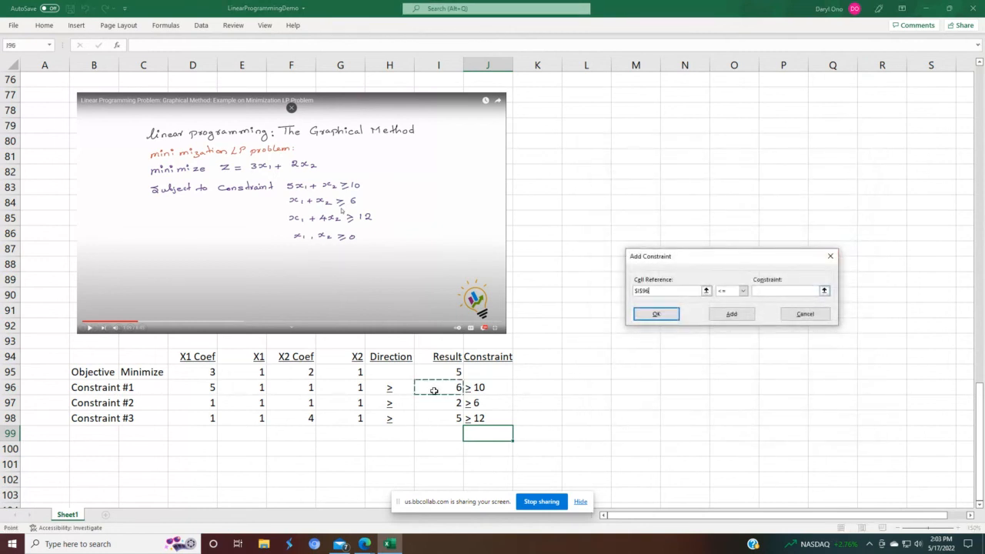
{"action": "left_click", "coordinate": [743, 291]}
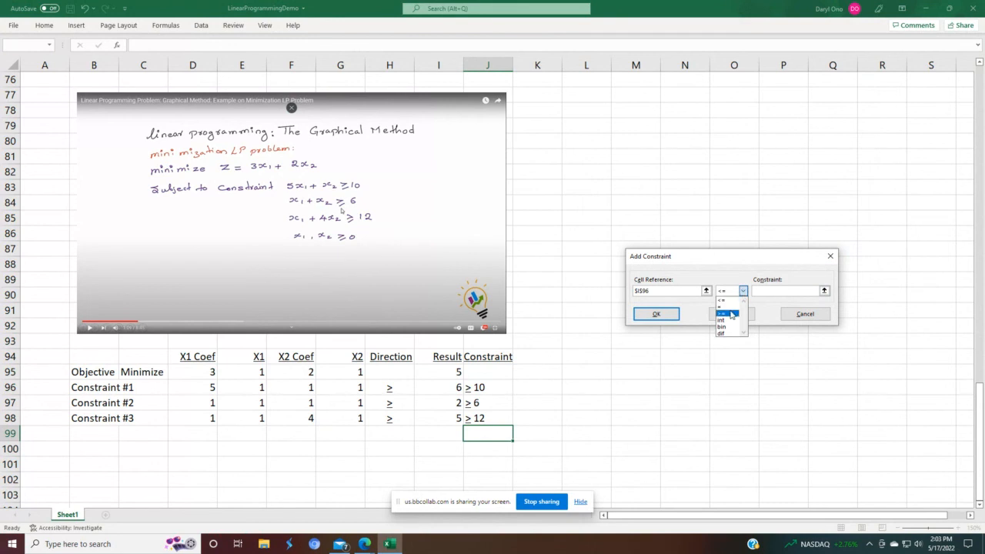
{"action": "left_click", "coordinate": [723, 314]}
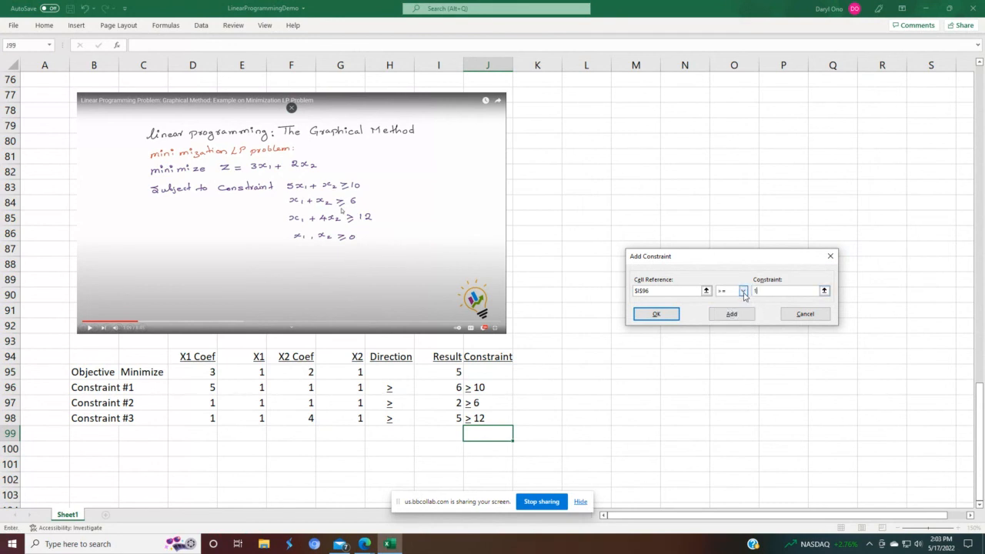
{"action": "left_click", "coordinate": [668, 316]}
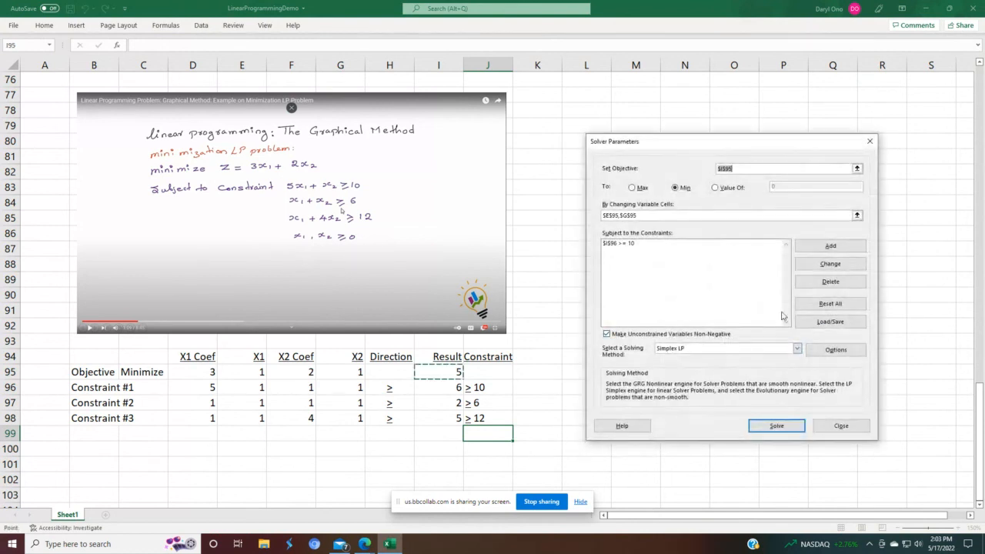
Step: Add a constraint requiring Constraint #2's Result I97 to be >= 6
{"action": "left_click", "coordinate": [830, 246]}
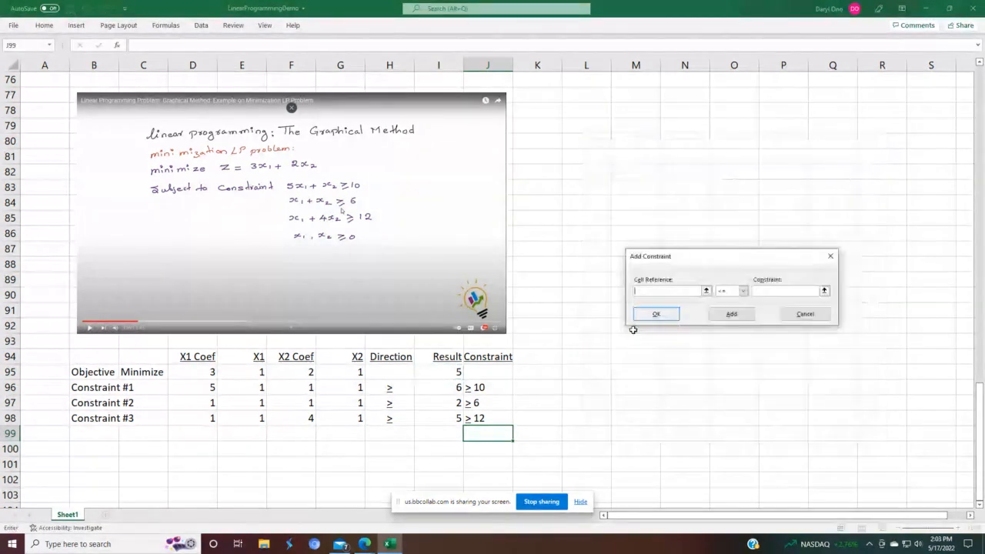
{"action": "left_click", "coordinate": [438, 405]}
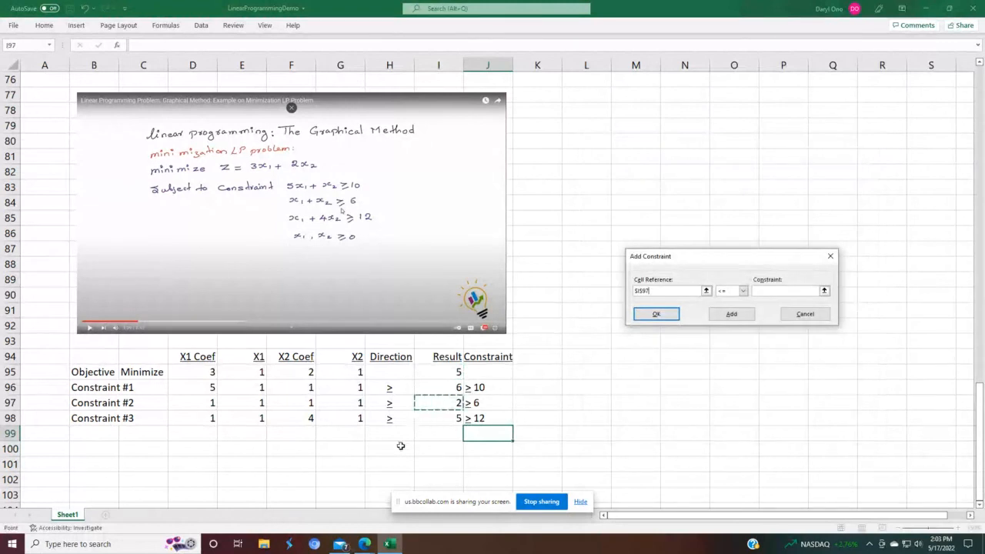
{"action": "left_click", "coordinate": [742, 291]}
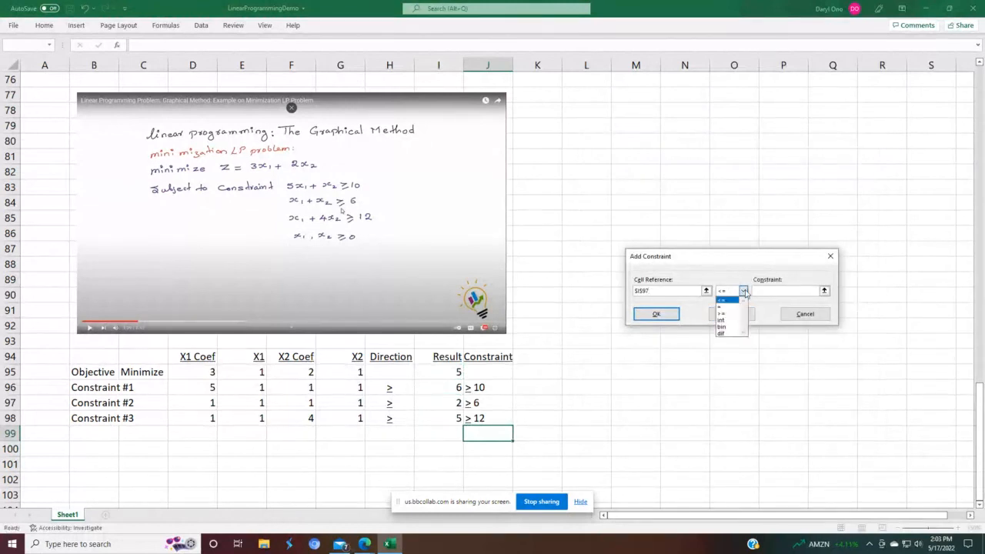
{"action": "left_click", "coordinate": [733, 314]}
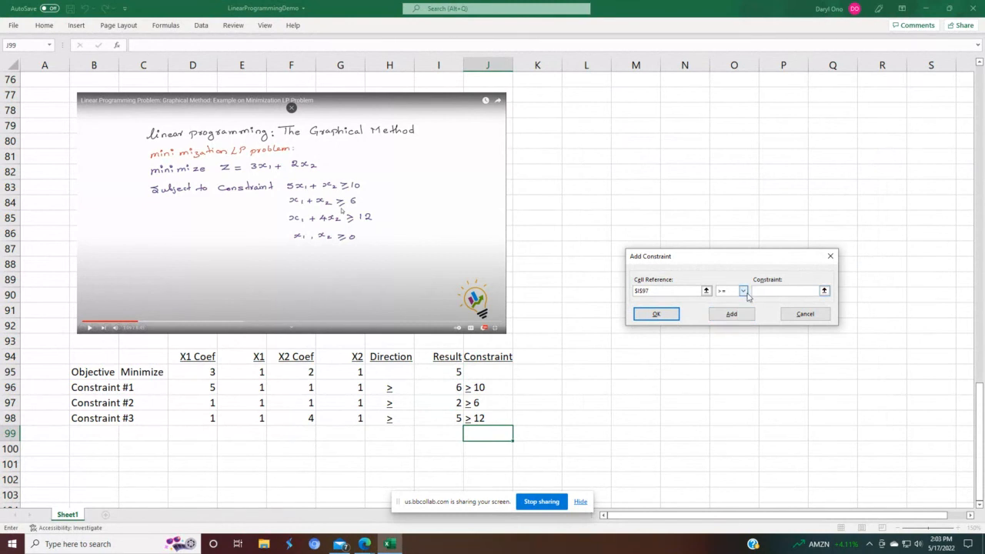
{"action": "left_click", "coordinate": [731, 322]}
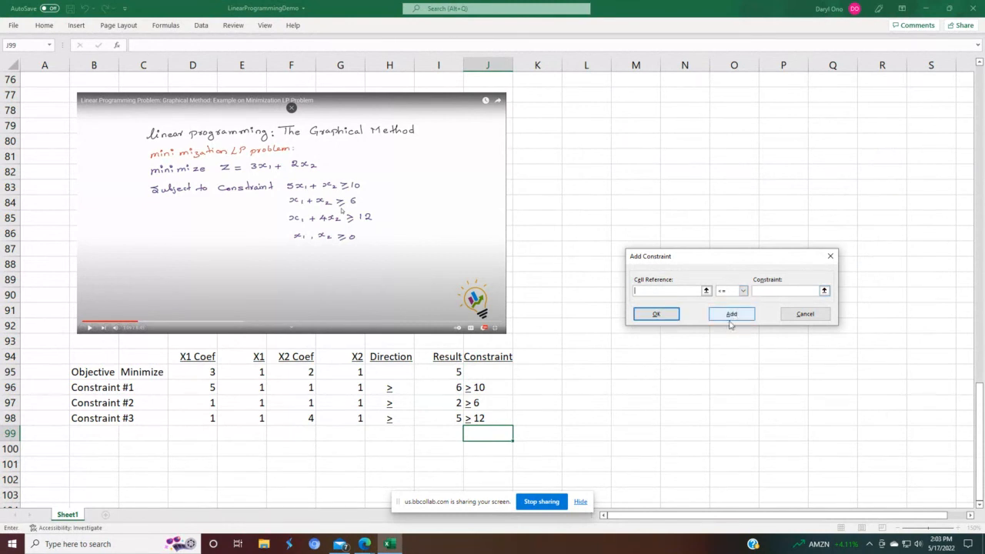
Step: Add a constraint requiring Constraint #3's Result I98 to be >= 12 and return to Solver Parameters
{"action": "left_click", "coordinate": [447, 422]}
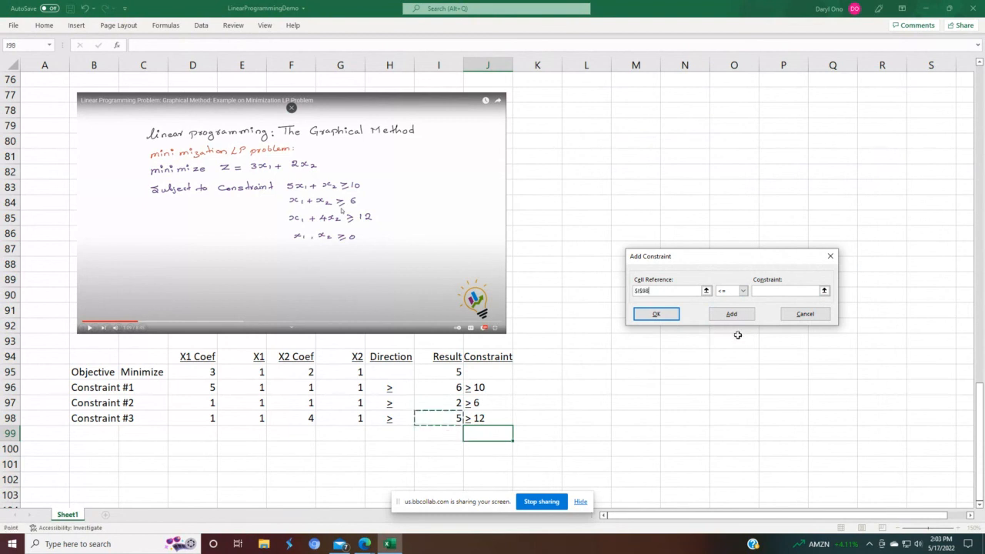
{"action": "left_click", "coordinate": [744, 291]}
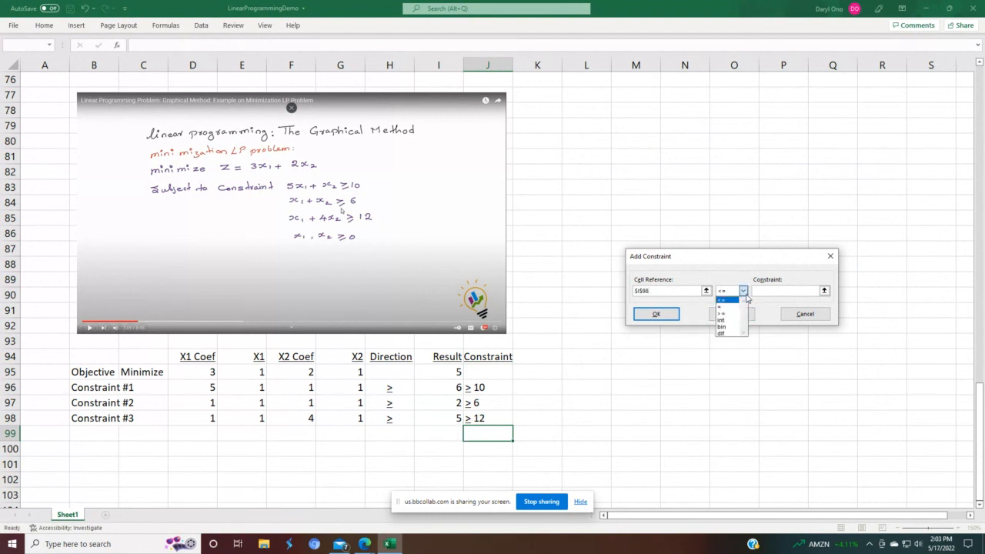
{"action": "left_click", "coordinate": [736, 315]}
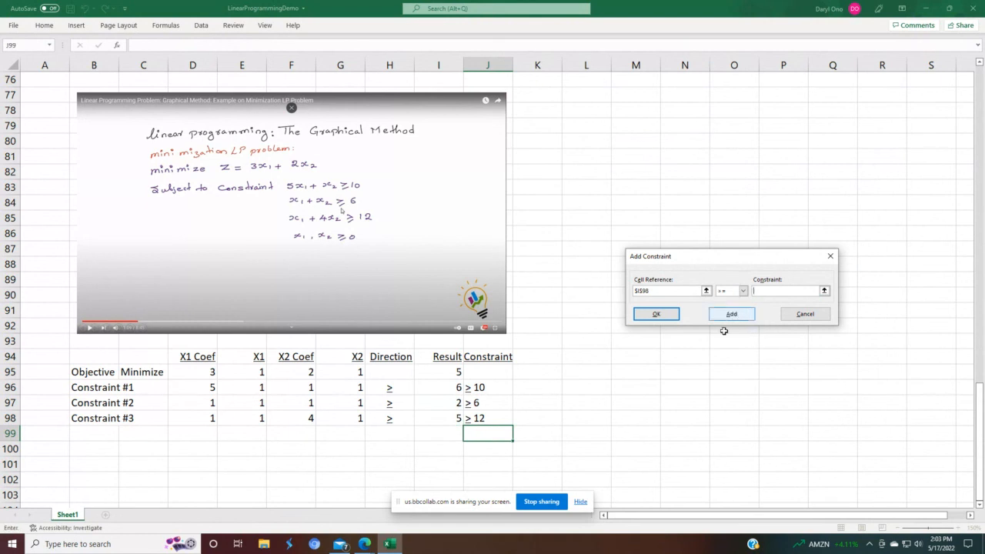
{"action": "left_click", "coordinate": [775, 292]}
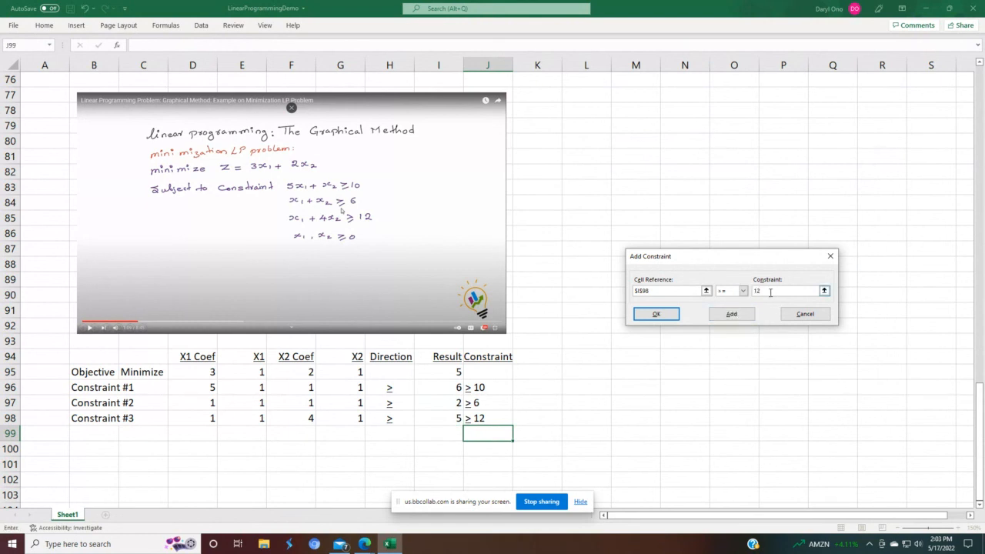
{"action": "left_click", "coordinate": [659, 320]}
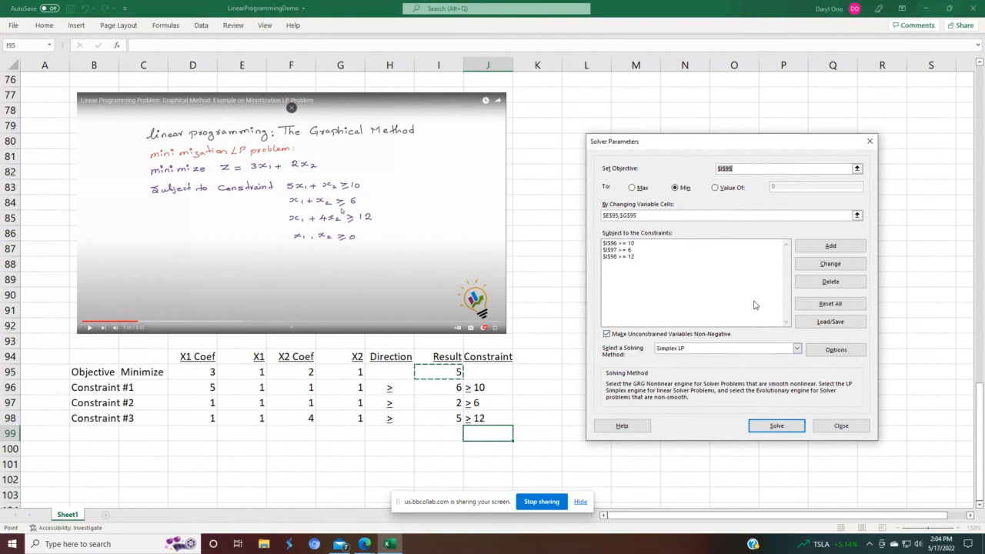
Step: Solve the model and keep the Solver solution
{"action": "left_click", "coordinate": [790, 432]}
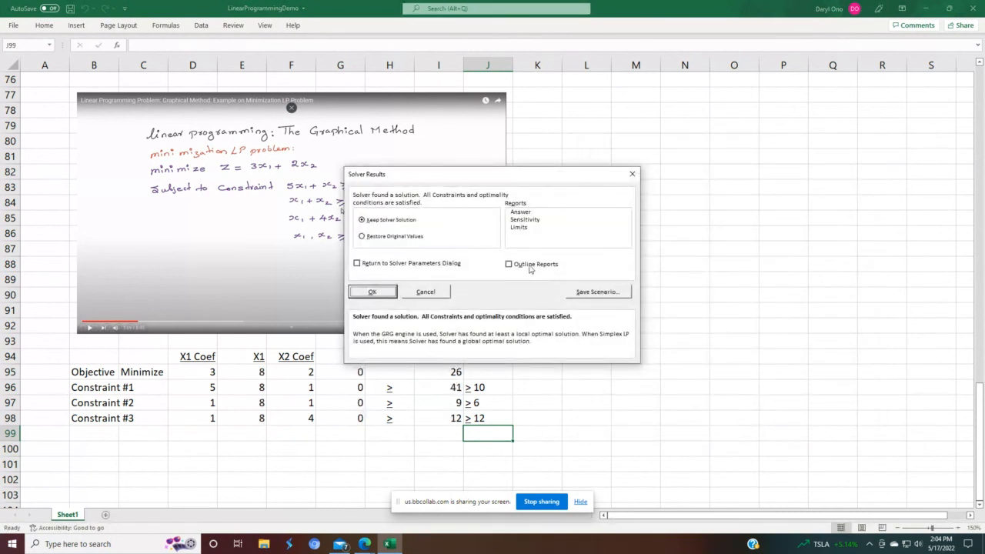
{"action": "left_click", "coordinate": [370, 291]}
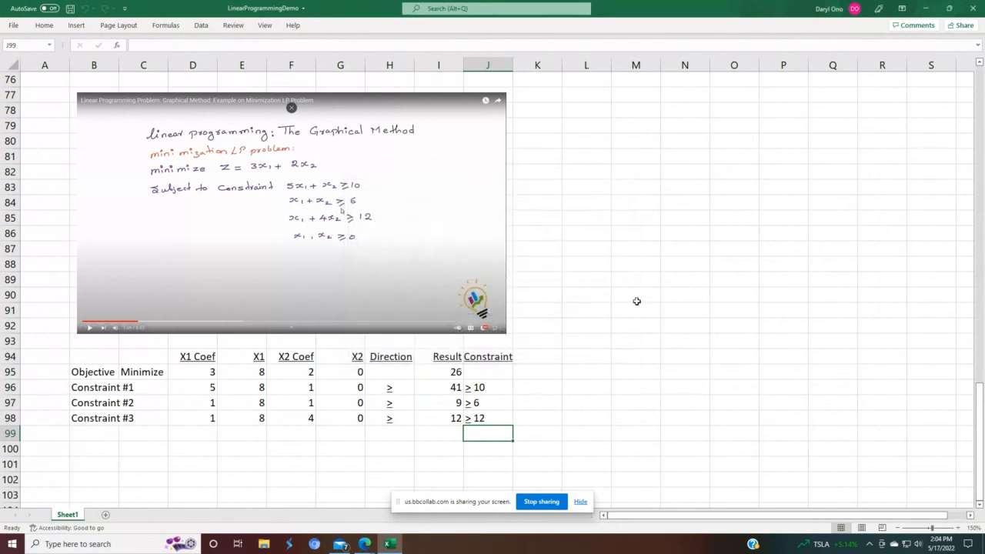
{"action": "left_click", "coordinate": [638, 297]}
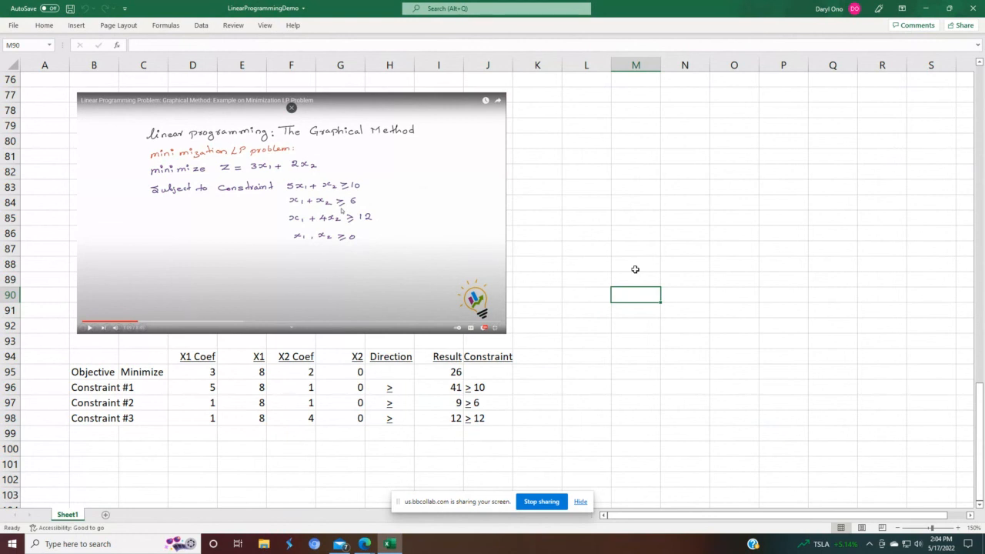
{"action": "left_click", "coordinate": [434, 374]}
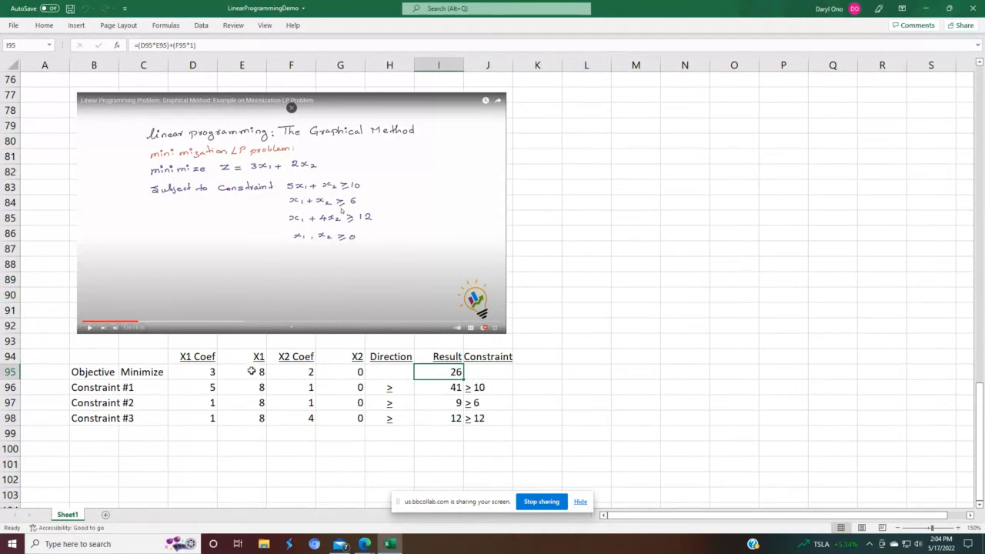
Step: Review the solved model's constraint rows and objective result, then stop sharing the screen
{"action": "left_click", "coordinate": [337, 366]}
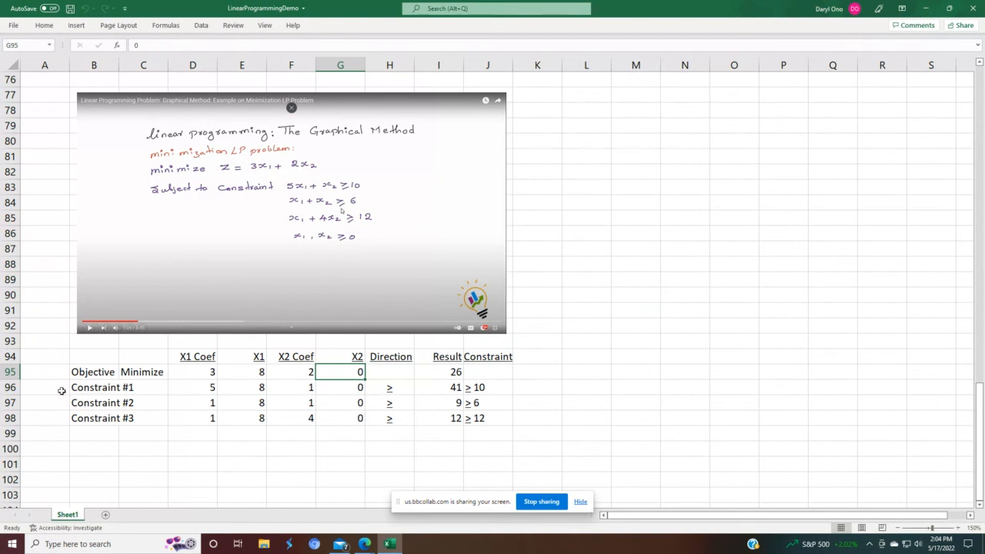
{"action": "left_click", "coordinate": [10, 387]}
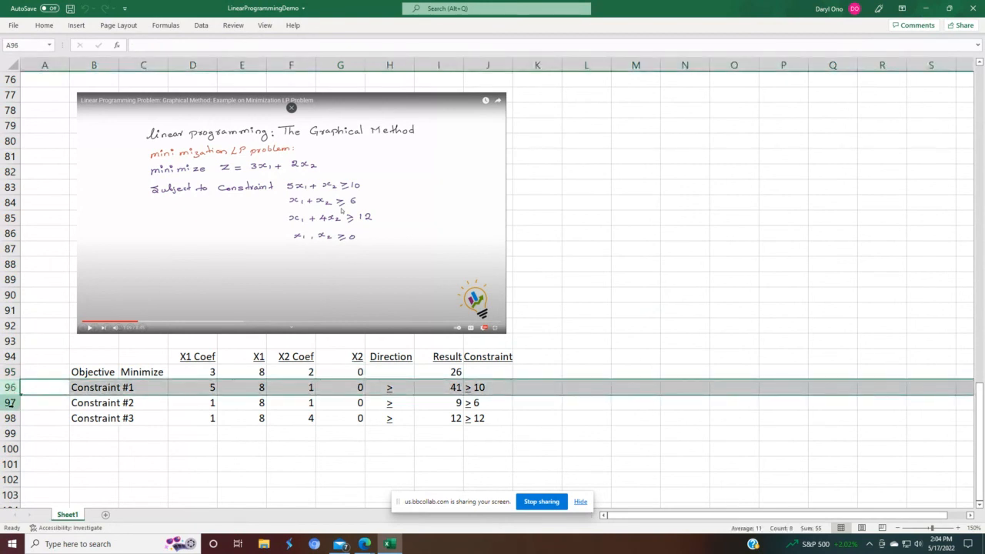
{"action": "left_click", "coordinate": [10, 402]}
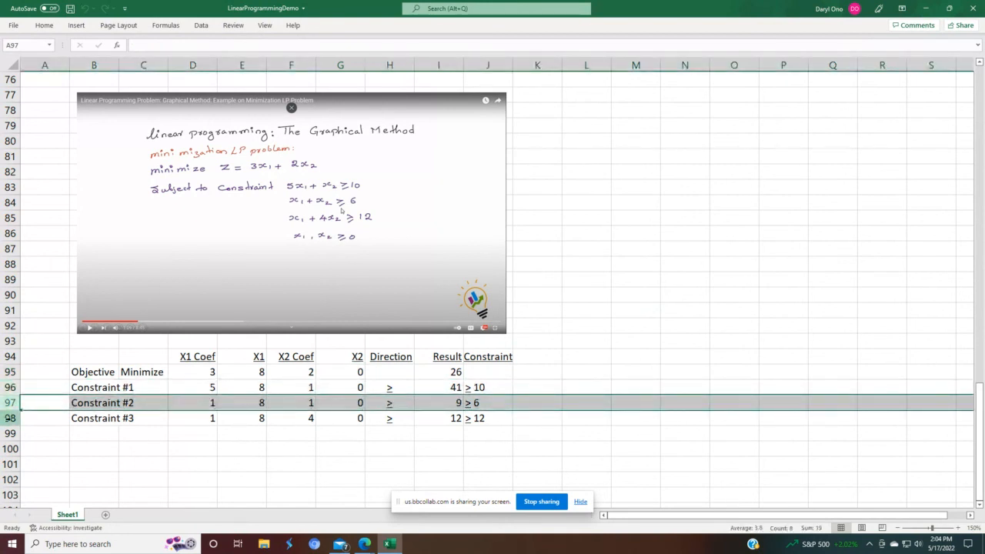
{"action": "left_click", "coordinate": [10, 418]}
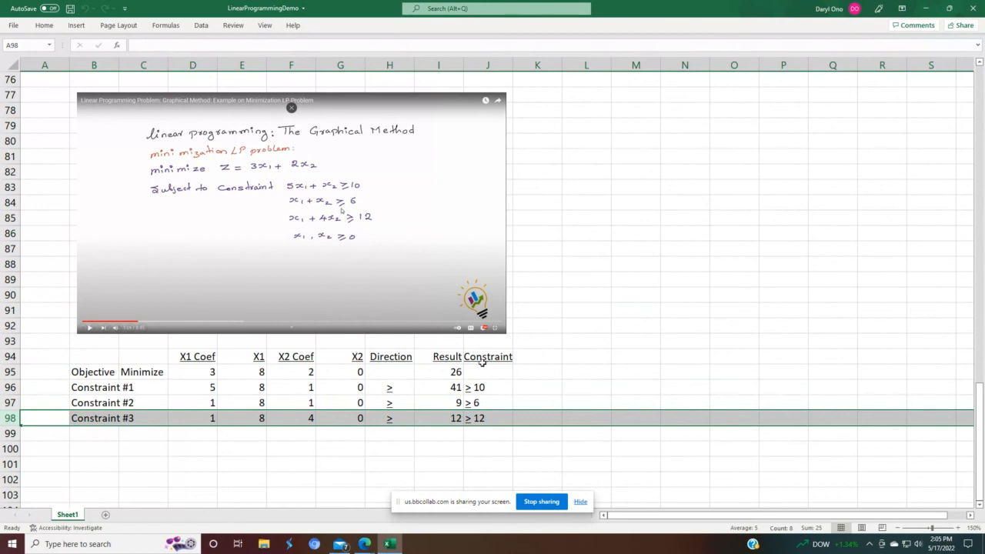
{"action": "left_click", "coordinate": [446, 374]}
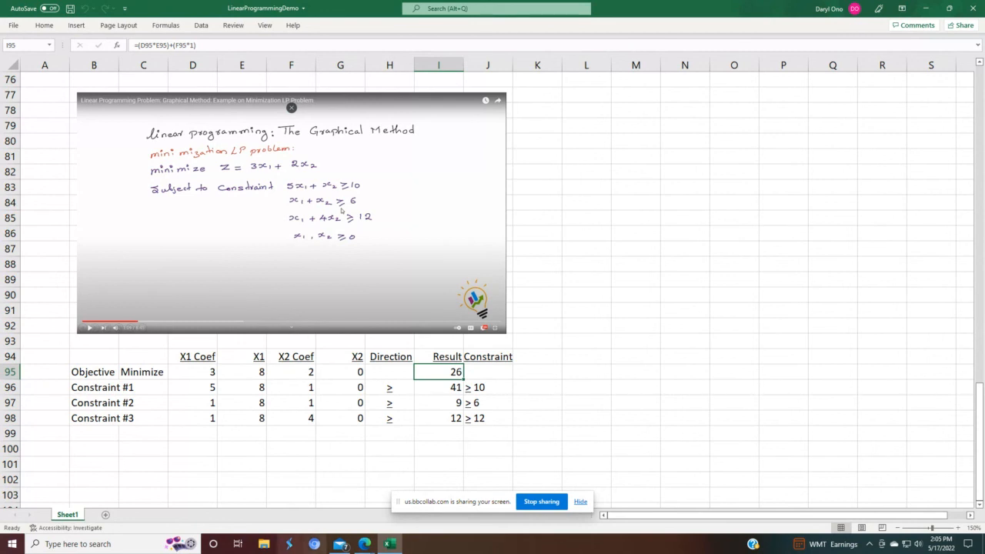
{"action": "left_click", "coordinate": [542, 501]}
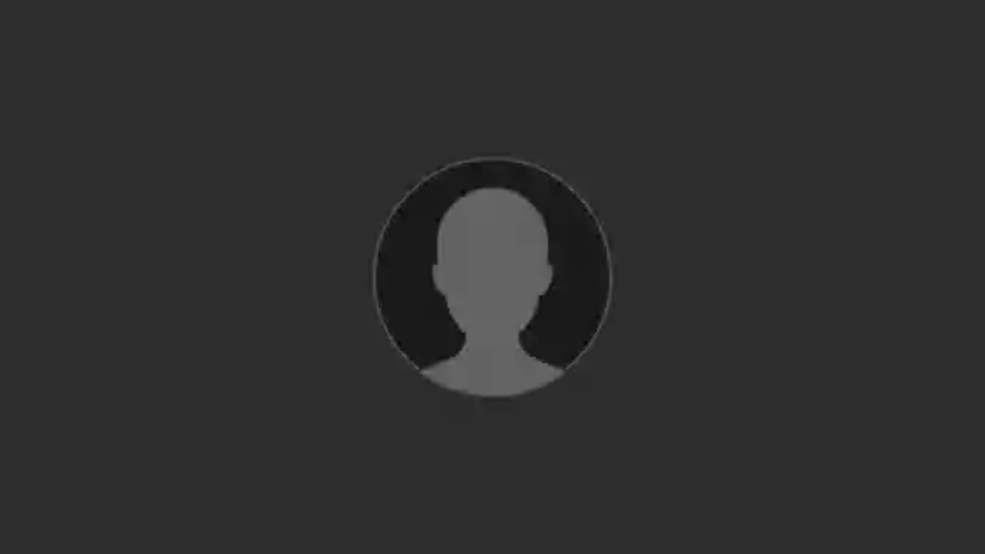